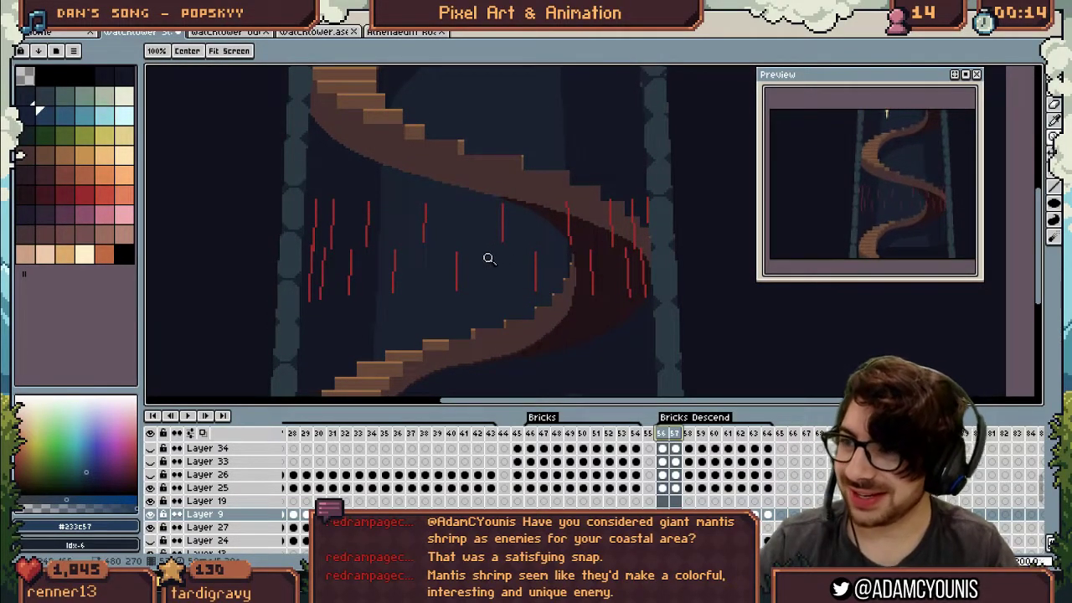
Gauge the spacing between neighbouring red brick lines with a temporary rectangular selection around them, and clear it
{"action": "left_click", "coordinate": [435, 227]}
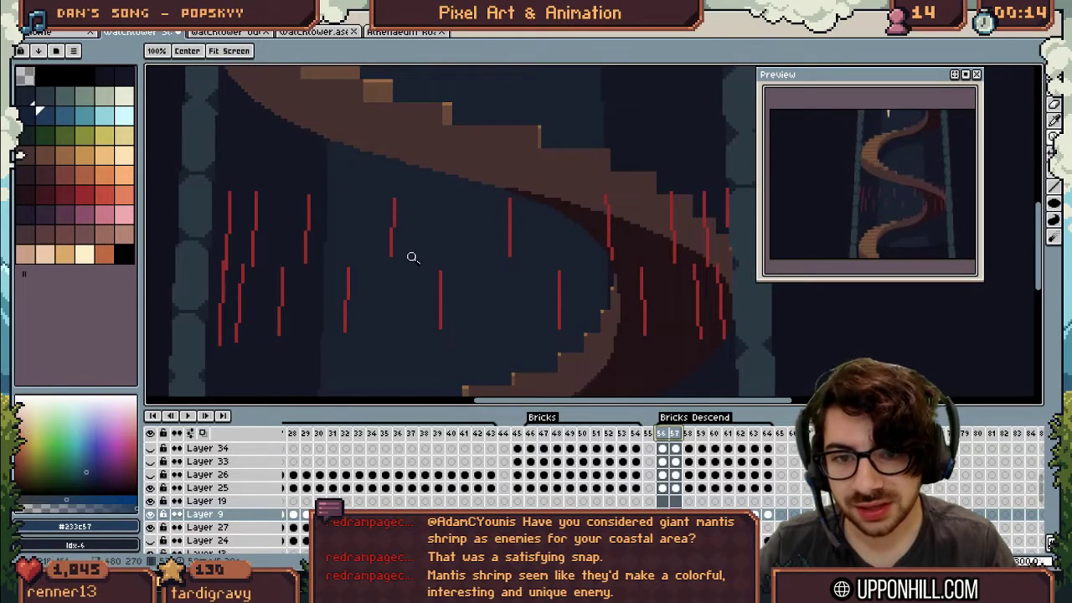
{"action": "key", "text": "m"}
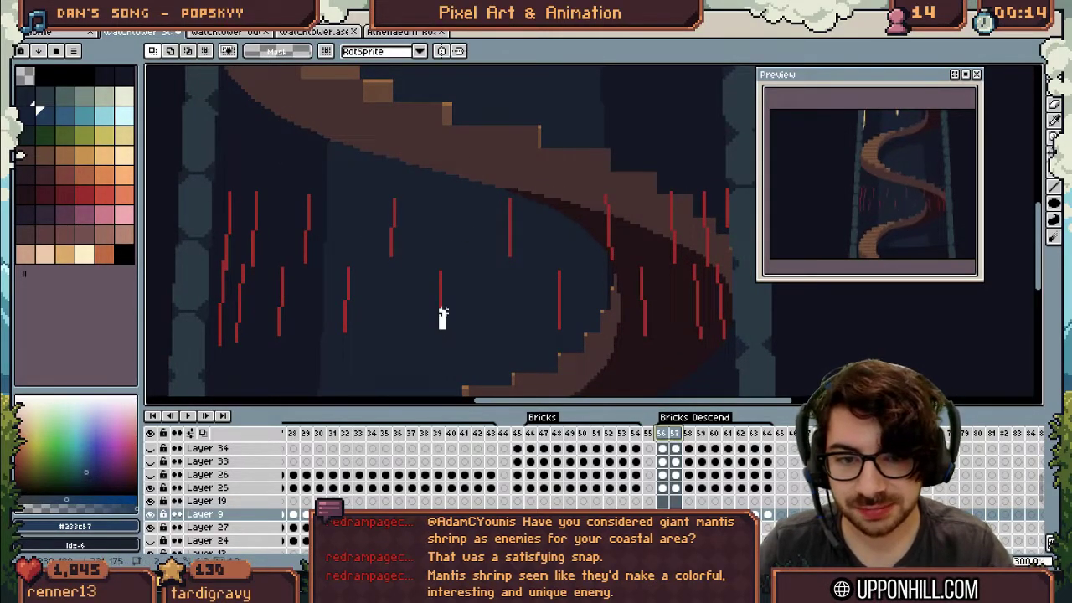
{"action": "left_click_drag", "start_coordinate": [443, 294], "coordinate": [447, 193]}
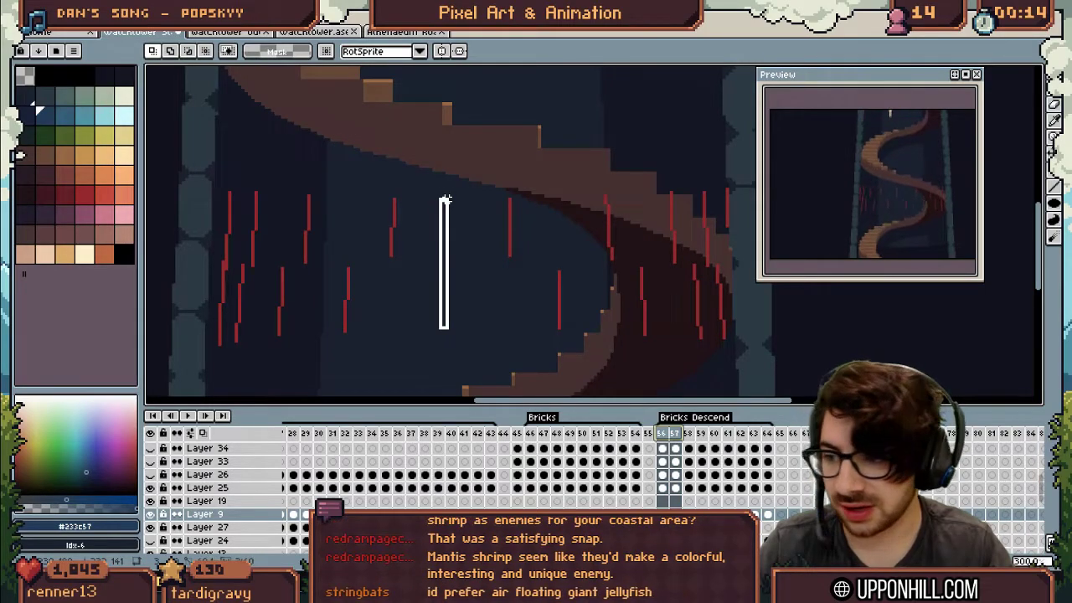
{"action": "left_click_drag", "start_coordinate": [447, 199], "coordinate": [524, 196]}
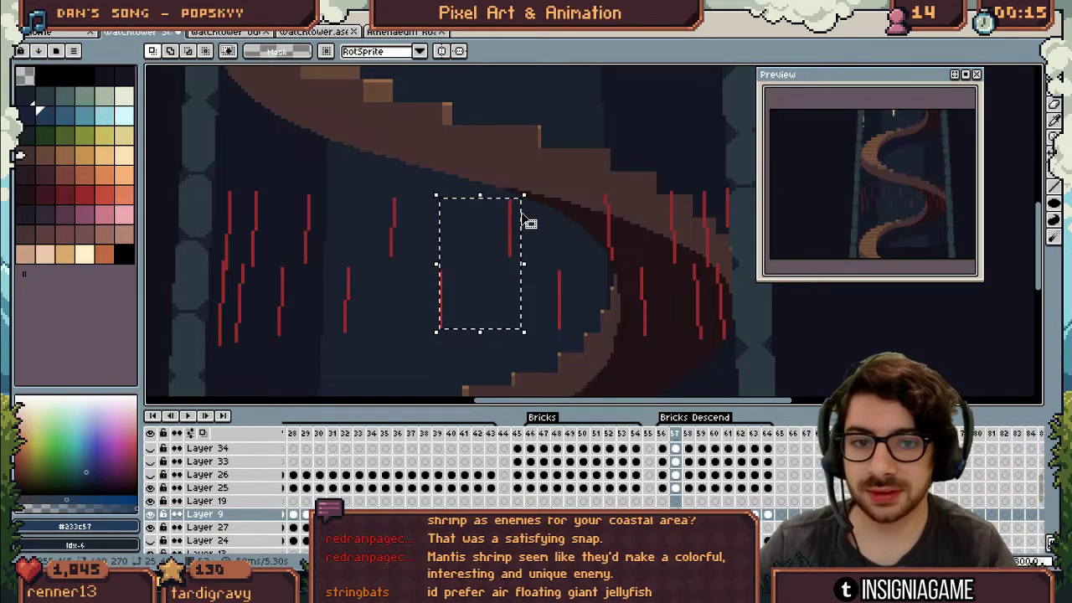
{"action": "key", "text": "ctrl+d"}
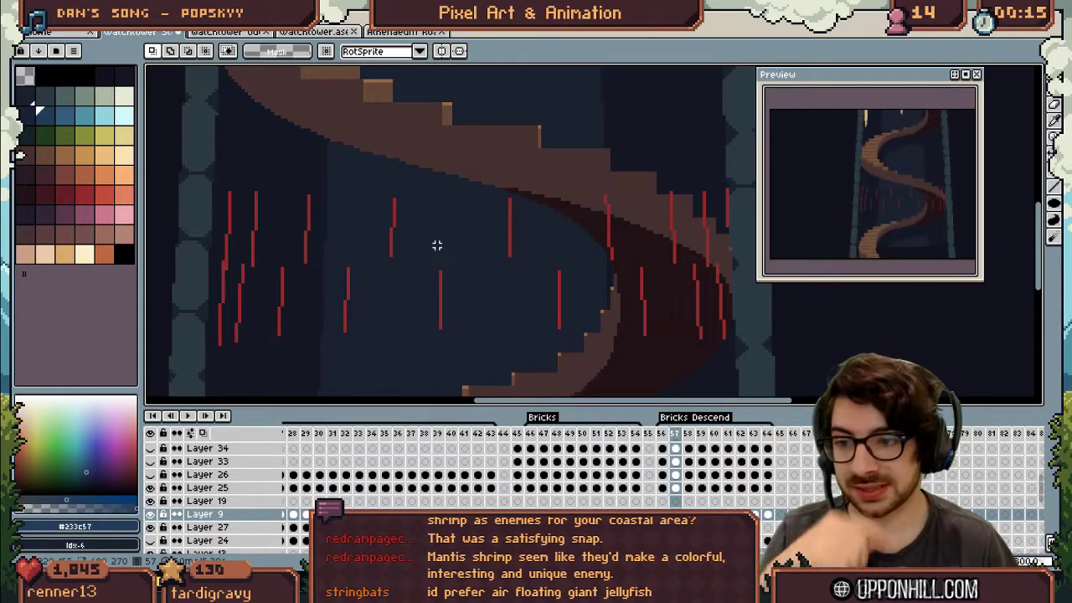
Scrub through the Bricks Descend frames from 56 to 64 to inspect the brick lines' motion
{"action": "key", "text": "z"}
{"action": "scroll", "coordinate": [443, 259], "scroll_direction": "down", "scroll_amount": 2}
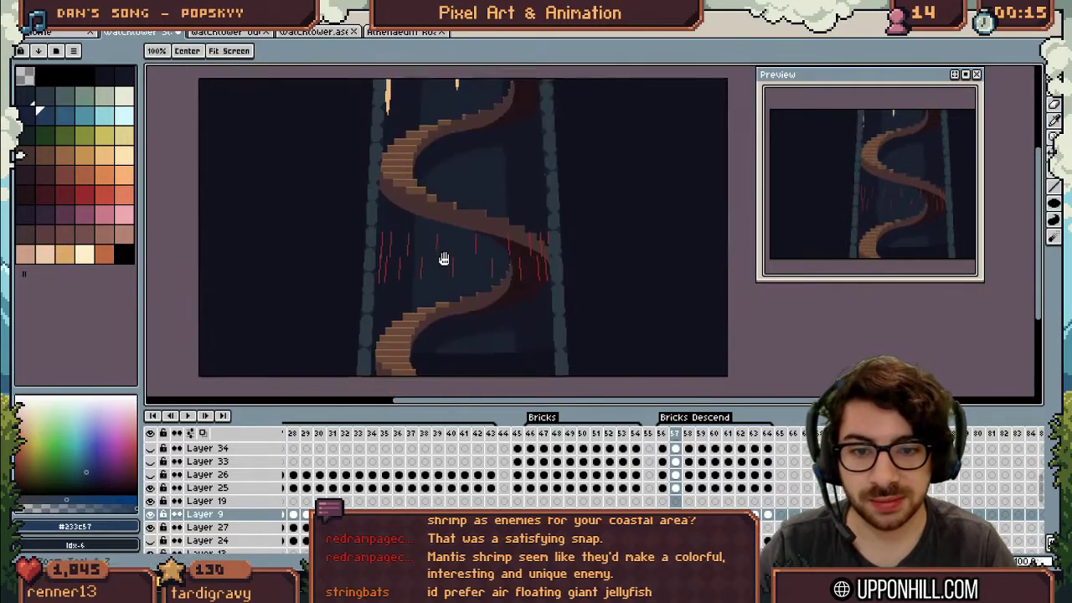
{"action": "scroll", "coordinate": [468, 256], "scroll_direction": "up", "scroll_amount": 1}
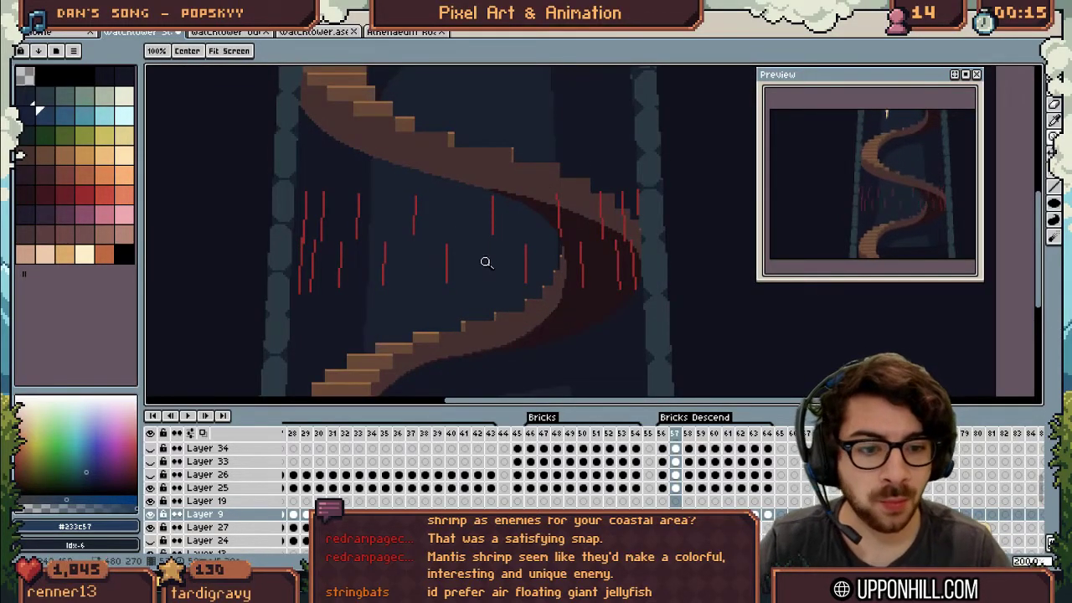
{"action": "left_click_drag", "start_coordinate": [548, 330], "coordinate": [546, 307]}
{"action": "left_click_drag", "start_coordinate": [660, 433], "coordinate": [779, 433]}
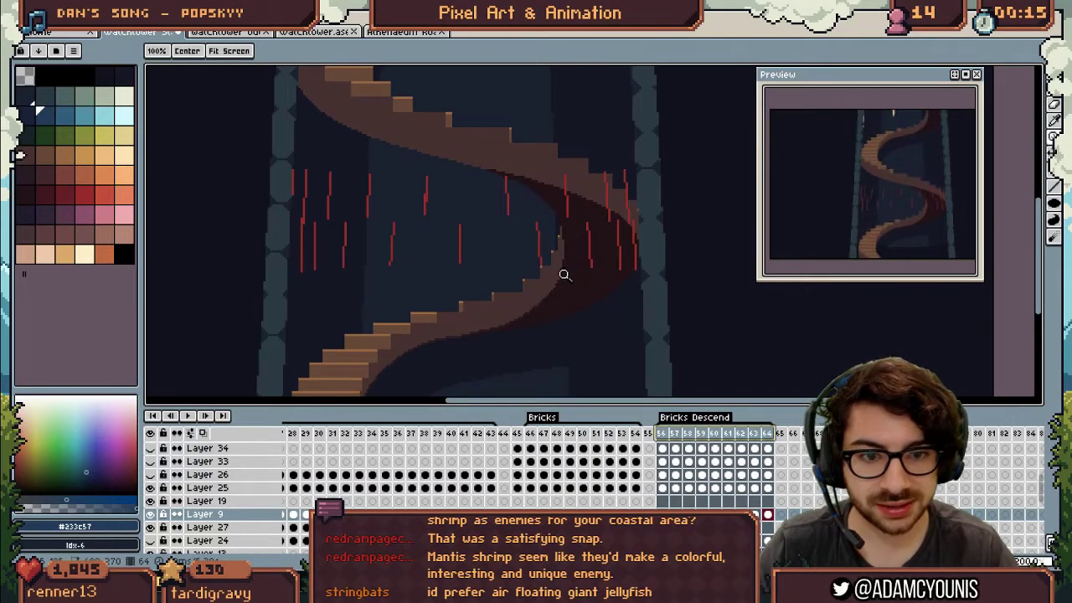
Select Layer 34 at frame 56 and toggle its visibility on and off to check its content
{"action": "left_click", "coordinate": [664, 450]}
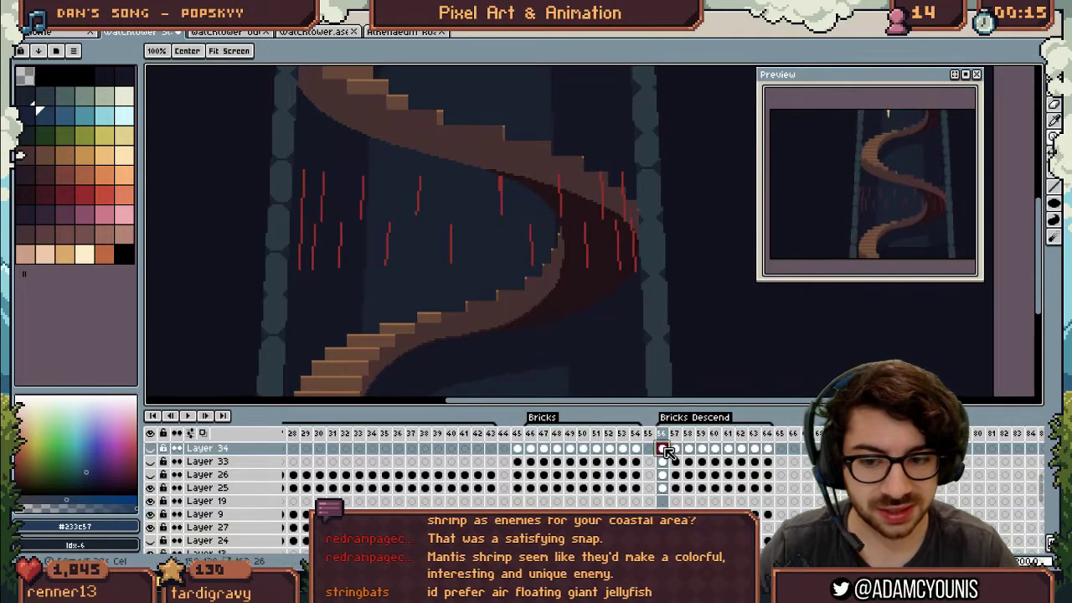
{"action": "left_click_drag", "start_coordinate": [562, 450], "coordinate": [467, 485]}
{"action": "left_click", "coordinate": [151, 484]}
{"action": "left_click", "coordinate": [151, 483]}
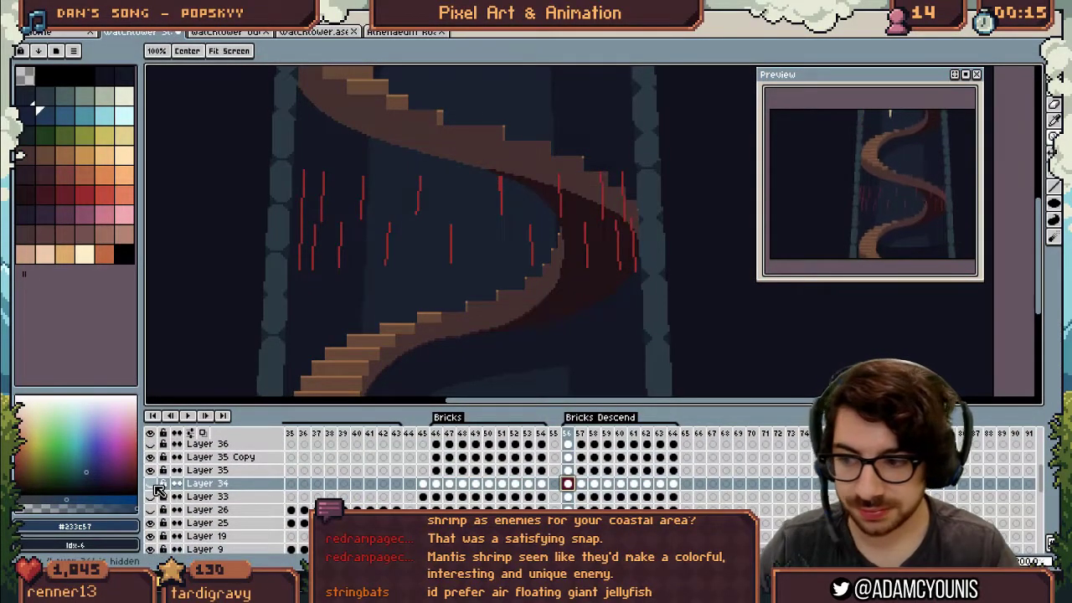
Play the brick animation and examine the pattern of red lines around the staircase at frame 61
{"action": "key", "text": "Return"}
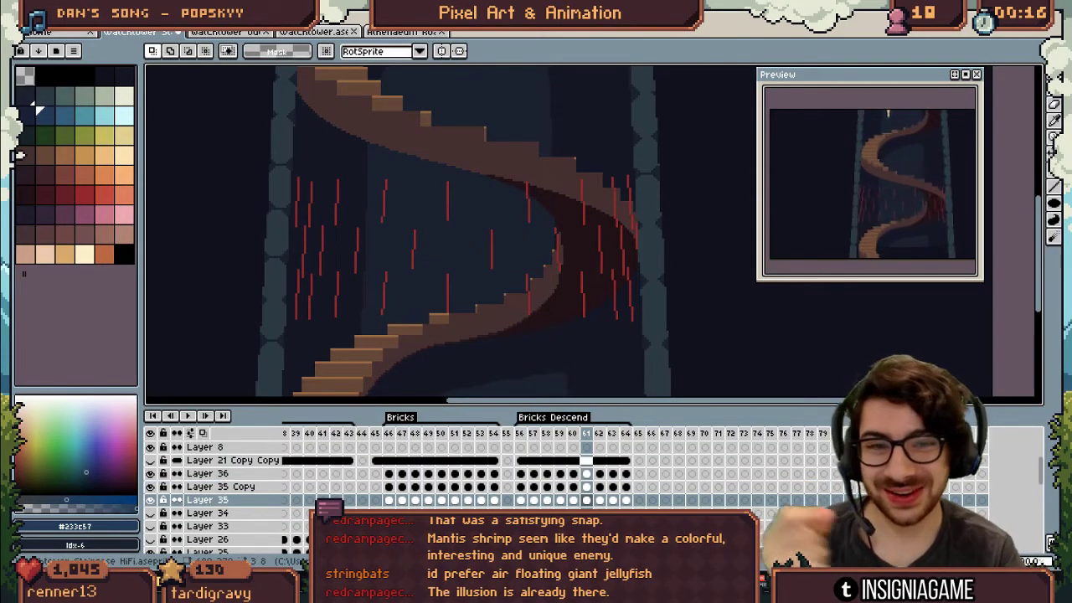
{"action": "key", "text": "space"}
{"action": "key", "text": "z"}
{"action": "left_click", "coordinate": [462, 251]}
{"action": "left_click_drag", "start_coordinate": [476, 278], "coordinate": [490, 258]}
{"action": "scroll", "coordinate": [493, 262], "scroll_direction": "down", "scroll_amount": 3}
{"action": "scroll", "coordinate": [505, 277], "scroll_direction": "up", "scroll_amount": 1}
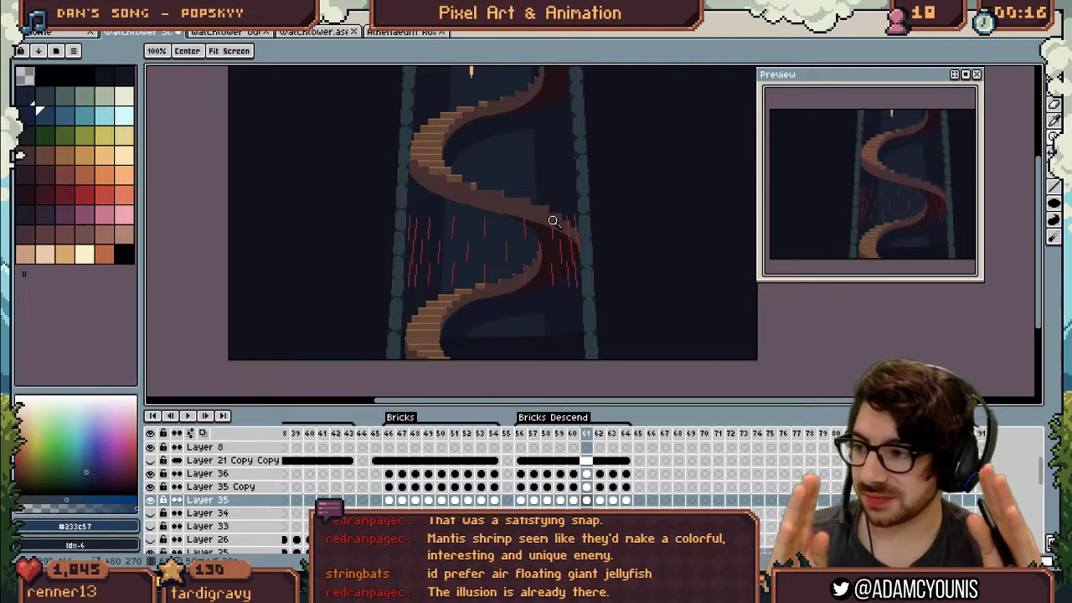
{"action": "scroll", "coordinate": [554, 221], "scroll_direction": "up", "scroll_amount": 2}
Sample the red #93272d, try a straight line continuing down from a brick line in frame 61, and undo it
{"action": "key", "text": "l"}
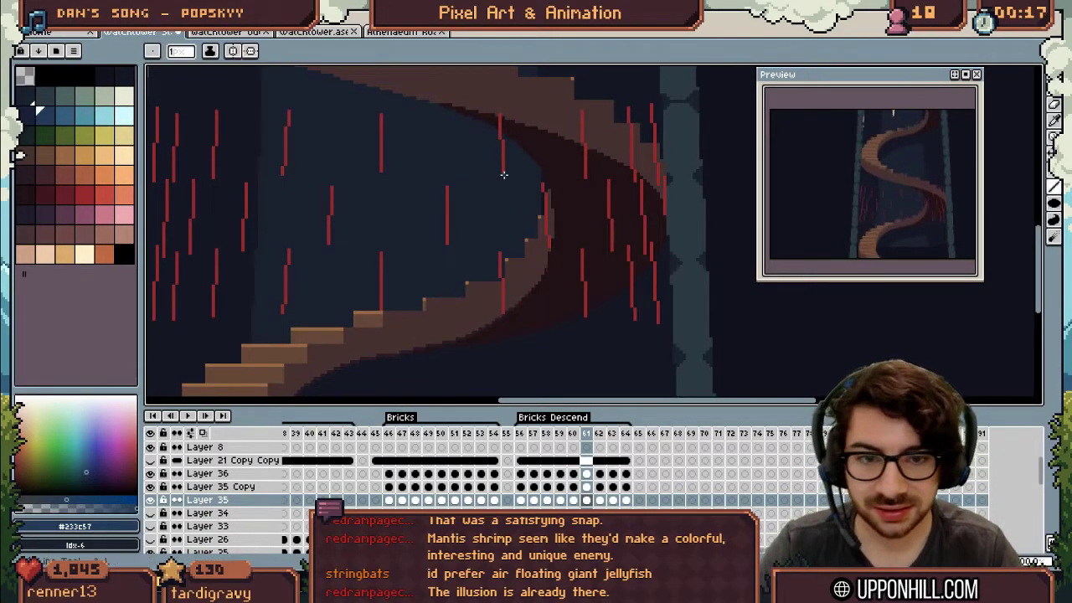
{"action": "left_click", "coordinate": [503, 170], "text": "alt"}
{"action": "left_click_drag", "start_coordinate": [501, 171], "coordinate": [521, 369]}
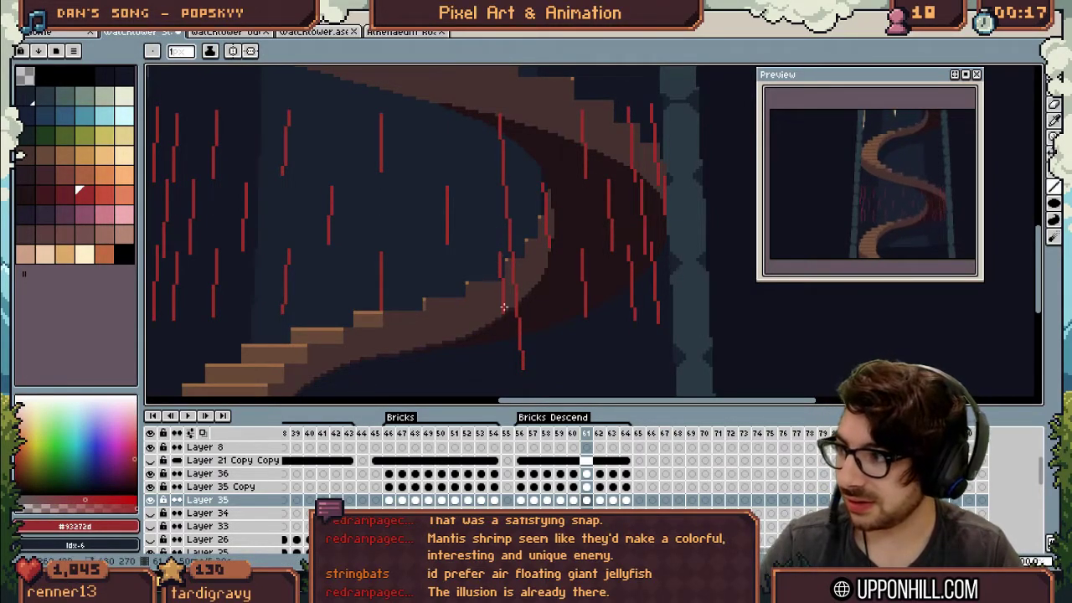
{"action": "key", "text": "ctrl+z"}
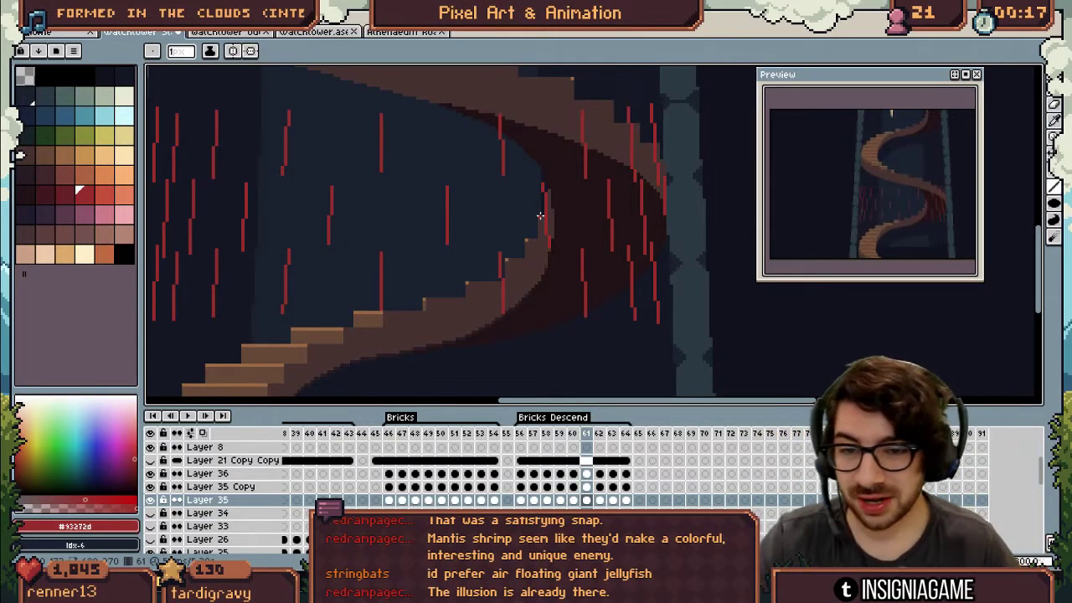
Make Layer 36 active at frame 56, framing its red brick lines for editing
{"action": "key", "text": "z"}
{"action": "scroll", "coordinate": [419, 285], "scroll_direction": "down", "scroll_amount": 4}
{"action": "left_click_drag", "start_coordinate": [388, 280], "coordinate": [390, 310]}
{"action": "scroll", "coordinate": [407, 326], "scroll_direction": "up", "scroll_amount": 1}
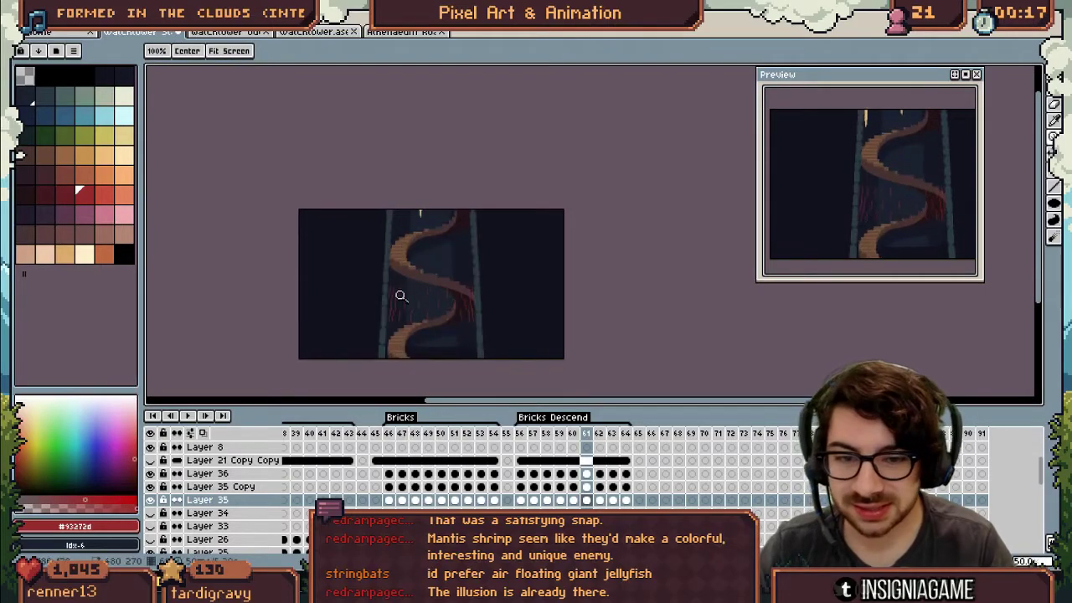
{"action": "scroll", "coordinate": [434, 297], "scroll_direction": "up", "scroll_amount": 1}
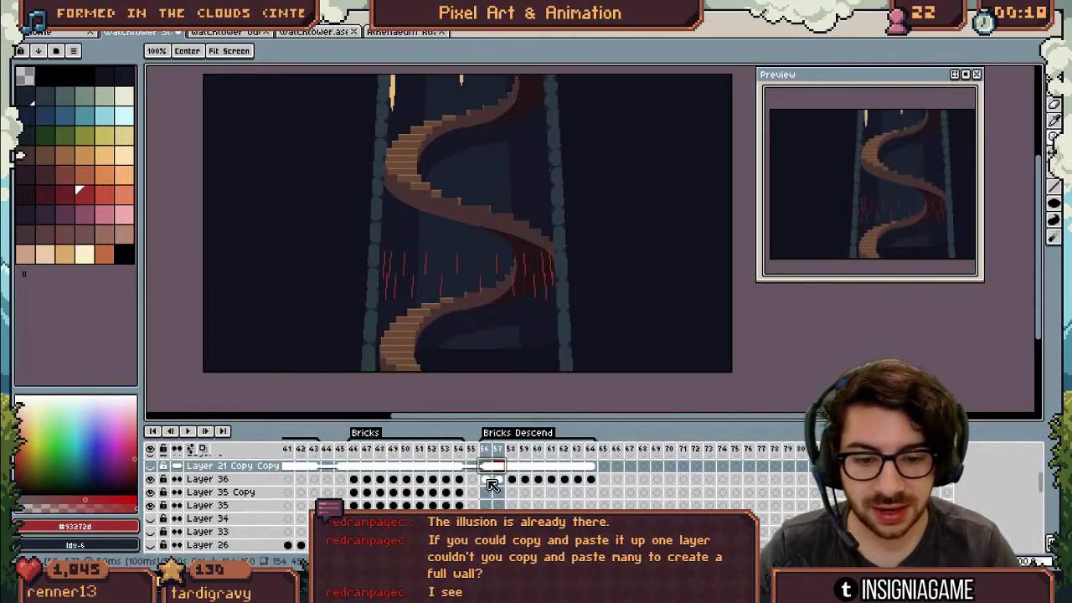
{"action": "scroll", "coordinate": [482, 346], "scroll_direction": "up", "scroll_amount": 2}
{"action": "scroll", "coordinate": [469, 333], "scroll_direction": "down", "scroll_amount": 2}
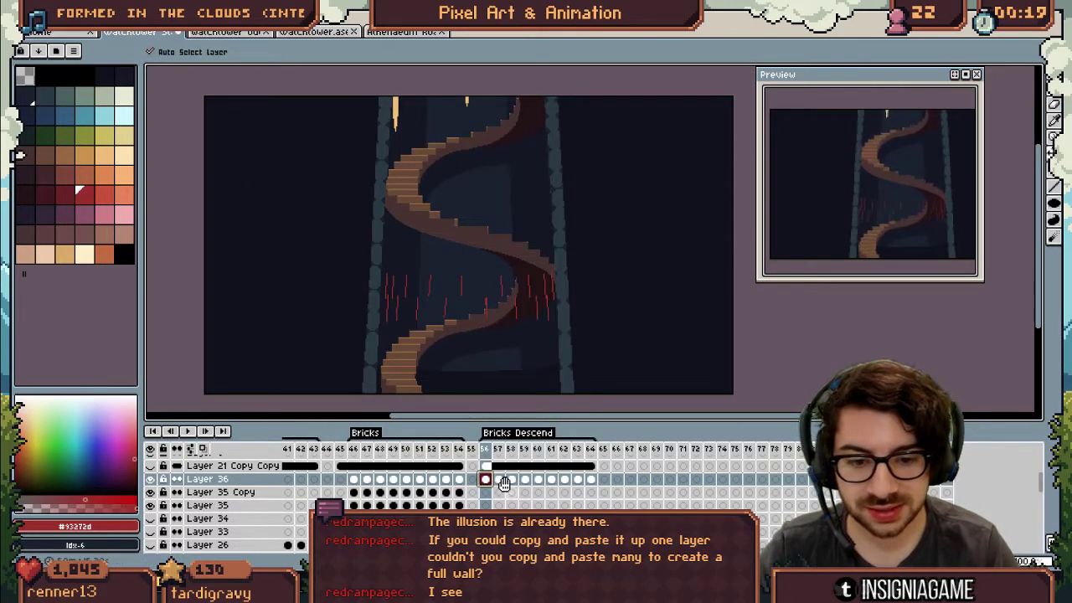
{"action": "scroll", "coordinate": [494, 482], "scroll_direction": "up", "scroll_amount": 1}
{"action": "scroll", "coordinate": [449, 331], "scroll_direction": "up", "scroll_amount": 2}
{"action": "scroll", "coordinate": [460, 342], "scroll_direction": "up", "scroll_amount": 3}
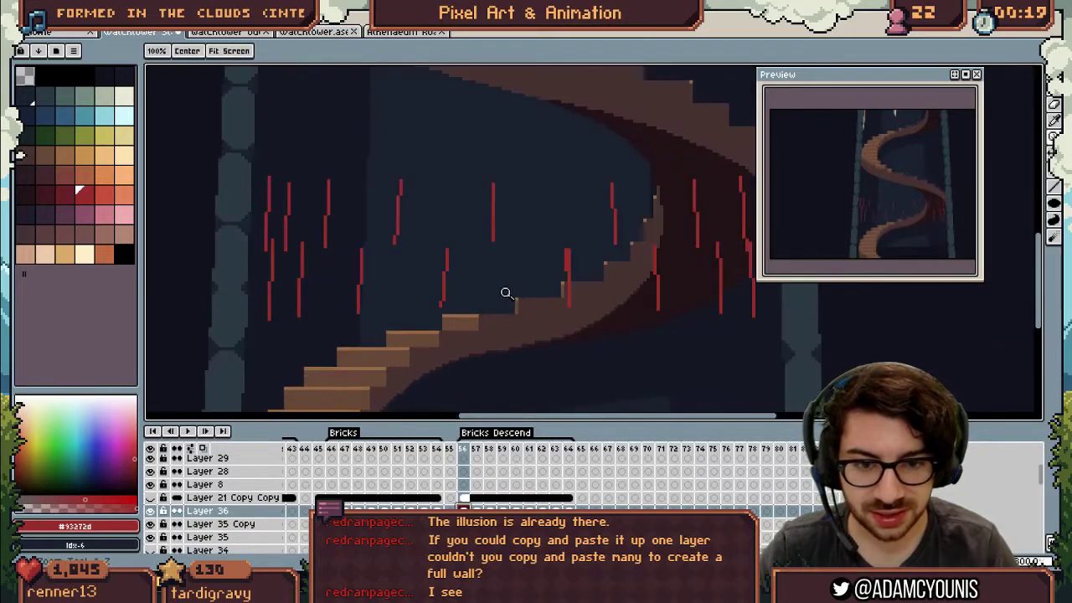
Step through Layer 36's frames from 56 and shift the red brick lines progressively downward up to frame 62
{"action": "key", "text": "v"}
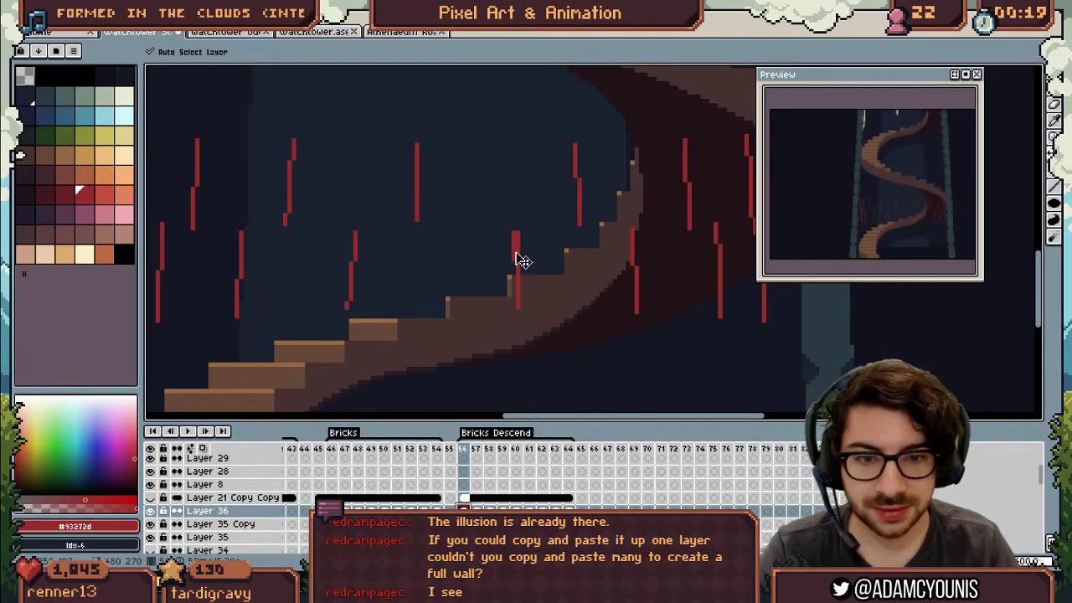
{"action": "key", "text": "Right"}
{"action": "key", "text": "Right"}
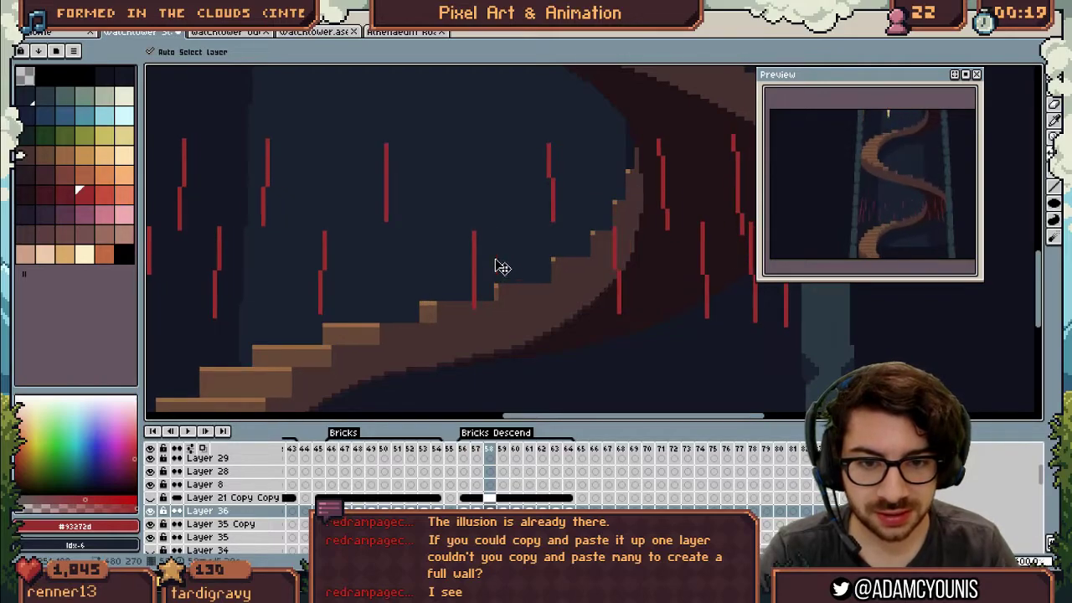
{"action": "key", "text": "Right"}
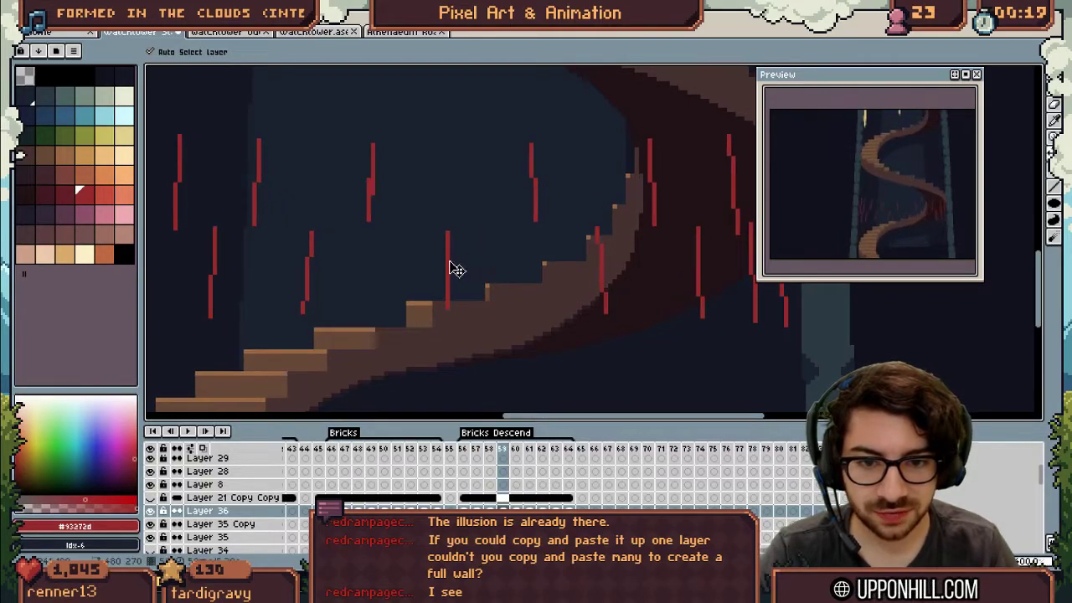
{"action": "mouse_move", "coordinate": [447, 257]}
{"action": "left_mouse_down"}
{"action": "mouse_move", "coordinate": [438, 289]}
{"action": "mouse_move", "coordinate": [412, 262]}
{"action": "mouse_move", "coordinate": [400, 282]}
{"action": "mouse_move", "coordinate": [407, 302]}
{"action": "left_mouse_up"}
{"action": "key", "text": "Right"}
{"action": "key", "text": "Right"}
{"action": "key", "text": "Right"}
{"action": "key", "text": "Right"}
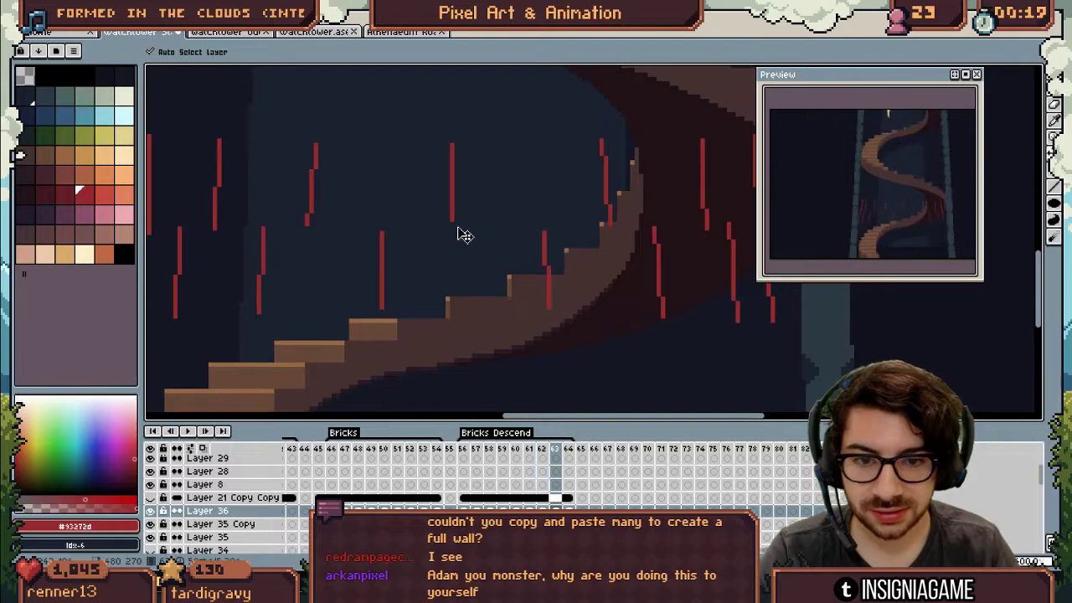
Move Layer 36's brick lines down in frames 63 and 64, comparing their height with frame 62
{"action": "left_click_drag", "start_coordinate": [458, 227], "coordinate": [455, 251]}
{"action": "key", "text": "Left"}
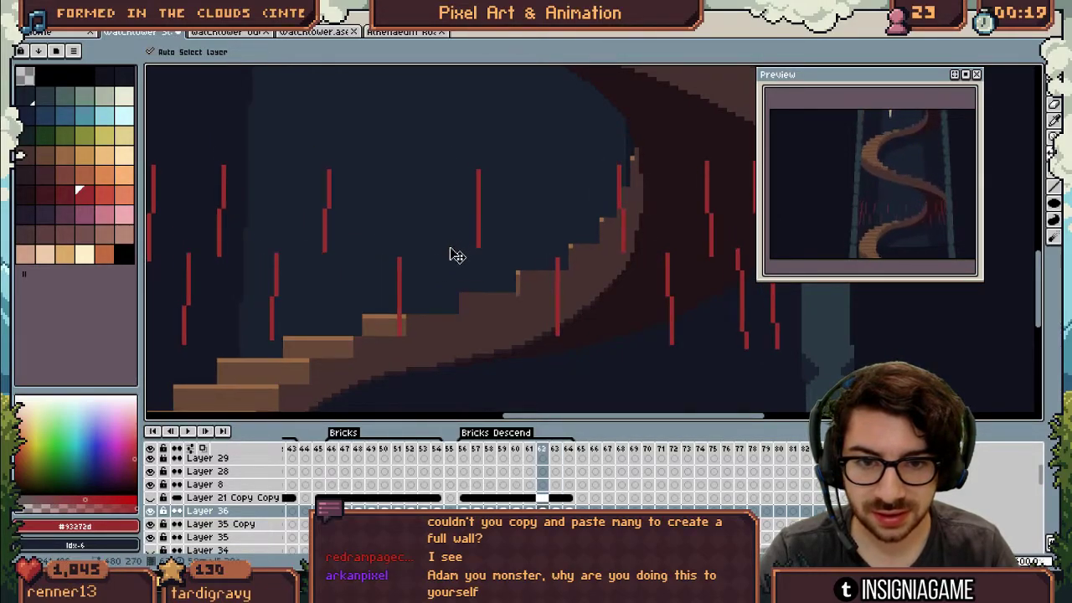
{"action": "key", "text": "Right"}
{"action": "key", "text": "Left"}
{"action": "key", "text": "Right"}
{"action": "key", "text": "Right"}
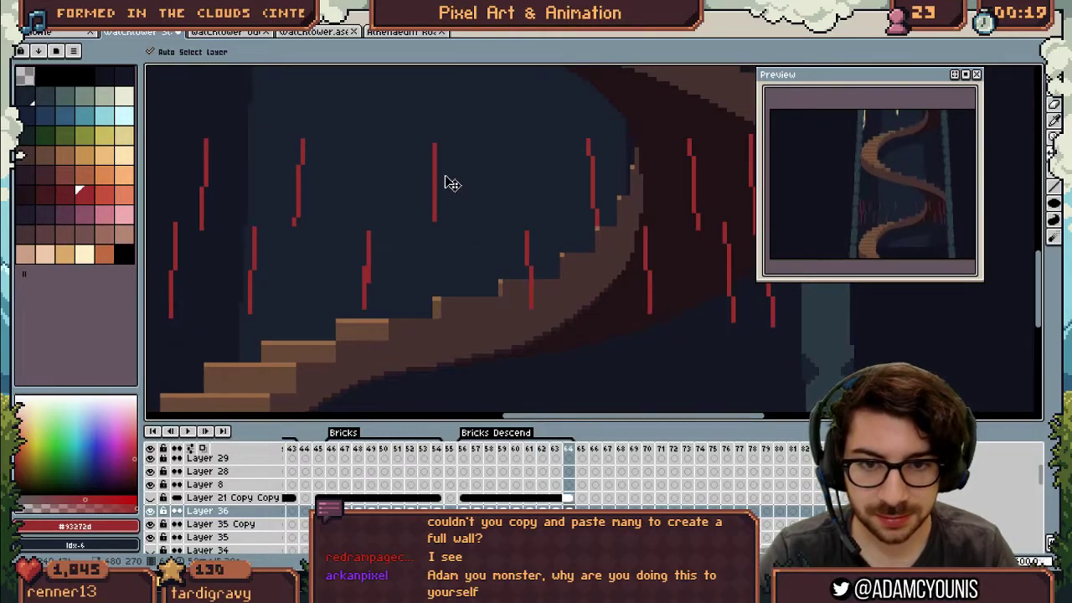
{"action": "left_click_drag", "start_coordinate": [434, 179], "coordinate": [435, 201]}
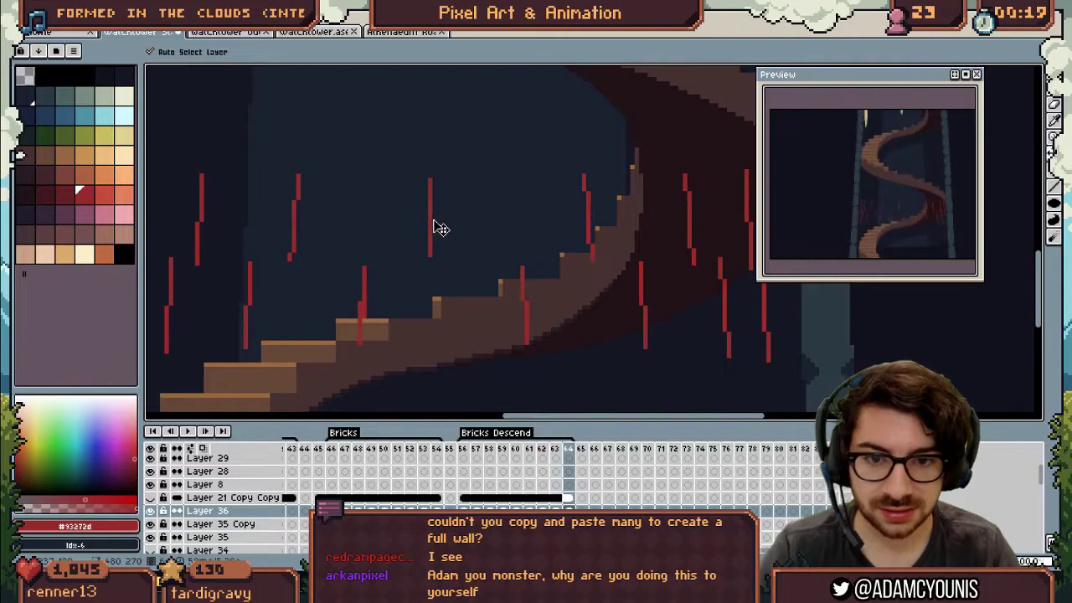
Scrub through frames 56 to 64 and play the animation to review the descending brick lines
{"action": "left_click_drag", "start_coordinate": [464, 448], "coordinate": [573, 455]}
{"action": "key", "text": "space"}
{"action": "scroll", "coordinate": [536, 254], "scroll_direction": "down", "scroll_amount": 4}
{"action": "left_click_drag", "start_coordinate": [513, 242], "coordinate": [482, 236]}
{"action": "key", "text": "Return"}
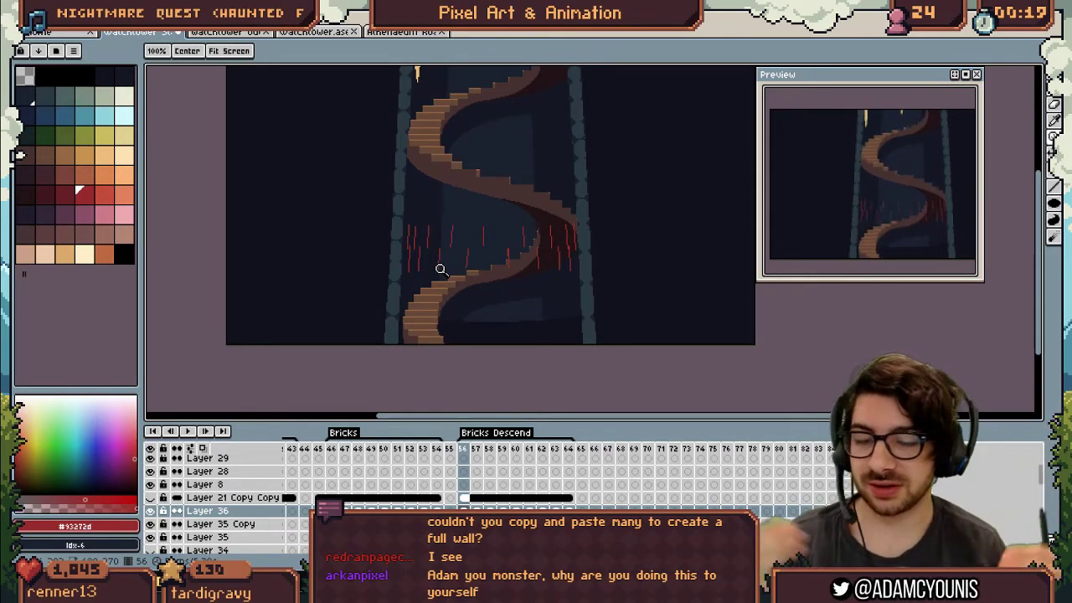
Open the properties of the Bricks Descend tag and close them again
{"action": "double_click", "coordinate": [506, 434]}
{"action": "left_click", "coordinate": [577, 358]}
{"action": "double_click", "coordinate": [507, 434]}
{"action": "left_click", "coordinate": [567, 281]}
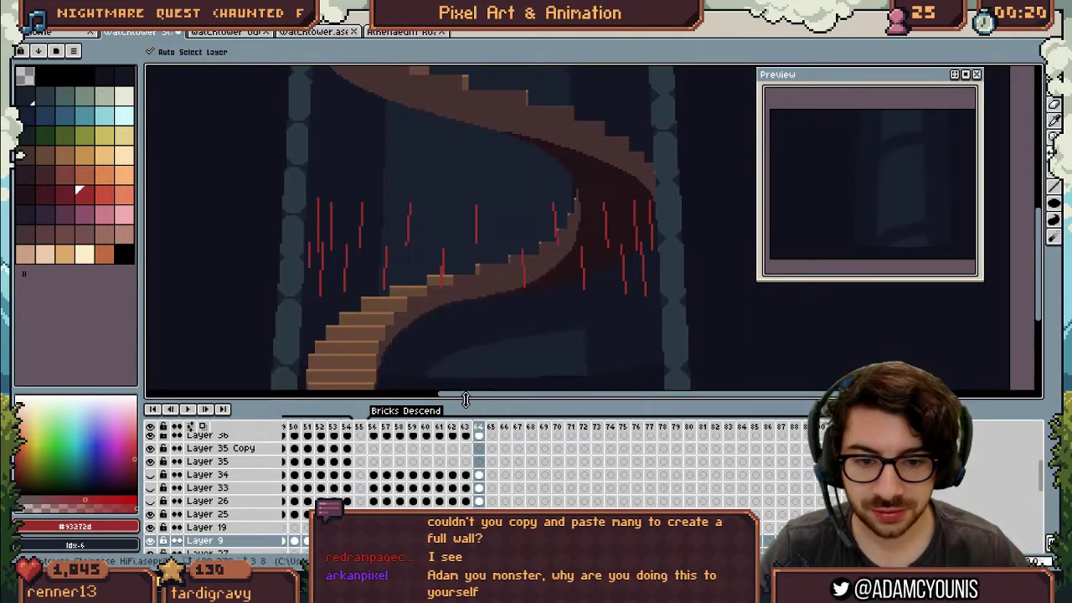
Copy Layer 36's cels from frames 56 to 64 and paste them starting at frame 65
{"action": "left_click_drag", "start_coordinate": [471, 390], "coordinate": [467, 354]}
{"action": "scroll", "coordinate": [449, 478], "scroll_direction": "up", "scroll_amount": 6}
{"action": "left_click", "coordinate": [151, 464]}
{"action": "left_click", "coordinate": [151, 464]}
{"action": "left_click_drag", "start_coordinate": [373, 463], "coordinate": [484, 468]}
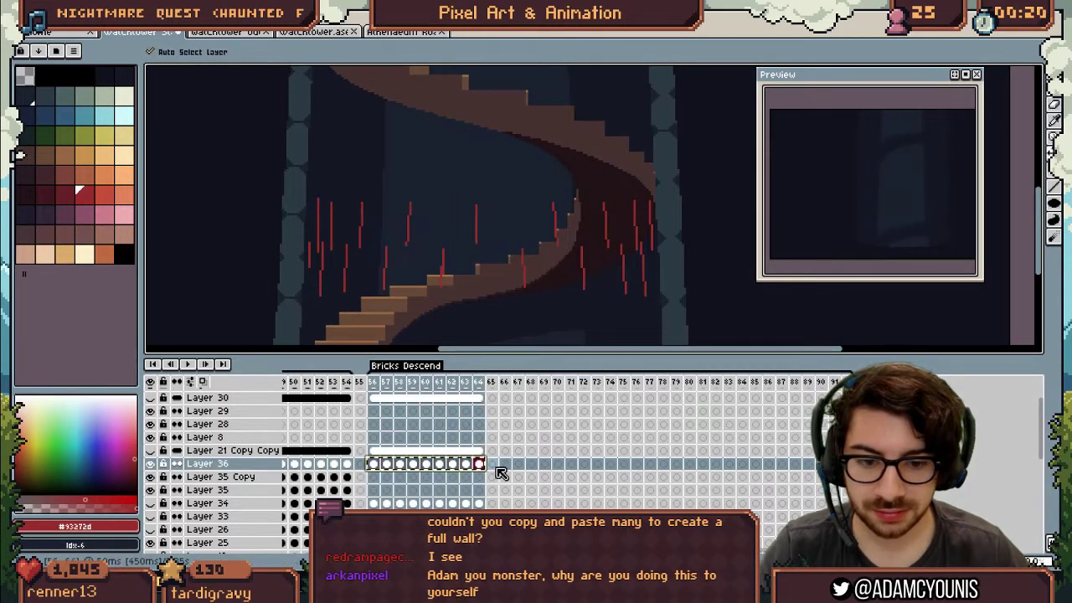
{"action": "key", "text": "ctrl+c"}
{"action": "left_click", "coordinate": [492, 464]}
{"action": "key", "text": "ctrl+v"}
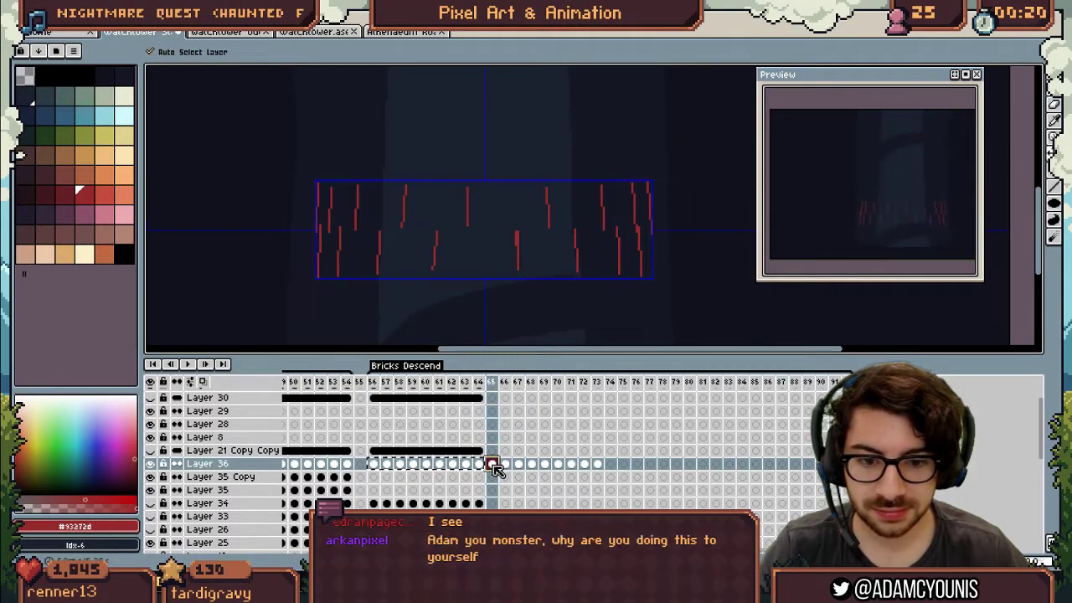
Move the brick lines straight down in Layer 36's frames 65 to 73 together, and scrub through the frames
{"action": "left_click_drag", "start_coordinate": [601, 470], "coordinate": [493, 465]}
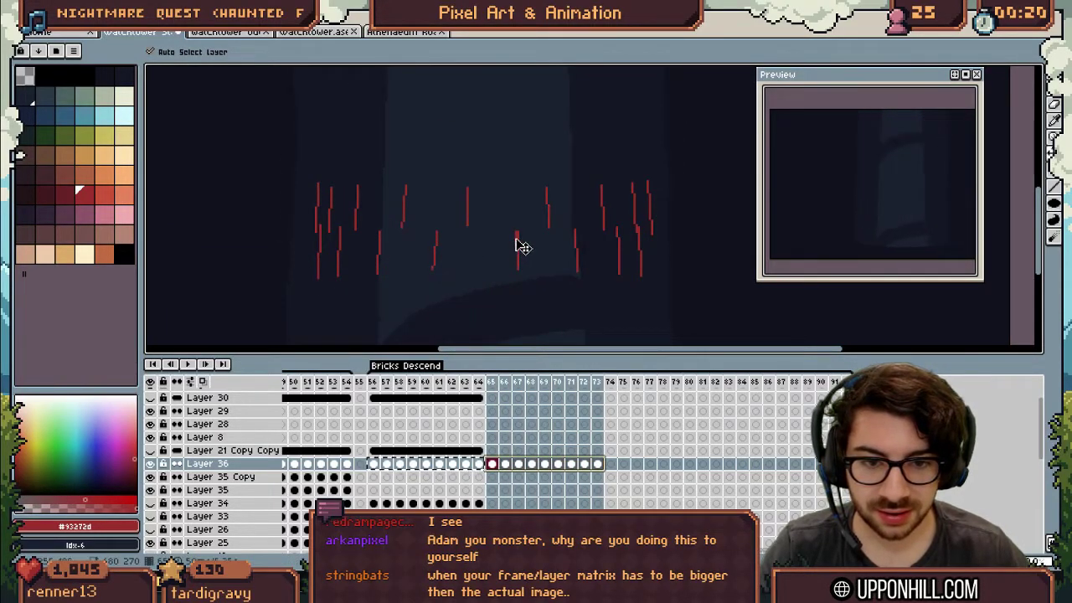
{"action": "left_click_drag", "start_coordinate": [520, 247], "coordinate": [522, 259]}
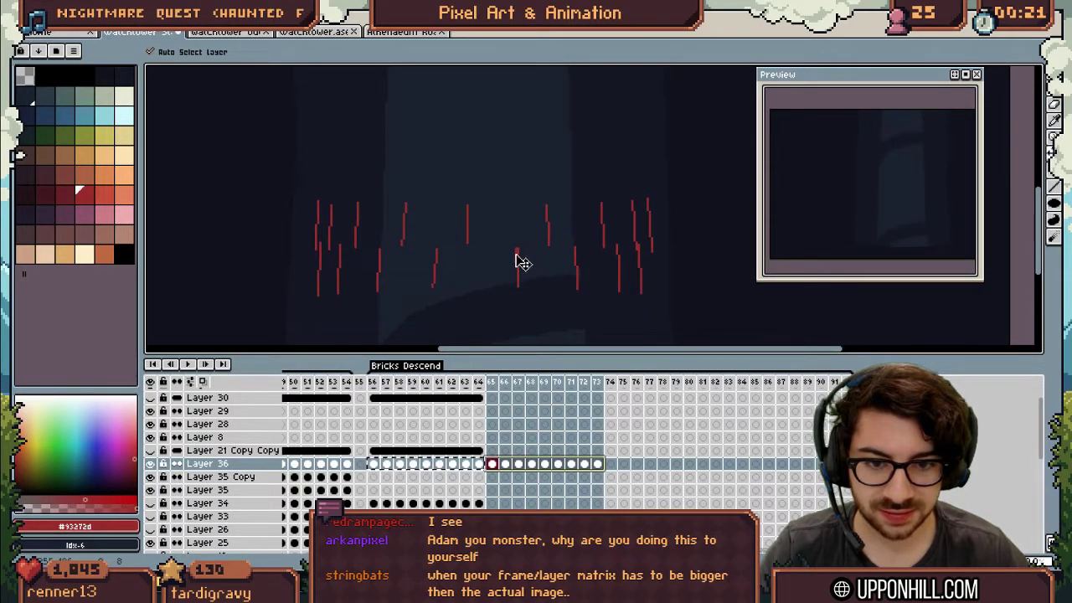
{"action": "left_click", "coordinate": [493, 383]}
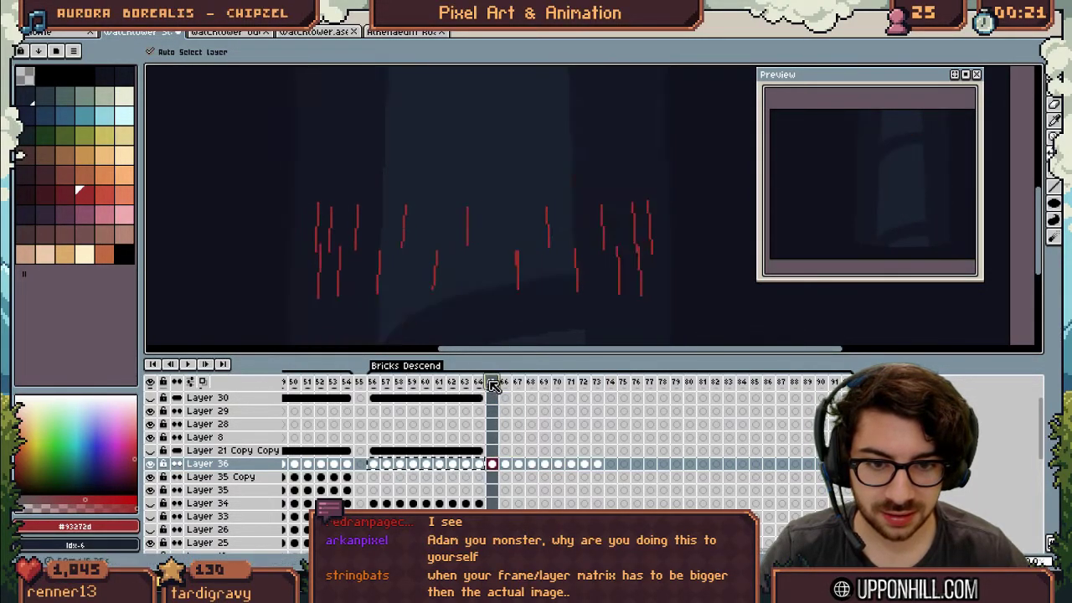
{"action": "left_click_drag", "start_coordinate": [491, 381], "coordinate": [553, 407]}
Duplicate Layer 36's cels from frames 56 to 73 into the frames starting at 74
{"action": "left_click_drag", "start_coordinate": [595, 466], "coordinate": [380, 467]}
{"action": "left_click", "coordinate": [612, 466]}
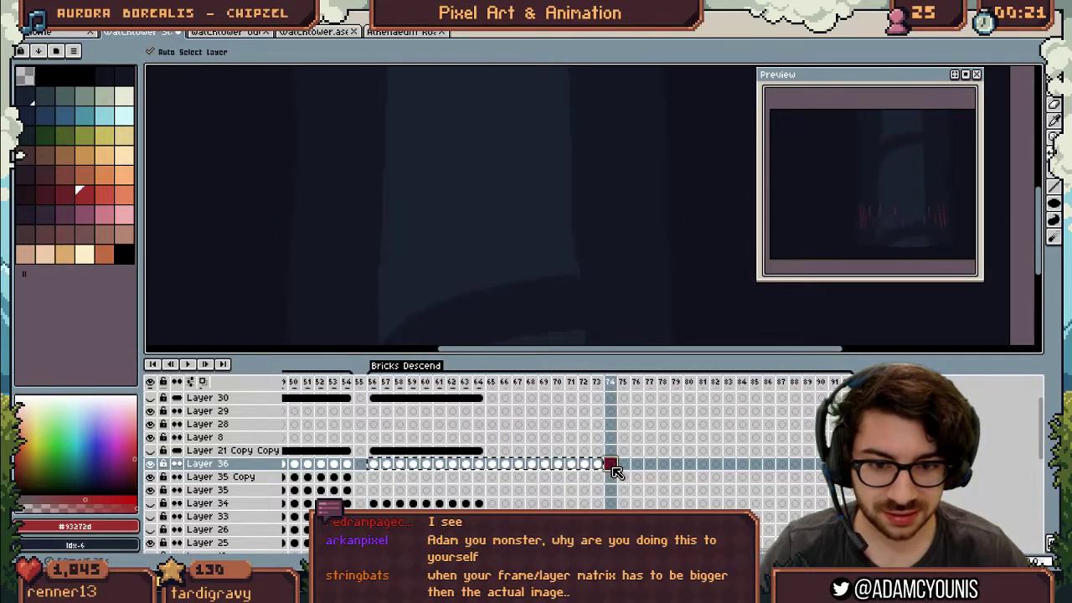
{"action": "key", "text": "ctrl+v"}
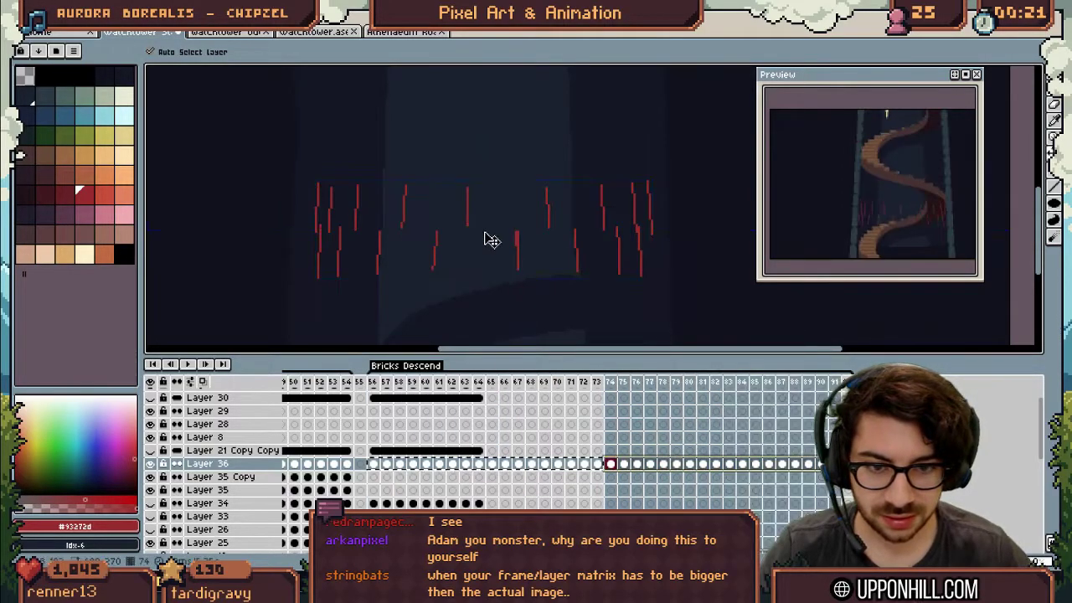
Move the brick lines straight down in Layer 36's frames 74 to 91 together, and play the animation
{"action": "left_click_drag", "start_coordinate": [517, 241], "coordinate": [517, 248]}
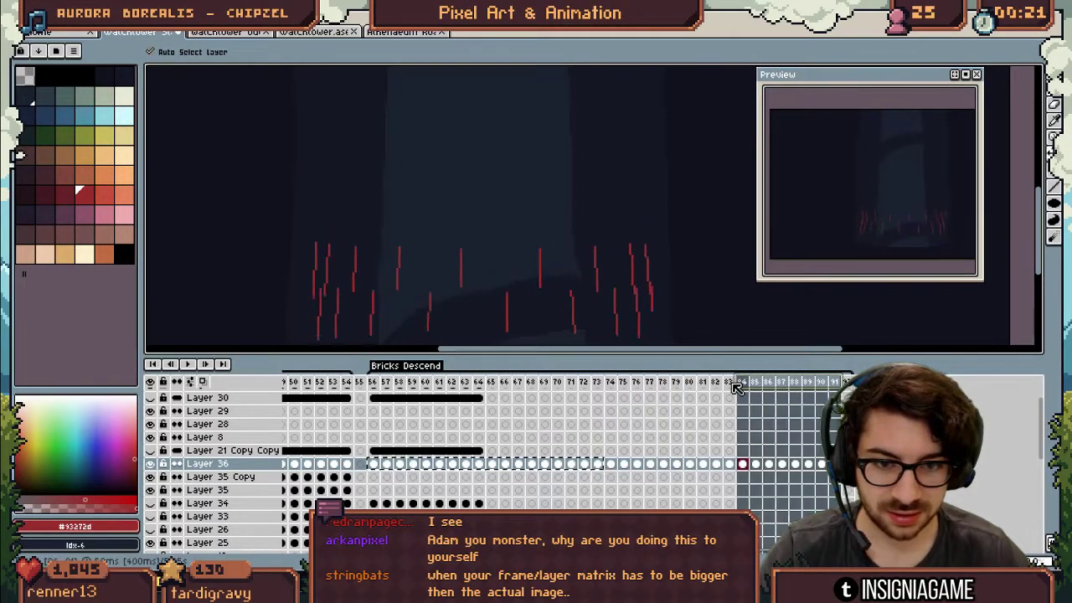
{"action": "left_click", "coordinate": [518, 390]}
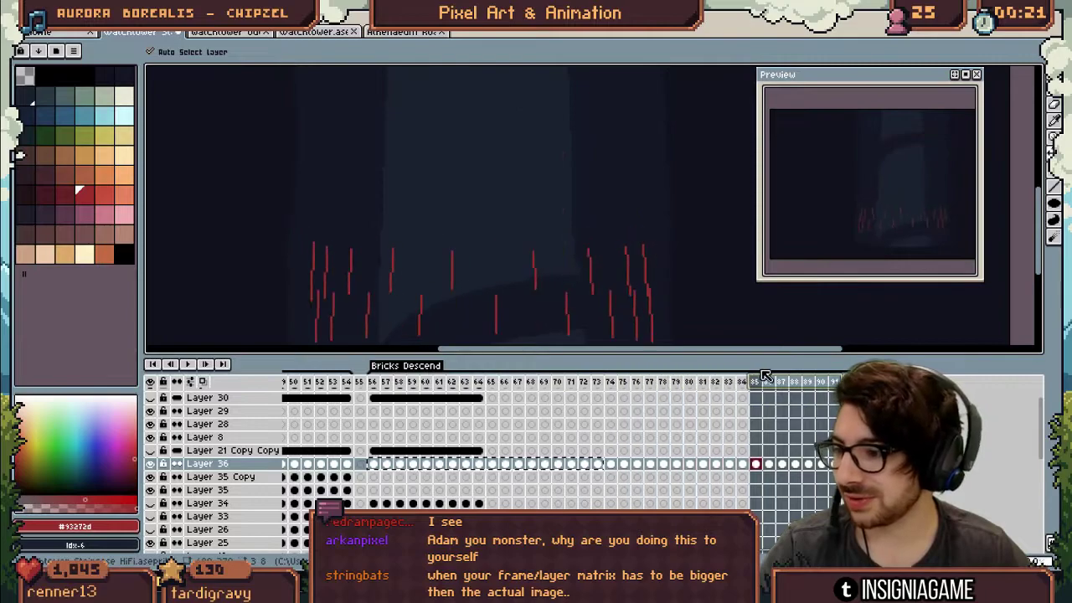
{"action": "scroll", "coordinate": [589, 182], "scroll_direction": "down", "scroll_amount": 2}
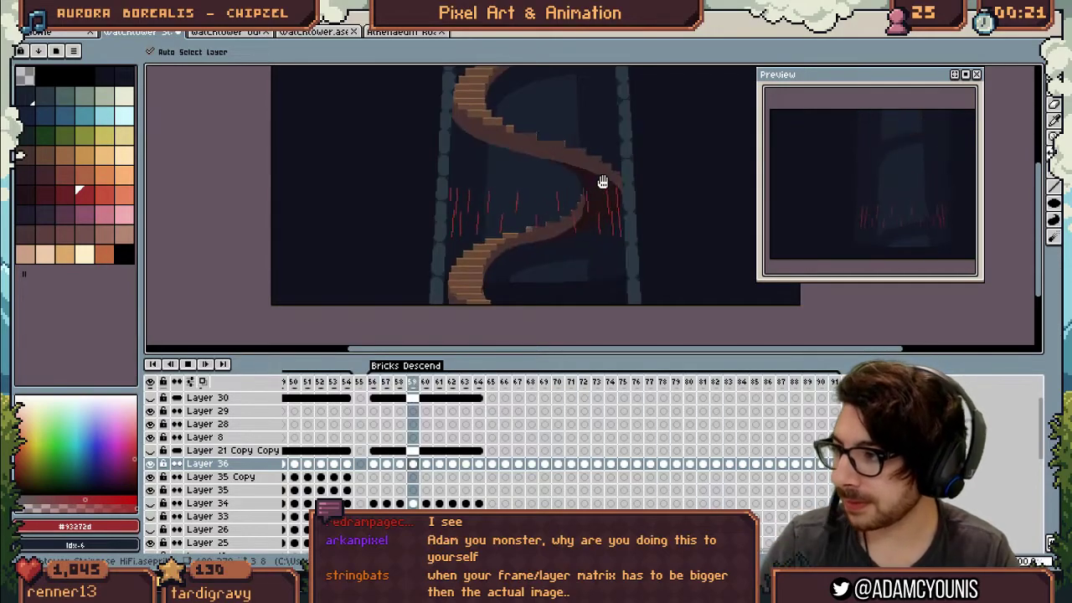
Copy Layer 36's cels from frame 65 onward to the same frames of Layer 28
{"action": "left_click", "coordinate": [506, 464]}
{"action": "left_click_drag", "start_coordinate": [492, 465], "coordinate": [819, 465]}
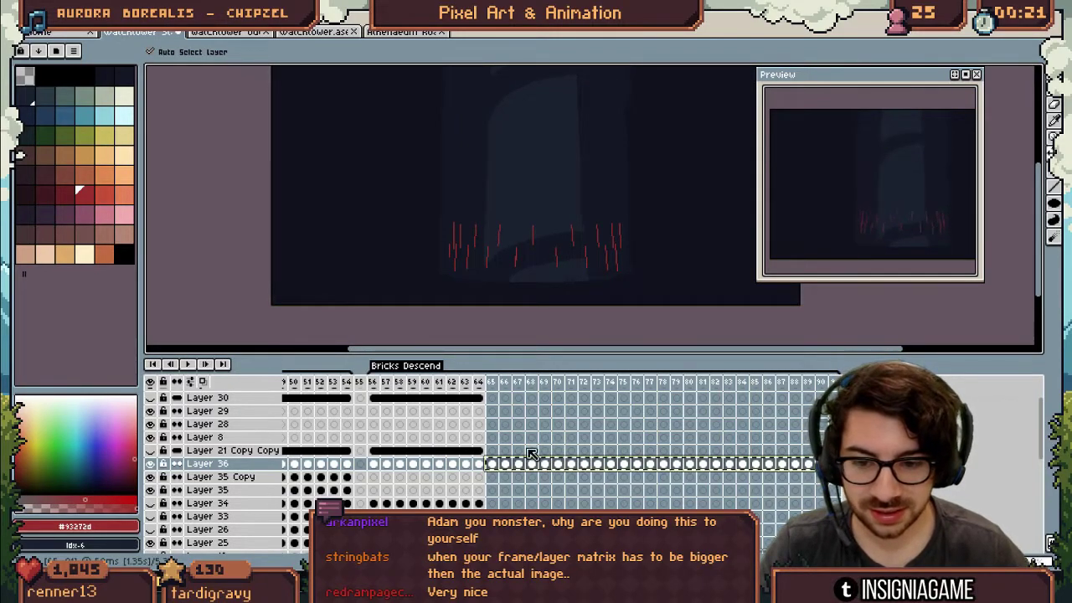
{"action": "scroll", "coordinate": [473, 442], "scroll_direction": "left", "scroll_amount": 8}
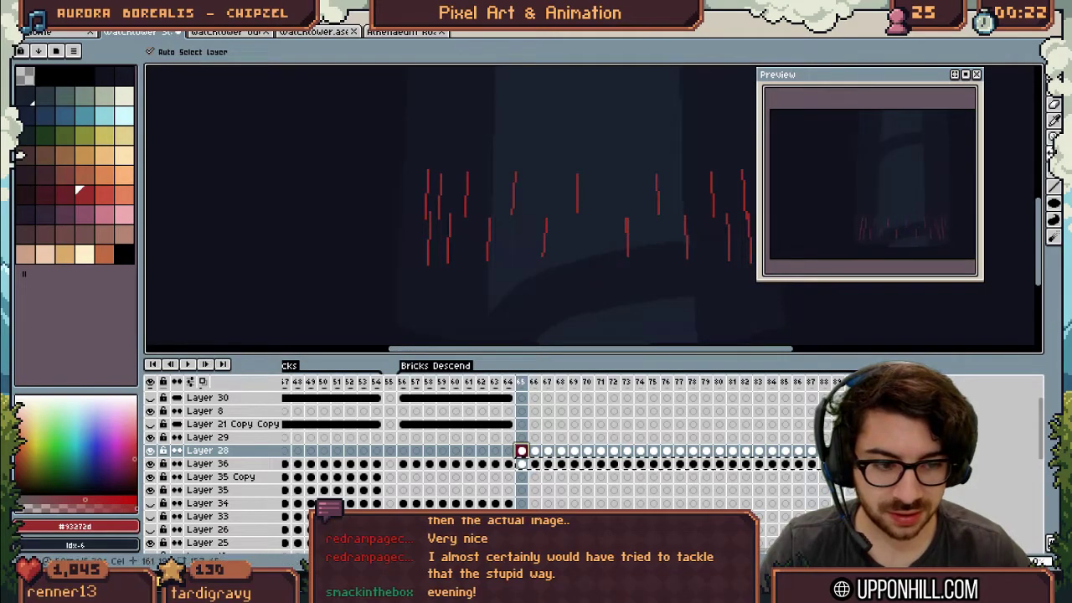
Move Layer 28's brick lines from frame 65 onward straight up so they stack above Layer 36's lines, and play the animation
{"action": "left_click_drag", "start_coordinate": [811, 450], "coordinate": [527, 451]}
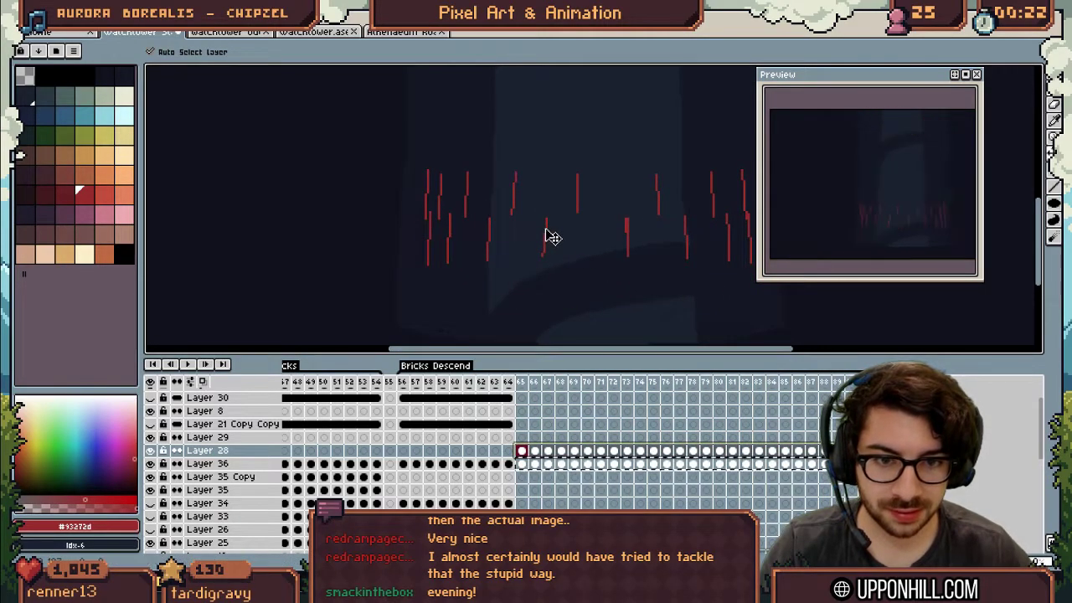
{"action": "left_click_drag", "start_coordinate": [546, 230], "coordinate": [553, 154]}
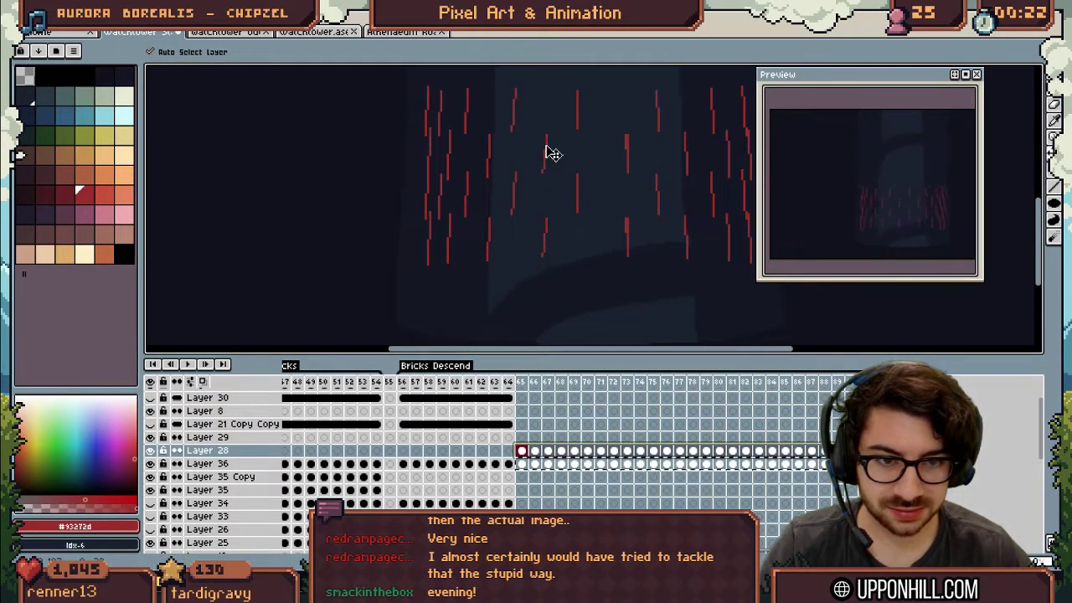
{"action": "scroll", "coordinate": [602, 189], "scroll_direction": "down", "scroll_amount": 2}
{"action": "key", "text": "Return"}
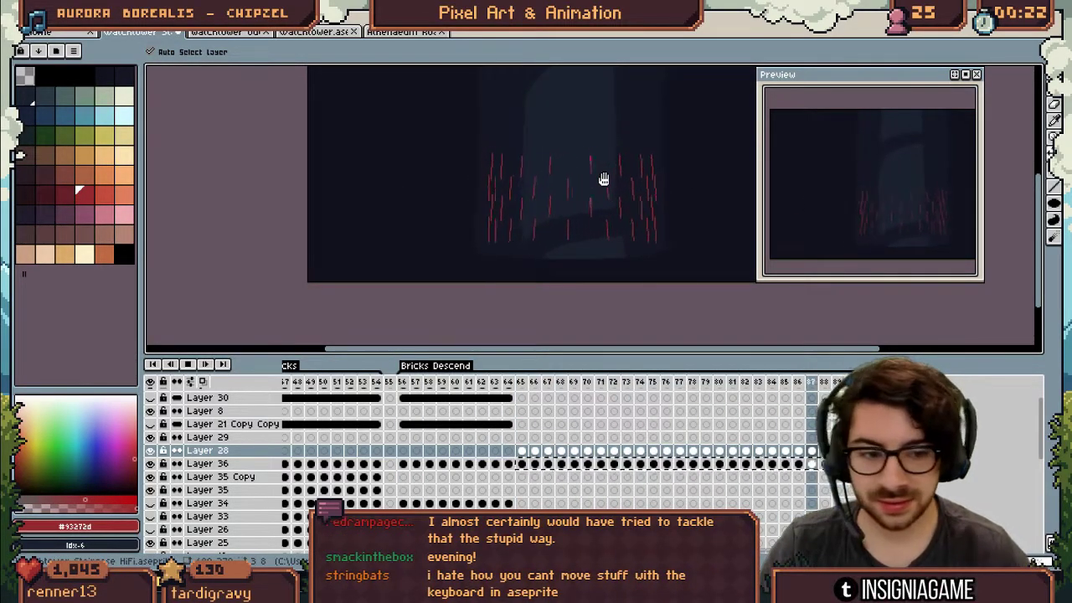
{"action": "key", "text": "Return"}
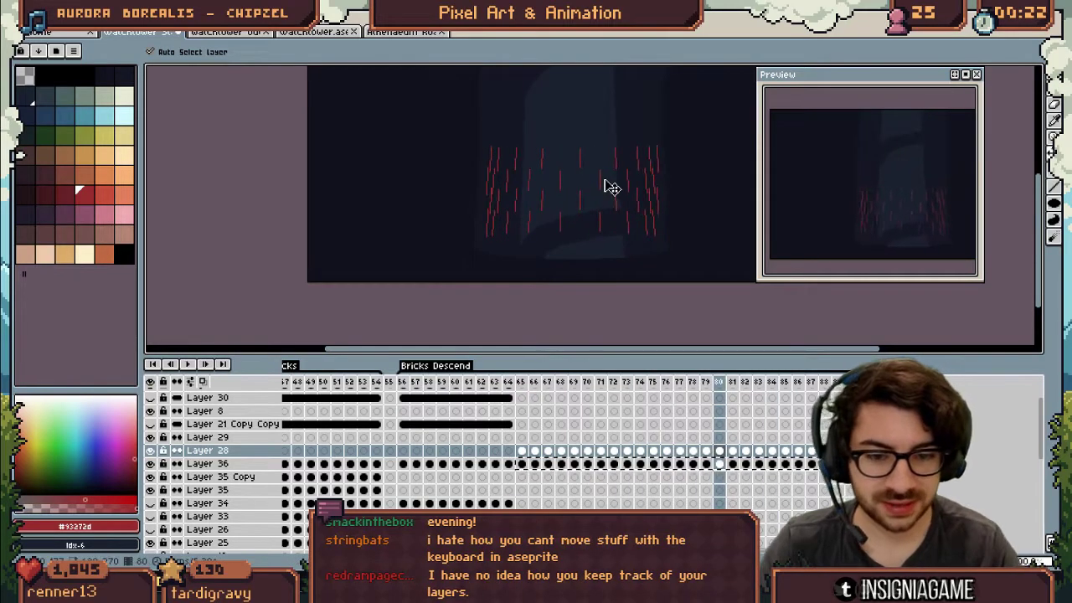
Duplicate Layer 28's cels into Layer 29 with the lines stacked as a further set above, and play the animation
{"action": "left_click_drag", "start_coordinate": [811, 451], "coordinate": [692, 451]}
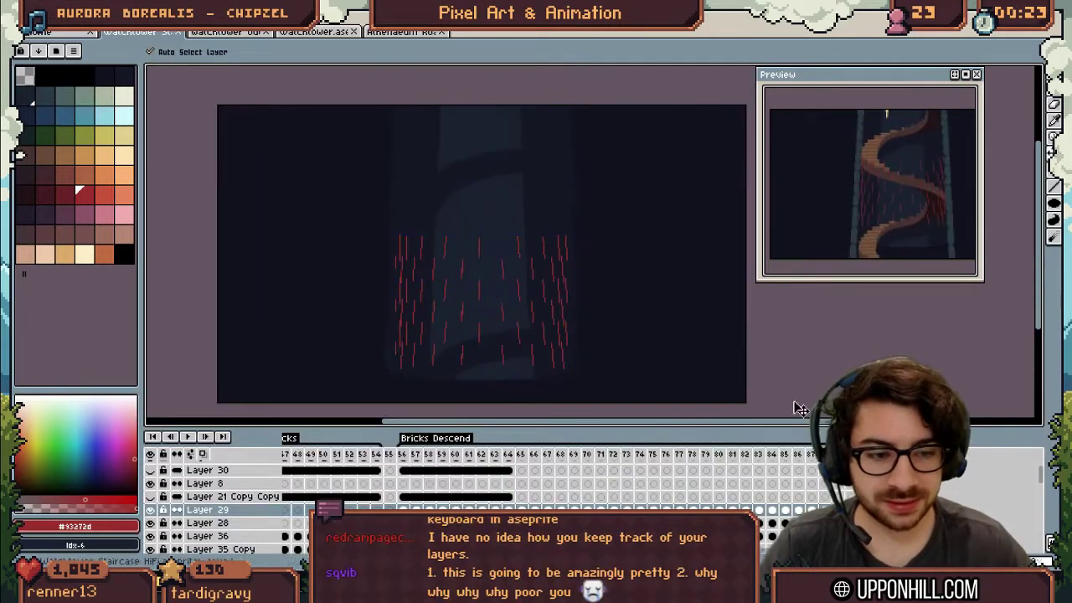
{"action": "key", "text": "Return"}
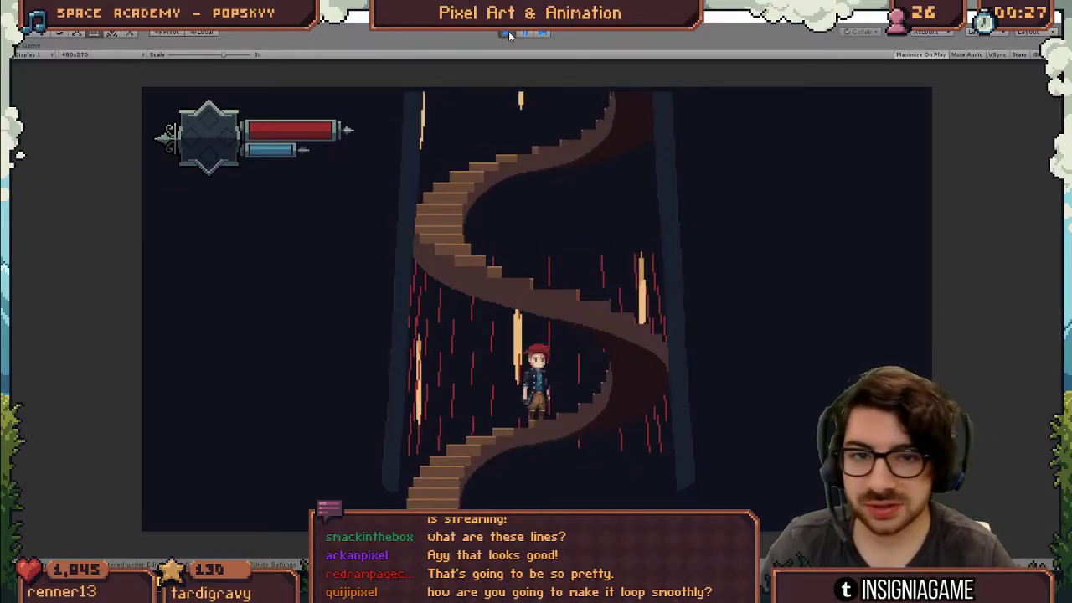
Stop the game's play mode in Unity and return to frame 56 of the staircase sprite in Aseprite
{"action": "left_click", "coordinate": [509, 33]}
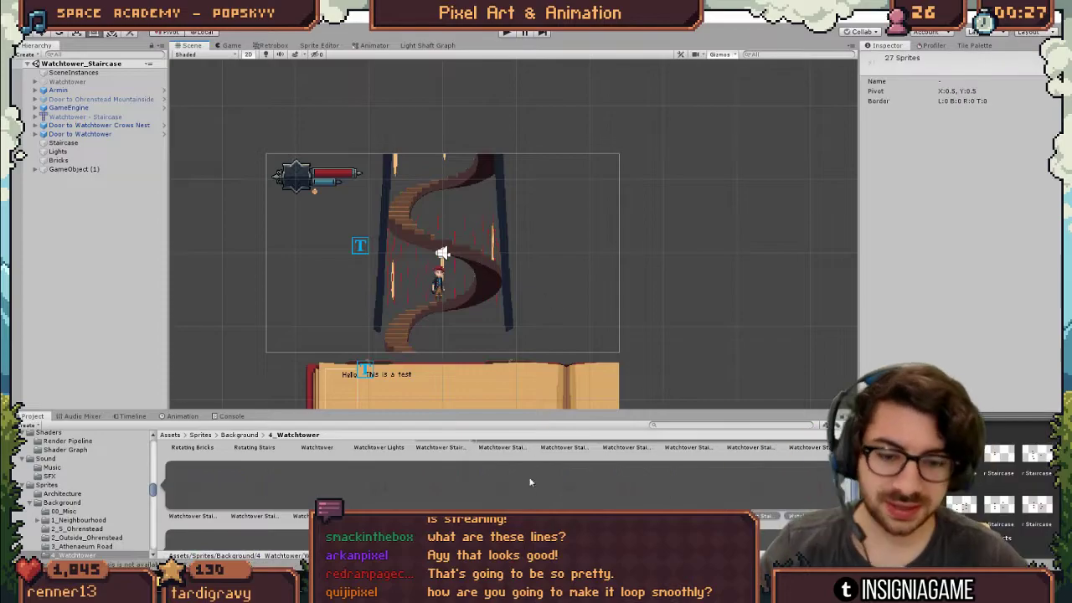
{"action": "key", "text": "alt+Tab"}
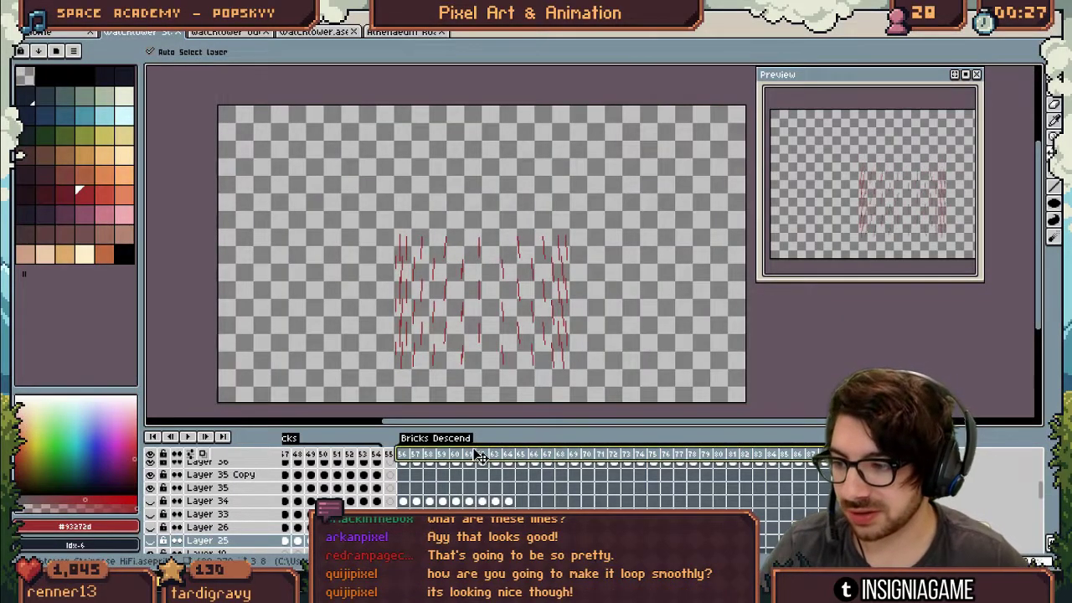
{"action": "left_click", "coordinate": [409, 458]}
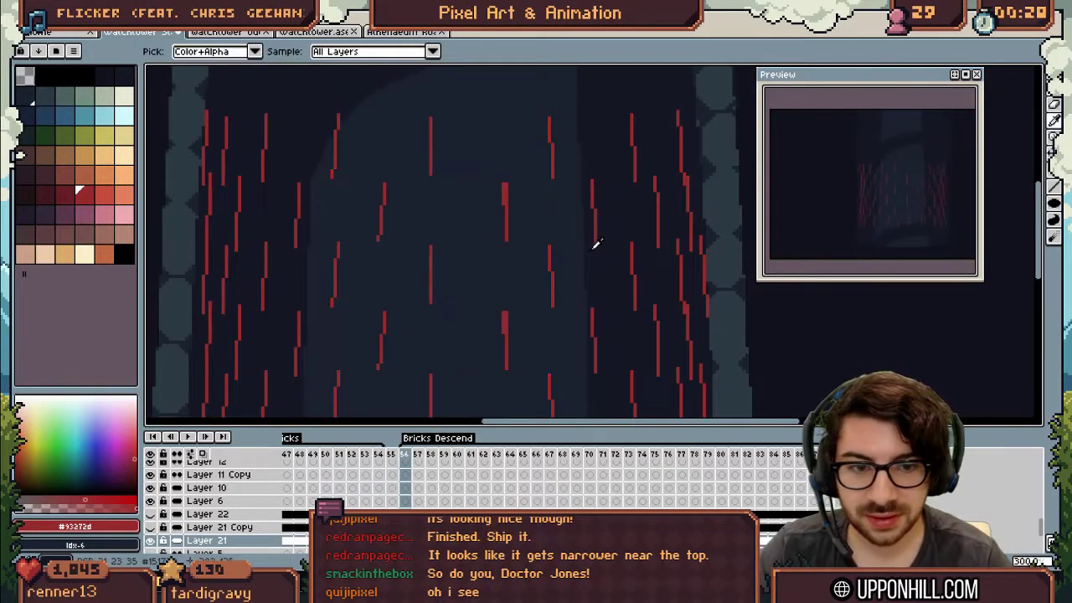
Try outlining bricks on the tower wall along the red guide lines with a 1 px brush in dark #151723
{"action": "left_click", "coordinate": [570, 246], "text": "alt"}
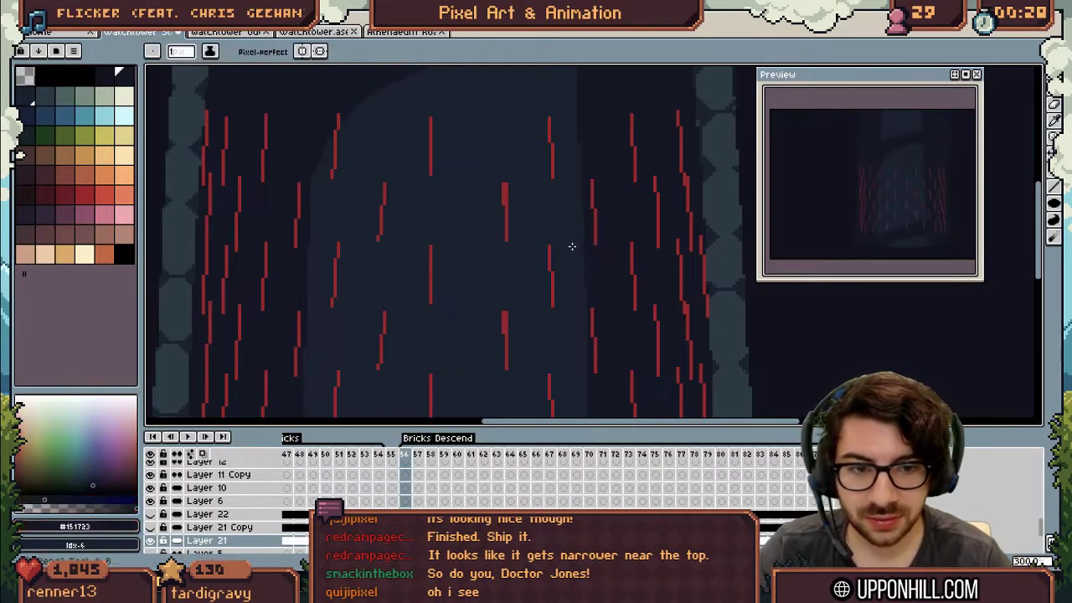
{"action": "key", "text": "minus"}
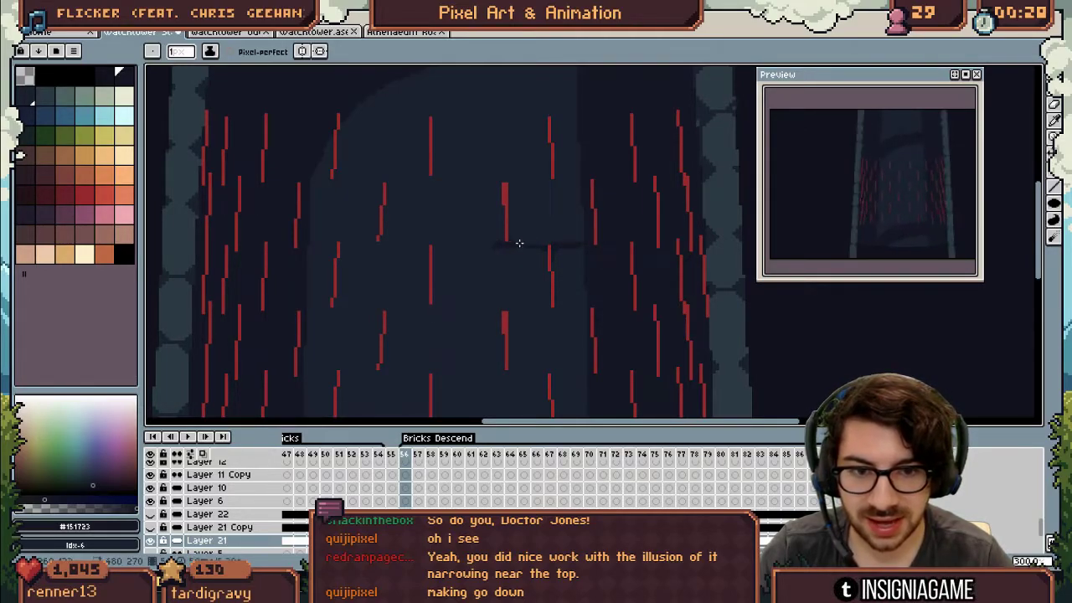
{"action": "left_click_drag", "start_coordinate": [561, 189], "coordinate": [560, 186]}
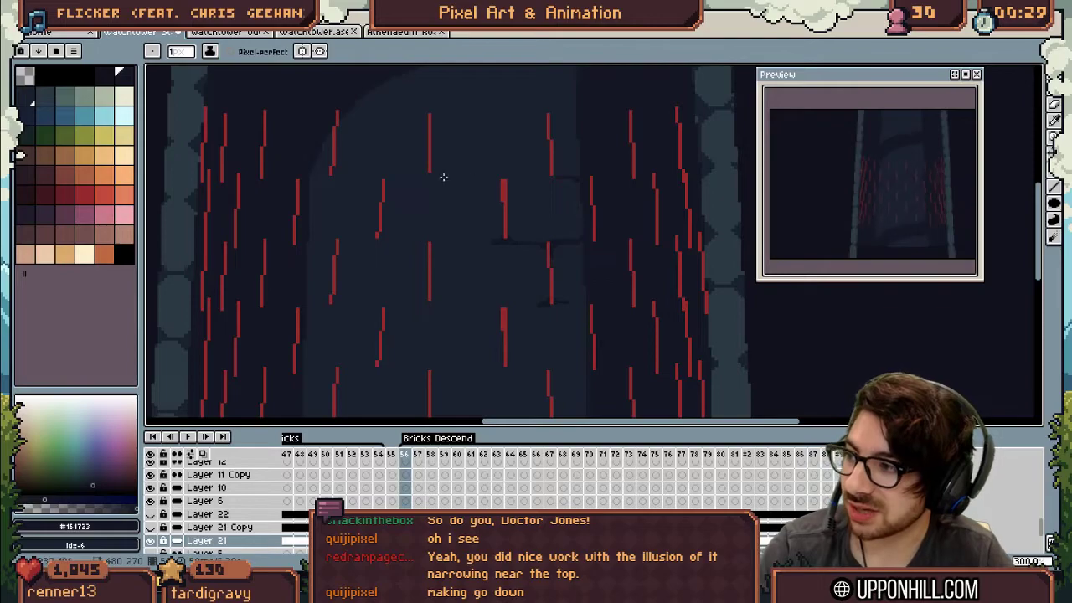
{"action": "left_click_drag", "start_coordinate": [554, 177], "coordinate": [533, 183]}
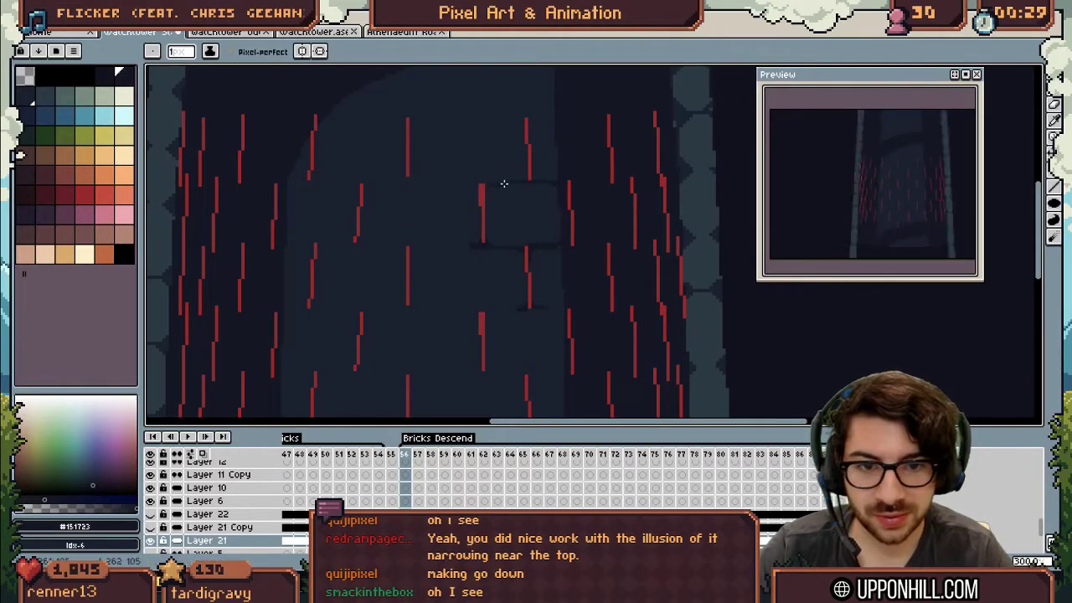
{"action": "scroll", "coordinate": [541, 175], "scroll_direction": "down", "scroll_amount": 1}
{"action": "scroll", "coordinate": [505, 268], "scroll_direction": "up", "scroll_amount": 1}
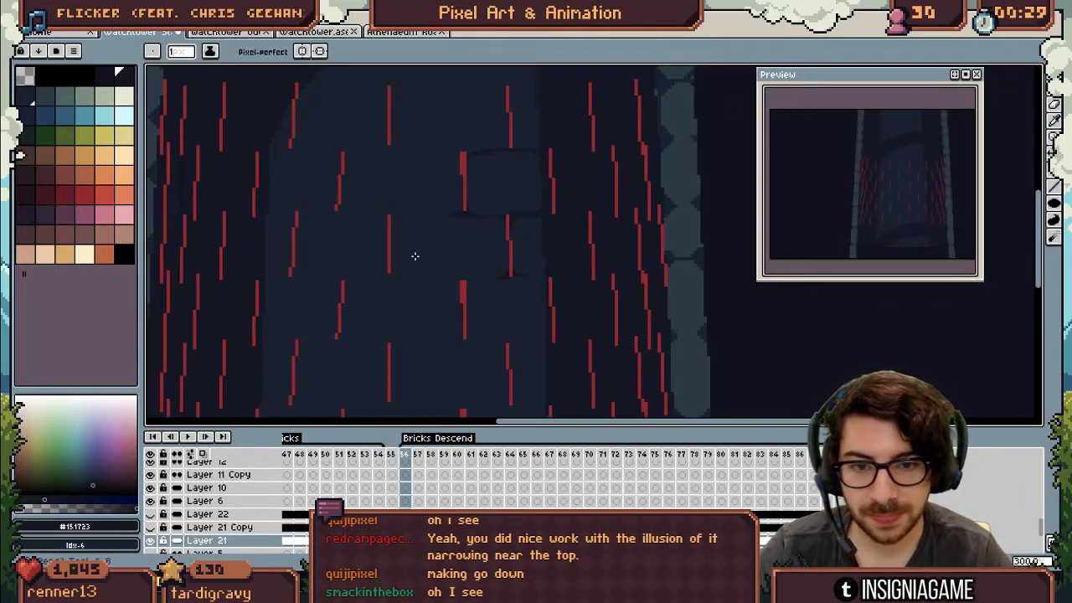
{"action": "left_click_drag", "start_coordinate": [405, 276], "coordinate": [407, 246]}
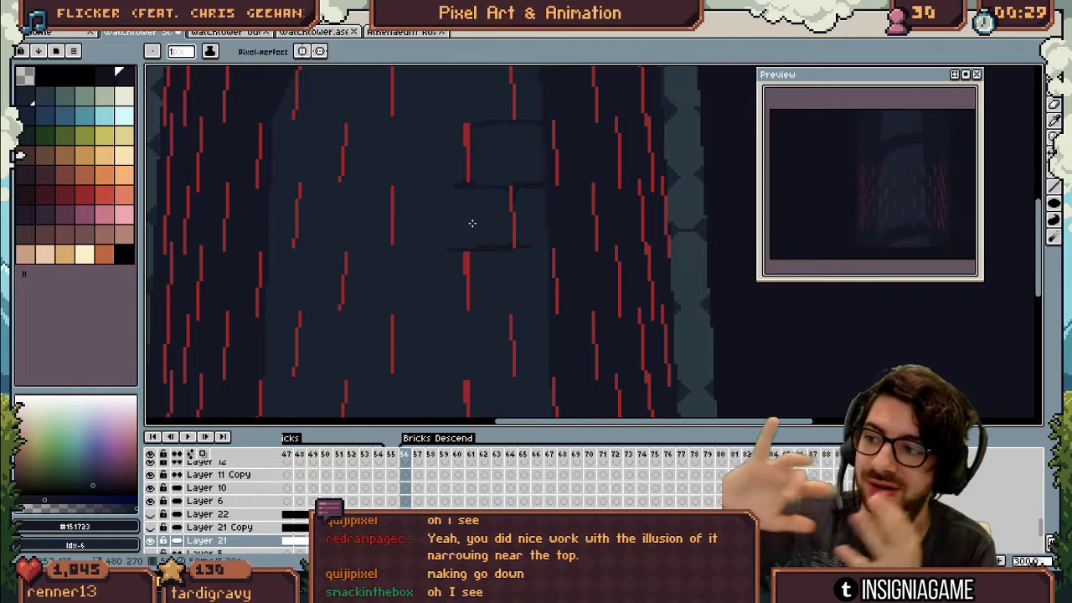
Add a new layer above Layer 29 and paint a solid slate brick between the red lines in frame 56 with a 6 px brush
{"action": "left_click_drag", "start_coordinate": [483, 246], "coordinate": [438, 316]}
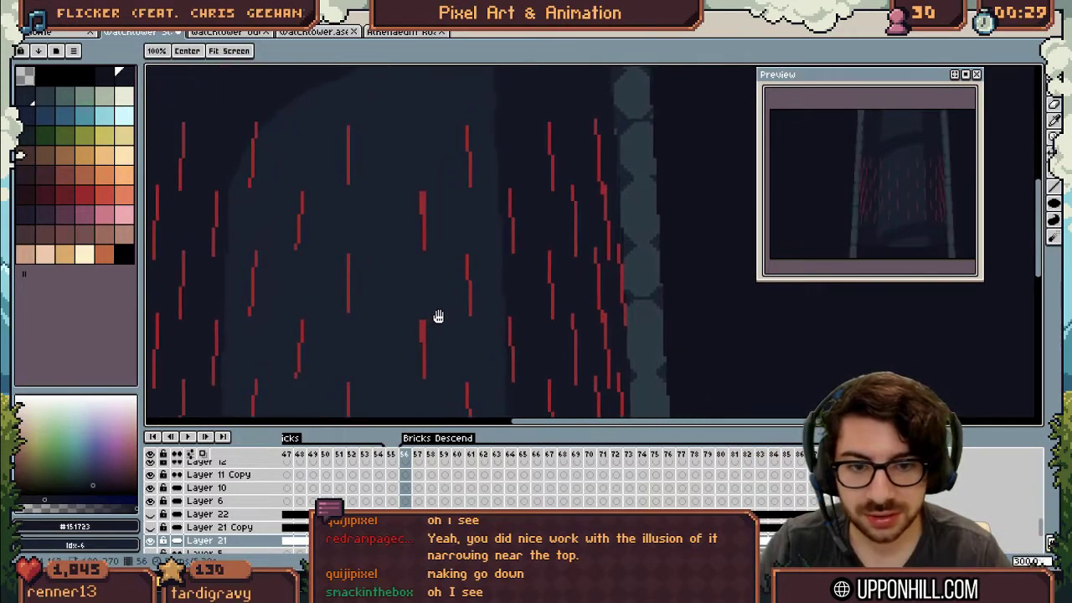
{"action": "left_click", "coordinate": [347, 256], "text": "ctrl"}
{"action": "left_click_drag", "start_coordinate": [354, 216], "coordinate": [384, 219]}
{"action": "left_click", "coordinate": [44, 95]}
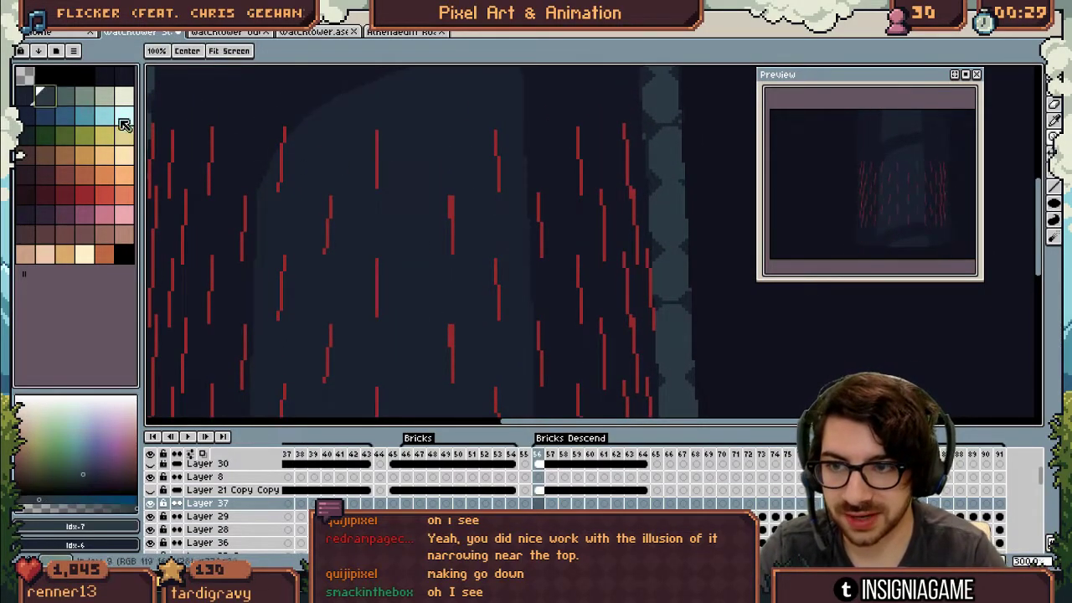
{"action": "key", "text": "b"}
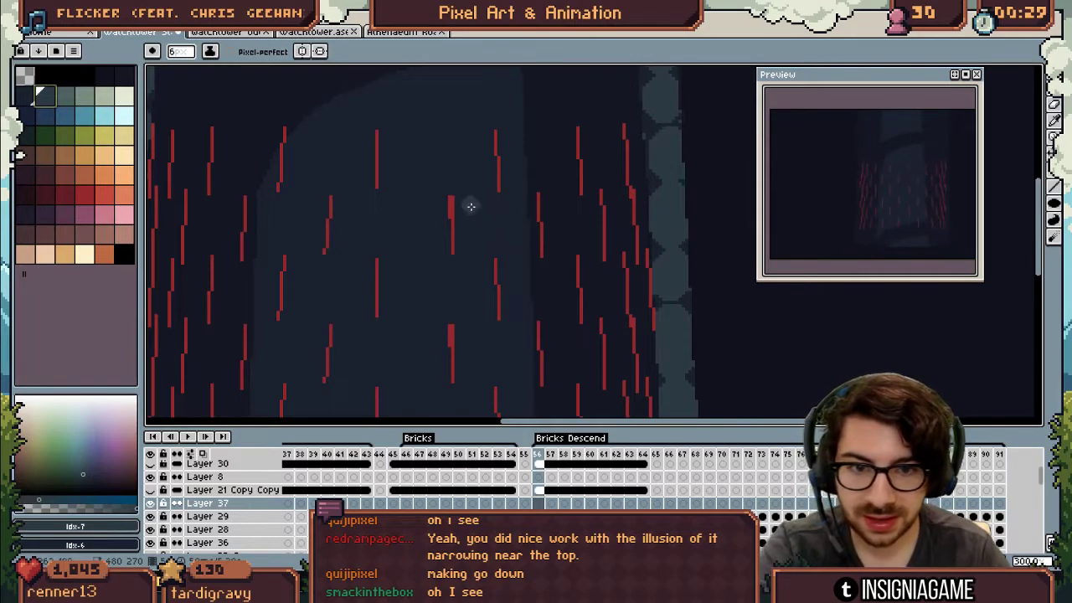
{"action": "mouse_move", "coordinate": [464, 206]}
{"action": "left_mouse_down"}
{"action": "mouse_move", "coordinate": [526, 205]}
{"action": "mouse_move", "coordinate": [530, 239]}
{"action": "mouse_move", "coordinate": [524, 218]}
{"action": "mouse_move", "coordinate": [495, 226]}
{"action": "mouse_move", "coordinate": [491, 217]}
{"action": "mouse_move", "coordinate": [494, 243]}
{"action": "left_mouse_up"}
{"action": "key", "text": "ctrl+z"}
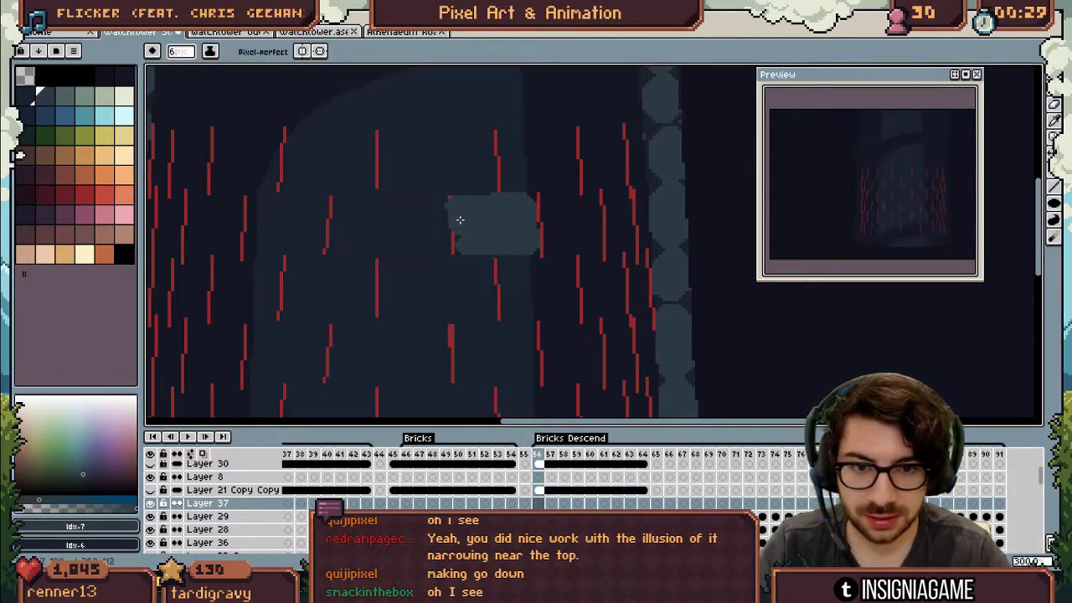
{"action": "left_click", "coordinate": [209, 51]}
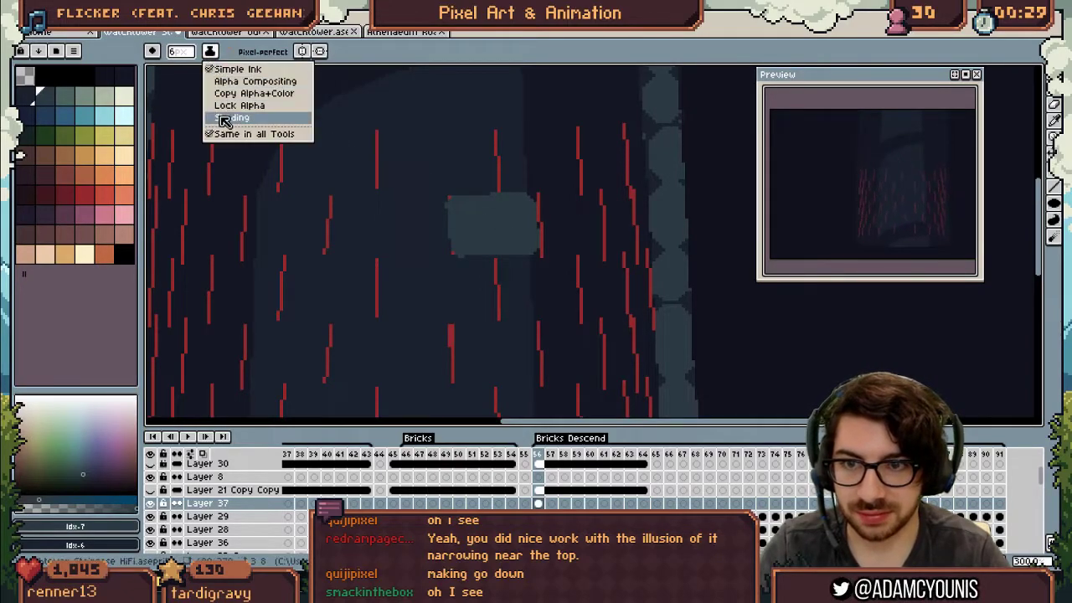
{"action": "left_click", "coordinate": [225, 119]}
{"action": "left_click", "coordinate": [30, 98]}
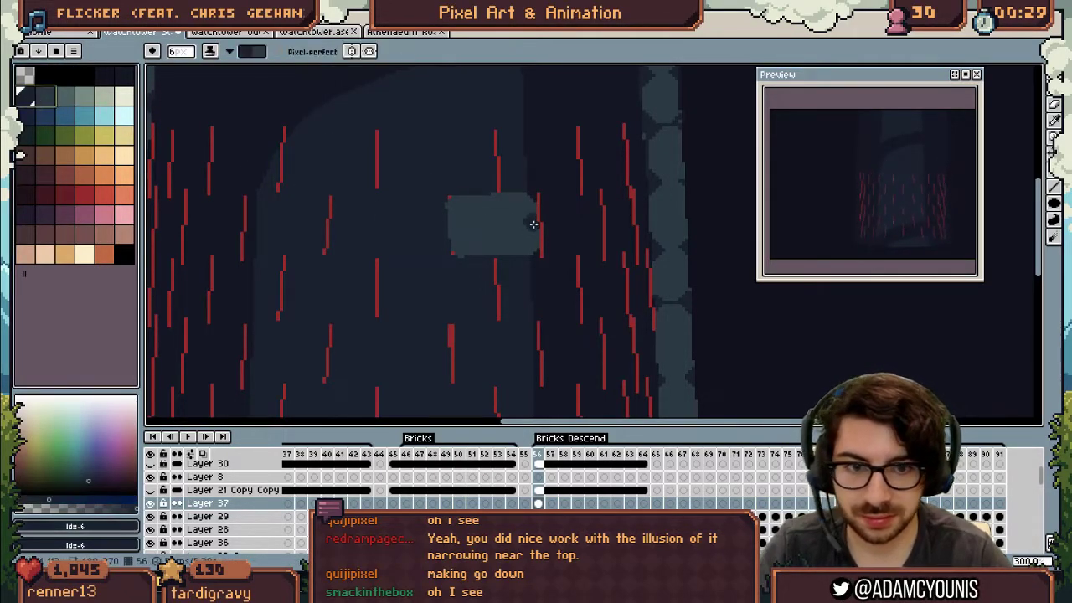
Paint two staggered slate bricks below the first and a narrow one near the tower's right pillar, following the red guide lines
{"action": "left_click", "coordinate": [508, 205], "text": "alt"}
{"action": "left_click_drag", "start_coordinate": [540, 199], "coordinate": [531, 189]}
{"action": "mouse_move", "coordinate": [500, 257]}
{"action": "left_mouse_down"}
{"action": "mouse_move", "coordinate": [565, 313]}
{"action": "mouse_move", "coordinate": [545, 266]}
{"action": "mouse_move", "coordinate": [505, 289]}
{"action": "mouse_move", "coordinate": [491, 323]}
{"action": "mouse_move", "coordinate": [524, 356]}
{"action": "mouse_move", "coordinate": [473, 368]}
{"action": "left_mouse_up"}
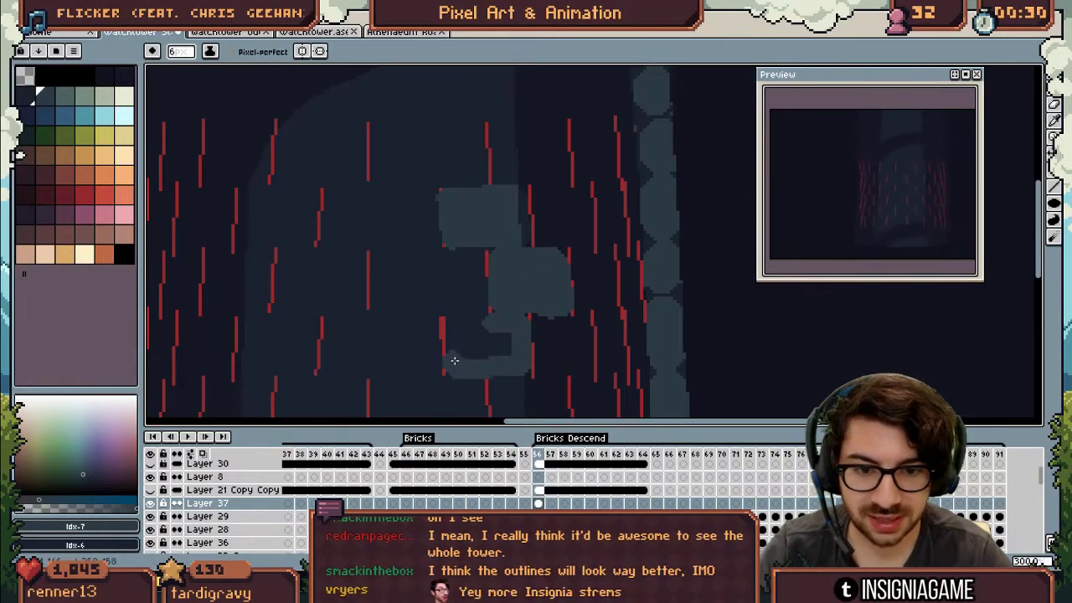
{"action": "key", "text": "e"}
{"action": "left_click_drag", "start_coordinate": [468, 314], "coordinate": [464, 273]}
{"action": "key", "text": "b"}
{"action": "left_click_drag", "start_coordinate": [400, 234], "coordinate": [410, 268]}
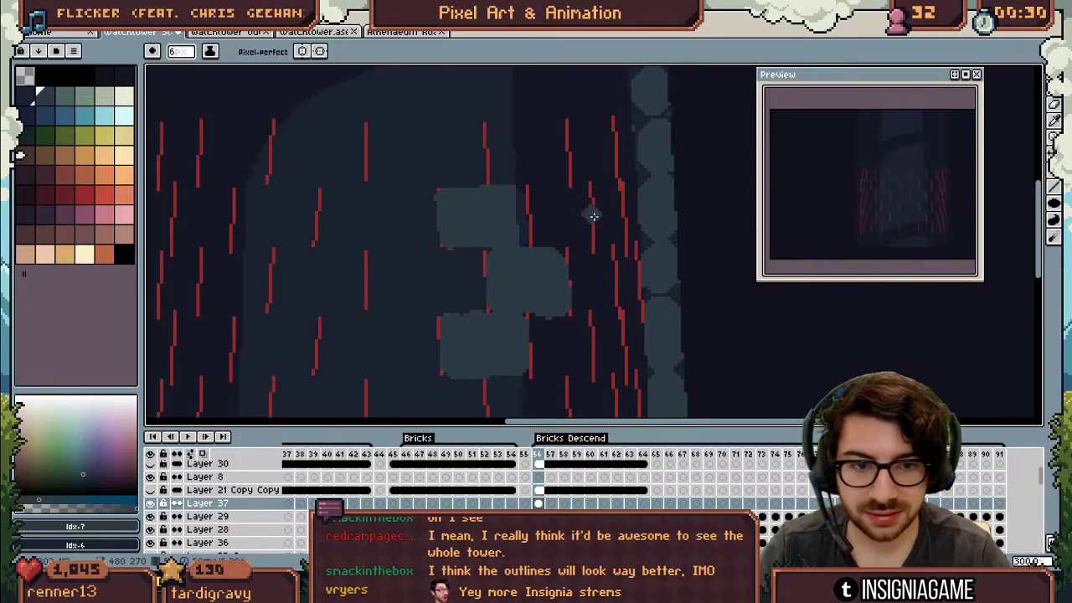
{"action": "mouse_move", "coordinate": [610, 193]}
{"action": "left_mouse_down"}
{"action": "mouse_move", "coordinate": [622, 234]}
{"action": "mouse_move", "coordinate": [610, 245]}
{"action": "left_mouse_up"}
{"action": "key", "text": "e"}
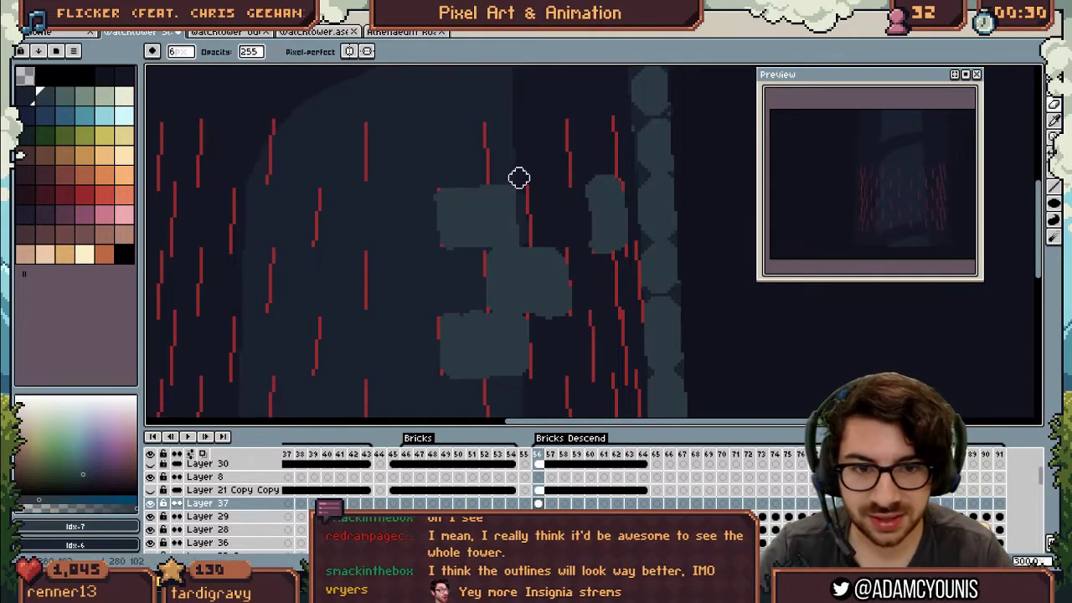
Set the ink to Shading with two dark slate tones, darken the bricks' shadowed parts and the narrow brick, and separate the stacked bricks' edges
{"action": "left_click", "coordinate": [211, 51]}
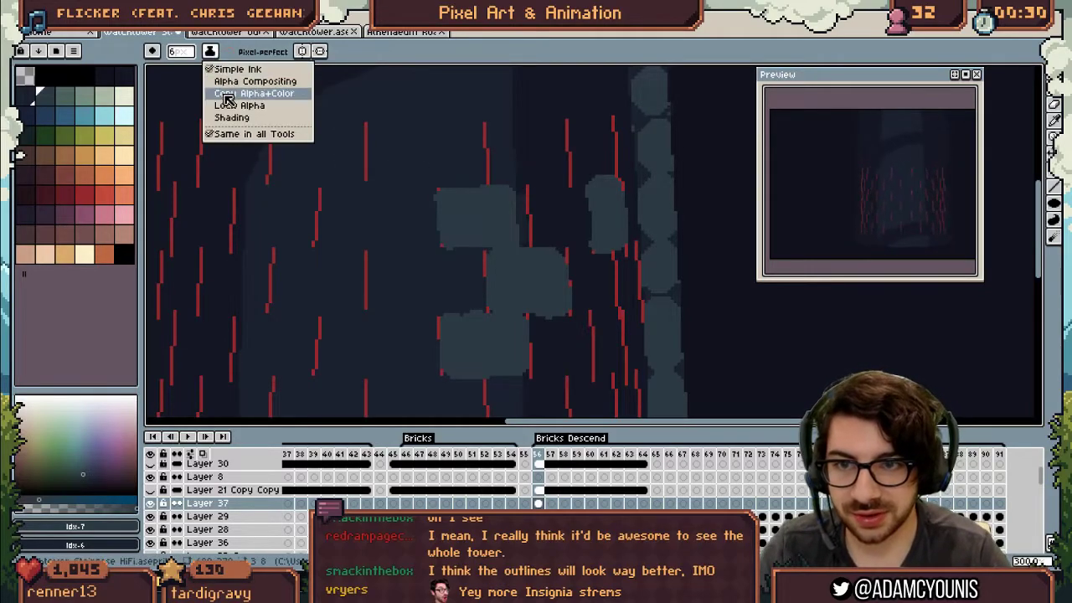
{"action": "left_click", "coordinate": [219, 112]}
{"action": "left_click_drag", "start_coordinate": [42, 99], "coordinate": [27, 96]}
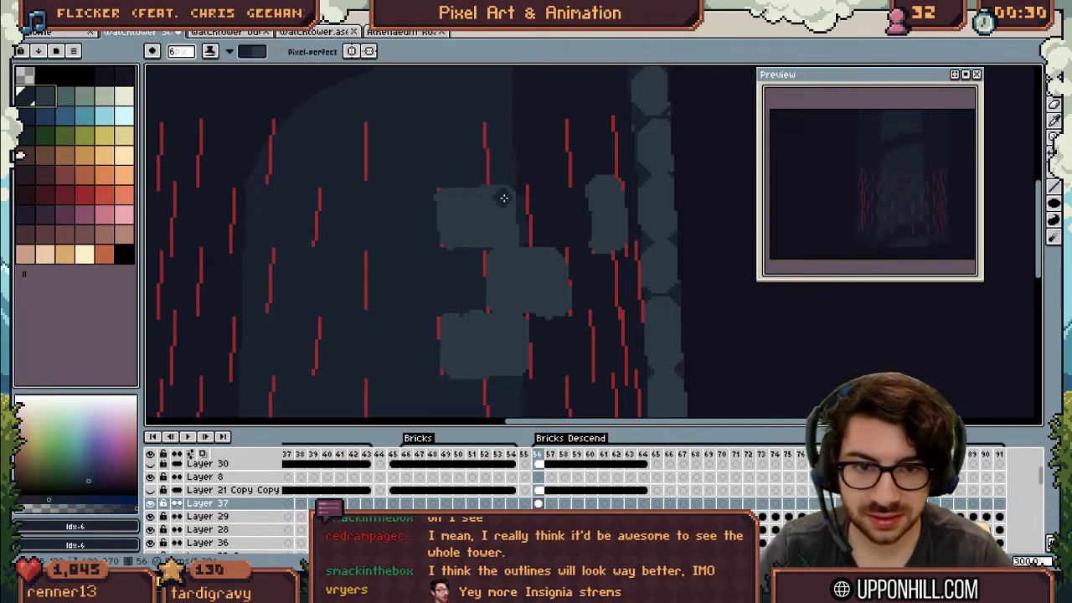
{"action": "mouse_move", "coordinate": [530, 249]}
{"action": "left_mouse_down"}
{"action": "mouse_move", "coordinate": [539, 369]}
{"action": "mouse_move", "coordinate": [546, 278]}
{"action": "mouse_move", "coordinate": [577, 213]}
{"action": "mouse_move", "coordinate": [603, 268]}
{"action": "mouse_move", "coordinate": [615, 212]}
{"action": "left_mouse_up"}
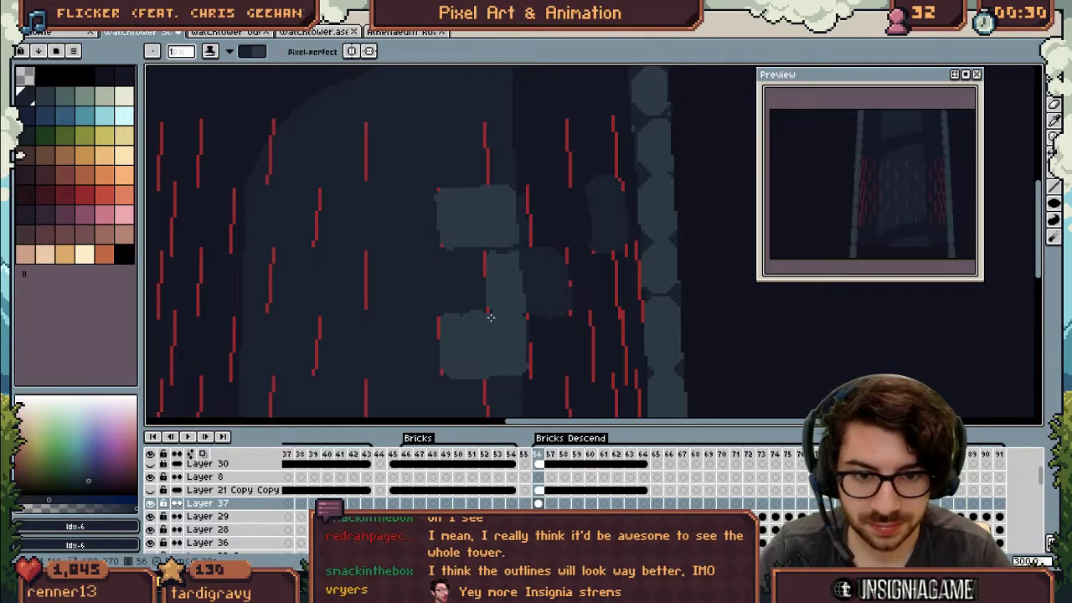
{"action": "left_click_drag", "start_coordinate": [488, 313], "coordinate": [519, 312]}
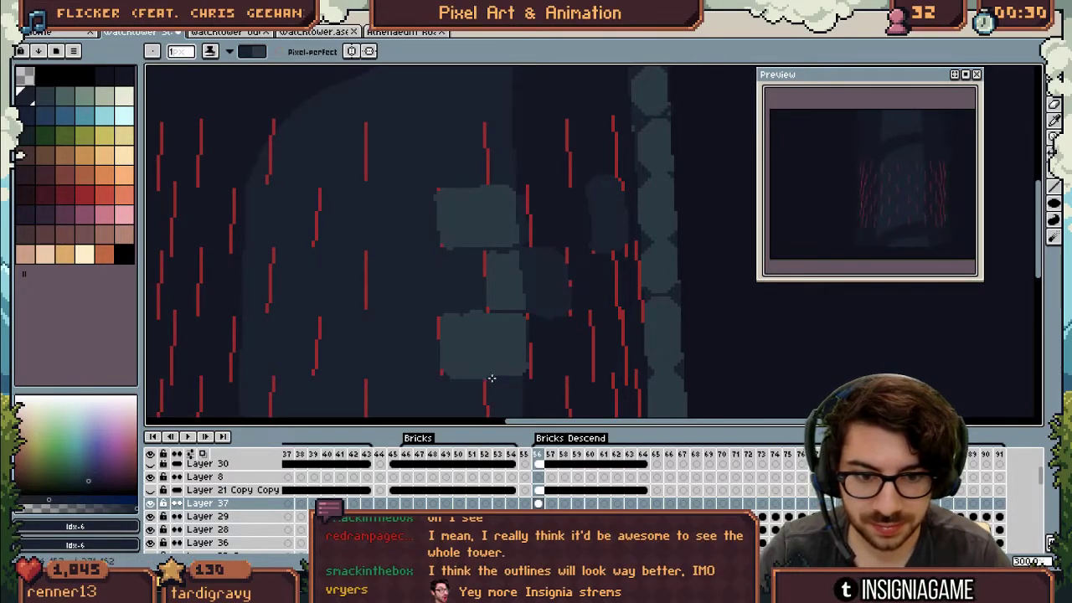
{"action": "key", "text": "z"}
{"action": "left_click_drag", "start_coordinate": [566, 249], "coordinate": [500, 258]}
{"action": "scroll", "coordinate": [494, 253], "scroll_direction": "down", "scroll_amount": 2}
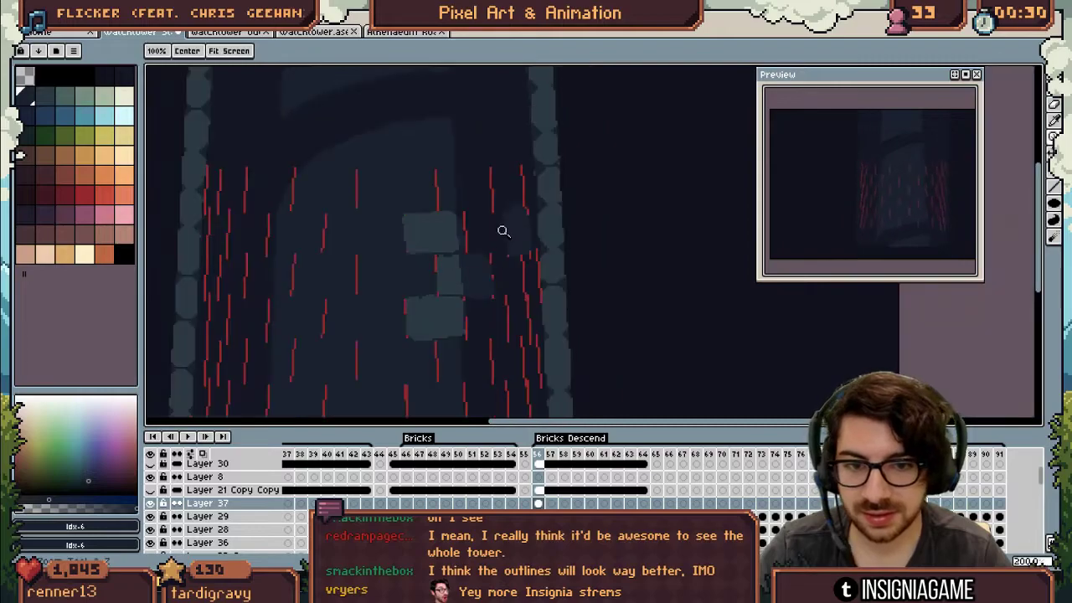
{"action": "scroll", "coordinate": [502, 230], "scroll_direction": "up", "scroll_amount": 1}
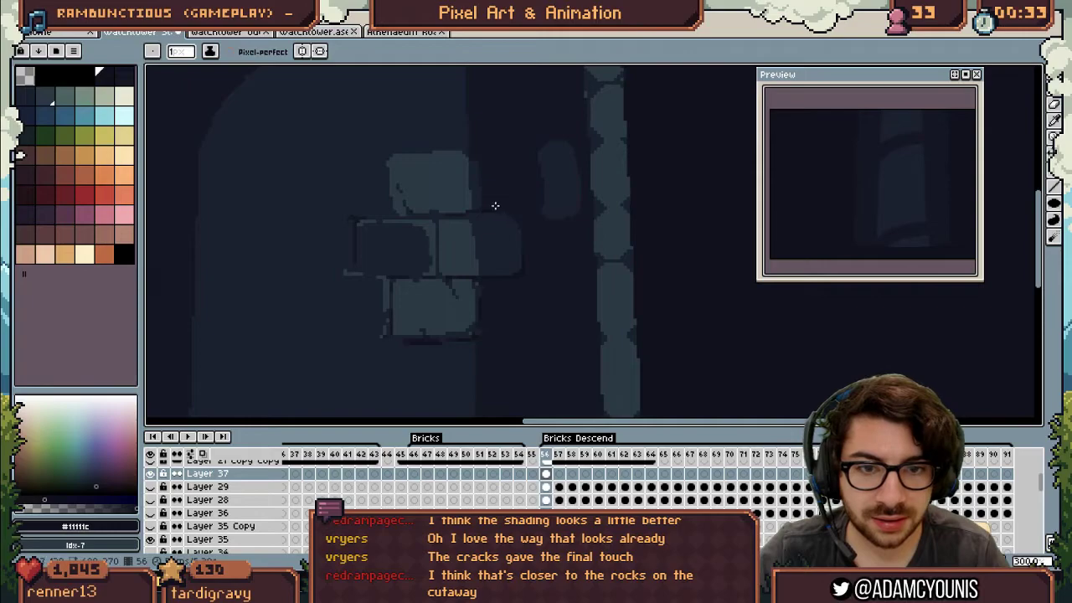
Sample slate #2c3a42 from the topmost brick and touch up its edges with the 1 px brush
{"action": "key", "text": "z"}
{"action": "left_click", "coordinate": [469, 184]}
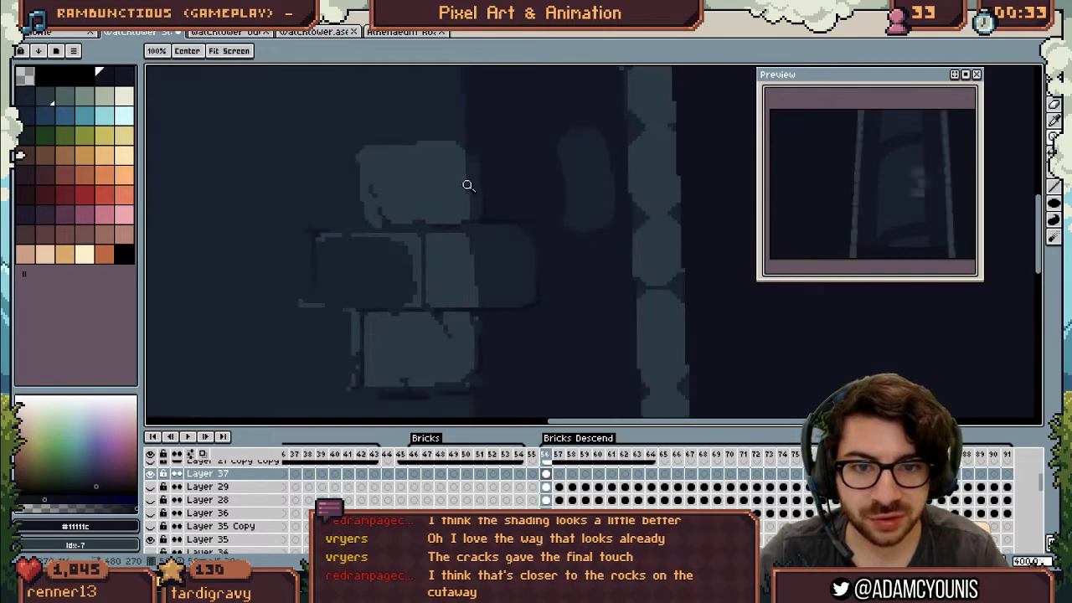
{"action": "key", "text": "b"}
{"action": "left_click", "coordinate": [467, 160], "text": "alt"}
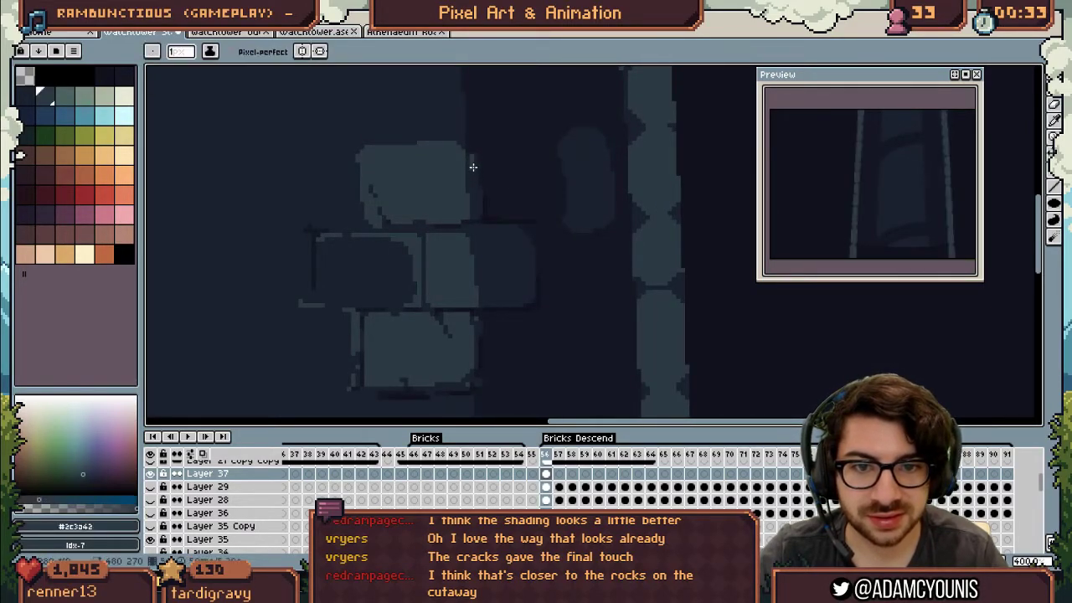
{"action": "mouse_move", "coordinate": [474, 163]}
{"action": "left_mouse_down"}
{"action": "mouse_move", "coordinate": [476, 195]}
{"action": "mouse_move", "coordinate": [362, 216]}
{"action": "left_mouse_up"}
{"action": "key", "text": "z"}
{"action": "left_click", "coordinate": [478, 186]}
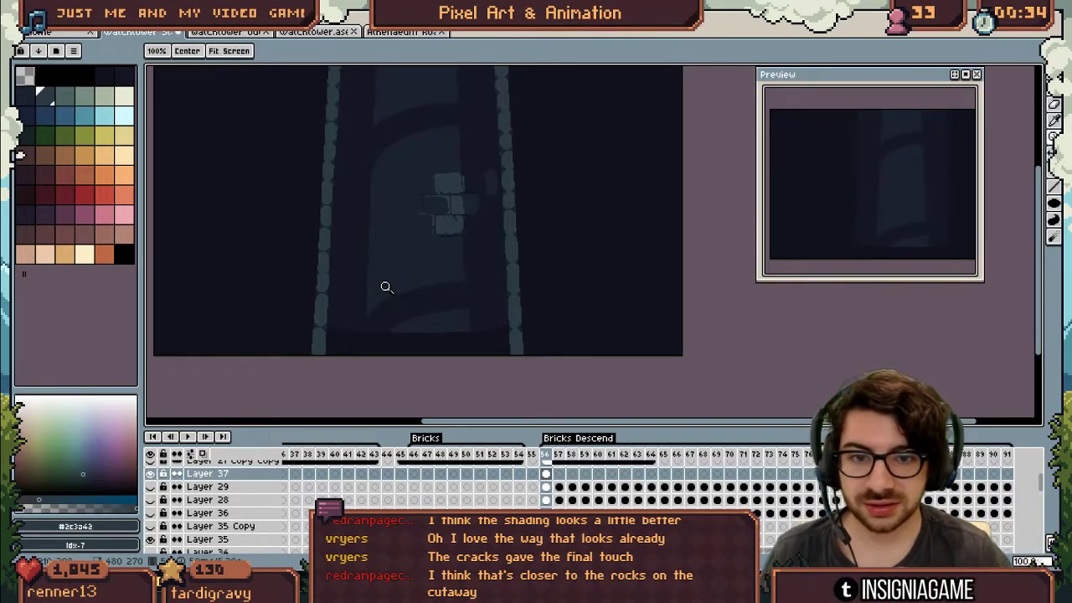
{"action": "left_click_drag", "start_coordinate": [454, 228], "coordinate": [452, 110]}
{"action": "mouse_move", "coordinate": [454, 163]}
{"action": "left_mouse_down"}
{"action": "mouse_move", "coordinate": [454, 208]}
{"action": "mouse_move", "coordinate": [460, 175]}
{"action": "left_mouse_up"}
{"action": "key", "text": "ctrl+z"}
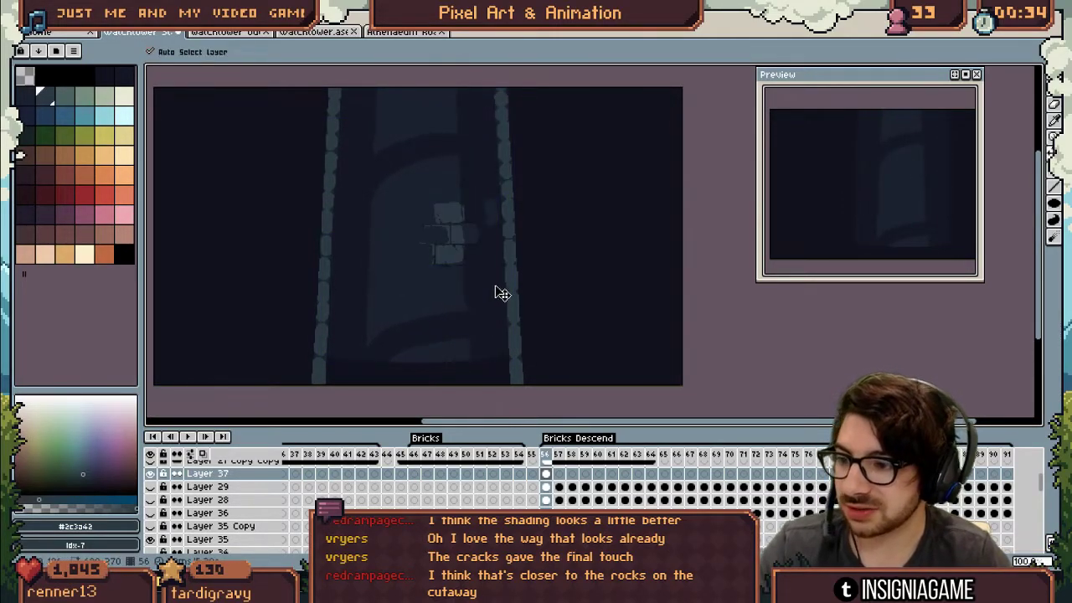
Show the red guide layers 29, 28 and 36, and reshape the lowest row's dark right brick with 1 px #1a212f brush and eraser strokes
{"action": "key", "text": "b"}
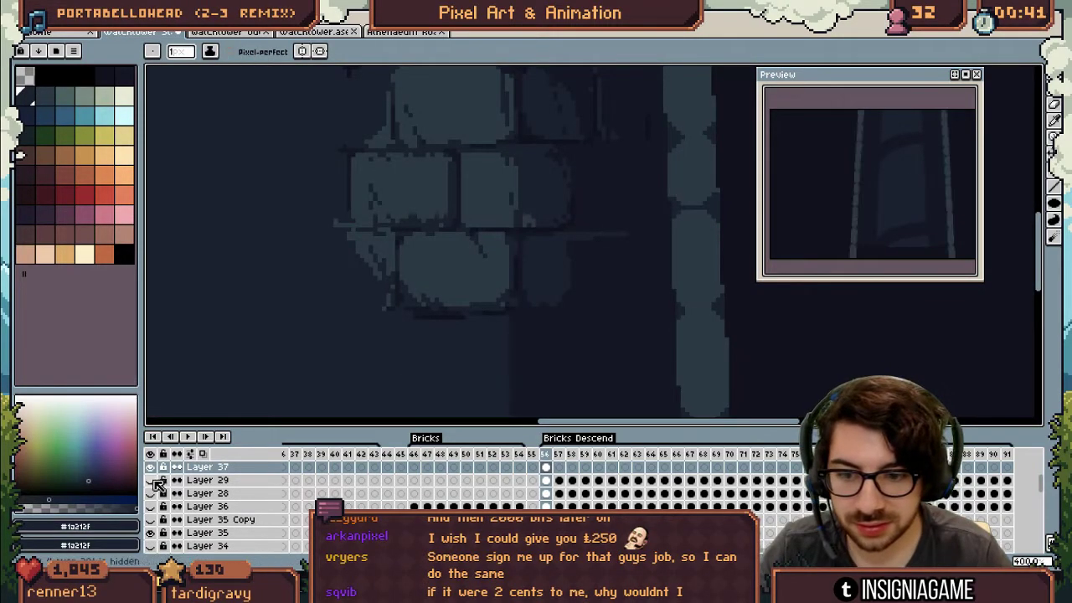
{"action": "left_click", "coordinate": [151, 493]}
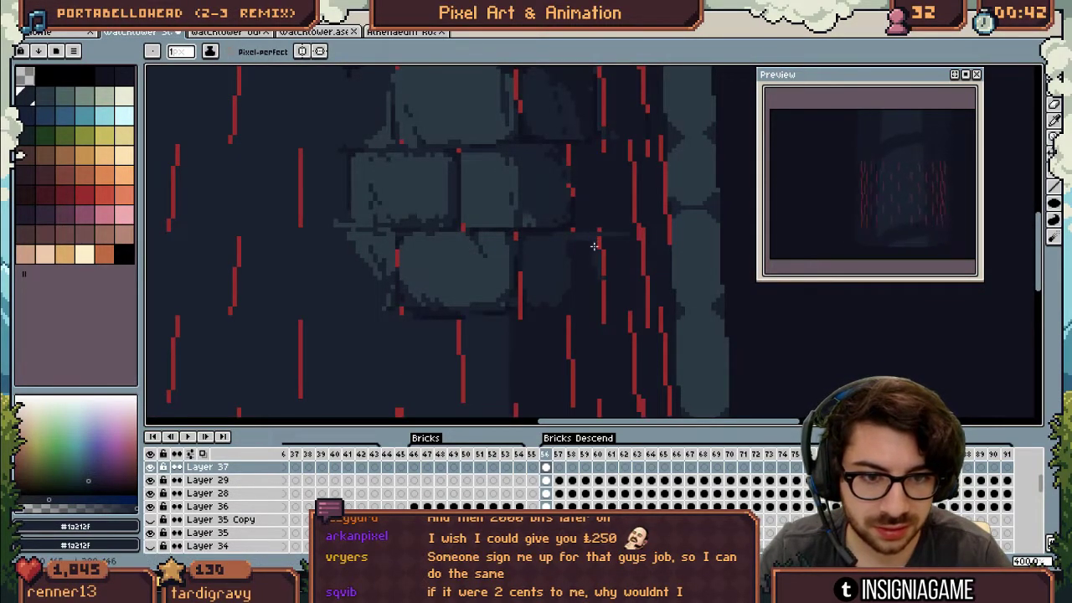
{"action": "key", "text": "e"}
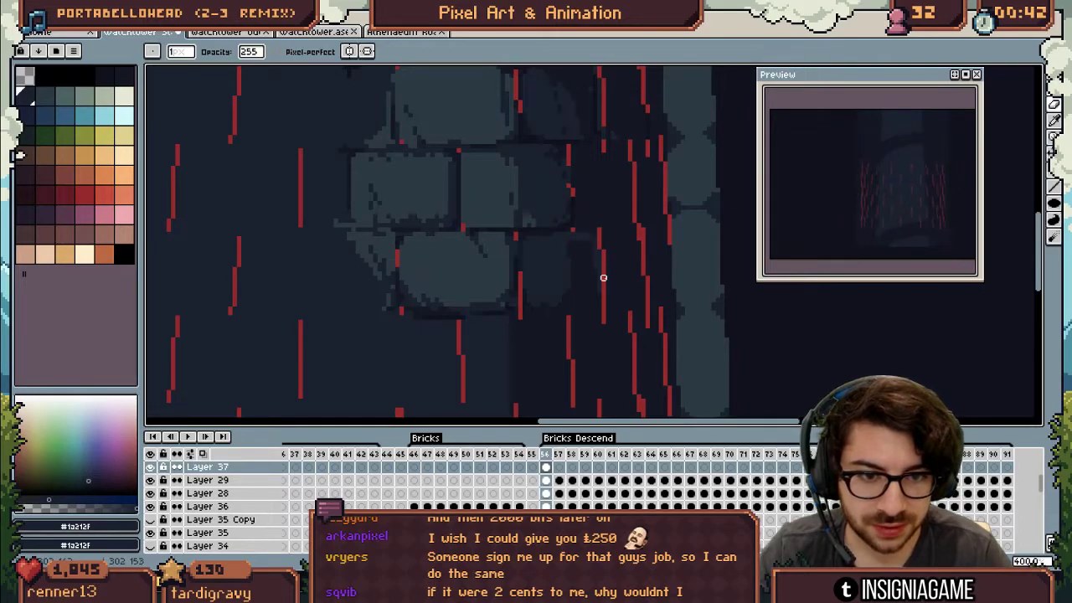
{"action": "key", "text": "b"}
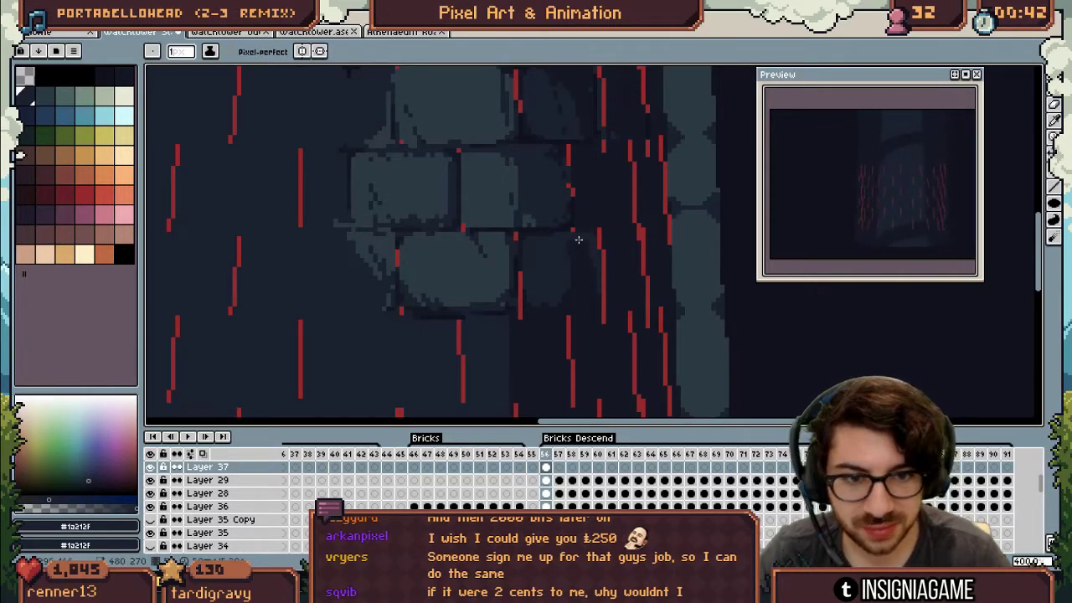
{"action": "key", "text": "e"}
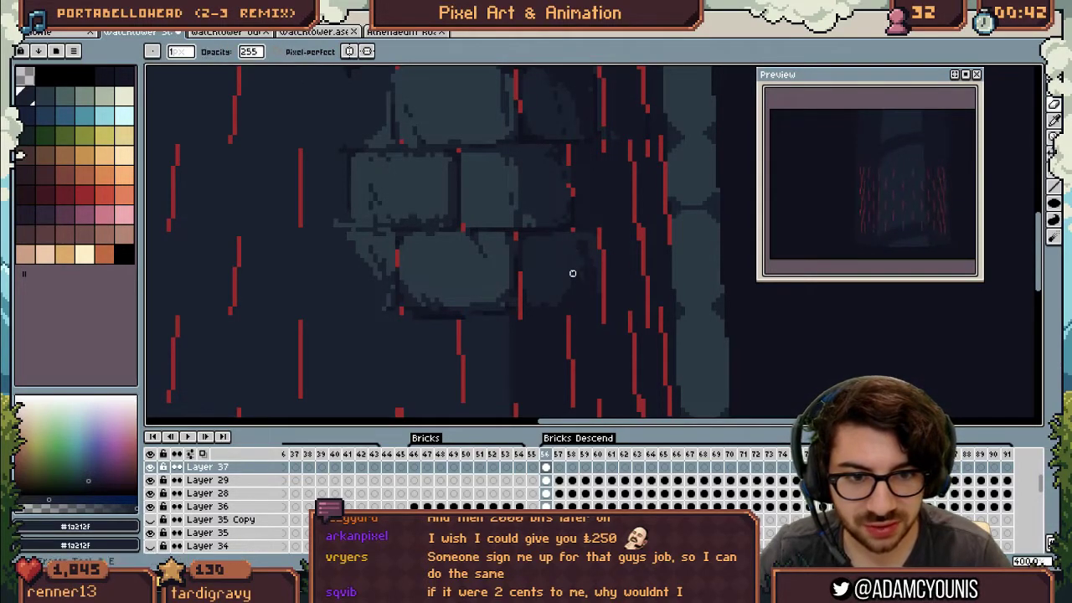
{"action": "key", "text": "b"}
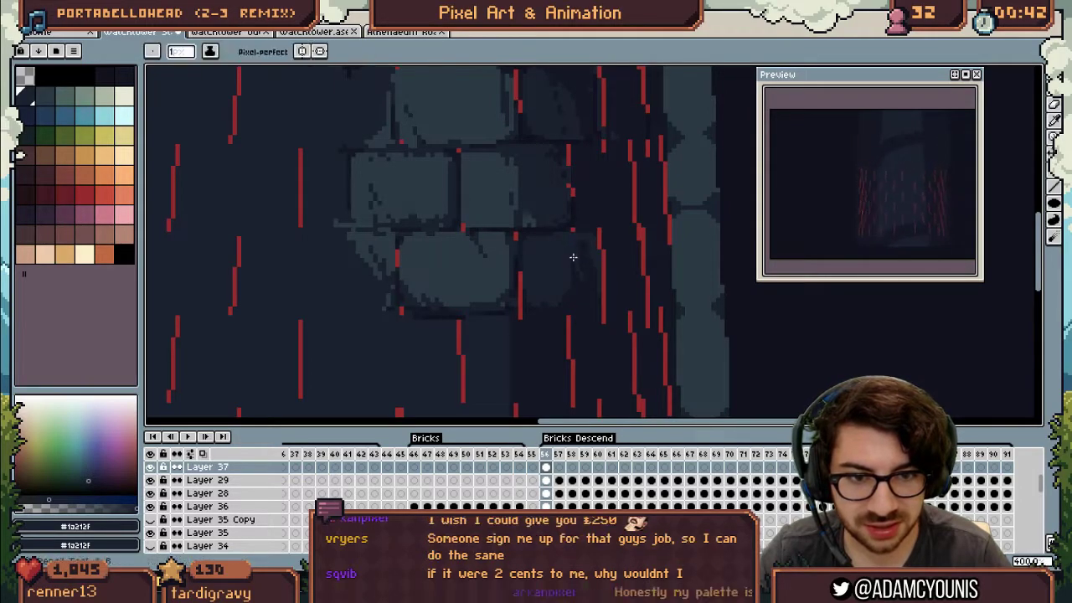
{"action": "key", "text": "e"}
{"action": "key", "text": "b"}
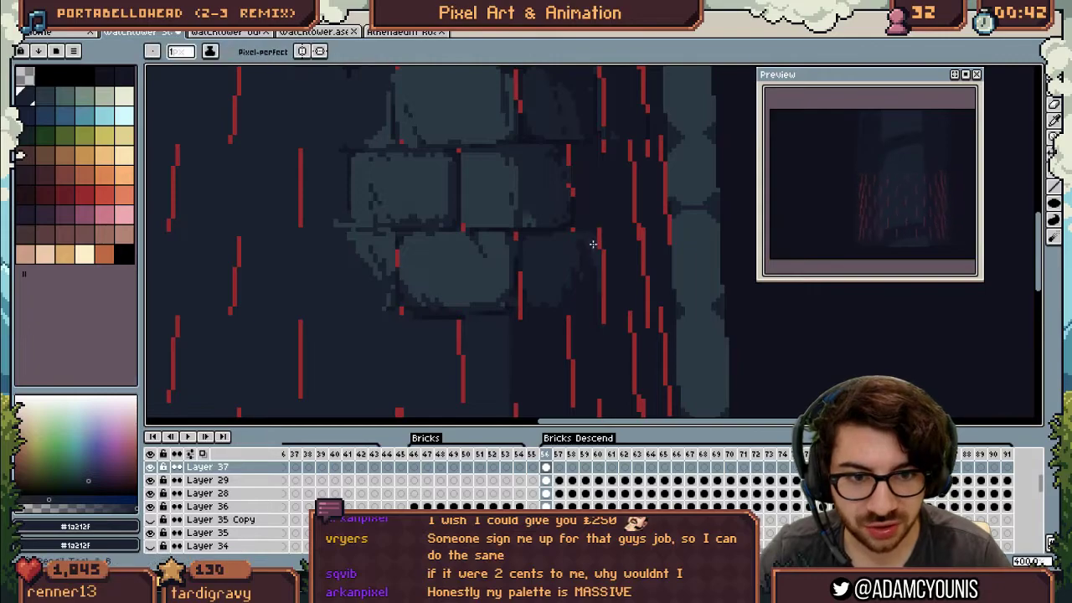
Shade the lowest row's dark right brick with #151723 and paint a #11111c mortar shadow along its bottom edge
{"action": "key", "text": "z"}
{"action": "scroll", "coordinate": [578, 243], "scroll_direction": "down", "scroll_amount": 4}
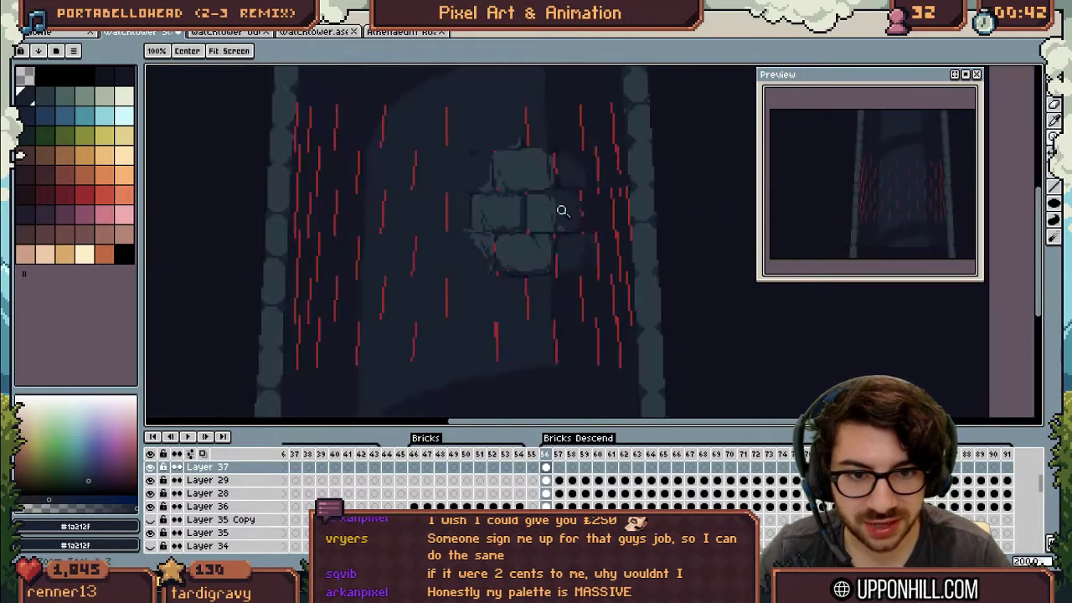
{"action": "scroll", "coordinate": [575, 270], "scroll_direction": "up", "scroll_amount": 5}
{"action": "key", "text": "b"}
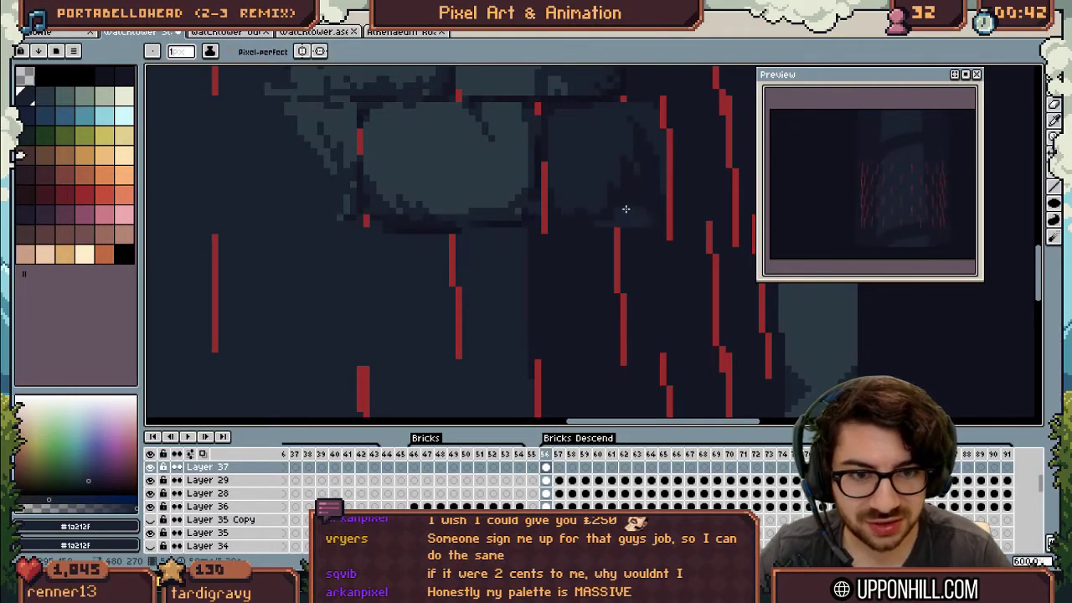
{"action": "left_click", "coordinate": [627, 199], "text": "alt"}
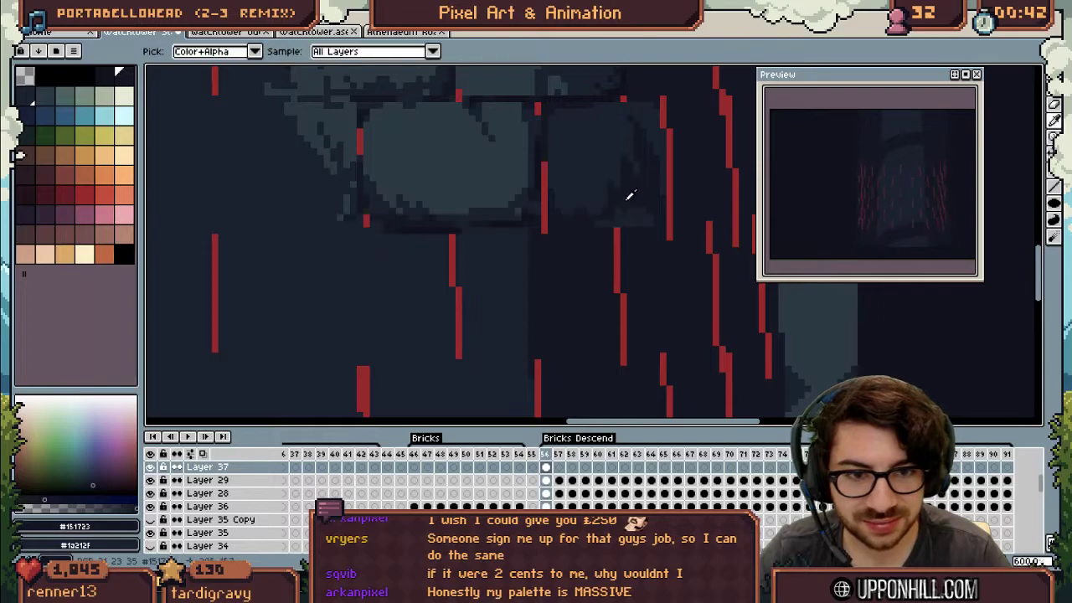
{"action": "scroll", "coordinate": [586, 206], "scroll_direction": "down", "scroll_amount": 3}
{"action": "scroll", "coordinate": [600, 218], "scroll_direction": "up", "scroll_amount": 4}
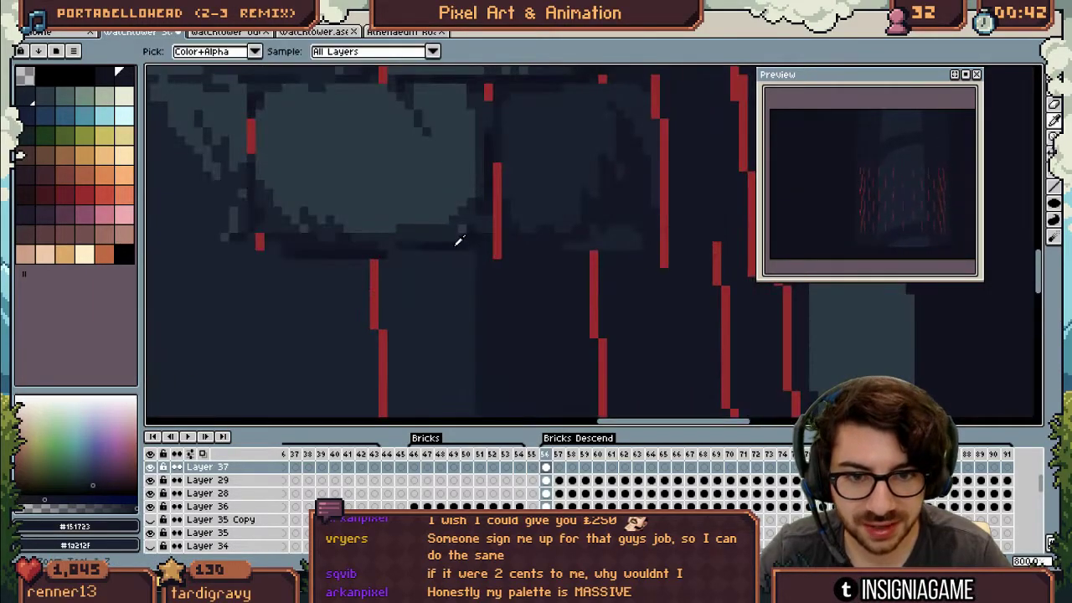
{"action": "left_click", "coordinate": [455, 244], "text": "alt"}
{"action": "left_click_drag", "start_coordinate": [569, 247], "coordinate": [633, 245]}
{"action": "key", "text": "ctrl+z"}
{"action": "scroll", "coordinate": [636, 214], "scroll_direction": "down", "scroll_amount": 3}
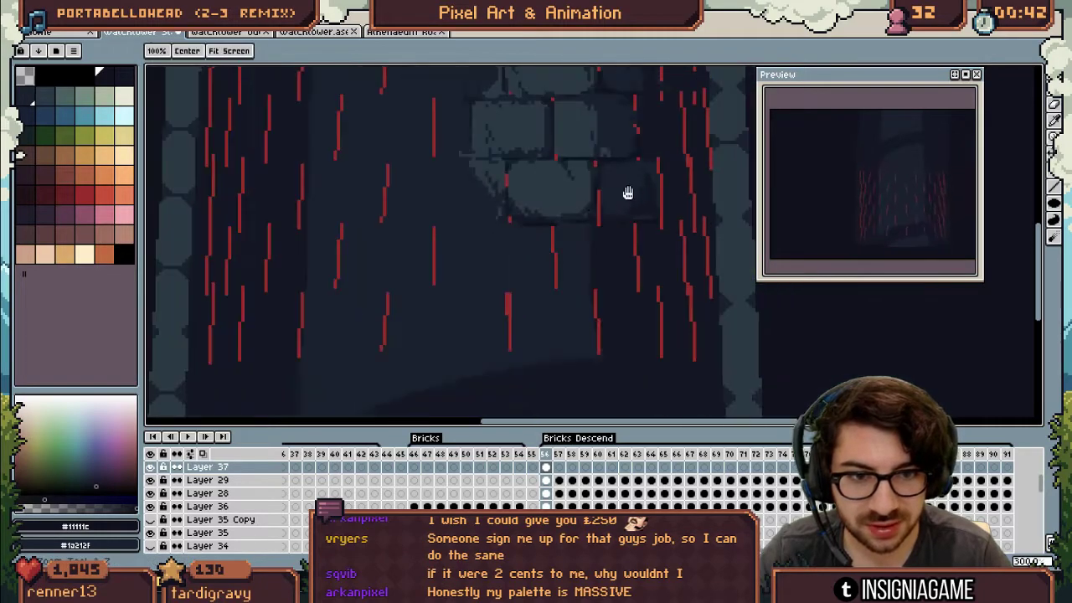
{"action": "scroll", "coordinate": [617, 221], "scroll_direction": "up", "scroll_amount": 3}
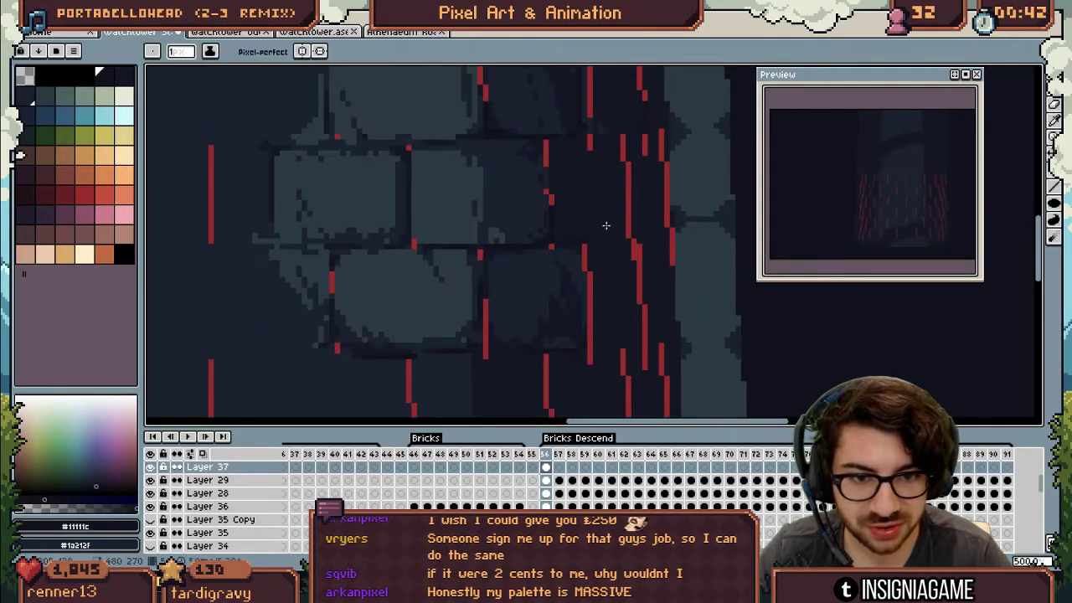
Touch up the dark #11111c mortar where the top and middle brick rows meet on the shadowed side
{"action": "key", "text": "z"}
{"action": "key", "text": "z"}
{"action": "left_click_drag", "start_coordinate": [578, 139], "coordinate": [581, 213]}
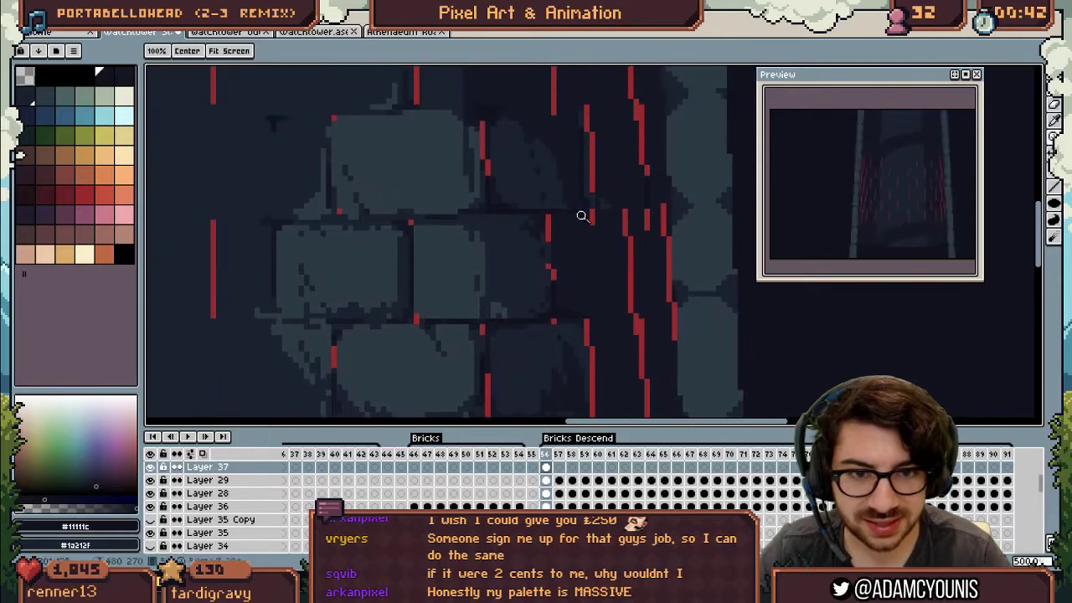
{"action": "scroll", "coordinate": [579, 213], "scroll_direction": "up", "scroll_amount": 3}
{"action": "left_click_drag", "start_coordinate": [515, 221], "coordinate": [512, 235]}
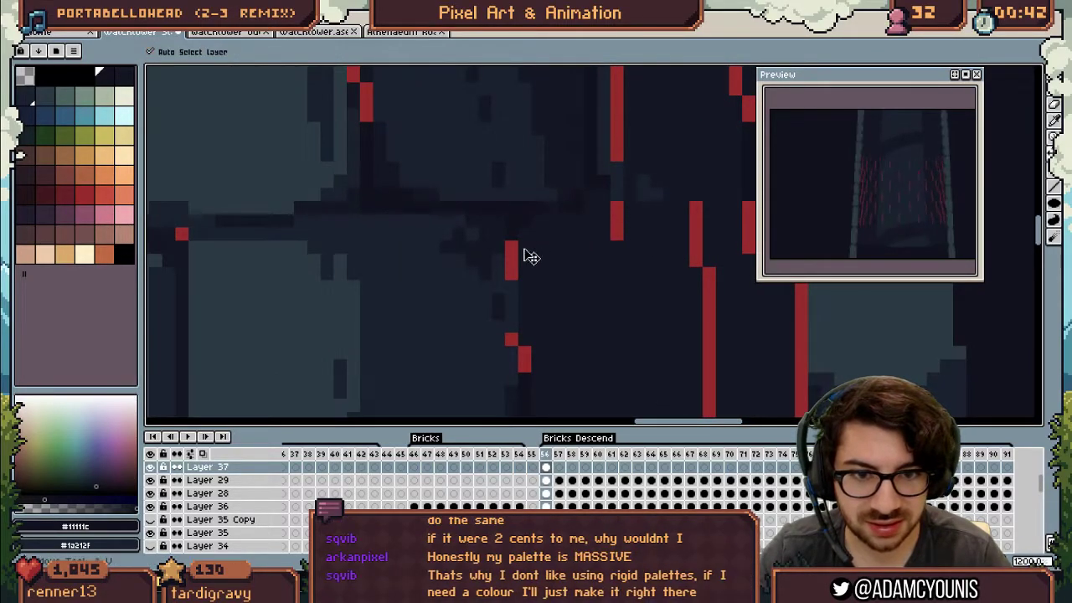
{"action": "key", "text": "z"}
{"action": "scroll", "coordinate": [438, 206], "scroll_direction": "down", "scroll_amount": 8}
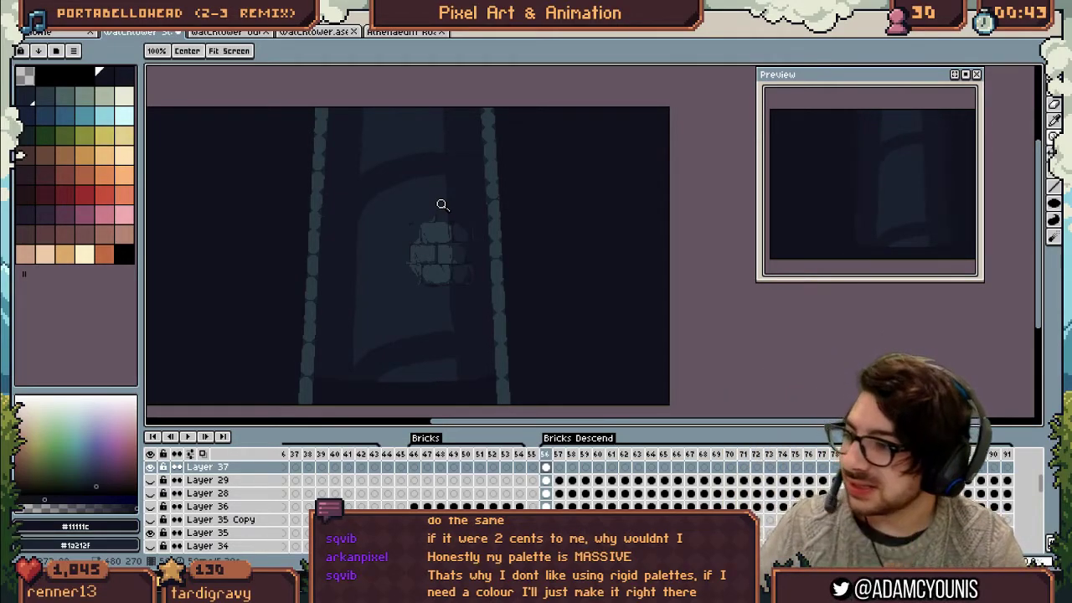
Sample wall tone #1a212f and refine the outer left edge of the middle row's left brick
{"action": "scroll", "coordinate": [430, 235], "scroll_direction": "up", "scroll_amount": 3}
{"action": "key", "text": "v"}
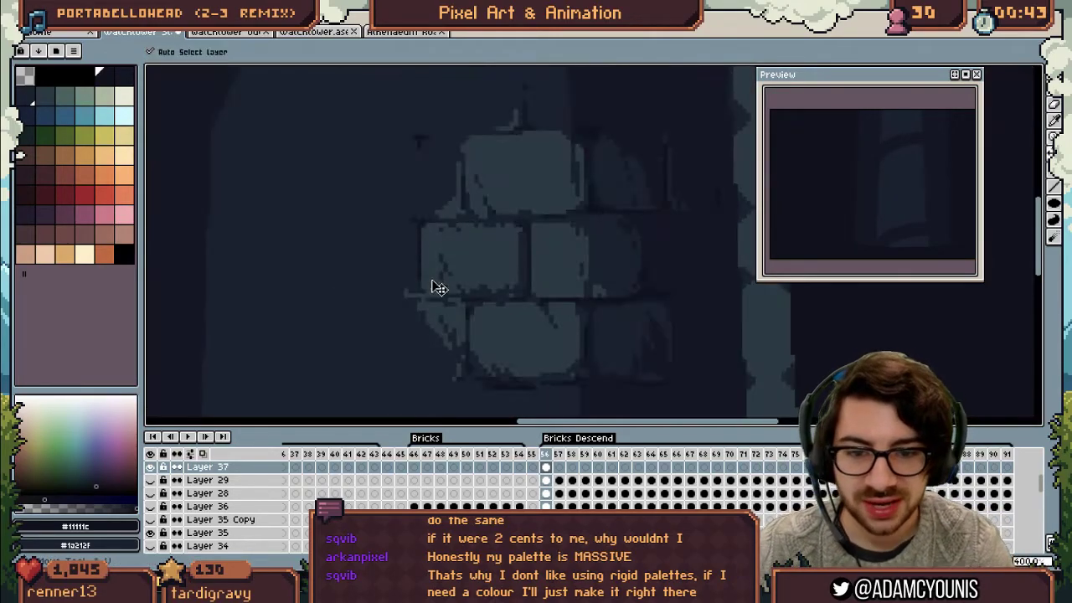
{"action": "left_click", "coordinate": [407, 279], "text": "alt"}
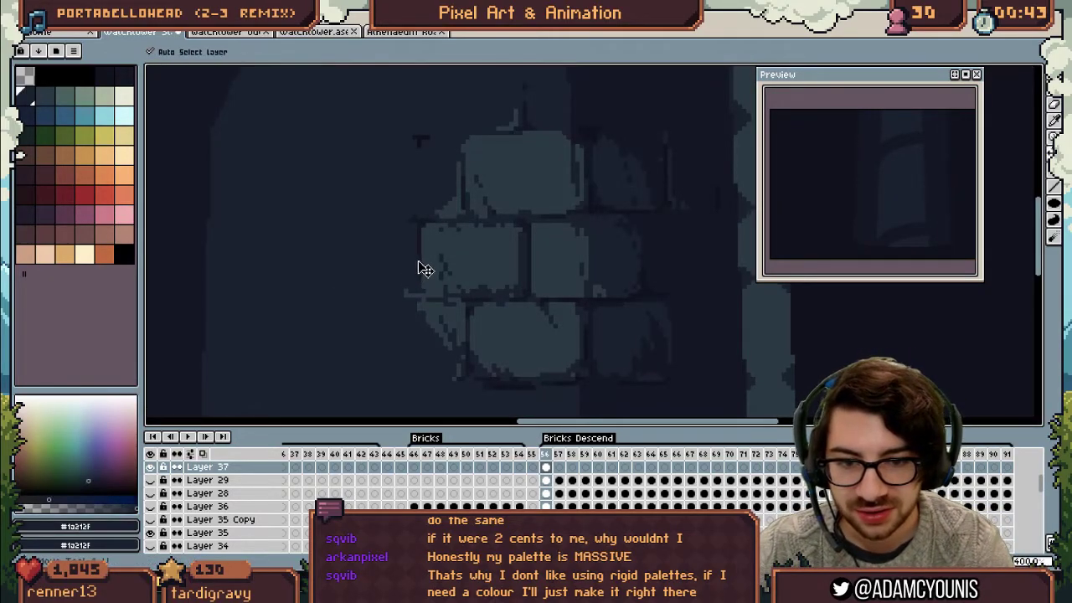
{"action": "key", "text": "b"}
{"action": "key", "text": "e"}
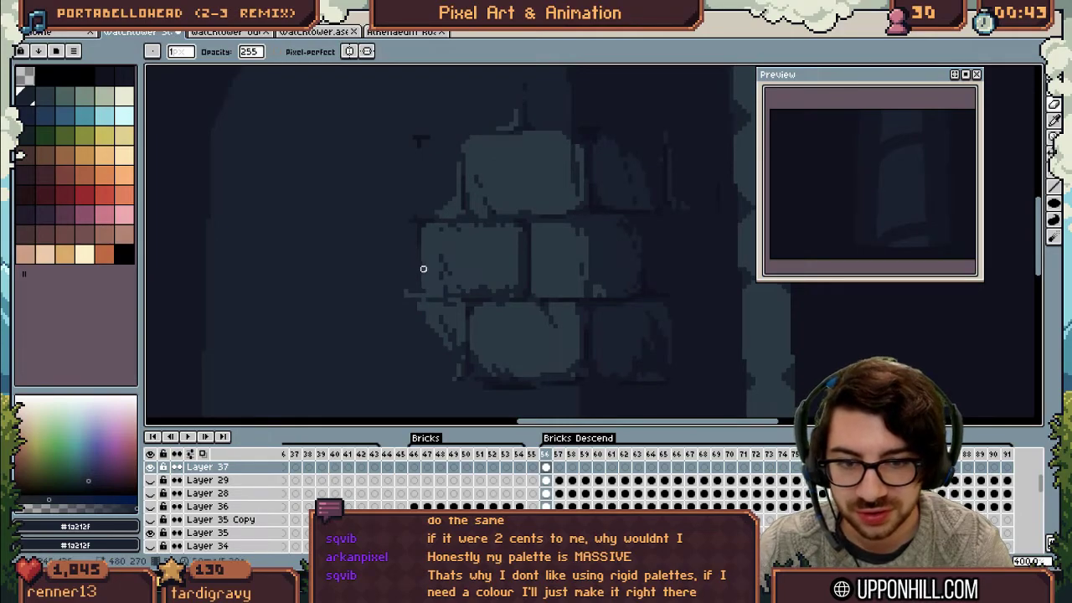
{"action": "left_click", "coordinate": [424, 269], "text": "alt"}
{"action": "left_click", "coordinate": [414, 265], "text": "alt"}
{"action": "key", "text": "b"}
{"action": "left_click_drag", "start_coordinate": [428, 255], "coordinate": [430, 270]}
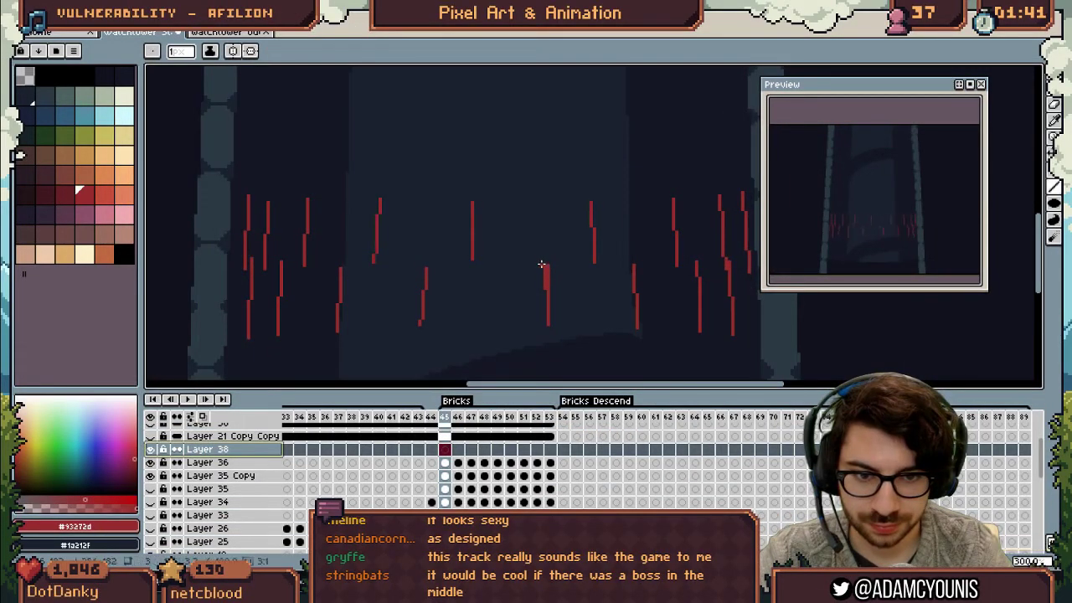
Draw horizontal red #93272d lines between, above and below the two brick guide rows in frame 45 of Layer 38, spanning both pillars
{"action": "left_click_drag", "start_coordinate": [544, 268], "coordinate": [217, 269]}
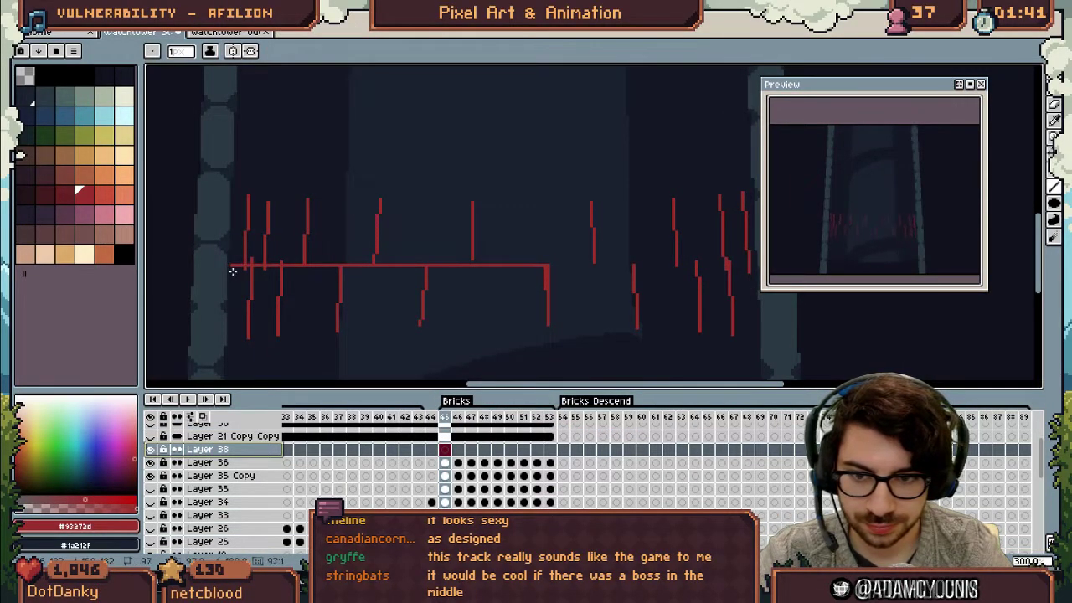
{"action": "left_click_drag", "start_coordinate": [546, 265], "coordinate": [757, 265]}
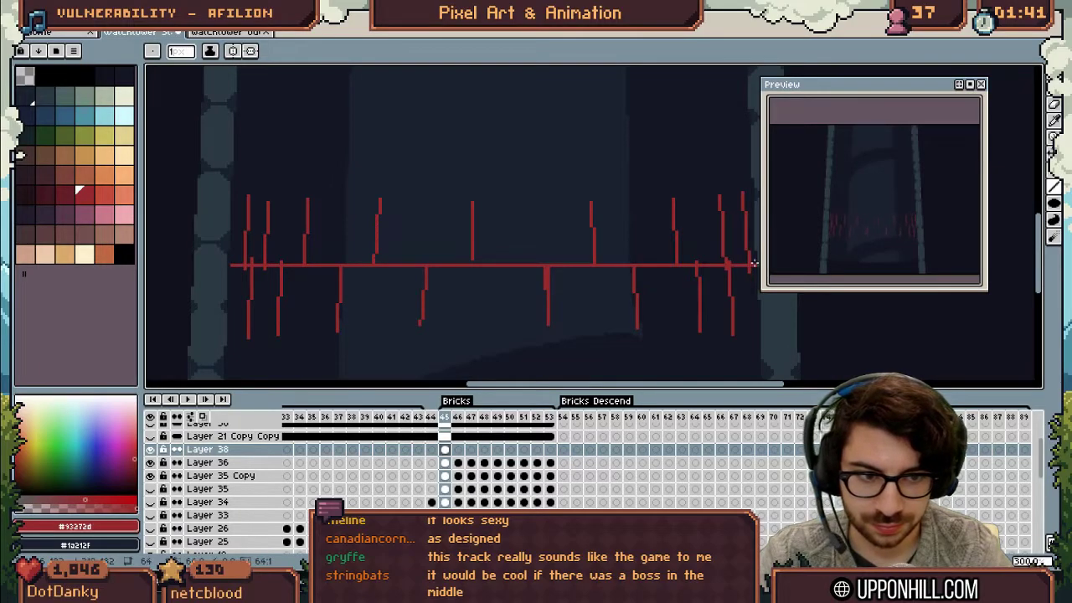
{"action": "scroll", "coordinate": [692, 245], "scroll_direction": "down", "scroll_amount": 3}
{"action": "left_click_drag", "start_coordinate": [628, 235], "coordinate": [518, 223]}
{"action": "key", "text": "z"}
{"action": "scroll", "coordinate": [548, 232], "scroll_direction": "up", "scroll_amount": 2}
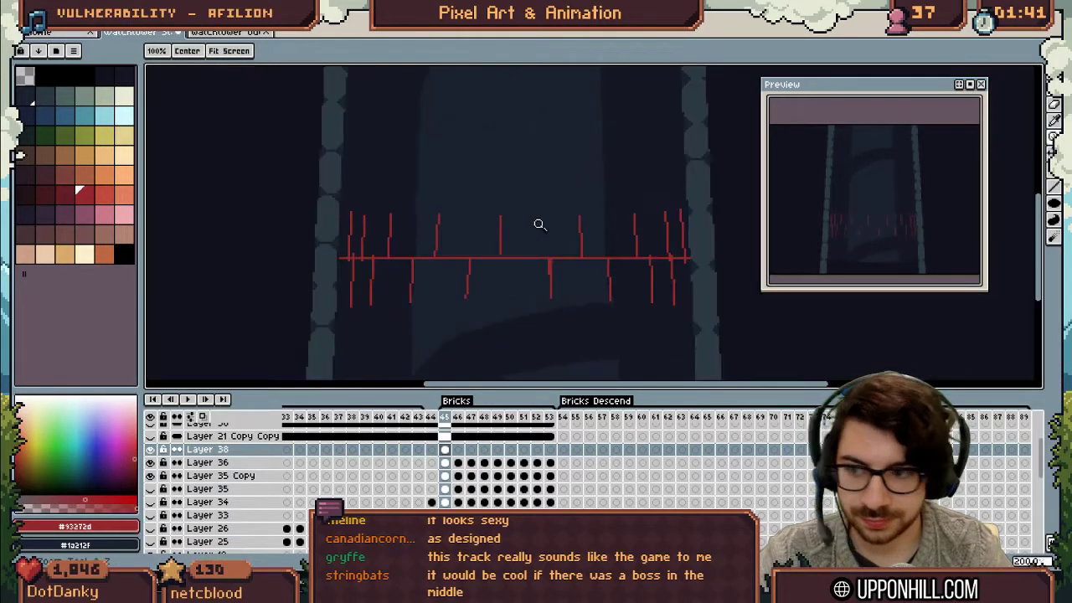
{"action": "key", "text": "l"}
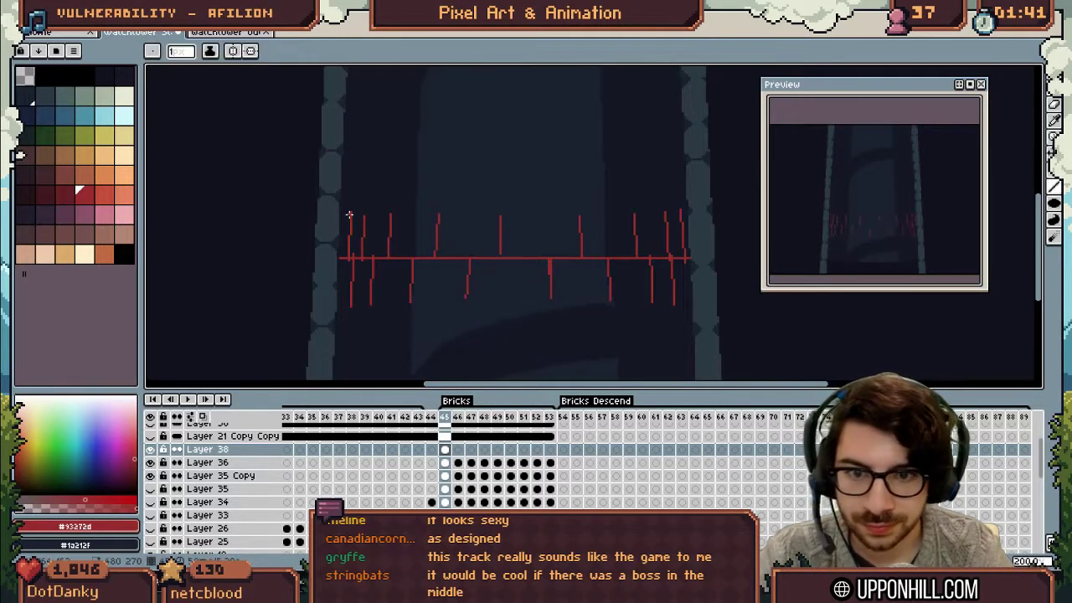
{"action": "left_click_drag", "start_coordinate": [349, 215], "coordinate": [688, 213]}
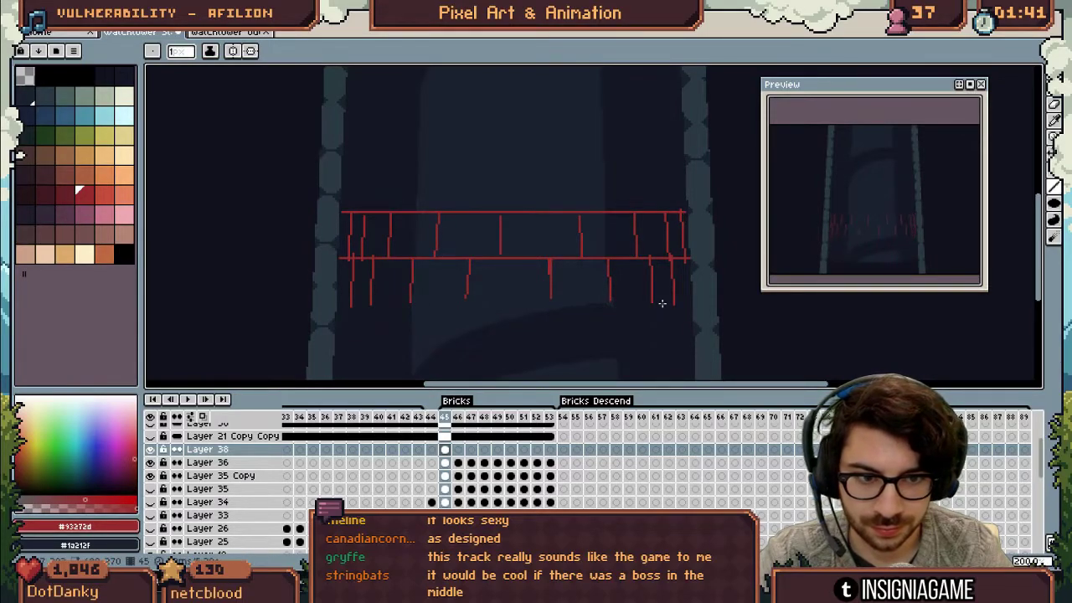
{"action": "left_click_drag", "start_coordinate": [685, 303], "coordinate": [415, 306]}
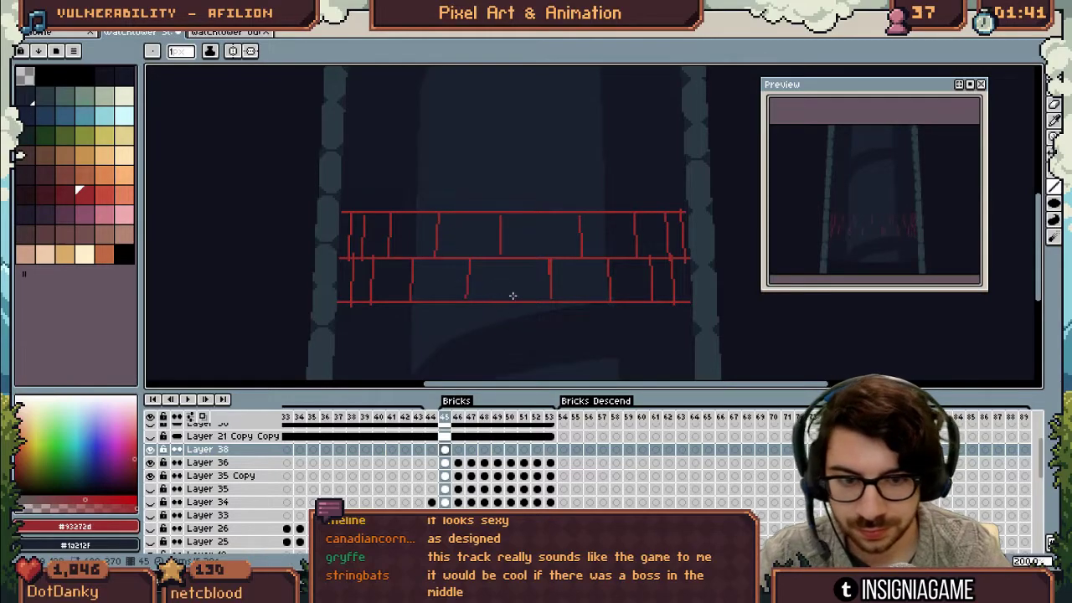
Measure the heights of the two guide rows with marquee selections, and select the strip containing the uppermost horizontal line
{"action": "key", "text": "m"}
{"action": "scroll", "coordinate": [513, 289], "scroll_direction": "up", "scroll_amount": 1}
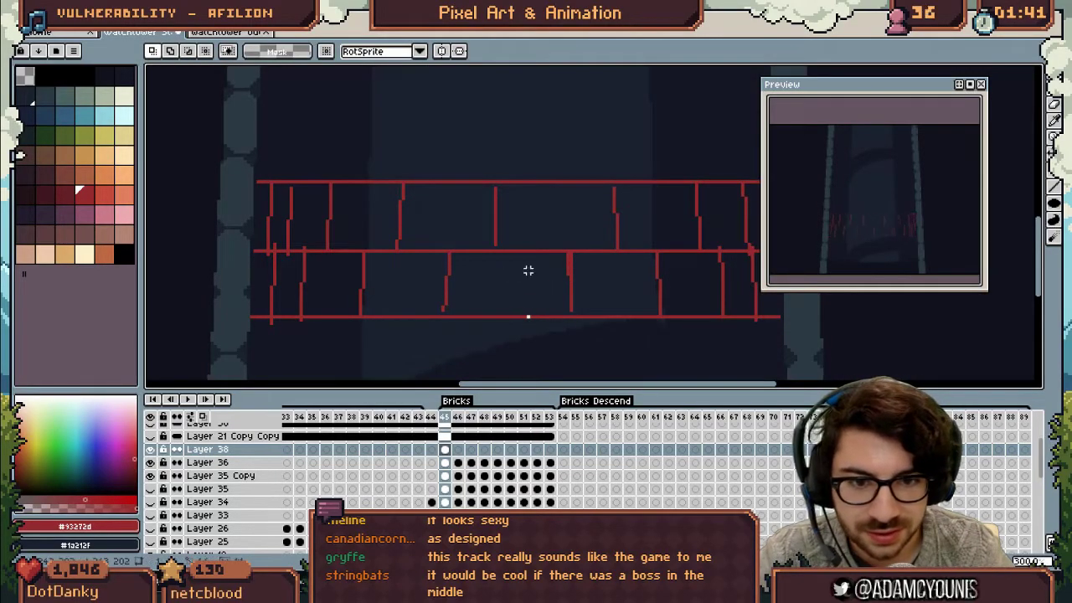
{"action": "left_click_drag", "start_coordinate": [527, 316], "coordinate": [567, 181]}
{"action": "left_click", "coordinate": [588, 221]}
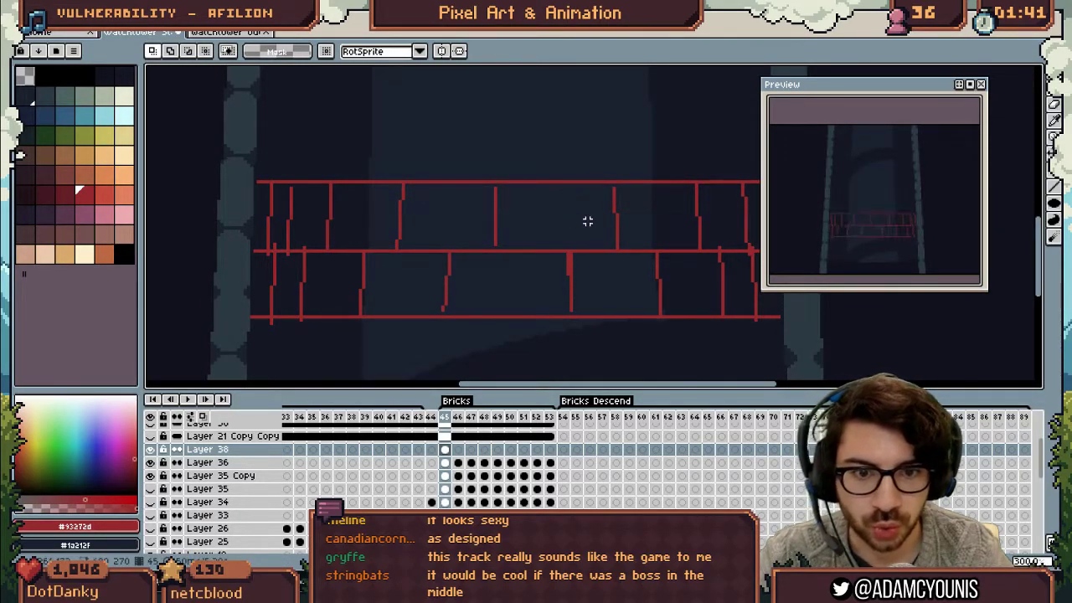
{"action": "left_click_drag", "start_coordinate": [521, 251], "coordinate": [522, 316]}
{"action": "left_click", "coordinate": [541, 257]}
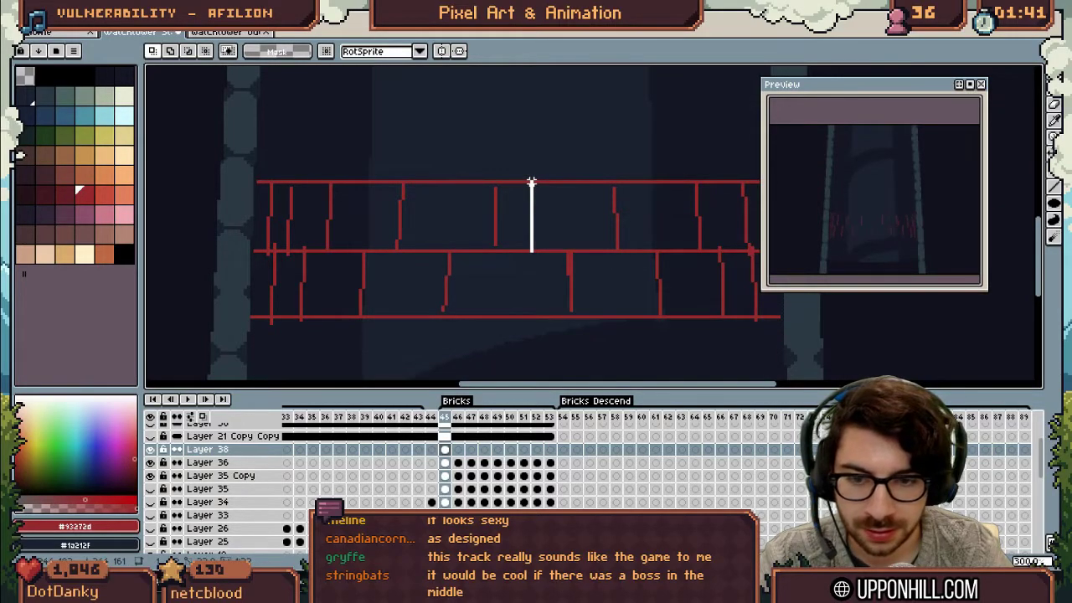
{"action": "left_click_drag", "start_coordinate": [228, 145], "coordinate": [783, 183]}
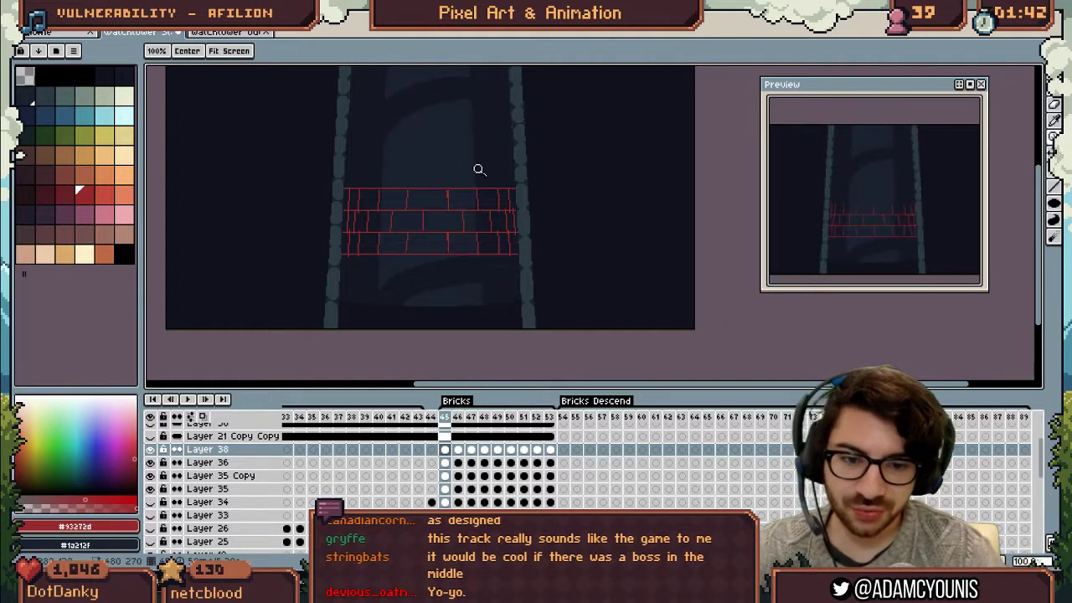
Undo the latest Layer 38 edits back to before the horizontal guide lines were copied into frame 53
{"action": "key", "text": "ctrl+z"}
{"action": "key", "text": "ctrl+z"}
{"action": "key", "text": "ctrl+z"}
{"action": "key", "text": "ctrl+z"}
{"action": "key", "text": "ctrl+z"}
{"action": "key", "text": "ctrl+z"}
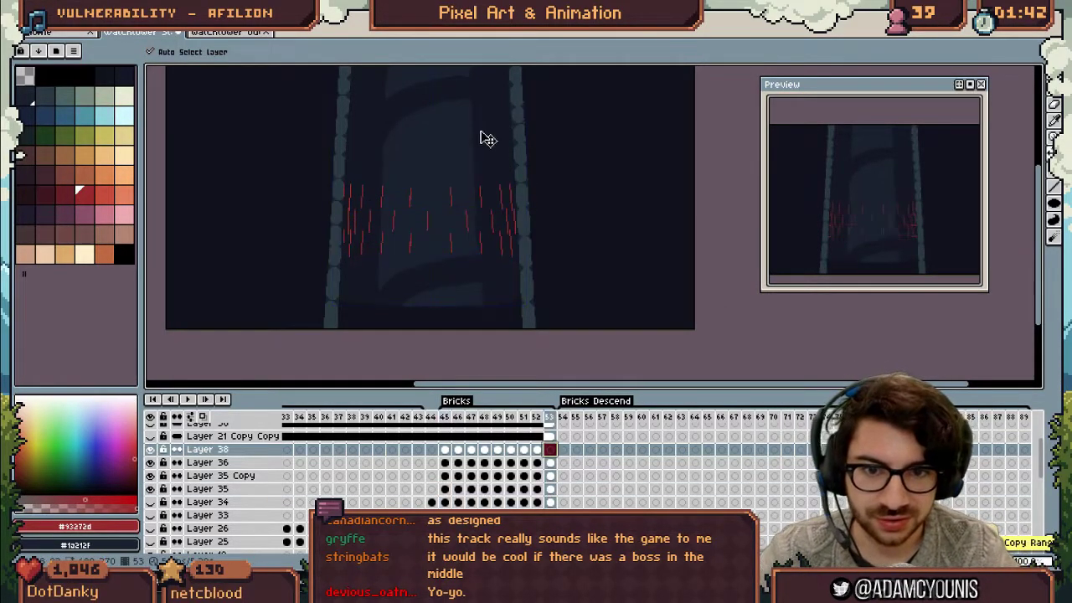
Play the Bricks animation to check how the horizontal guide lines on Layer 38 carry across the frames
{"action": "key", "text": "ctrl+shift+z"}
{"action": "key", "text": "ctrl+z"}
{"action": "key", "text": "Return"}
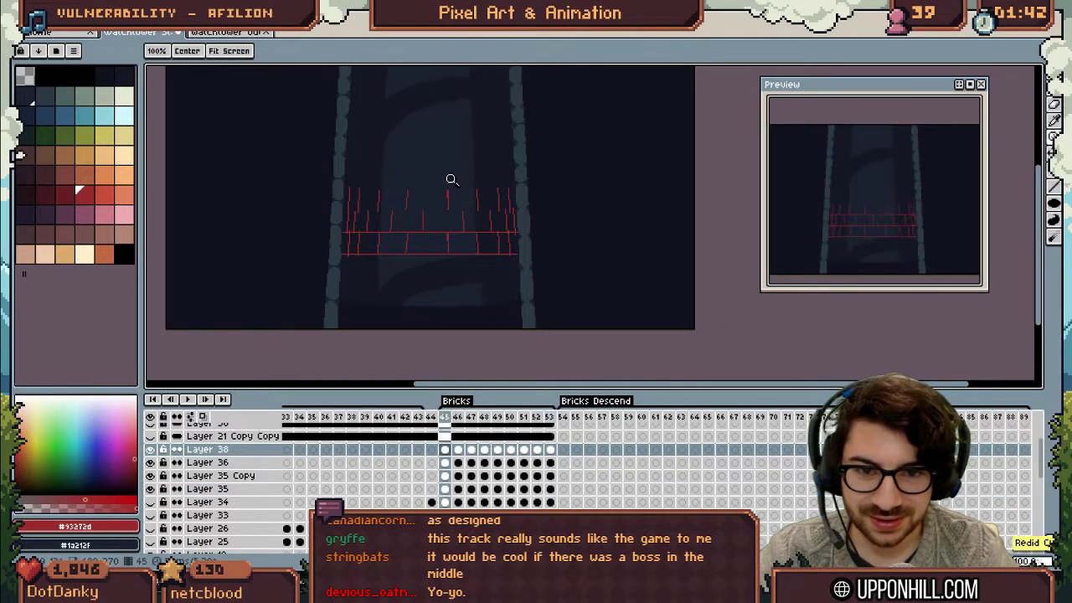
{"action": "key", "text": "ctrl+d"}
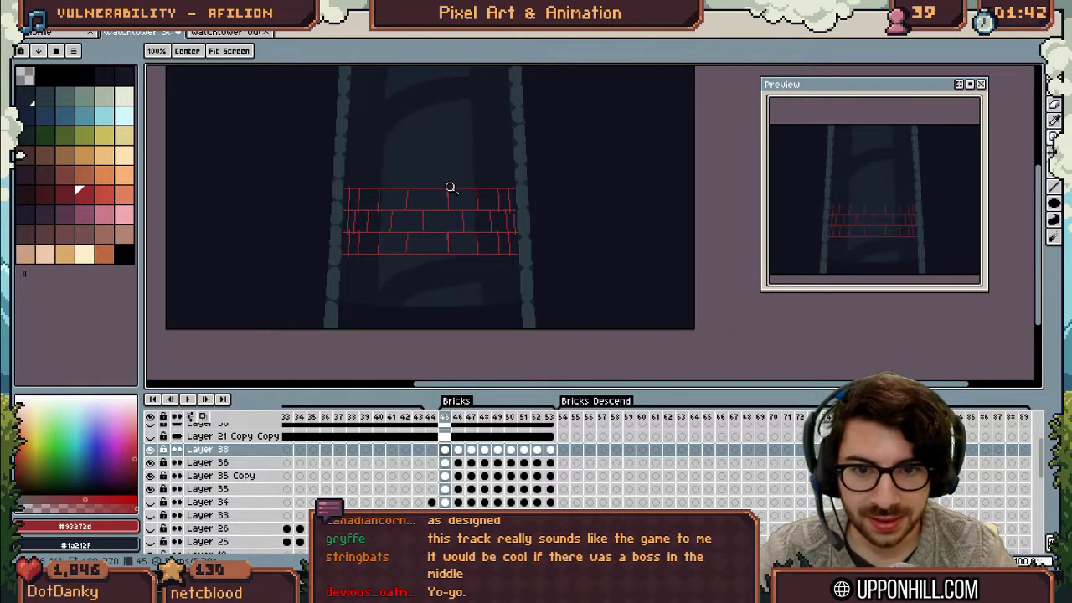
{"action": "left_click_drag", "start_coordinate": [450, 188], "coordinate": [444, 223]}
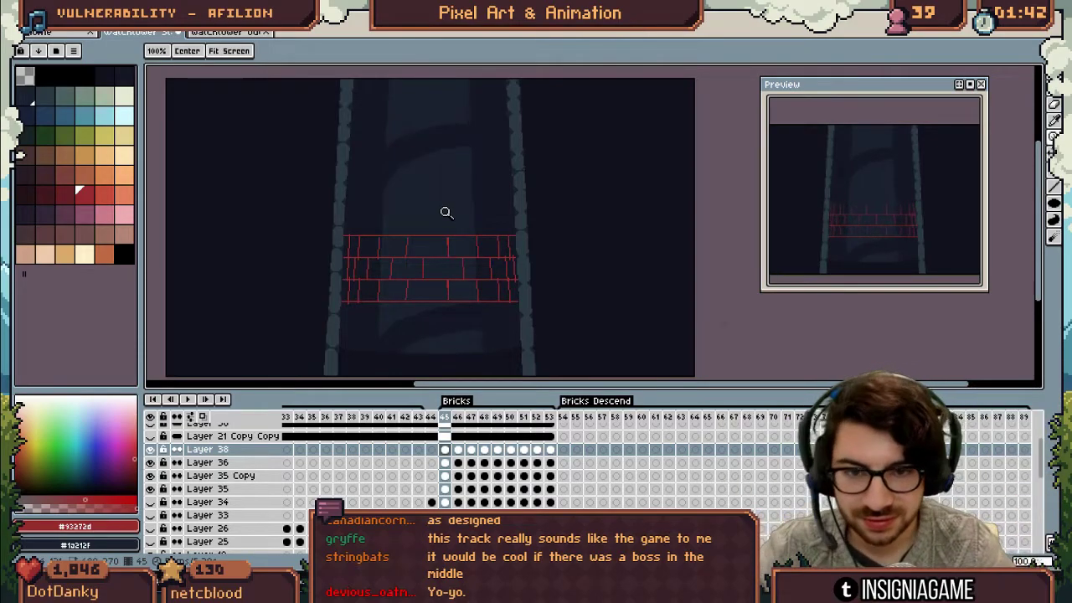
{"action": "key", "text": "Return"}
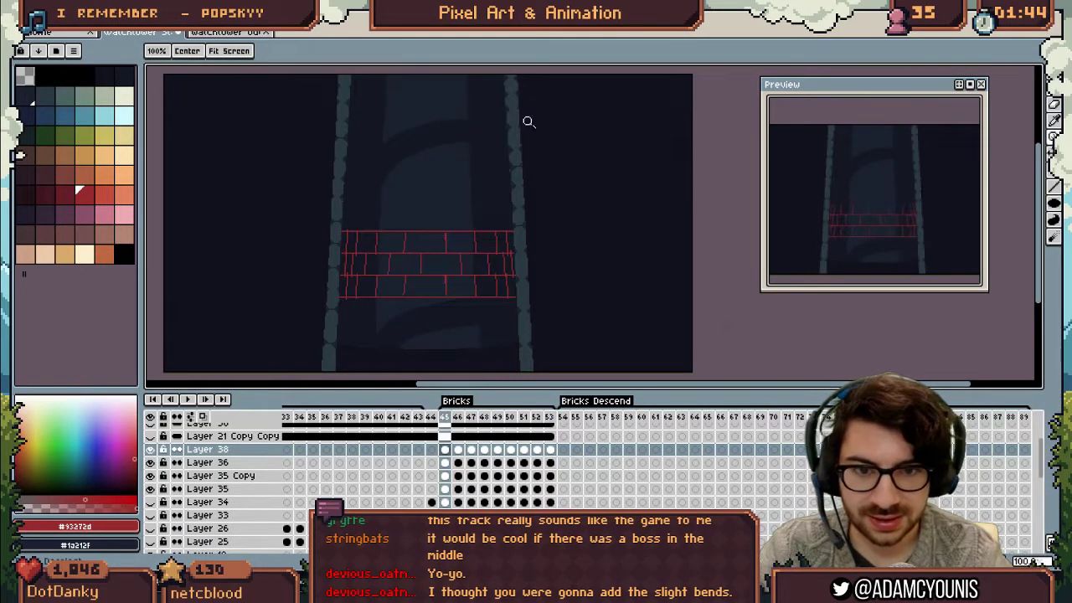
Copy the strip containing the uppermost horizontal guide line from frame 45 of Layer 38 and paste it in place into frames 46 through 53
{"action": "left_click", "coordinate": [436, 233]}
{"action": "key", "text": "m"}
{"action": "left_click_drag", "start_coordinate": [196, 273], "coordinate": [742, 188]}
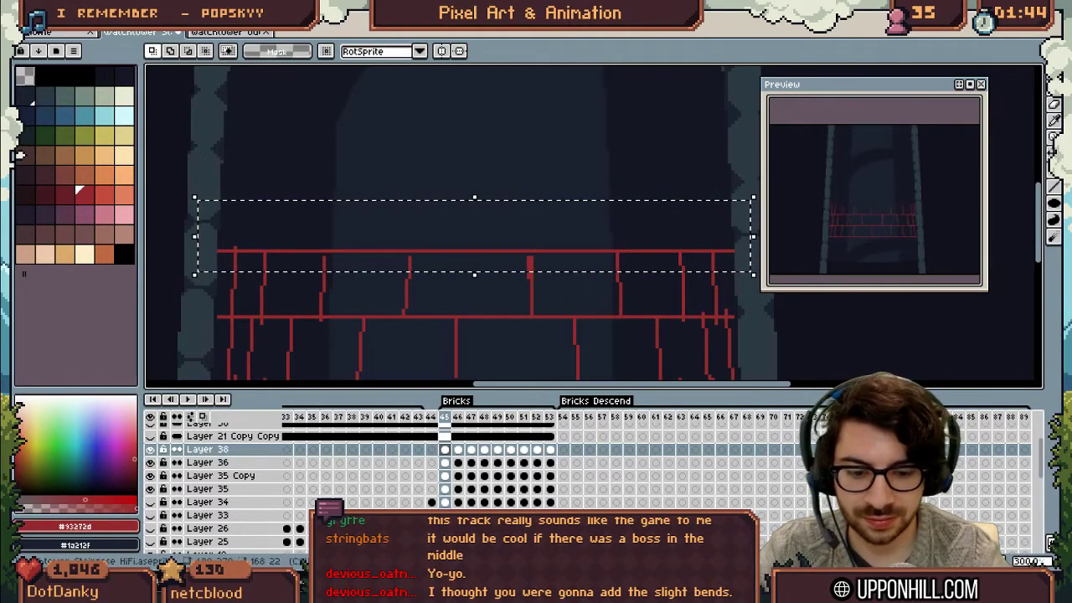
{"action": "key", "text": "Right"}
{"action": "key", "text": "ctrl+v"}
{"action": "key", "text": "Right"}
{"action": "key", "text": "ctrl+v"}
{"action": "key", "text": "Right"}
{"action": "key", "text": "ctrl+v"}
{"action": "key", "text": "Right"}
{"action": "key", "text": "ctrl+v"}
{"action": "key", "text": "Right"}
{"action": "key", "text": "ctrl+v"}
{"action": "key", "text": "Right"}
{"action": "key", "text": "ctrl+v"}
{"action": "key", "text": "Right"}
{"action": "key", "text": "ctrl+v"}
{"action": "key", "text": "Right"}
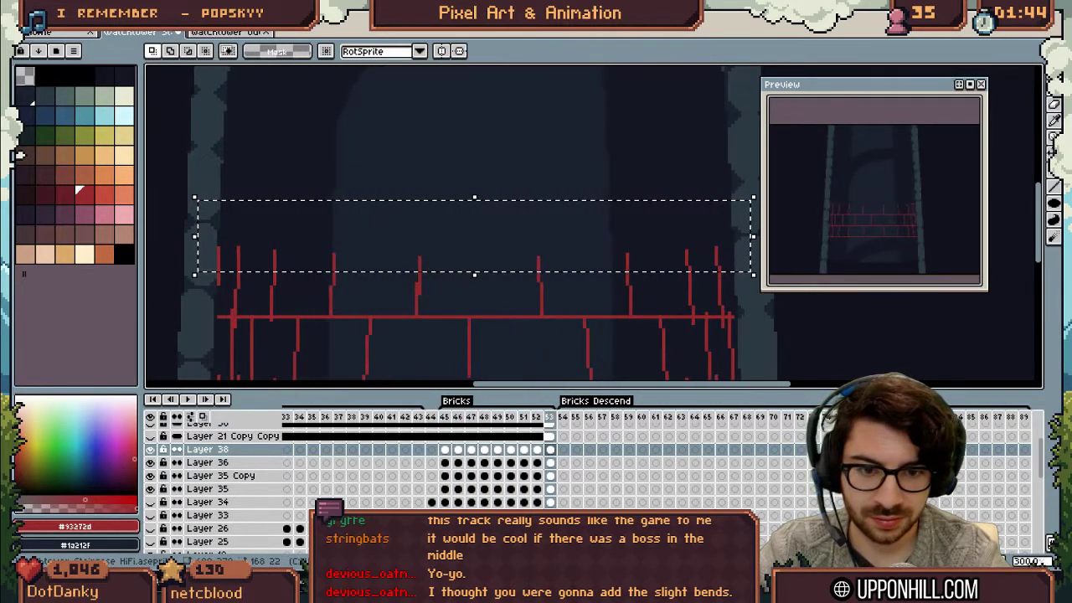
{"action": "key", "text": "ctrl+v"}
Clear the selection and play the Bricks animation at a smaller size to review the completed row lines
{"action": "key", "text": "Return"}
{"action": "key", "text": "ctrl+d"}
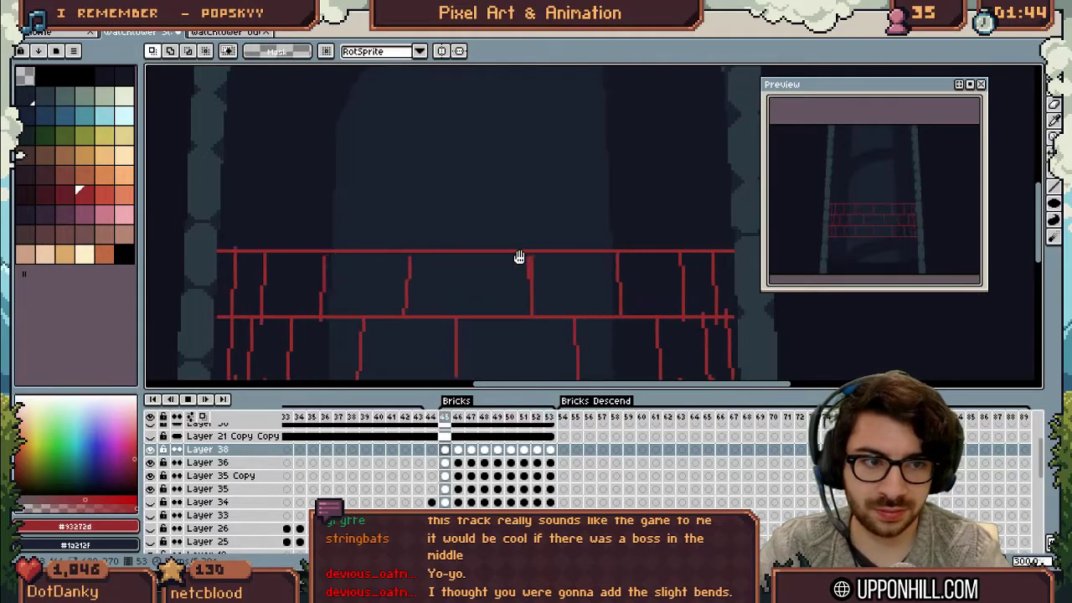
{"action": "key", "text": "z"}
{"action": "key", "text": "1"}
{"action": "scroll", "coordinate": [472, 216], "scroll_direction": "down", "scroll_amount": 1}
{"action": "scroll", "coordinate": [531, 201], "scroll_direction": "up", "scroll_amount": 1}
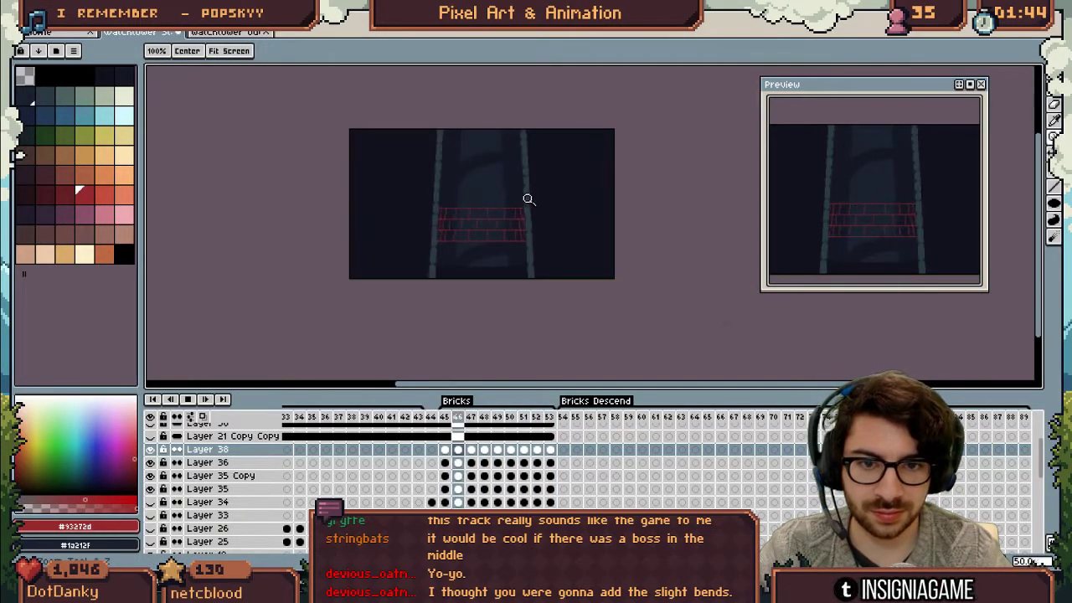
{"action": "scroll", "coordinate": [535, 196], "scroll_direction": "up", "scroll_amount": 2}
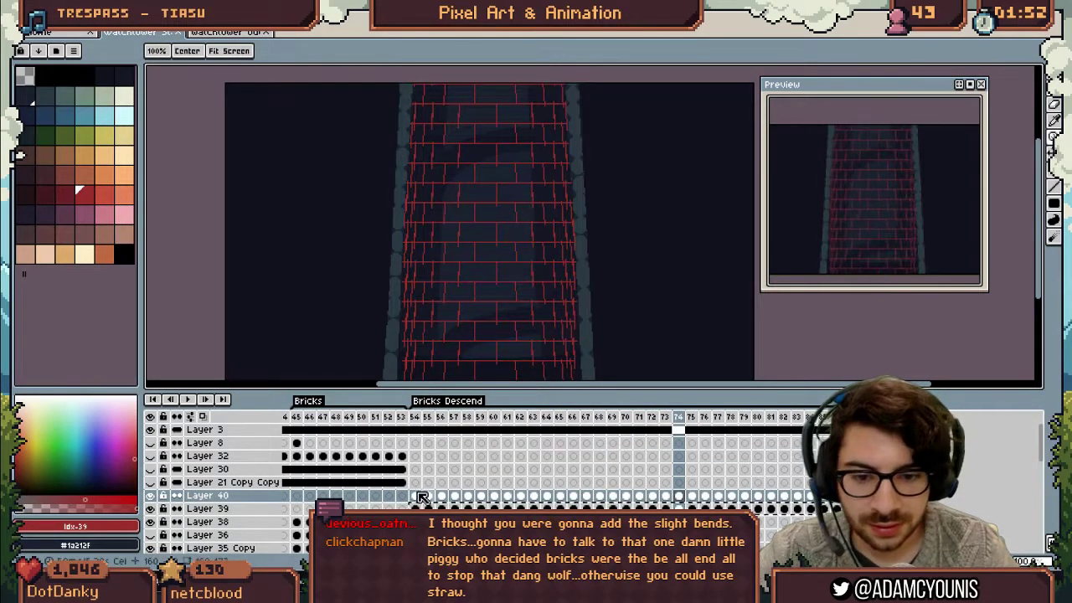
Merge Layer 40 down into Layer 39 and replace its red brick lines with a dark wall tone across the Bricks Descend frames
{"action": "right_click", "coordinate": [258, 493]}
{"action": "left_click", "coordinate": [278, 537]}
{"action": "left_click_drag", "start_coordinate": [737, 483], "coordinate": [416, 484]}
{"action": "key", "text": "shift+r"}
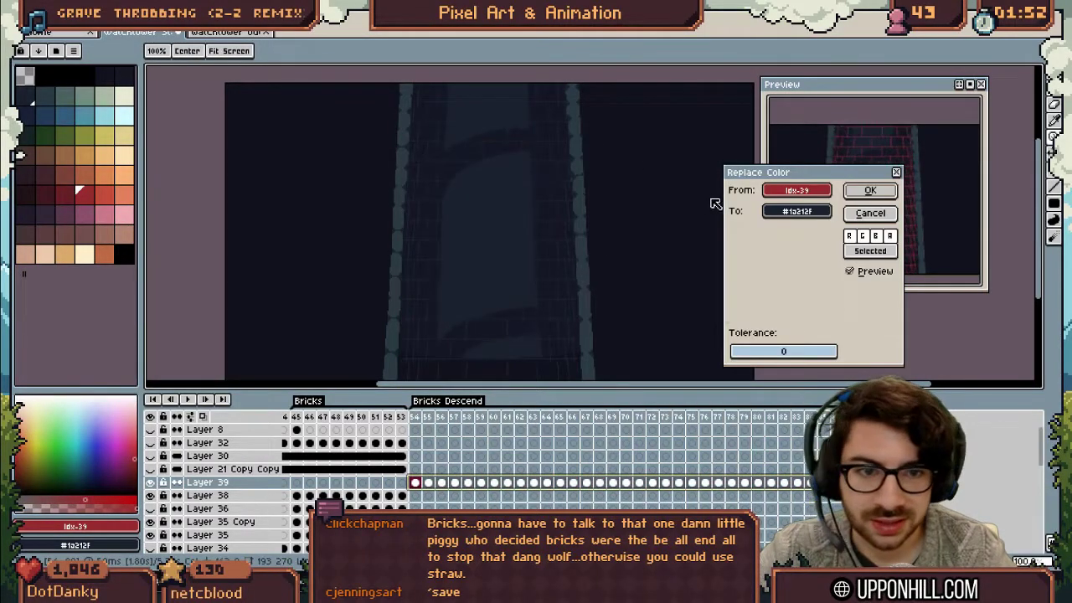
{"action": "left_click", "coordinate": [797, 191]}
{"action": "left_click", "coordinate": [868, 191]}
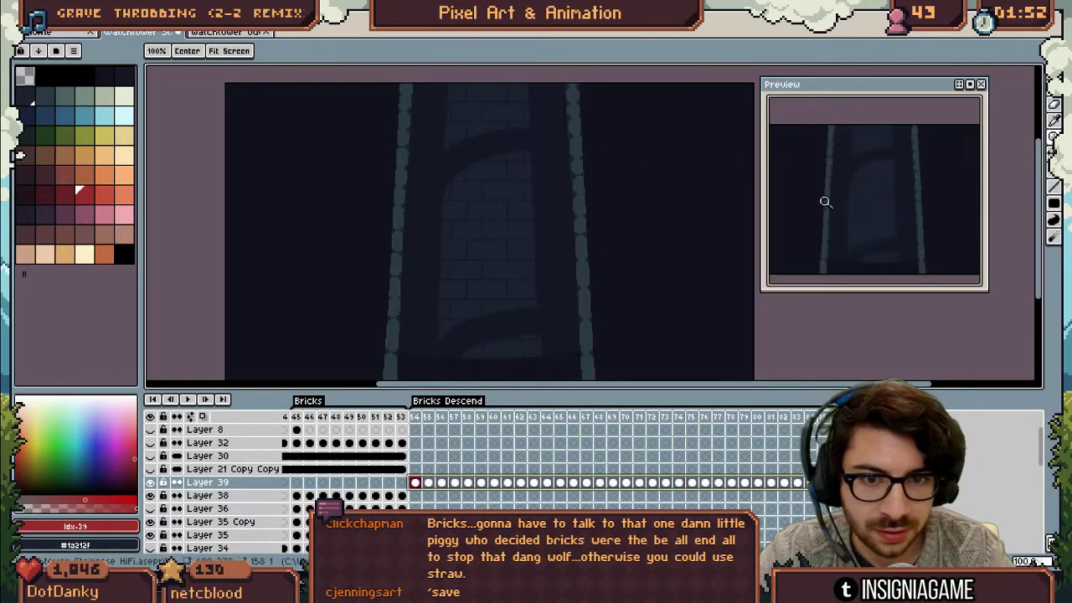
Play the Bricks Descend animation to review the dark brick lines against the tower wall
{"action": "key", "text": "Return"}
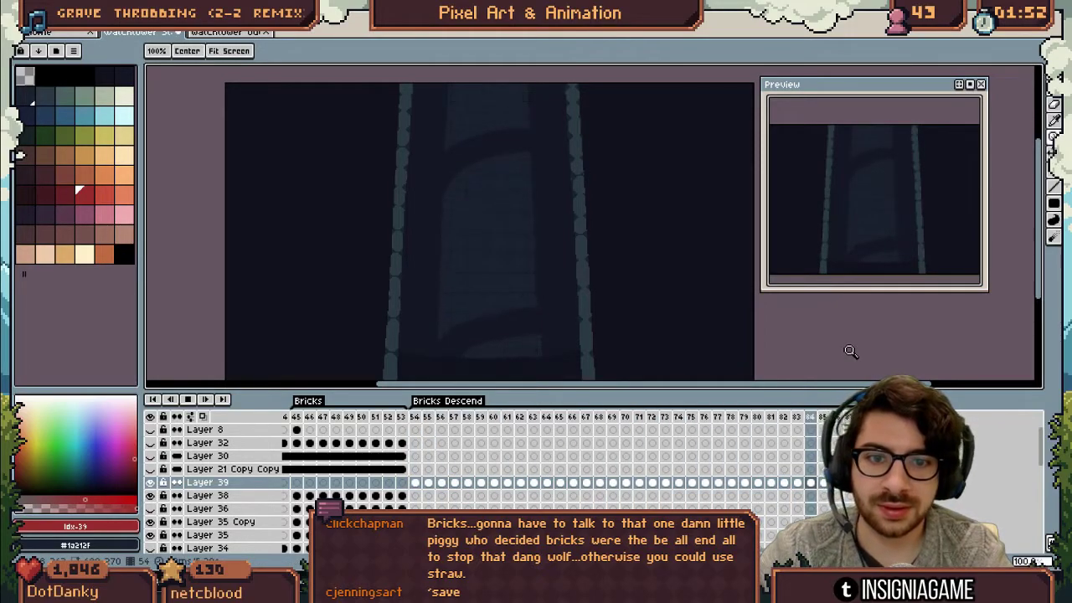
{"action": "left_click_drag", "start_coordinate": [584, 222], "coordinate": [556, 239]}
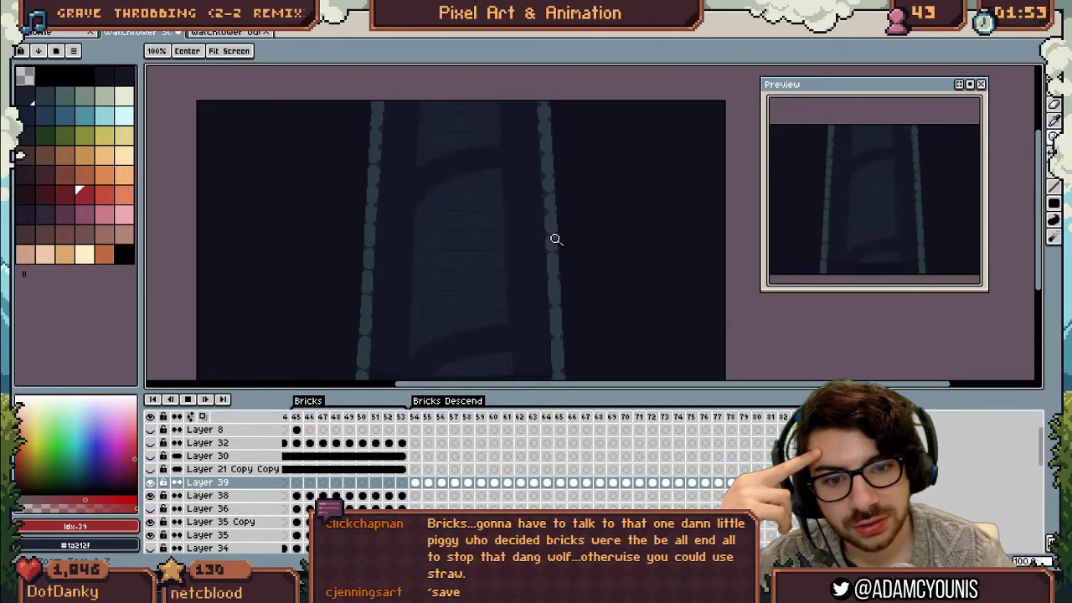
{"action": "key", "text": "shift+r"}
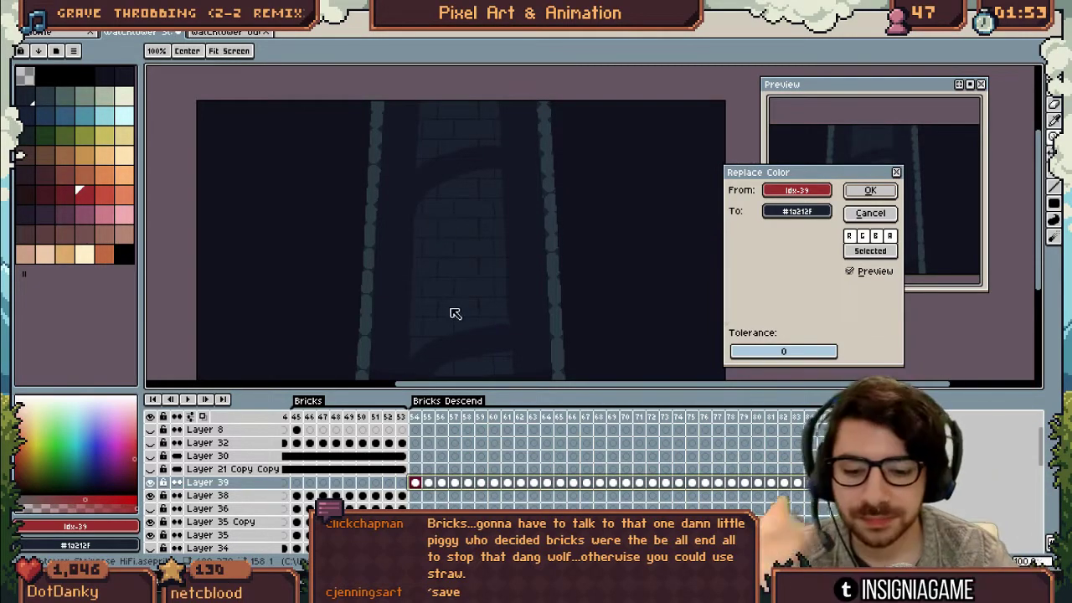
{"action": "key", "text": "Return"}
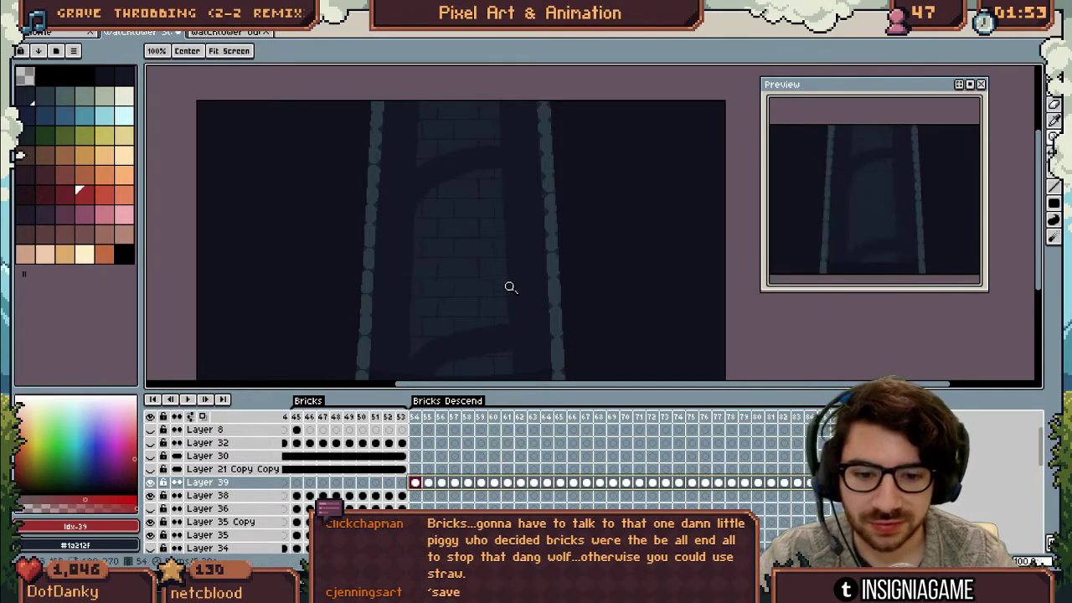
Try recolouring the brick lines inside a rectangular selection on the central lit panel to red across Layer 39's frames, and undo it
{"action": "key", "text": "m"}
{"action": "left_click_drag", "start_coordinate": [420, 184], "coordinate": [503, 312]}
{"action": "left_click_drag", "start_coordinate": [871, 483], "coordinate": [416, 483]}
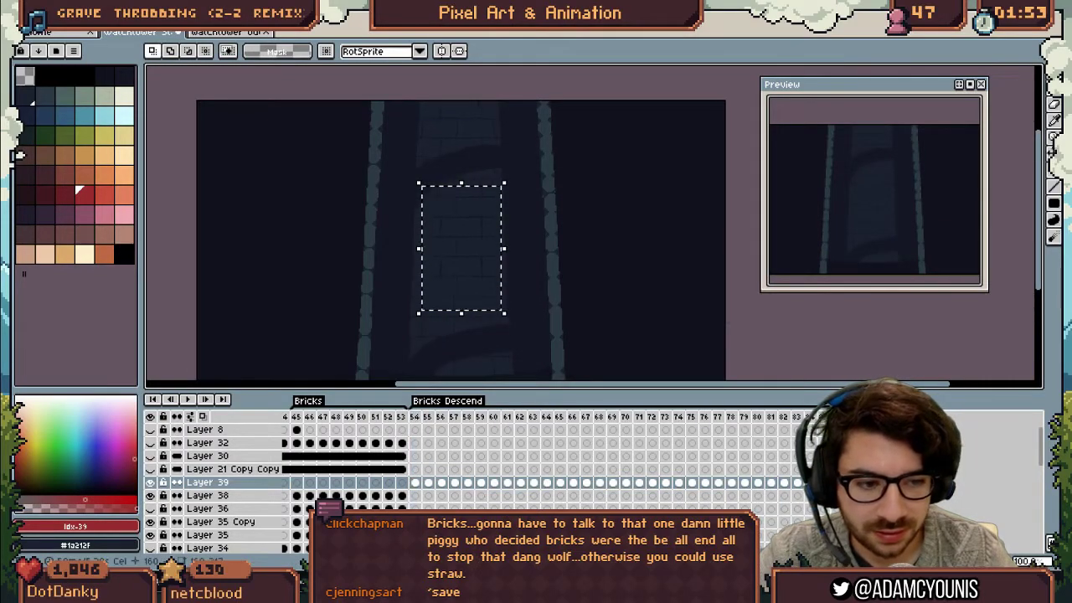
{"action": "left_click", "coordinate": [437, 483]}
{"action": "left_click_drag", "start_coordinate": [437, 484], "coordinate": [416, 483]}
{"action": "key", "text": "shift+r"}
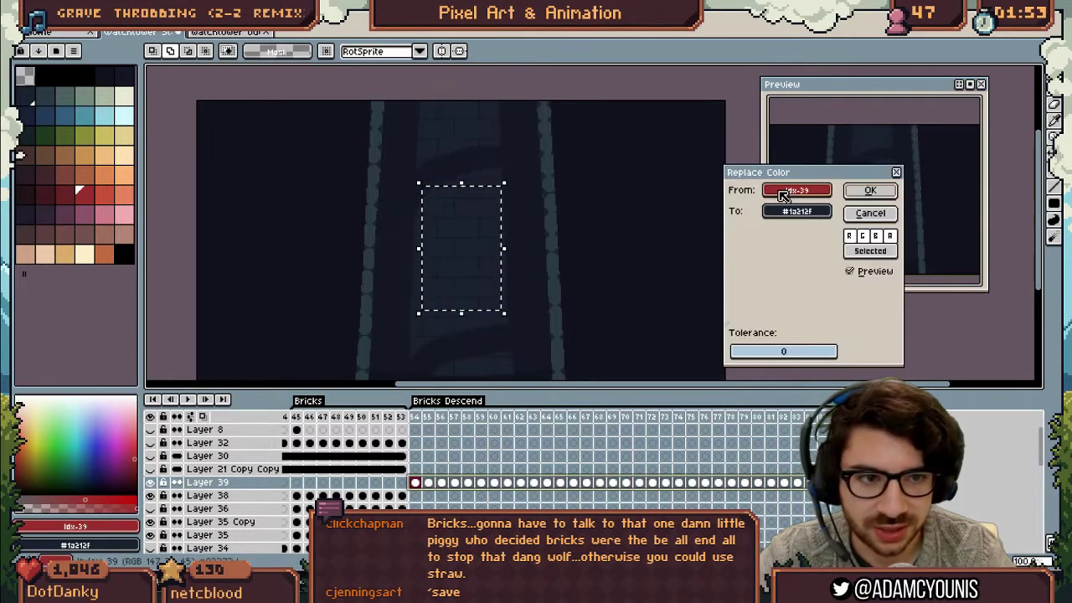
{"action": "left_click_drag", "start_coordinate": [784, 193], "coordinate": [596, 212]}
{"action": "left_click_drag", "start_coordinate": [797, 211], "coordinate": [685, 199]}
{"action": "left_click_drag", "start_coordinate": [423, 159], "coordinate": [81, 191]}
{"action": "left_click", "coordinate": [868, 187]}
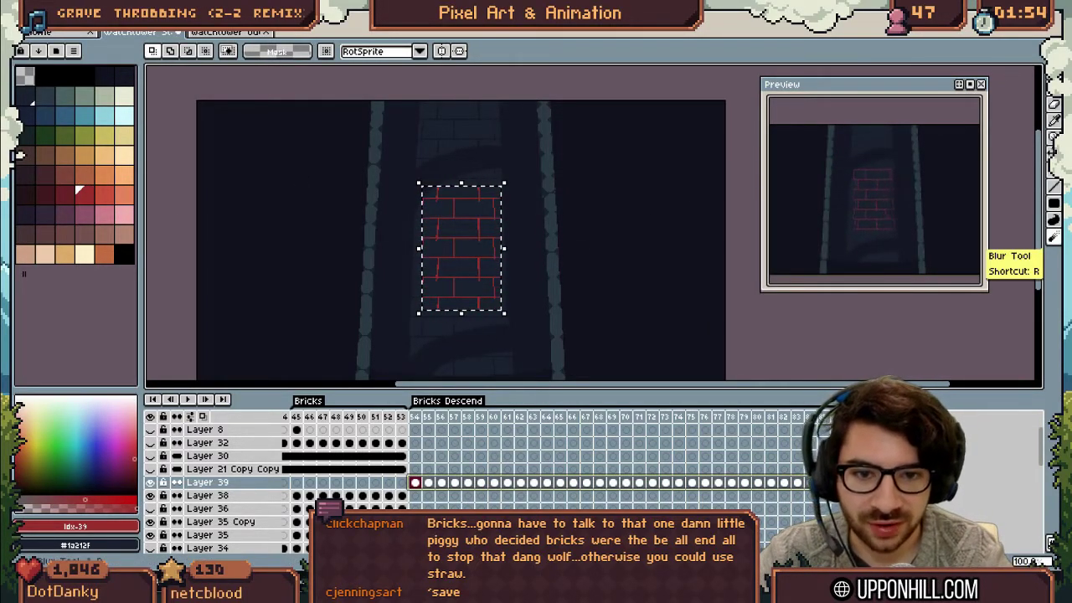
{"action": "key", "text": "Return"}
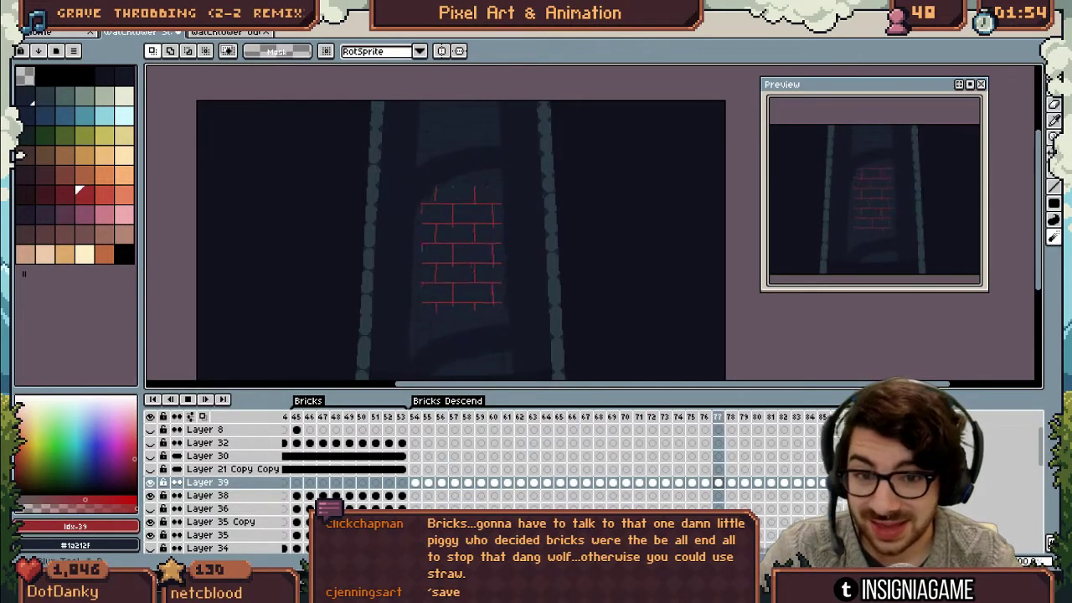
{"action": "key", "text": "ctrl+z"}
{"action": "key", "text": "ctrl+z"}
Select the upper, middle and lower lit wall panels on Layer 21 by colour as one combined selection
{"action": "key", "text": "v"}
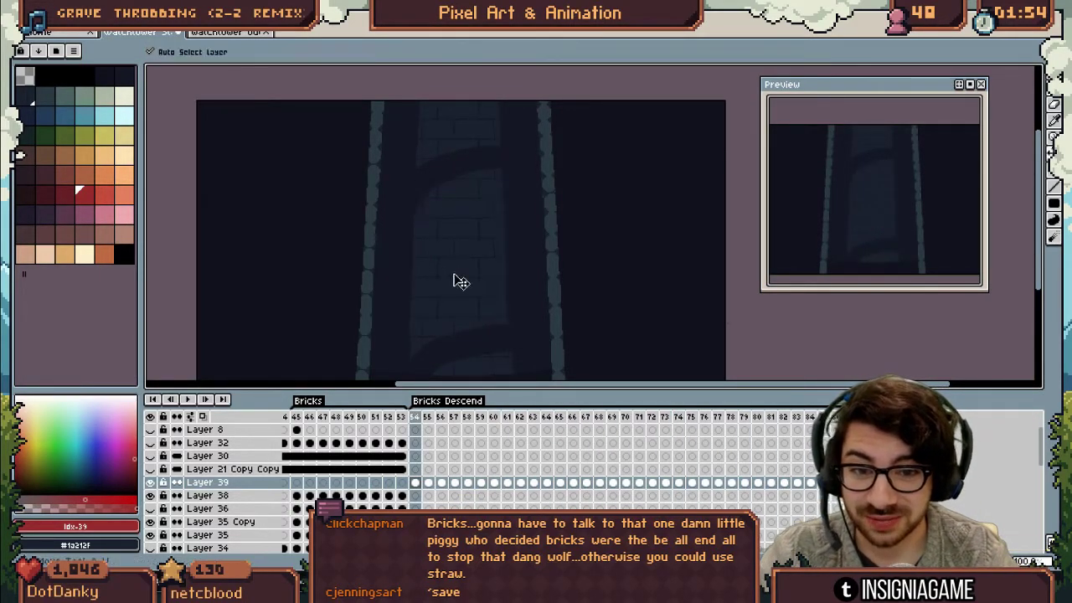
{"action": "left_click", "coordinate": [459, 310]}
{"action": "key", "text": "m"}
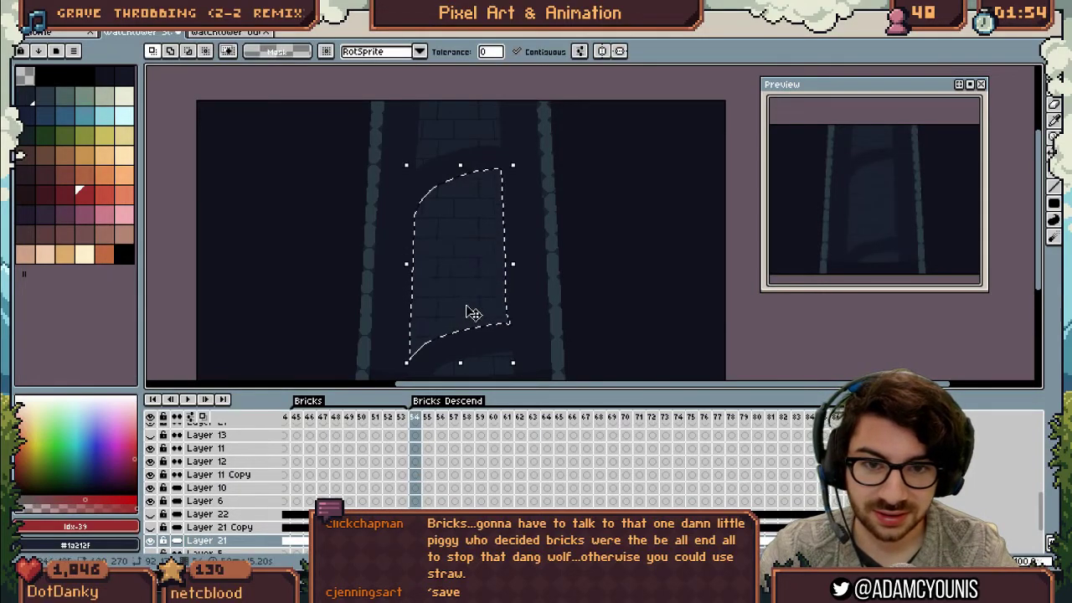
{"action": "left_click", "coordinate": [460, 140], "text": "shift"}
{"action": "left_click_drag", "start_coordinate": [457, 244], "coordinate": [480, 243]}
{"action": "left_click", "coordinate": [474, 288], "text": "shift"}
Target Layer 39's frames from 54 onward and invert the selection to cover everything outside the lit wall panels
{"action": "key", "text": "space"}
{"action": "left_click_drag", "start_coordinate": [561, 440], "coordinate": [564, 482]}
{"action": "scroll", "coordinate": [564, 484], "scroll_direction": "up", "scroll_amount": 3}
{"action": "left_click", "coordinate": [711, 494]}
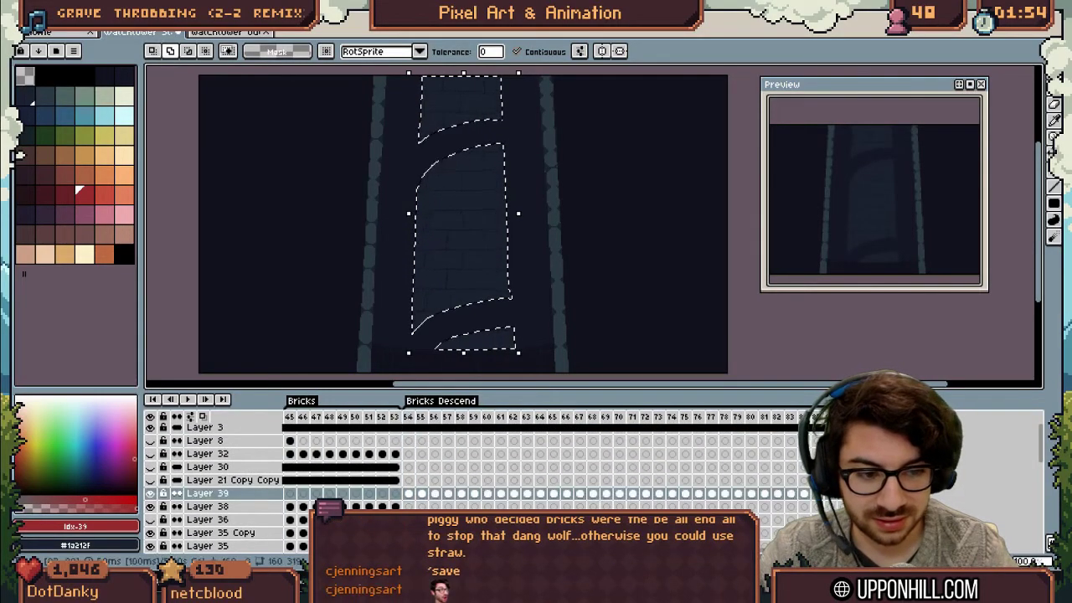
{"action": "left_click_drag", "start_coordinate": [711, 494], "coordinate": [409, 494]}
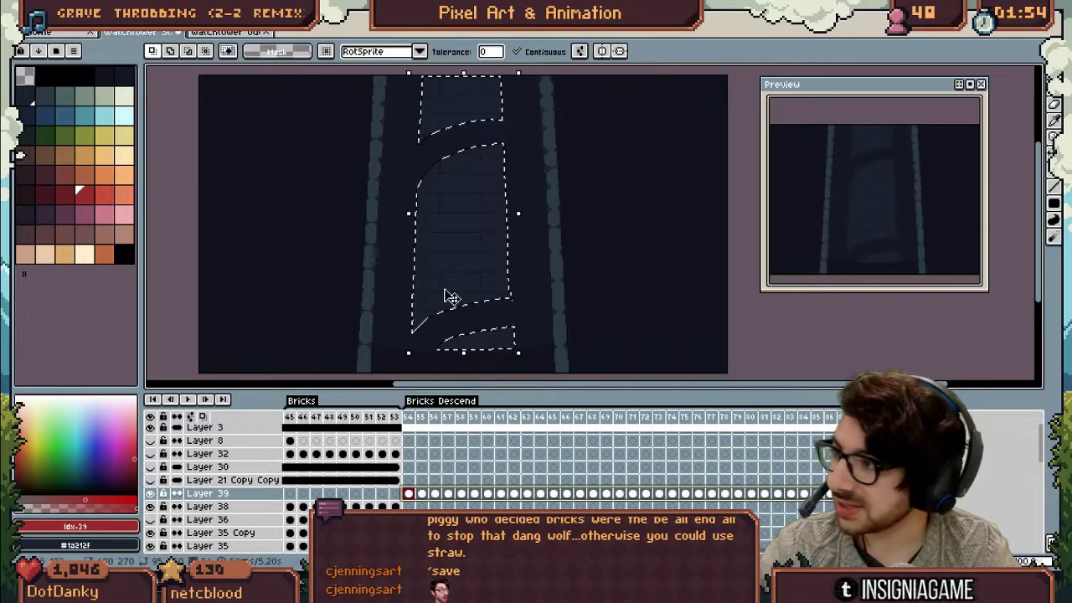
{"action": "key", "text": "shift+r"}
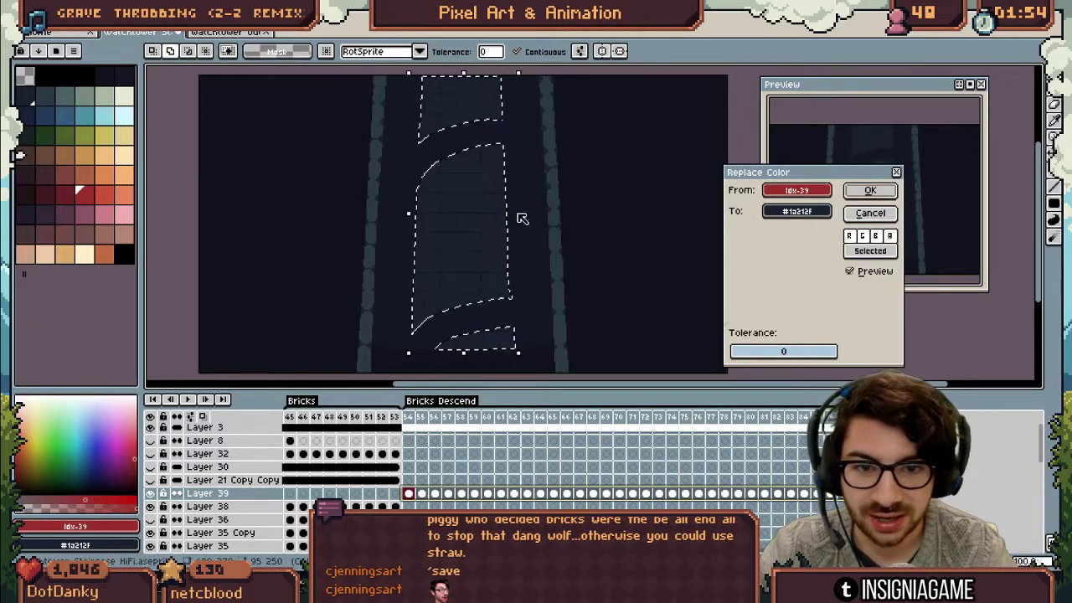
{"action": "left_click", "coordinate": [163, 32]}
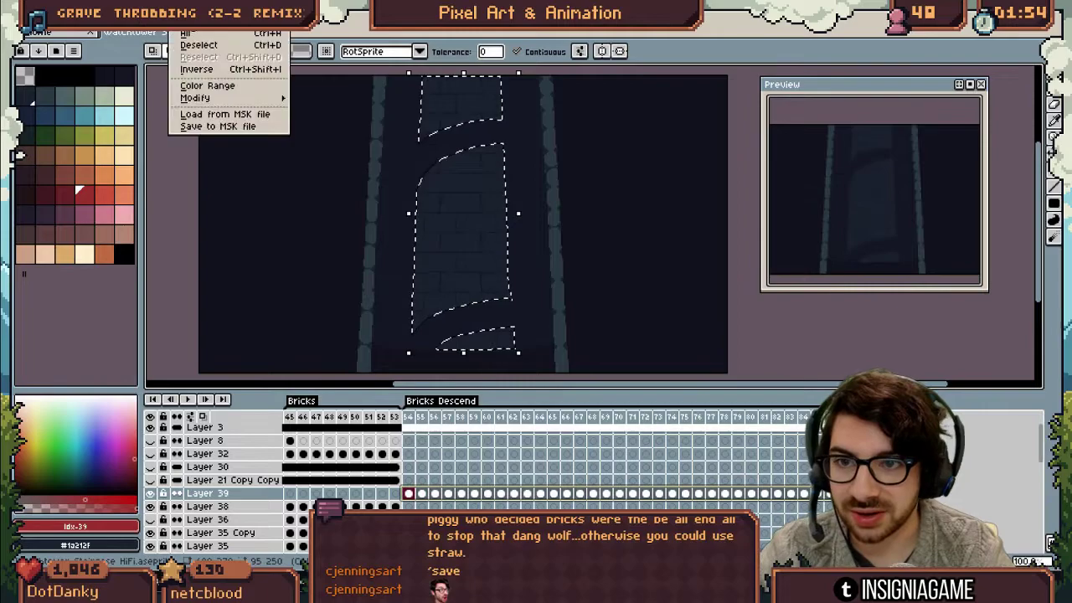
{"action": "left_click", "coordinate": [216, 74]}
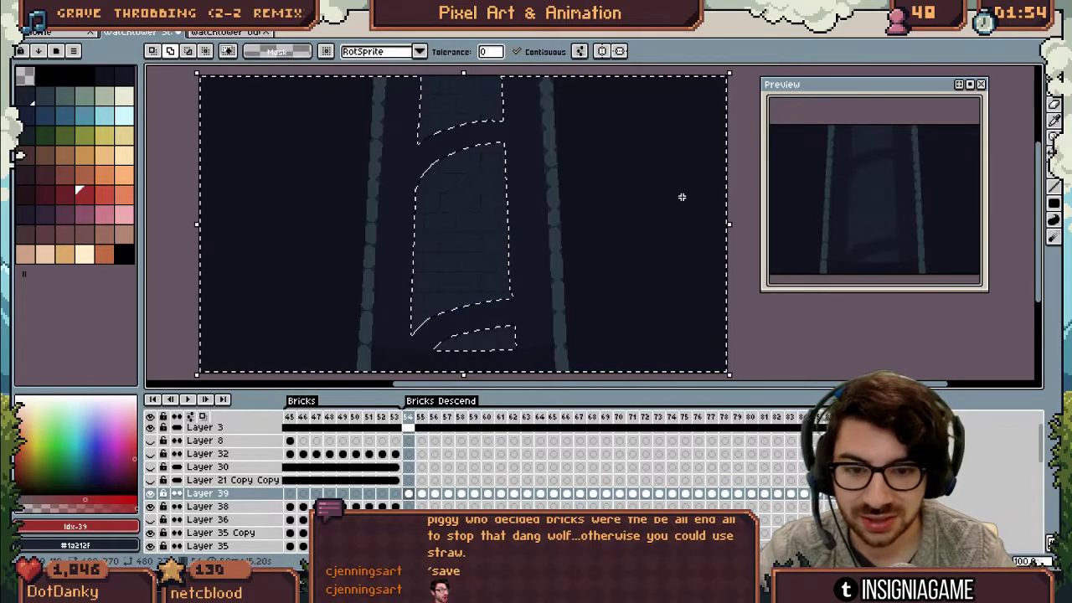
Replace the brick-line colour outside the lit panels across Layer 39's frames with the dark background tone sampled beside the tower
{"action": "key", "text": "shift+r"}
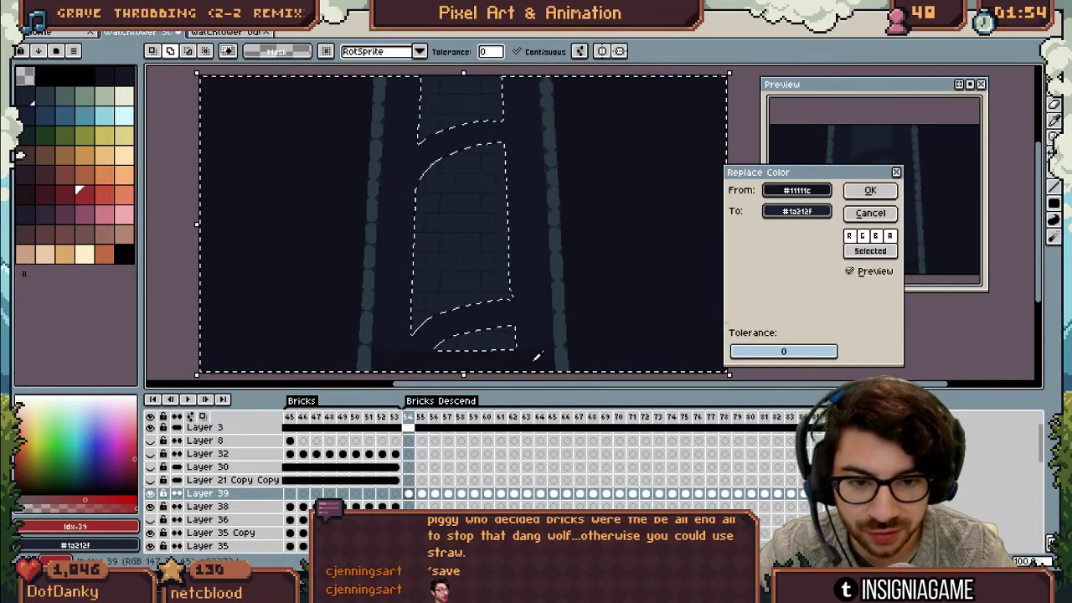
{"action": "left_click_drag", "start_coordinate": [534, 360], "coordinate": [533, 361]}
{"action": "left_click_drag", "start_coordinate": [796, 214], "coordinate": [235, 121]}
{"action": "left_click", "coordinate": [871, 190]}
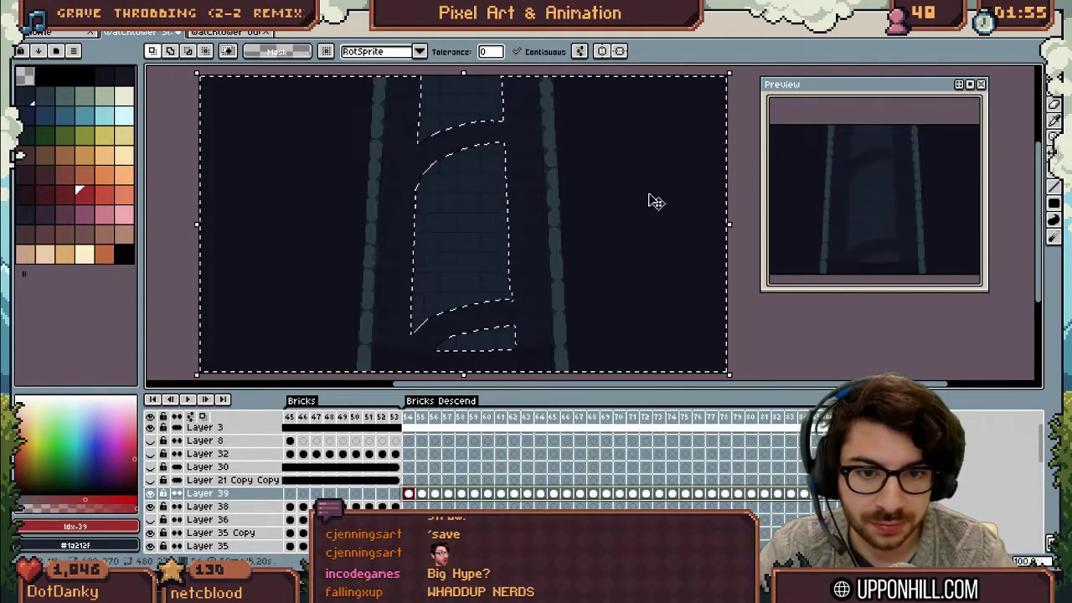
Clear the selection and play the Bricks Descend animation, inspecting the recoloured brick lines up close
{"action": "key", "text": "ctrl+d"}
{"action": "key", "text": "Return"}
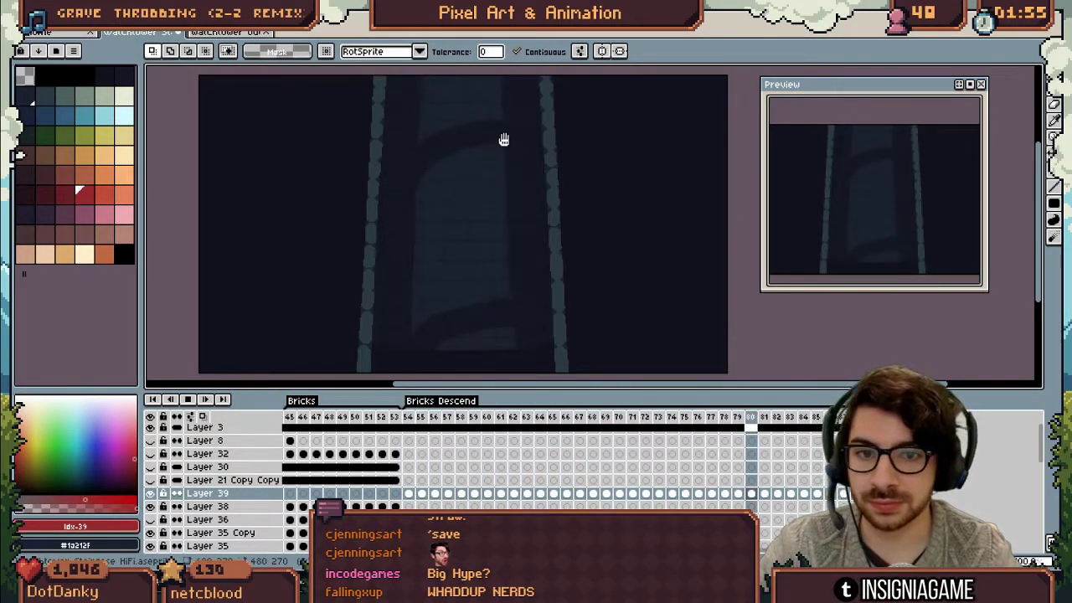
{"action": "key", "text": "z"}
{"action": "left_click", "coordinate": [494, 180]}
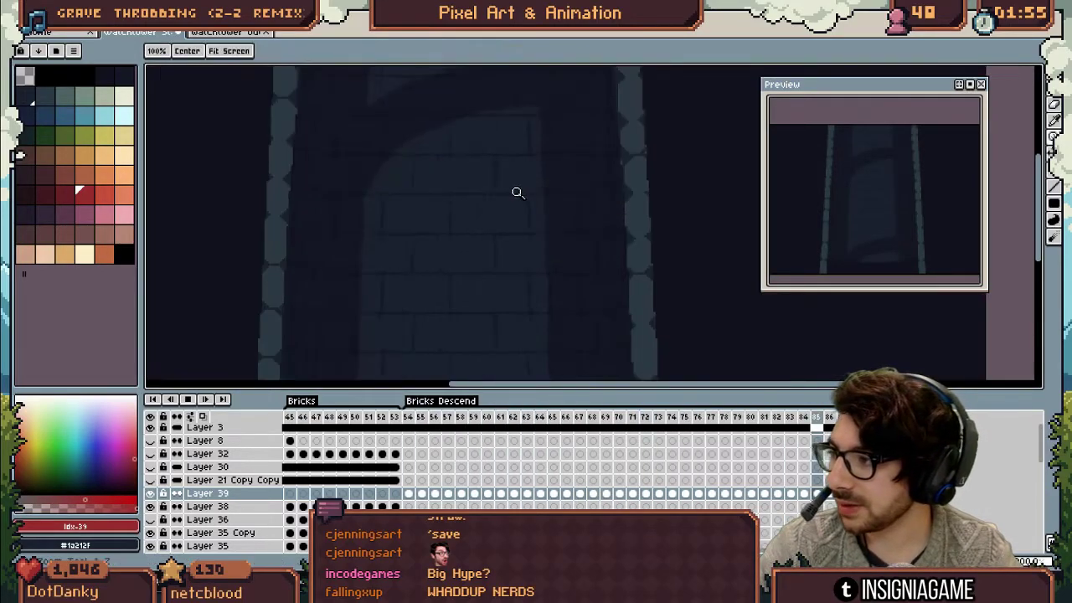
{"action": "left_click_drag", "start_coordinate": [522, 194], "coordinate": [536, 252]}
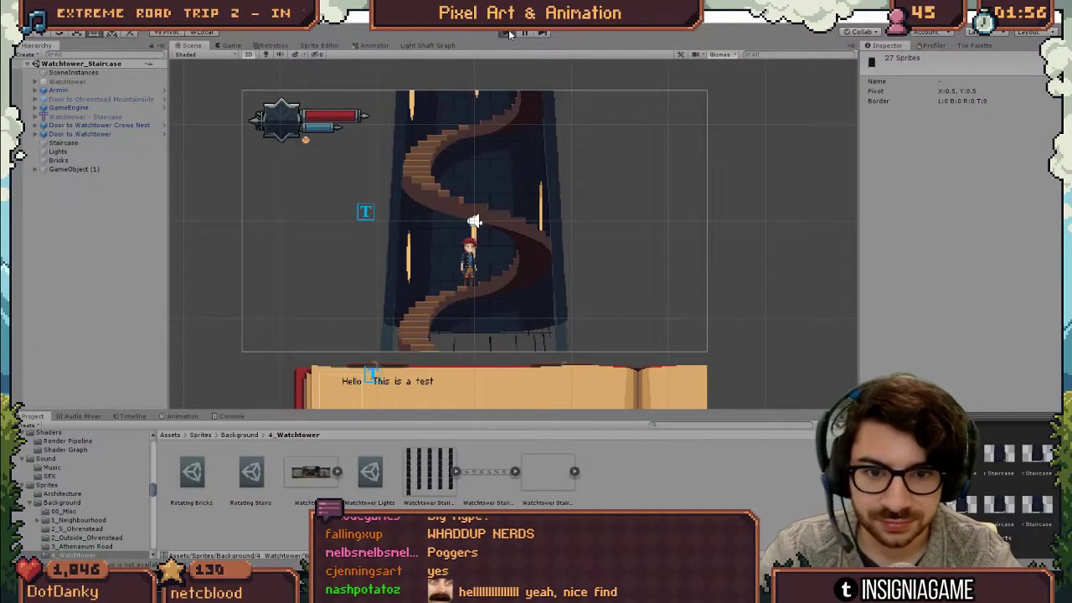
Playtest the Watchtower_Staircase scene in Unity to see the rotating bricks, stop it, and return to Aseprite
{"action": "left_click", "coordinate": [509, 33]}
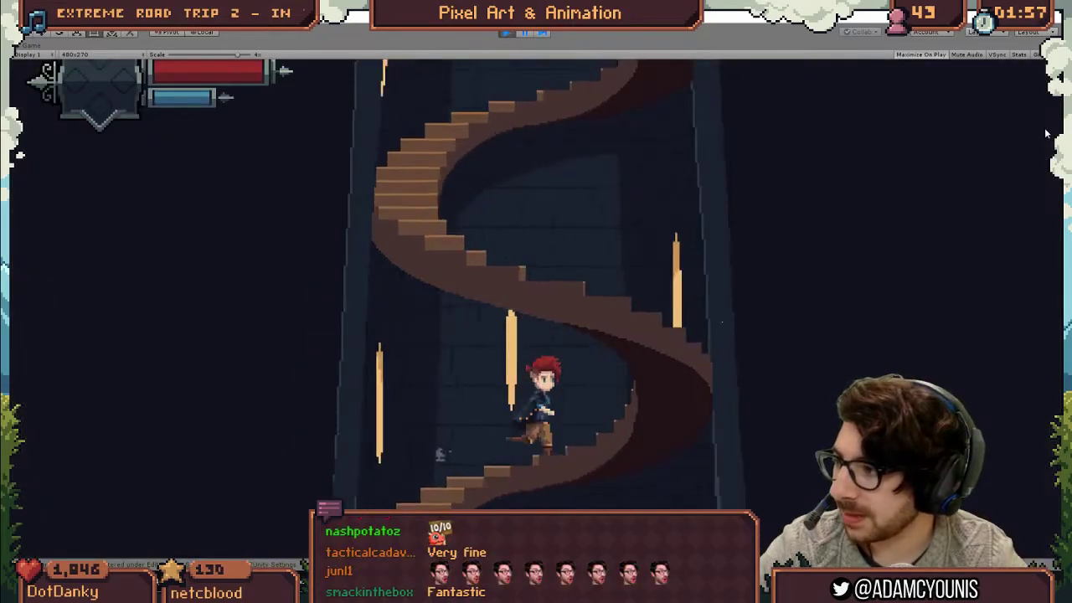
{"action": "left_click", "coordinate": [514, 34]}
{"action": "key", "text": "alt+Tab"}
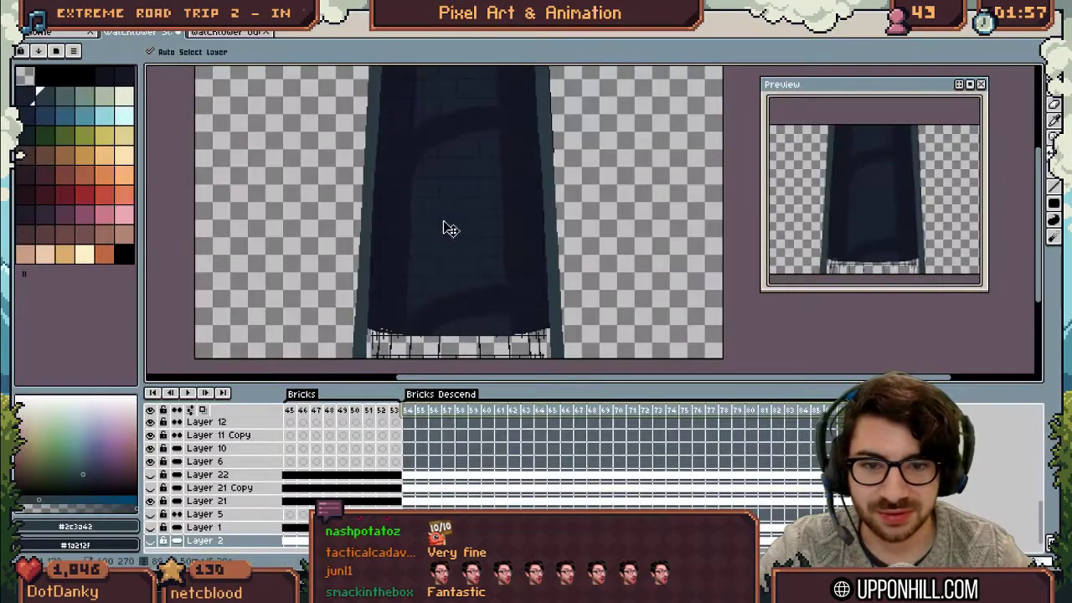
{"action": "scroll", "coordinate": [452, 207], "scroll_direction": "up", "scroll_amount": 1}
{"action": "scroll", "coordinate": [469, 249], "scroll_direction": "down", "scroll_amount": 1}
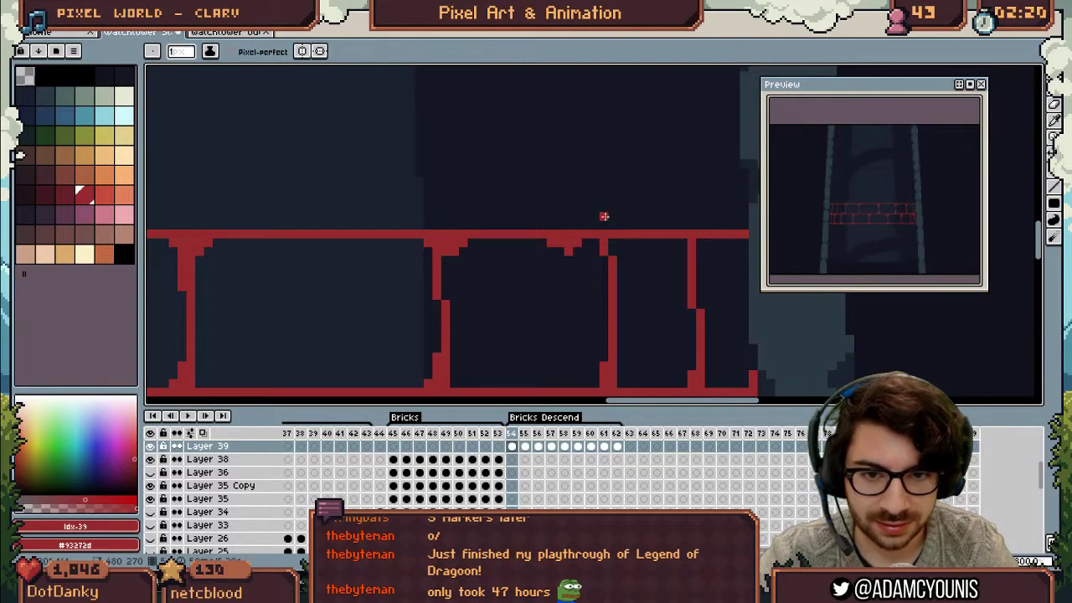
Delete the stray red pixels hanging below the upper horizontal line between two vertical joints in frame 54 of Layer 39
{"action": "key", "text": "m"}
{"action": "left_click_drag", "start_coordinate": [550, 243], "coordinate": [576, 258]}
{"action": "key", "text": "Delete"}
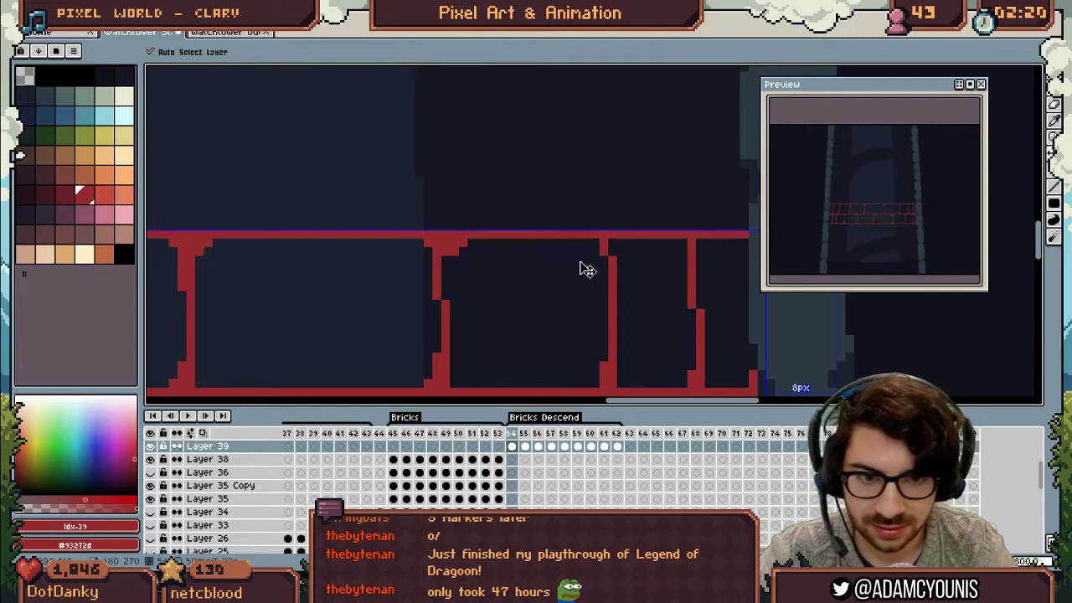
Restore the deleted red pixels in frame 54 and paint flared corners atop the third upper-row vertical joint across Layer 39's Bricks Descend frames
{"action": "key", "text": "ctrl+z"}
{"action": "key", "text": "ctrl+b"}
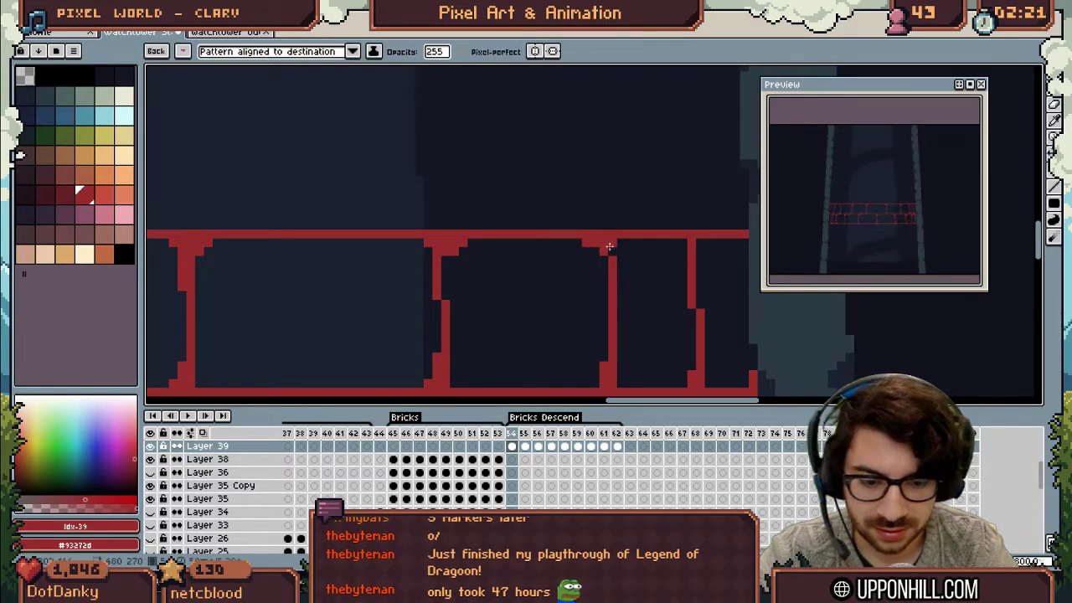
{"action": "key", "text": "m"}
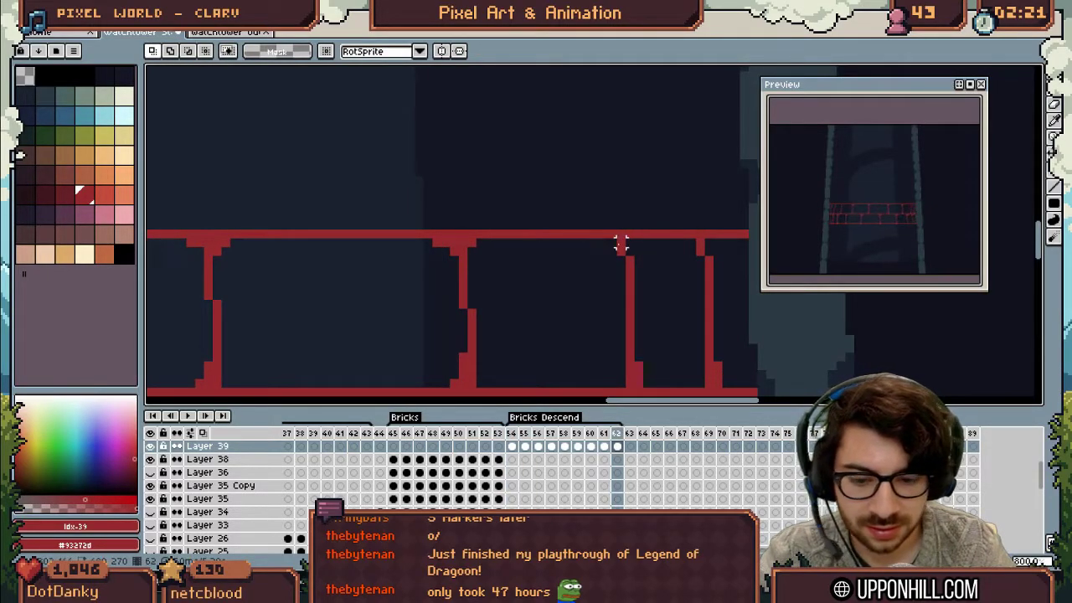
{"action": "key", "text": "b"}
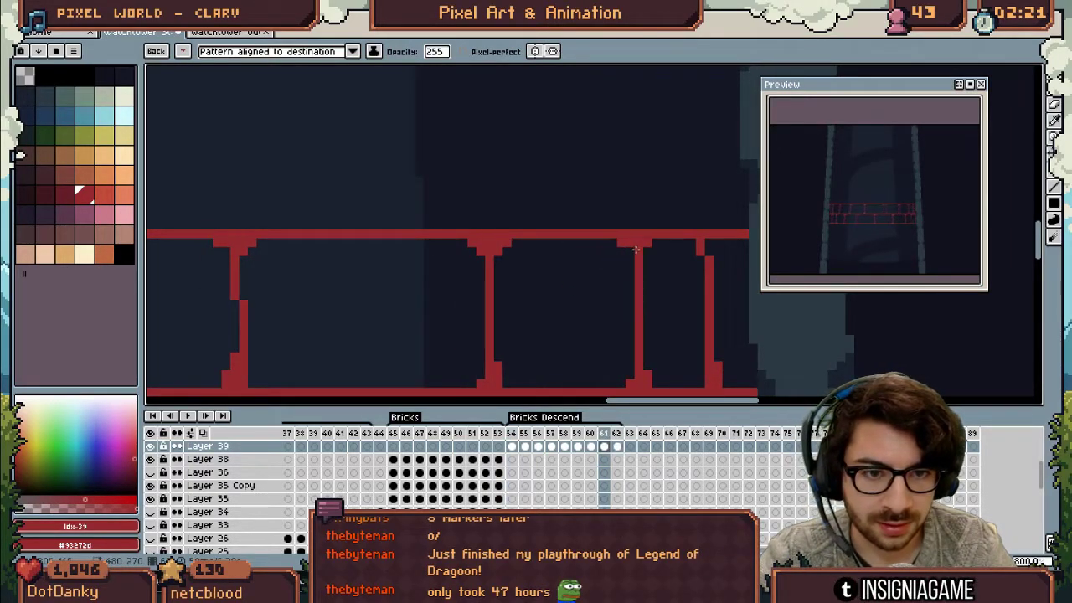
{"action": "key", "text": "Left"}
{"action": "key", "text": "Left"}
{"action": "key", "text": "Left"}
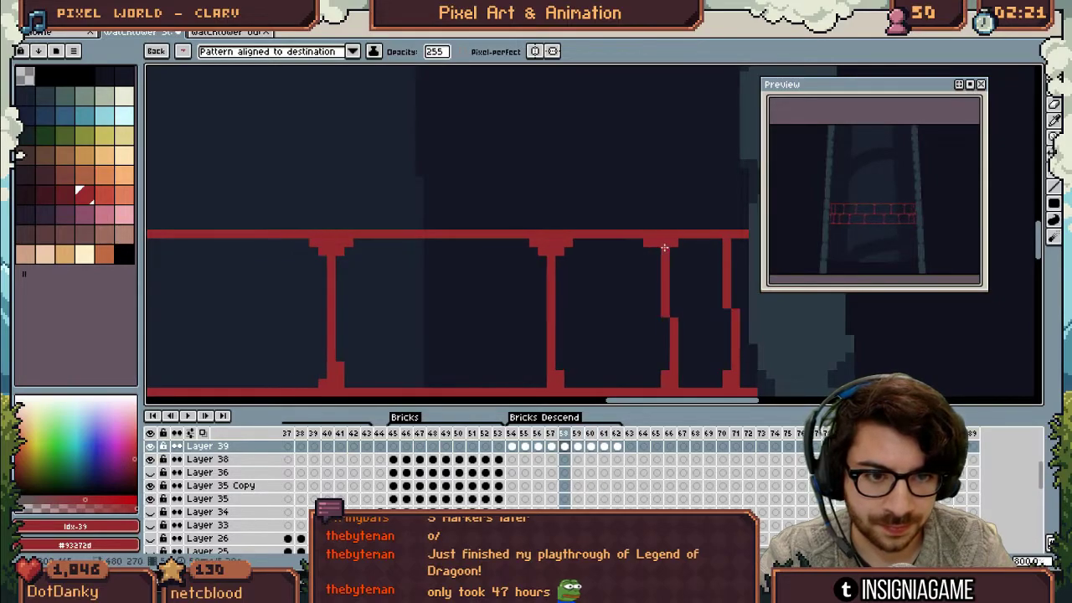
{"action": "key", "text": "Left"}
Paint matching flared red corners atop the next vertical joint, nearest the tower edge, across Layer 39's Bricks Descend frames
{"action": "key", "text": "Right"}
{"action": "key", "text": "Right"}
{"action": "key", "text": "Right"}
{"action": "key", "text": "Right"}
{"action": "key", "text": "Right"}
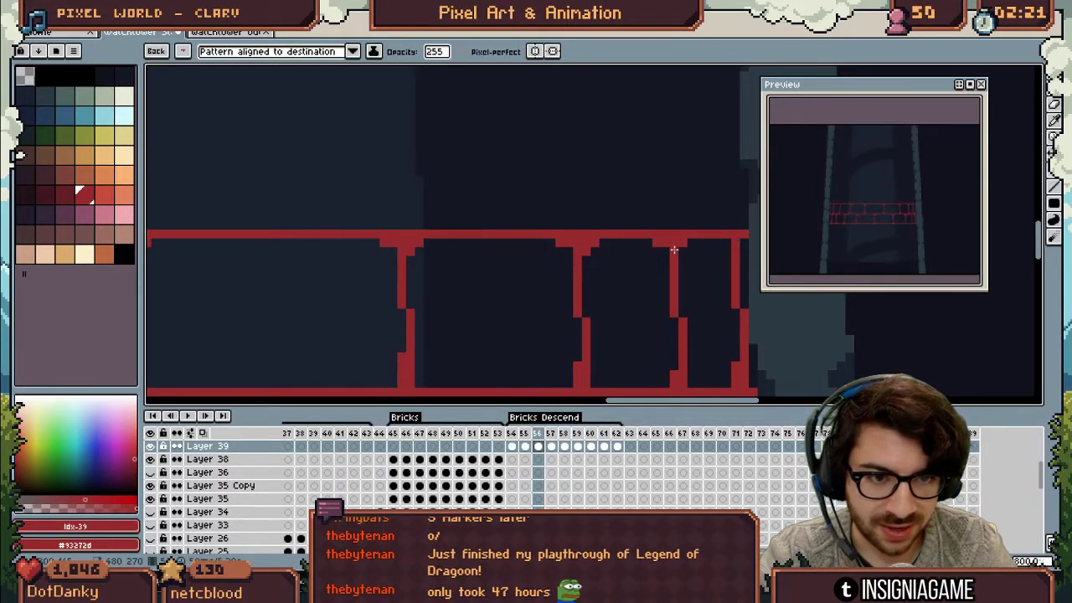
{"action": "key", "text": "Left"}
{"action": "key", "text": "Left"}
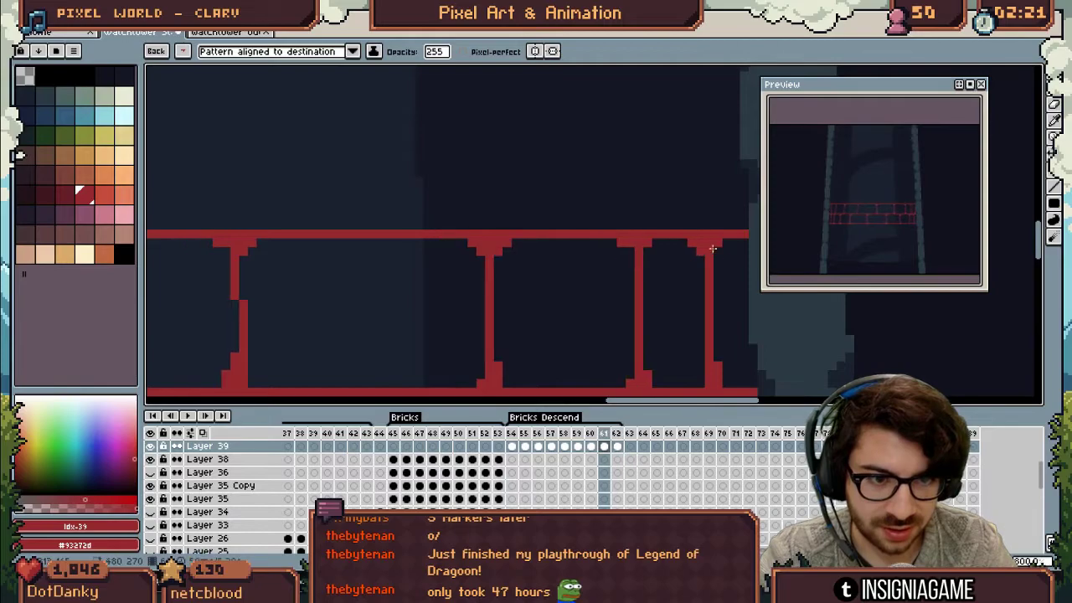
{"action": "key", "text": "Left"}
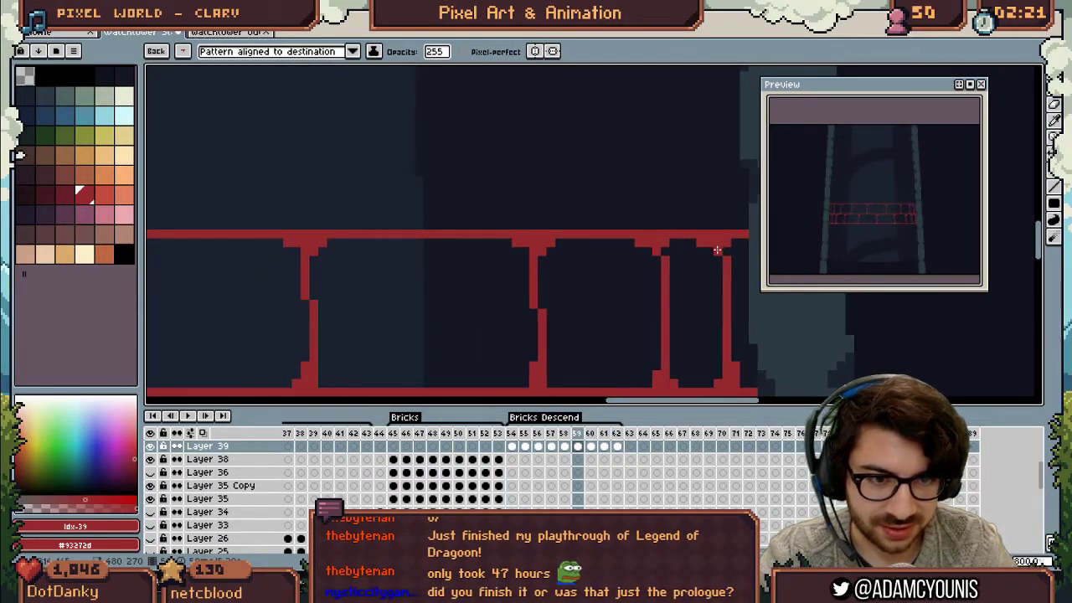
{"action": "key", "text": "Left"}
{"action": "key", "text": "Left"}
{"action": "key", "text": "Left"}
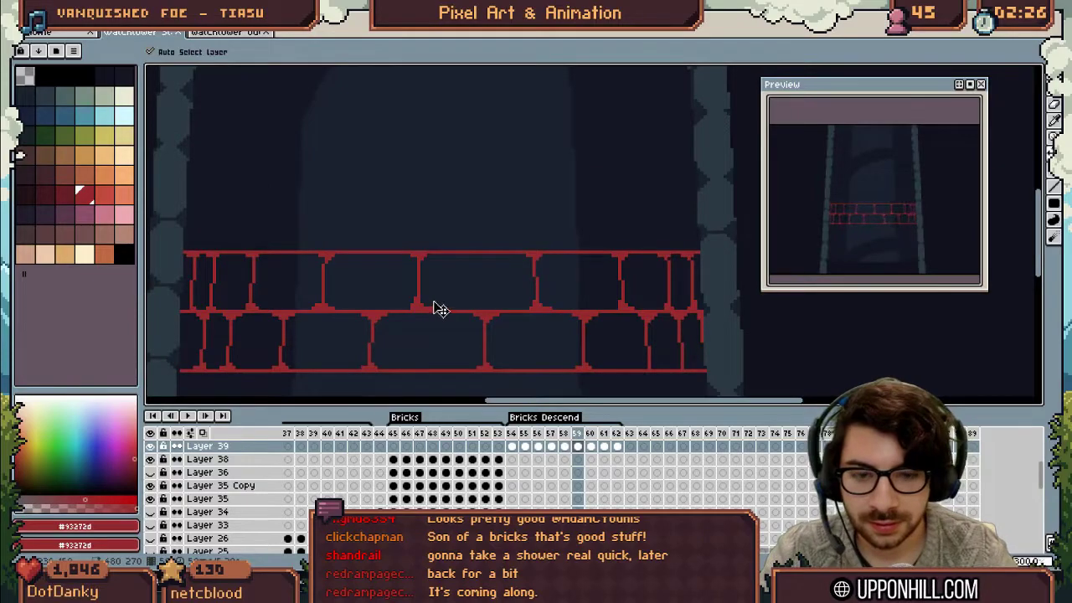
Replace the red #93272d brick lines across Layer 39's frames with the dark palette colour Idx-4
{"action": "key", "text": "shift+r"}
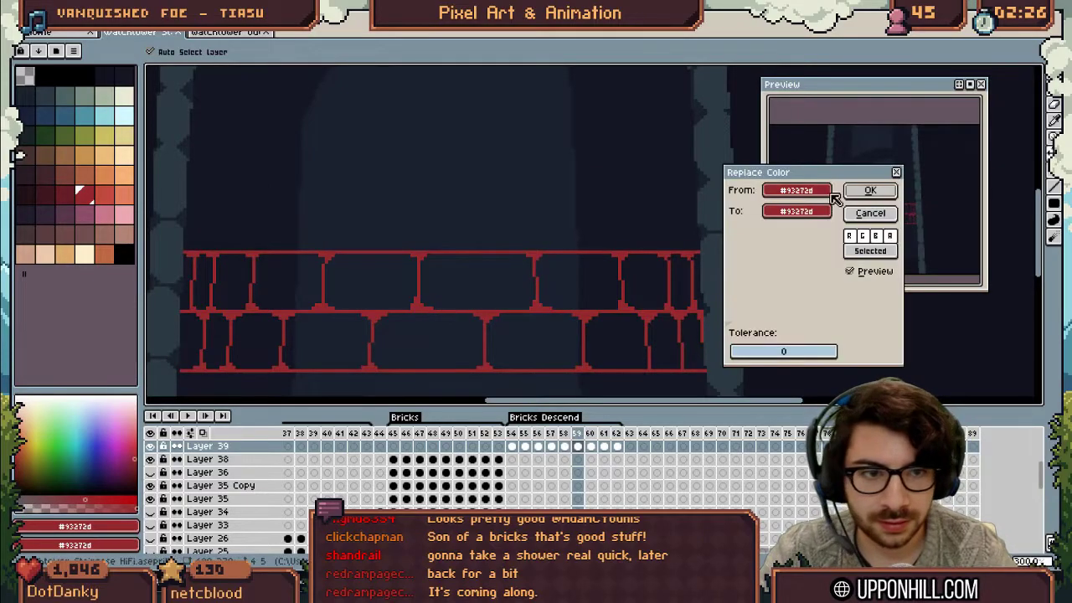
{"action": "left_click_drag", "start_coordinate": [781, 212], "coordinate": [649, 234]}
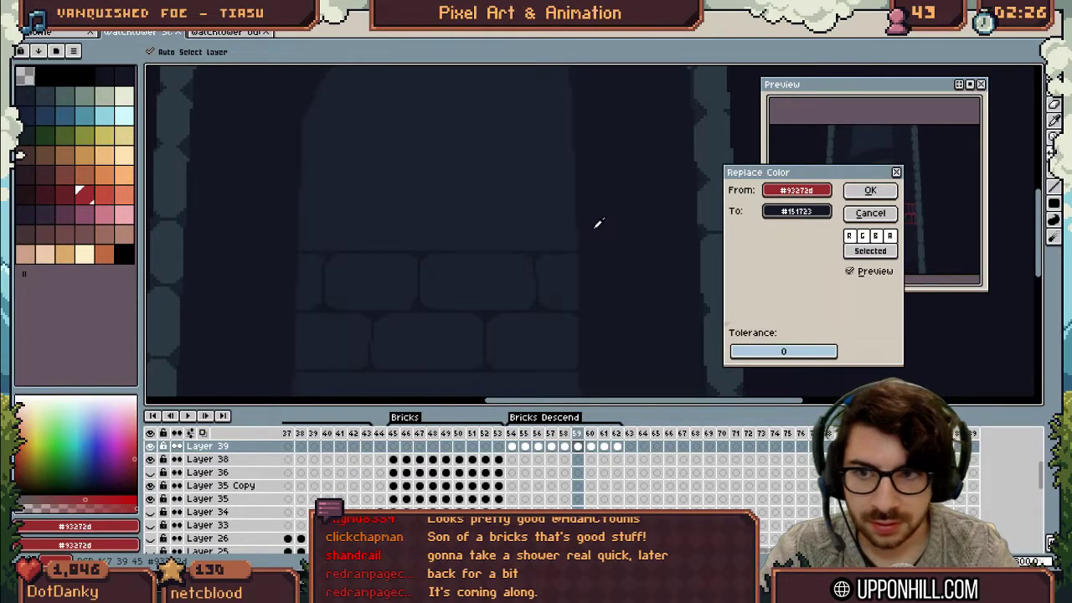
{"action": "left_click", "coordinate": [126, 76]}
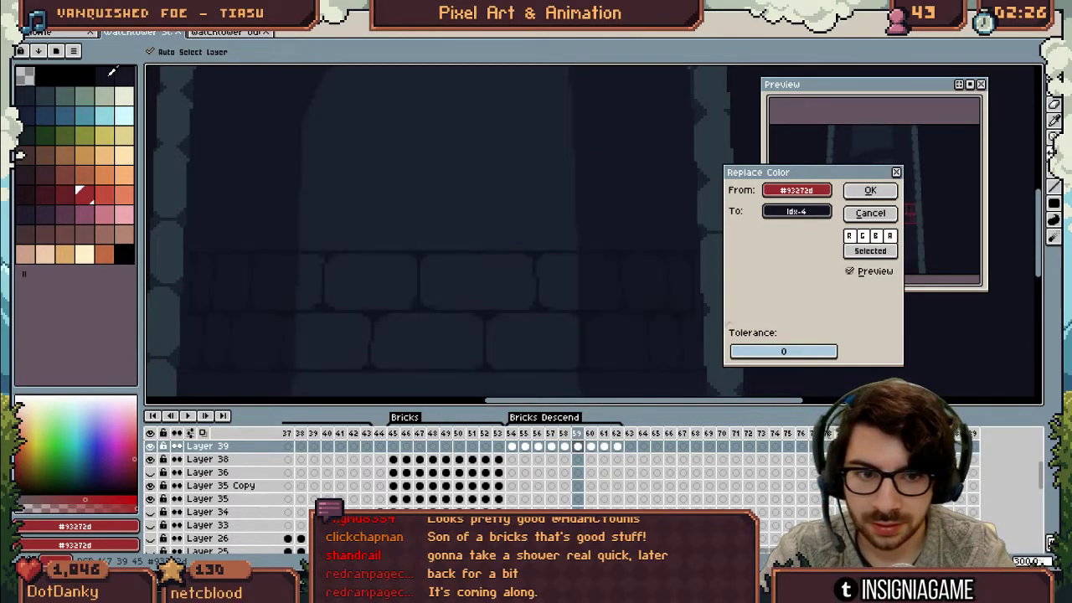
{"action": "left_click", "coordinate": [881, 191]}
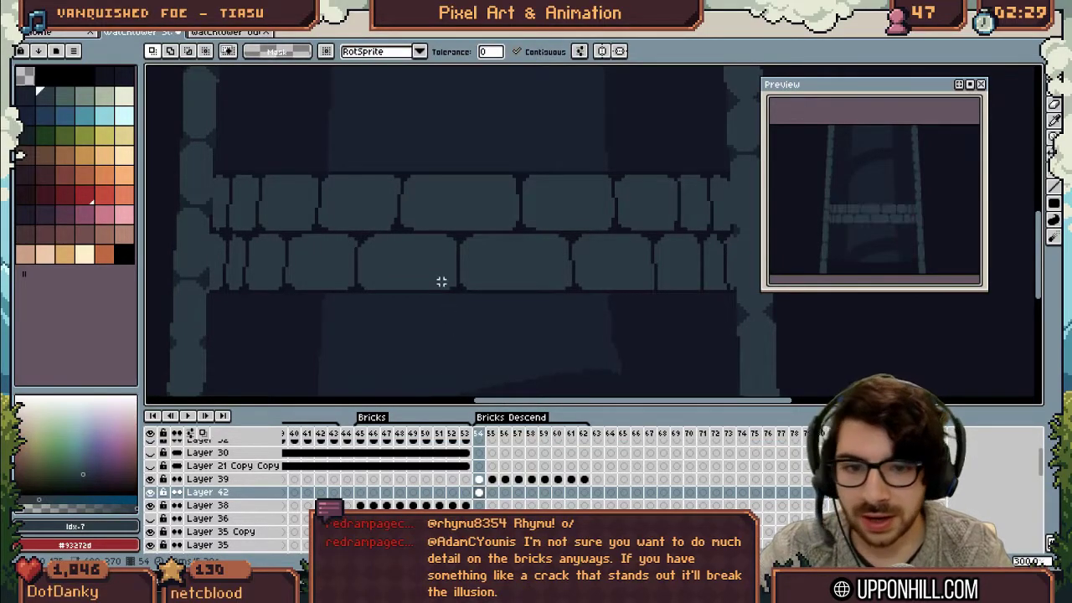
Select the connected dark brick lines on Layer 39 in frame 54 with the Magic Wand
{"action": "left_click", "coordinate": [480, 481]}
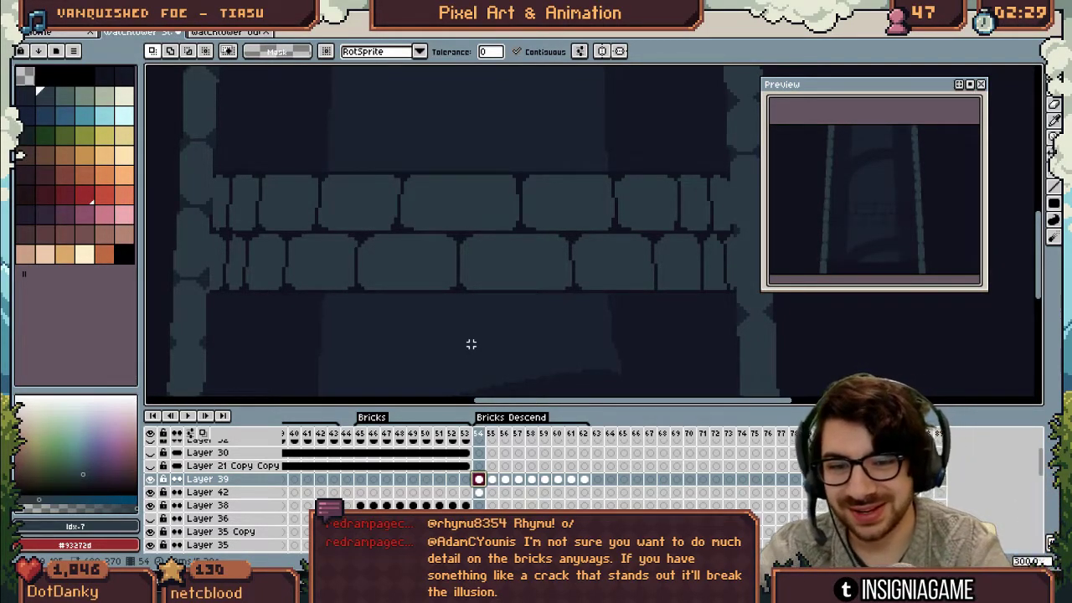
{"action": "left_click", "coordinate": [405, 272], "text": "ctrl"}
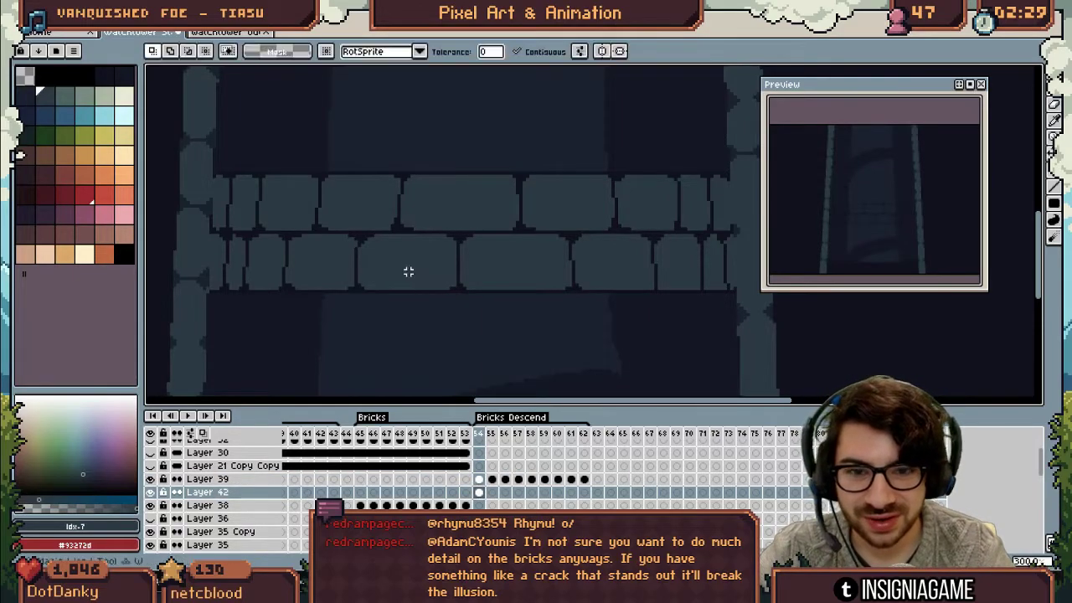
{"action": "key", "text": "ctrl+t"}
{"action": "key", "text": "ctrl+d"}
{"action": "key", "text": "ctrl+alt+c"}
{"action": "key", "text": "Escape"}
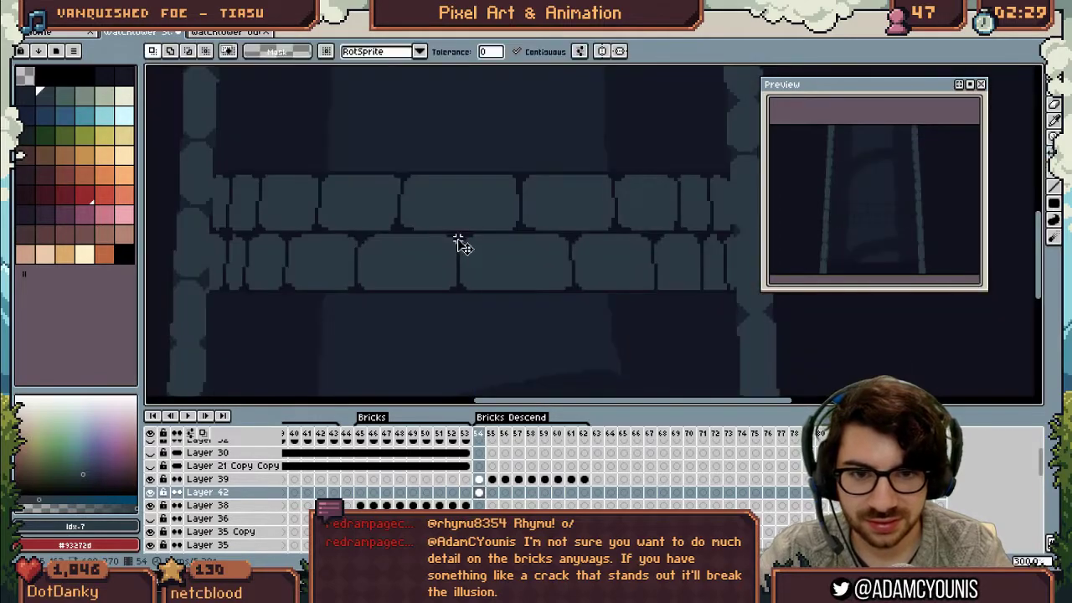
{"action": "left_click", "coordinate": [463, 244], "text": "ctrl"}
{"action": "key", "text": "w"}
{"action": "left_click", "coordinate": [463, 244]}
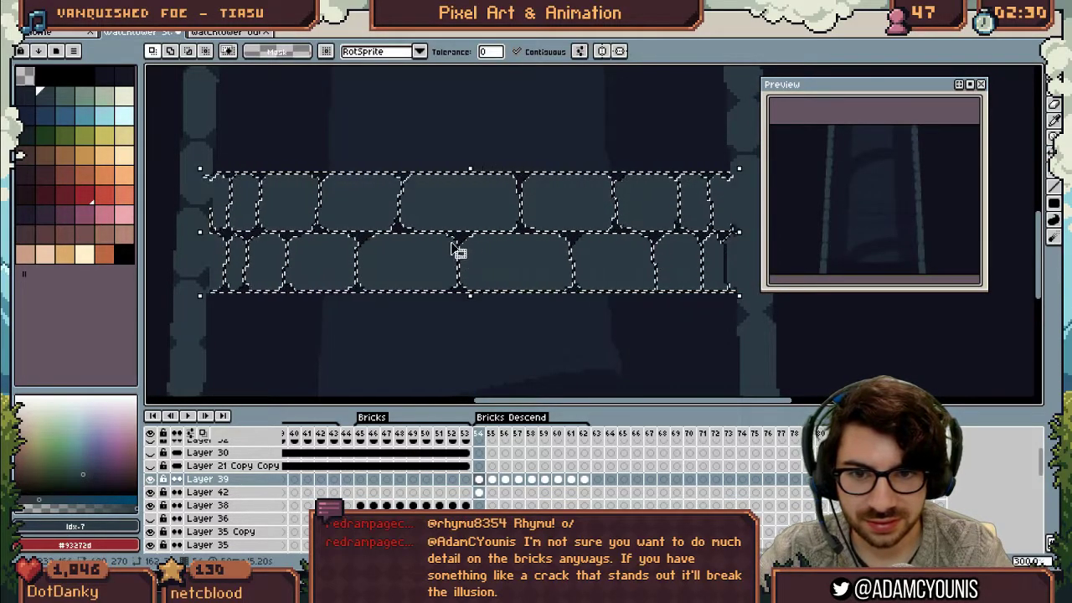
Expand the brick-line selection with a circle brush, delete that area from Layer 42's brick fill, and deselect
{"action": "left_click", "coordinate": [186, 21]}
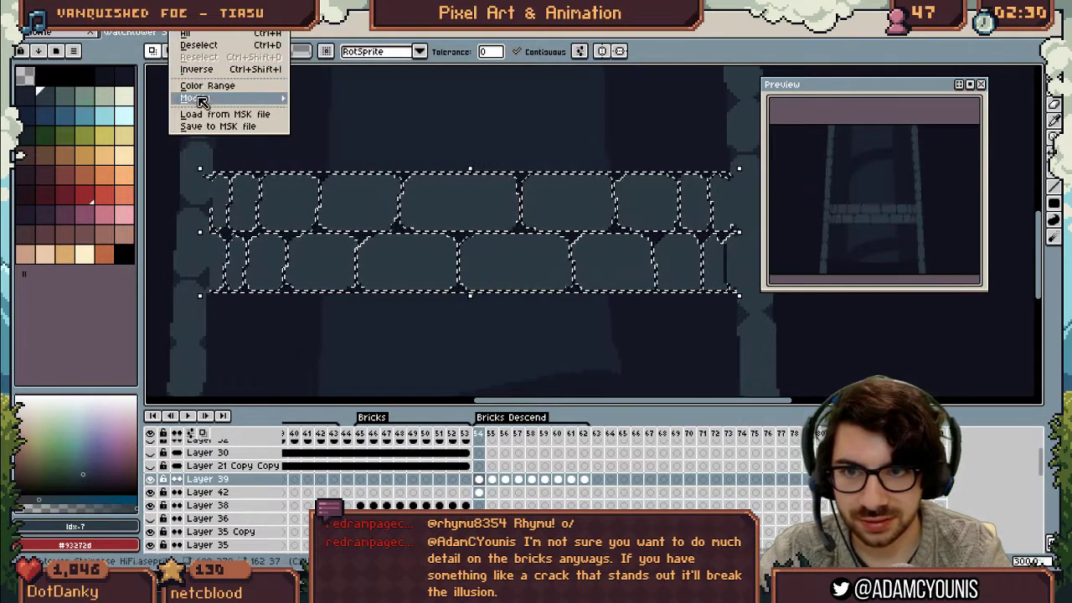
{"action": "mouse_move", "coordinate": [201, 98]}
{"action": "left_click", "coordinate": [306, 113]}
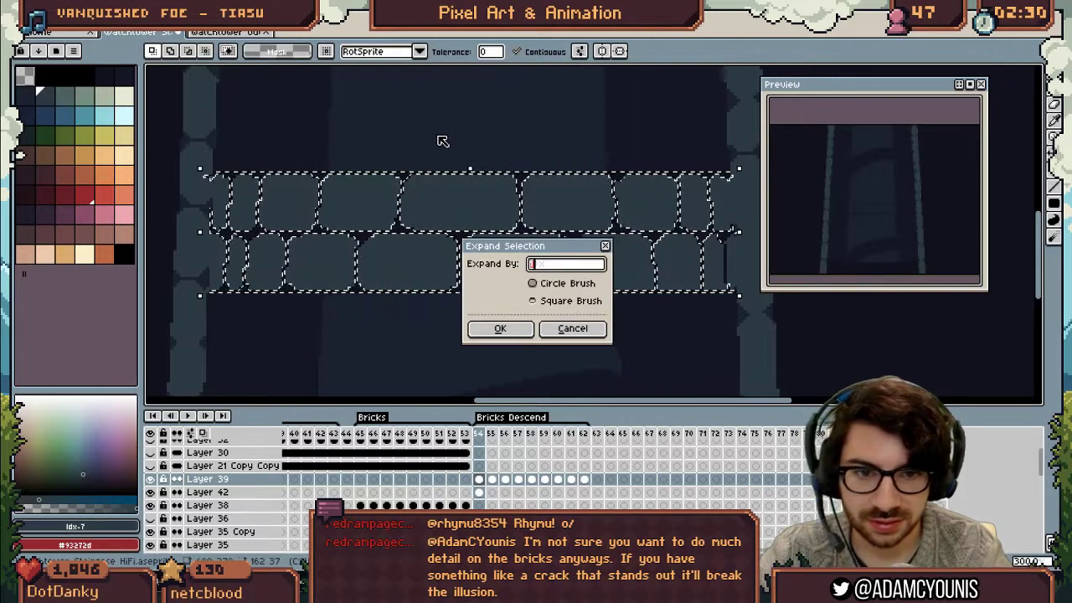
{"action": "key", "text": "Return"}
{"action": "key", "text": "Down"}
{"action": "key", "text": "Delete"}
{"action": "key", "text": "ctrl+d"}
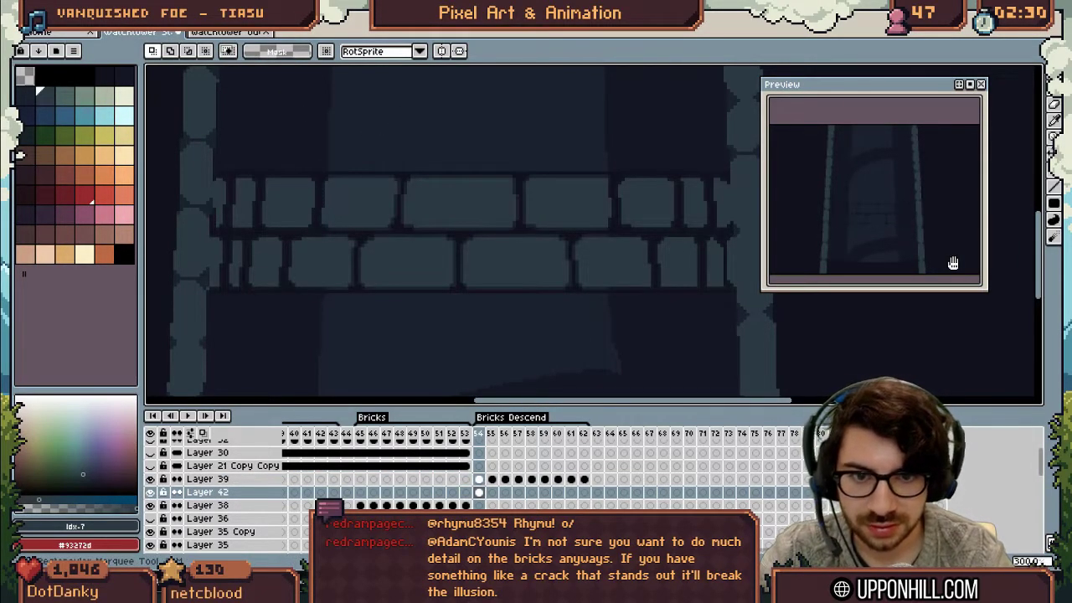
Move Layer 42's brick fill up about 1 px in frame 54 and remove the brick interiors to leave thin highlight outlines
{"action": "key", "text": "v"}
{"action": "left_click_drag", "start_coordinate": [481, 268], "coordinate": [480, 265]}
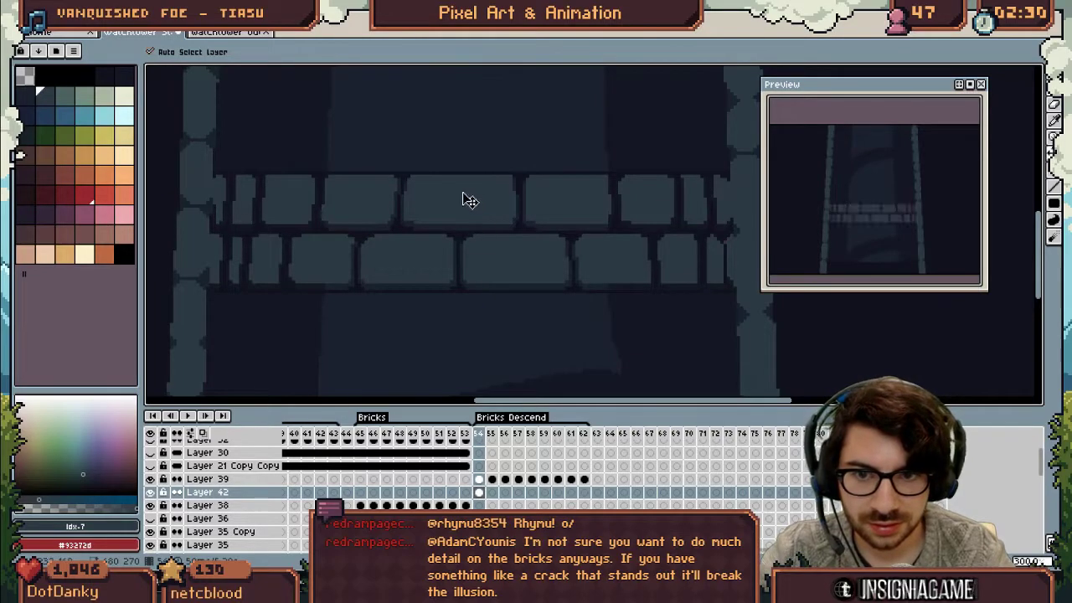
{"action": "key", "text": "z"}
{"action": "scroll", "coordinate": [459, 196], "scroll_direction": "down", "scroll_amount": 1}
{"action": "left_click_drag", "start_coordinate": [447, 172], "coordinate": [480, 207]}
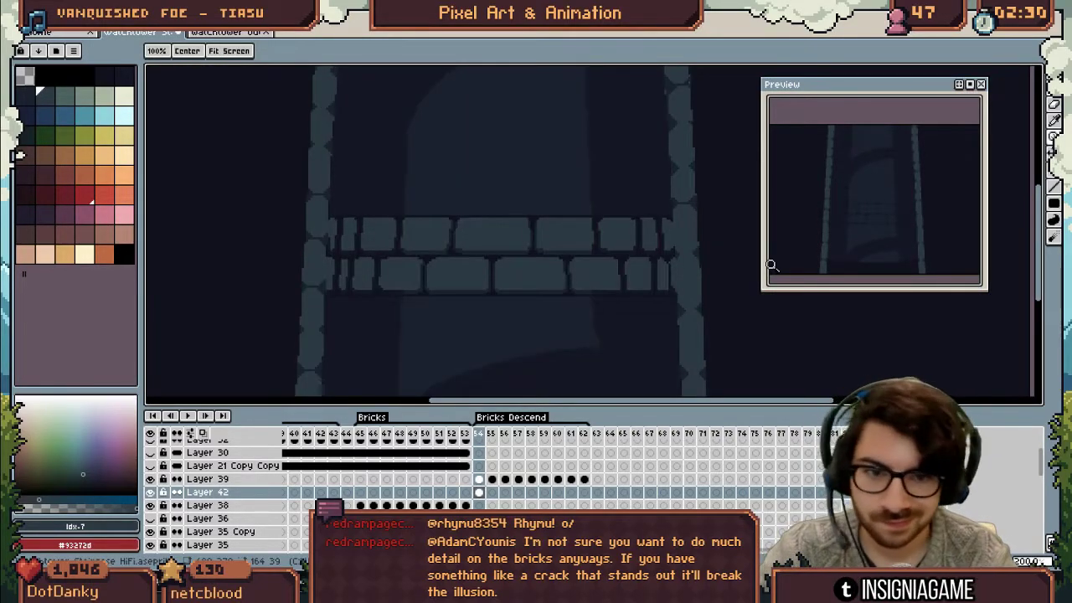
{"action": "key", "text": "ctrl+t"}
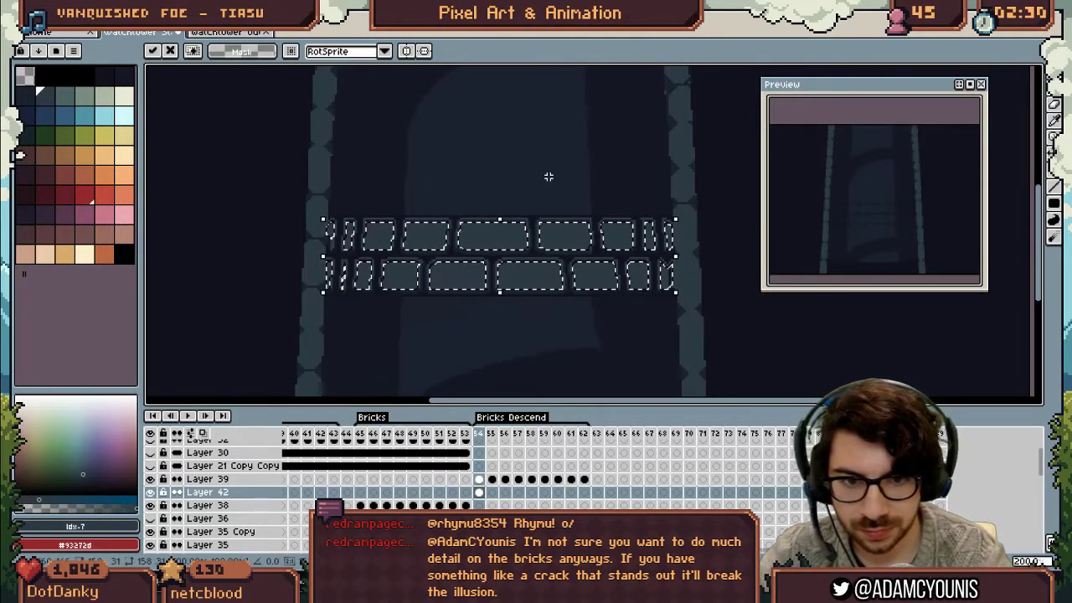
{"action": "key", "text": "Return"}
{"action": "key", "text": "ctrl+d"}
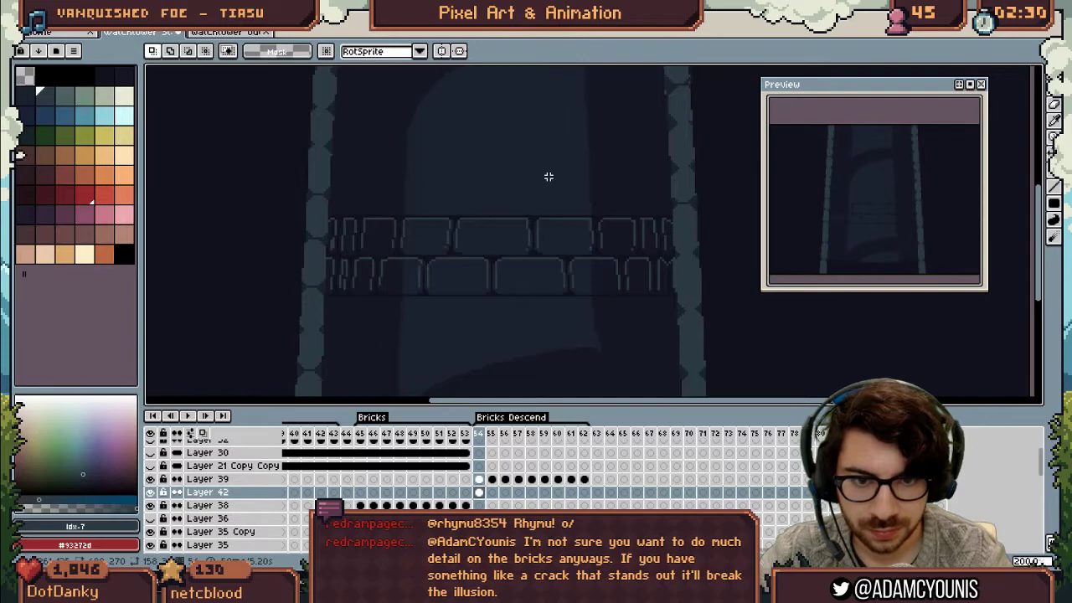
Select the shaded wall strips on both sides of the lit panel and replace their highlight colour Idx-7 with Idx-6 on Layer 42
{"action": "key", "text": "z"}
{"action": "scroll", "coordinate": [444, 172], "scroll_direction": "down", "scroll_amount": 2}
{"action": "scroll", "coordinate": [451, 177], "scroll_direction": "up", "scroll_amount": 1}
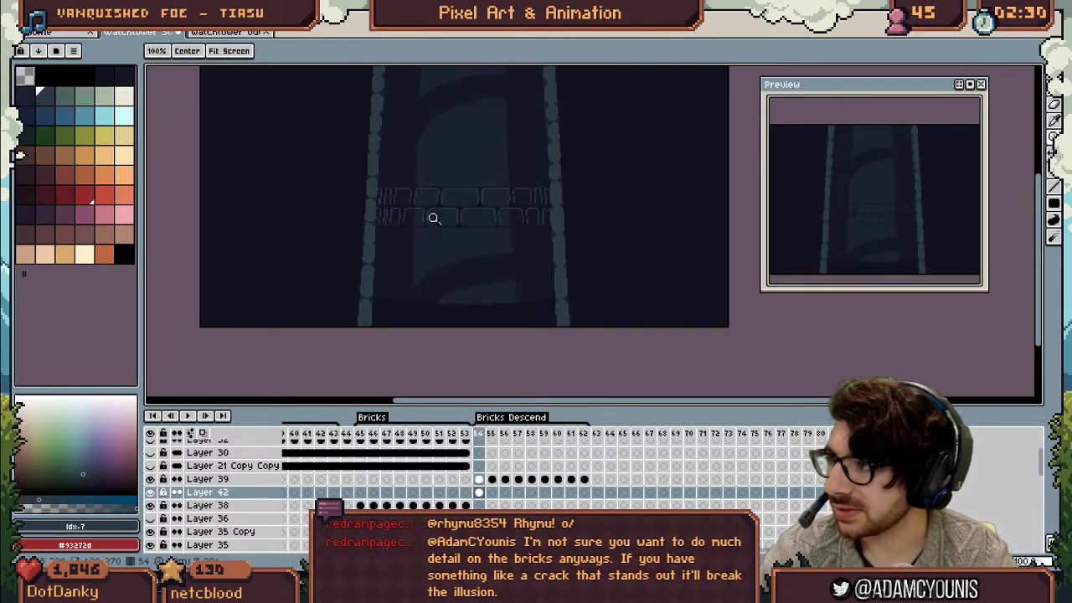
{"action": "scroll", "coordinate": [435, 182], "scroll_direction": "up", "scroll_amount": 1}
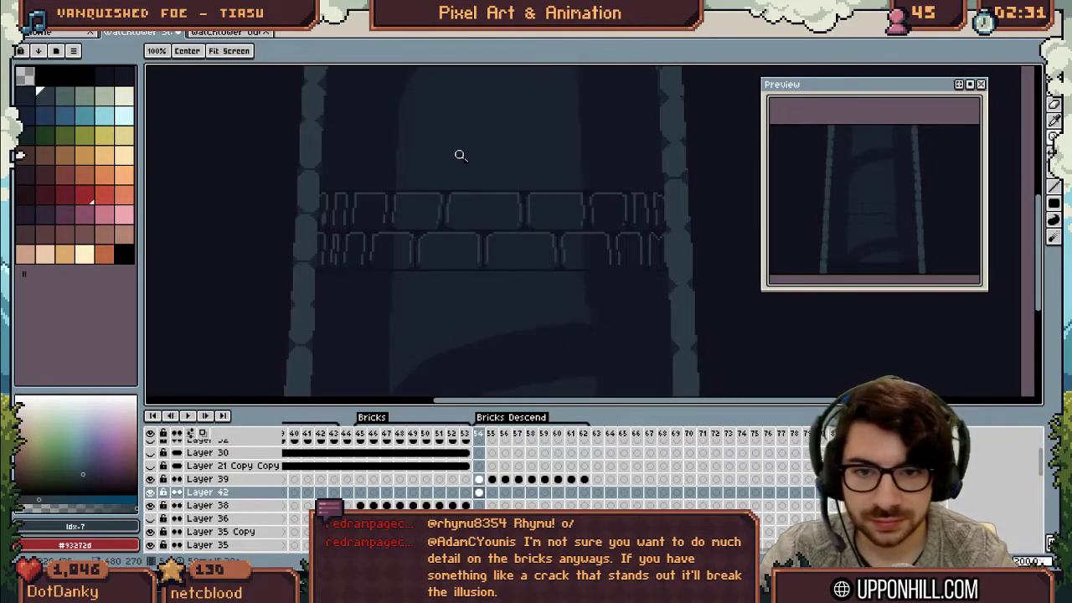
{"action": "scroll", "coordinate": [446, 185], "scroll_direction": "down", "scroll_amount": 1}
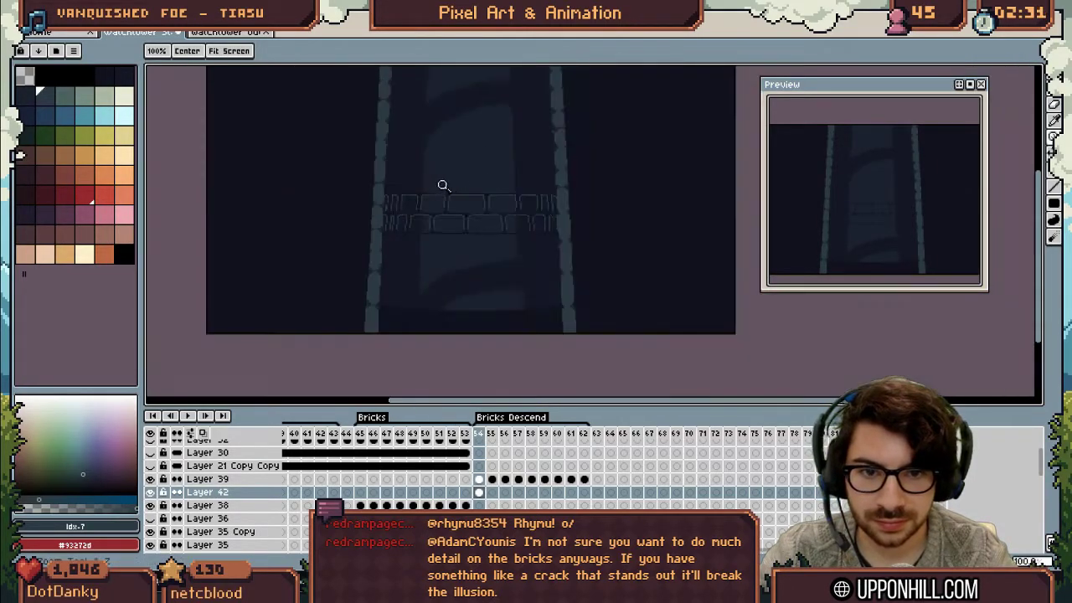
{"action": "left_click_drag", "start_coordinate": [461, 185], "coordinate": [452, 202]}
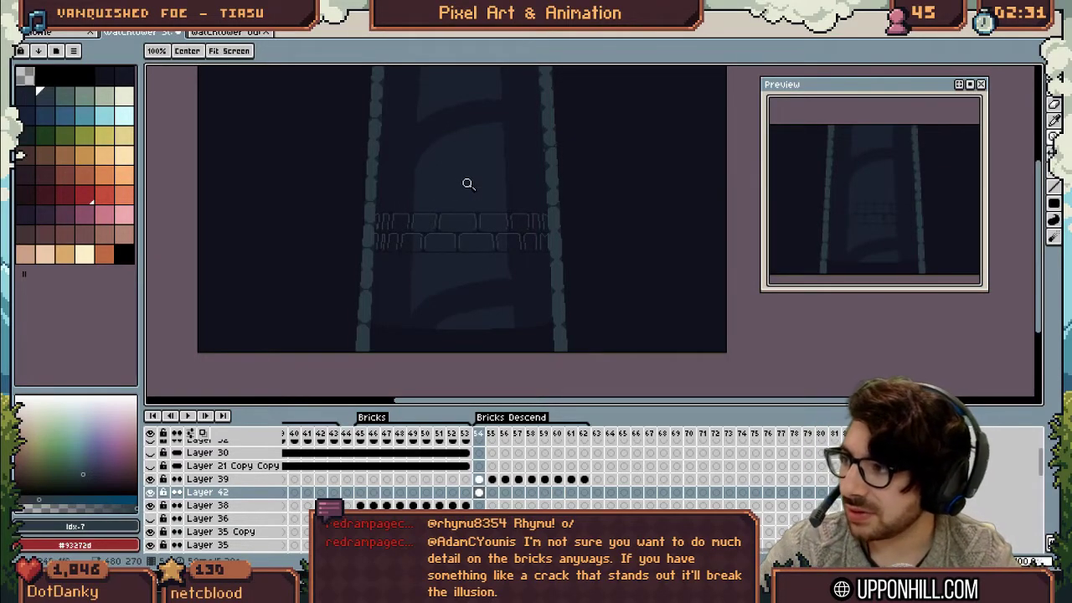
{"action": "scroll", "coordinate": [436, 220], "scroll_direction": "up", "scroll_amount": 1}
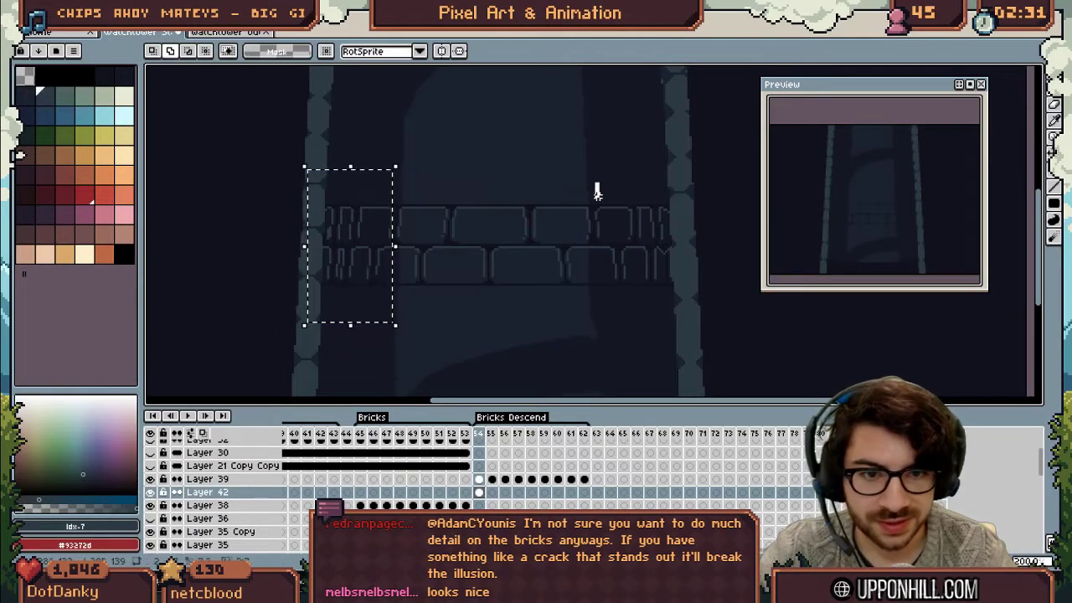
{"action": "left_click_drag", "start_coordinate": [595, 183], "coordinate": [692, 329]}
{"action": "key", "text": "shift+r"}
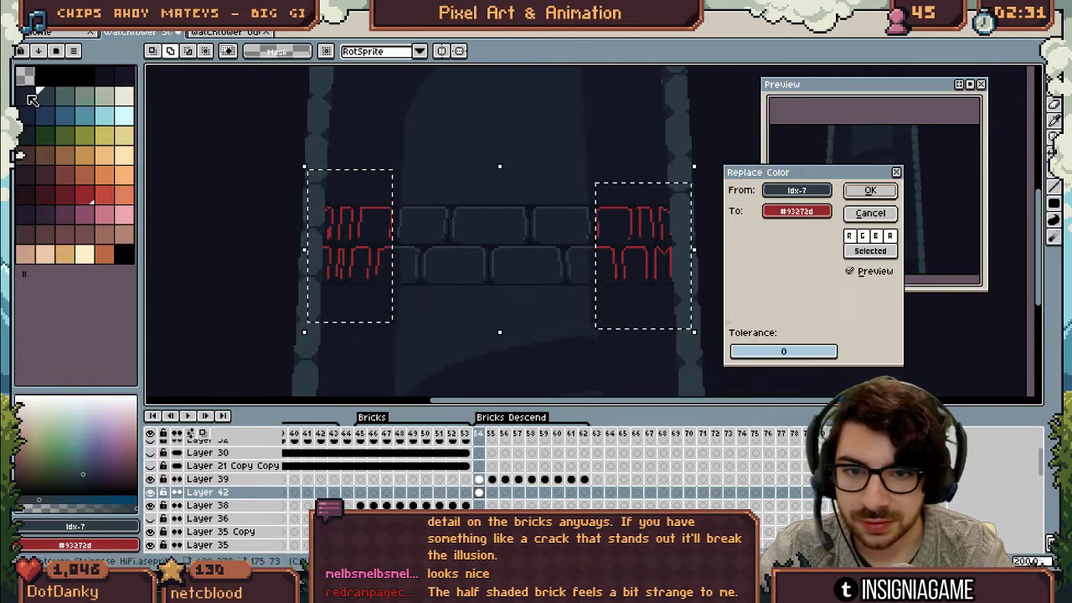
{"action": "right_click", "coordinate": [66, 94]}
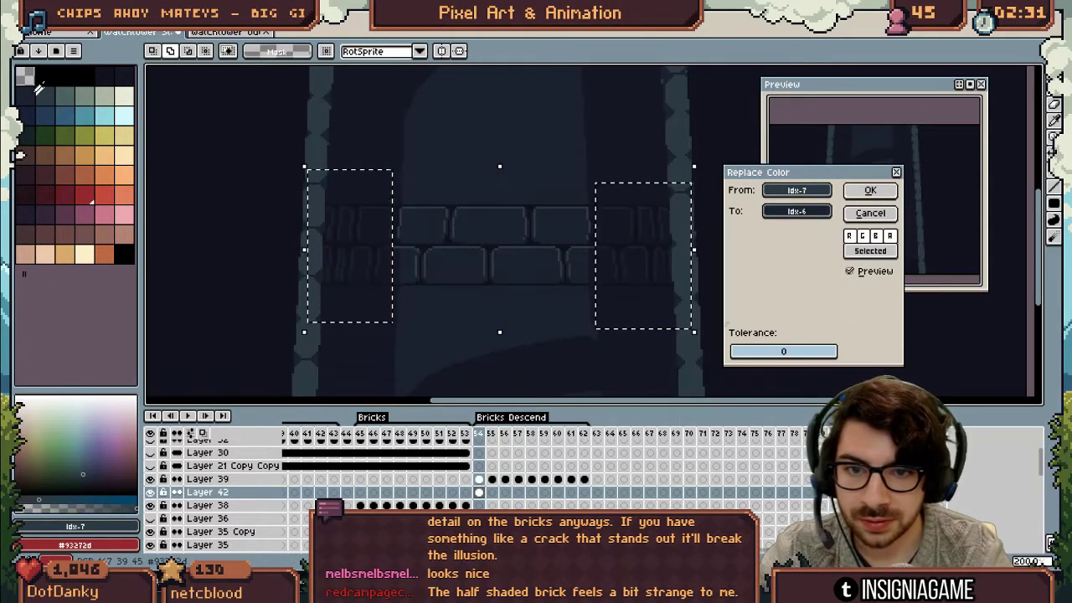
{"action": "left_click", "coordinate": [849, 187]}
{"action": "left_click_drag", "start_coordinate": [509, 330], "coordinate": [488, 330]}
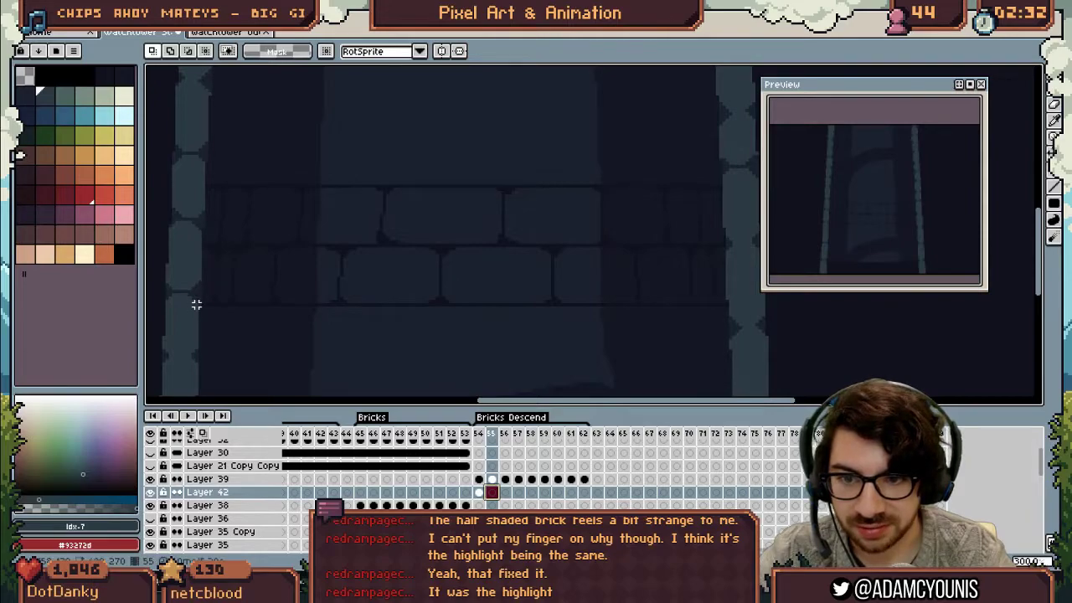
Fill the brick band on Layer 42 in frame 55, cut the expanded brick-line area out of it, and deselect
{"action": "left_click_drag", "start_coordinate": [196, 305], "coordinate": [728, 181]}
{"action": "key", "text": "ctrl"}
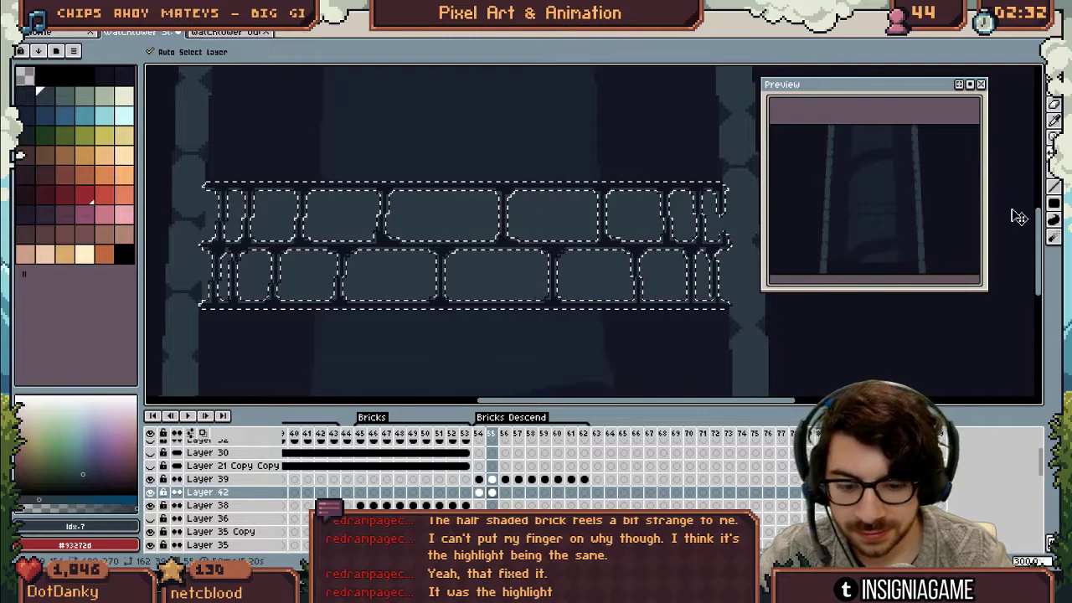
{"action": "key", "text": "ctrl+d"}
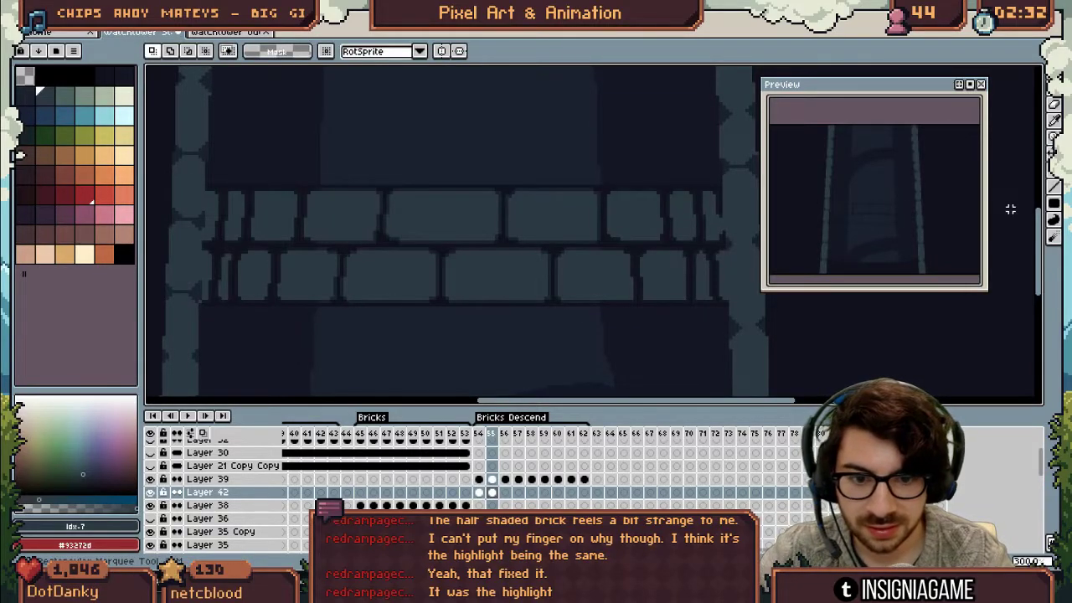
Shift Layer 42's brick fill up about 1 px in frame 55, restore and contract the brick selection by 1 px, and delete the interiors
{"action": "key", "text": "v"}
{"action": "left_click_drag", "start_coordinate": [461, 275], "coordinate": [461, 272]}
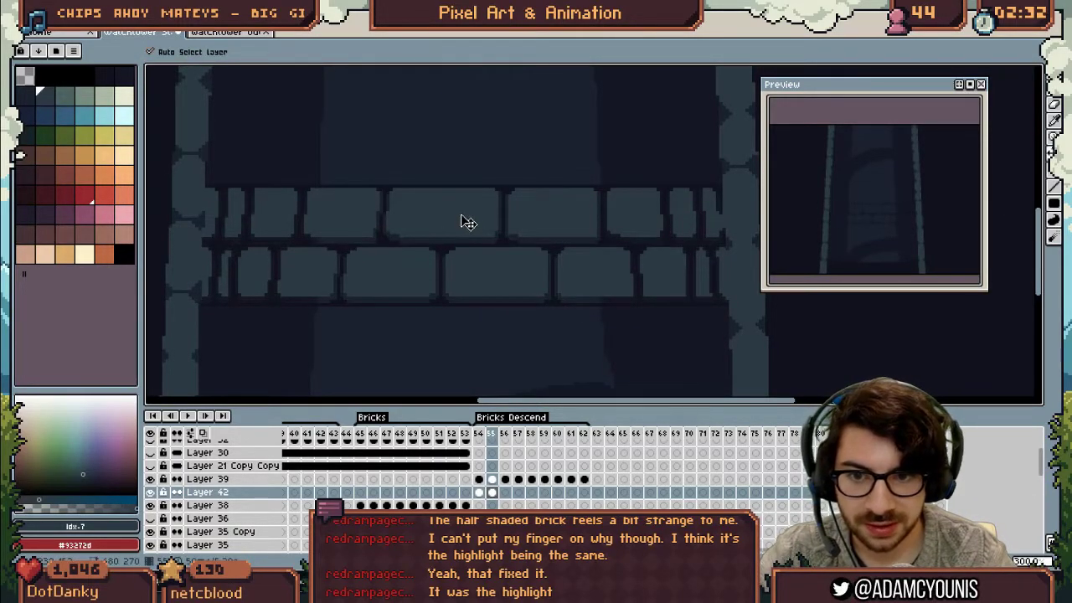
{"action": "key", "text": "ctrl+shift+d"}
{"action": "left_click", "coordinate": [188, 23]}
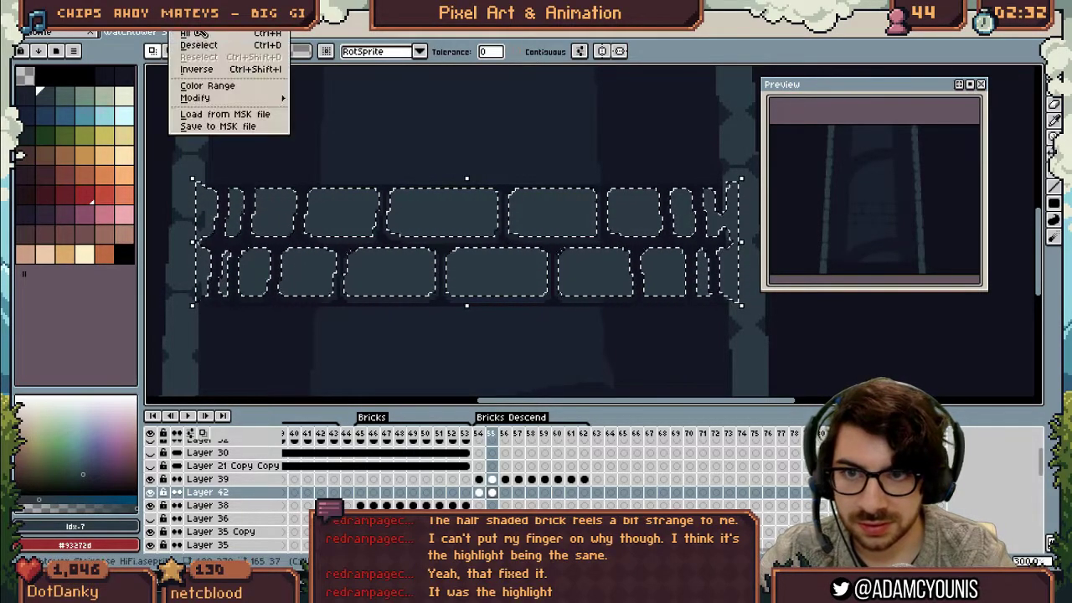
{"action": "mouse_move", "coordinate": [216, 99]}
{"action": "left_click", "coordinate": [321, 123]}
{"action": "type", "text": "1"}
{"action": "key", "text": "Return"}
{"action": "key", "text": "Return"}
{"action": "key", "text": "Delete"}
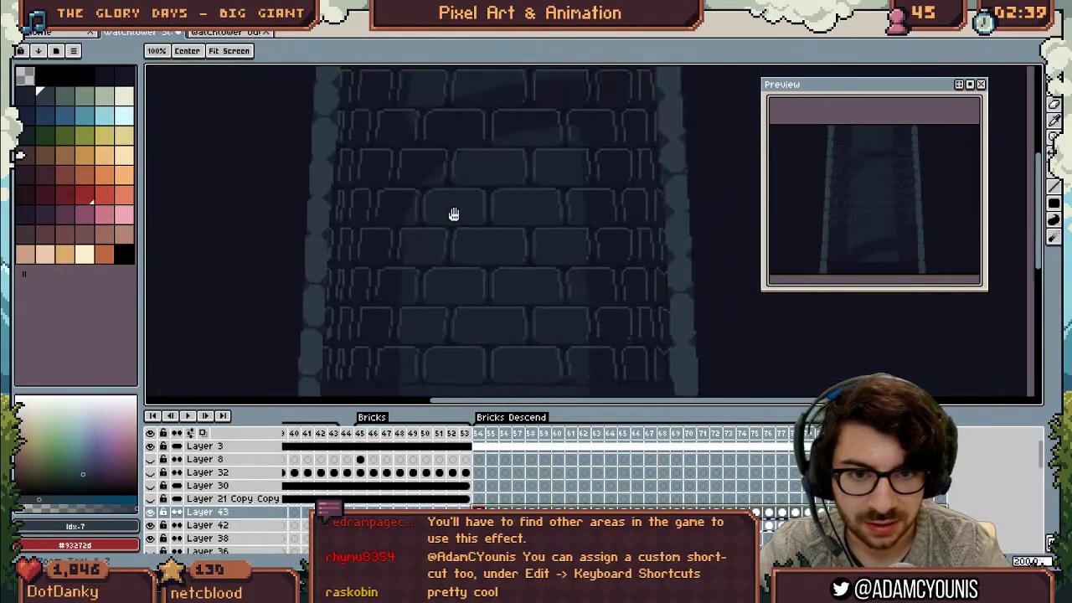
Merge Layer 43 down into Layer 42 and add a new empty layer above it
{"action": "scroll", "coordinate": [463, 228], "scroll_direction": "down", "scroll_amount": 2}
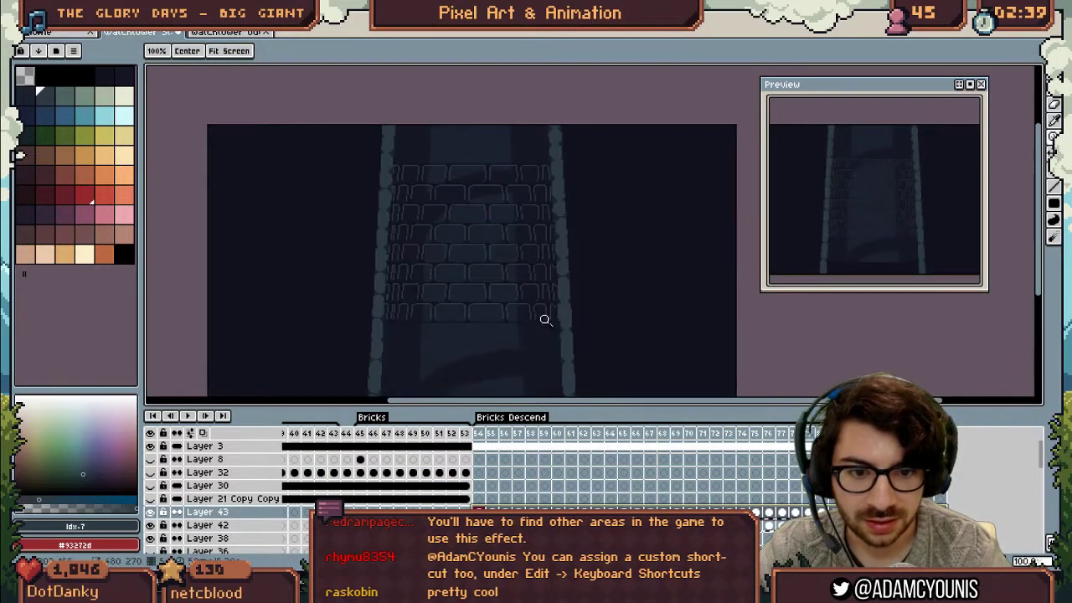
{"action": "right_click", "coordinate": [288, 524]}
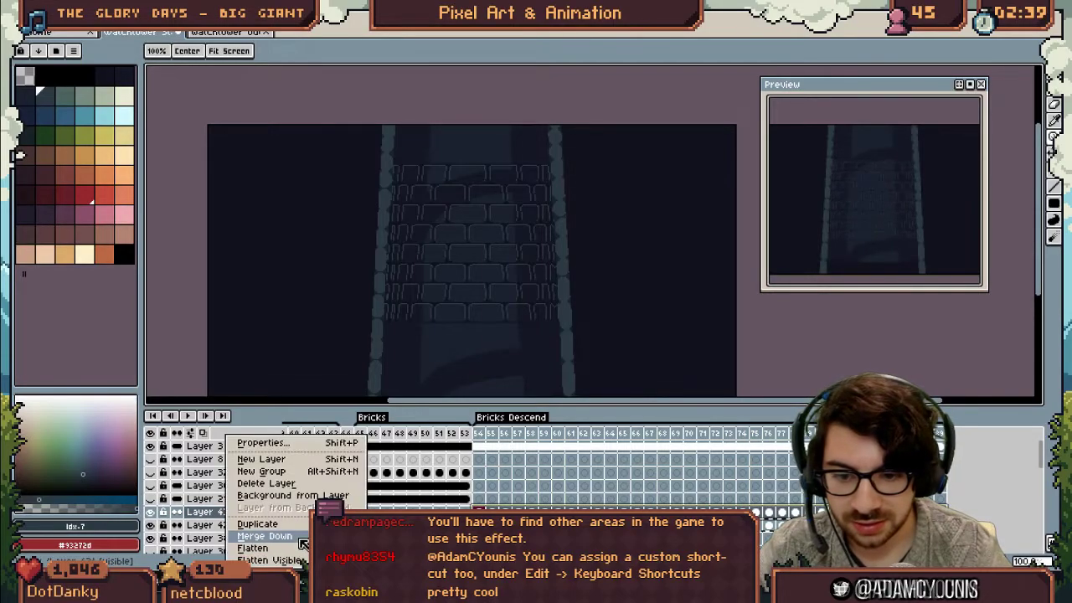
{"action": "left_click", "coordinate": [259, 484]}
{"action": "key", "text": "shift+n"}
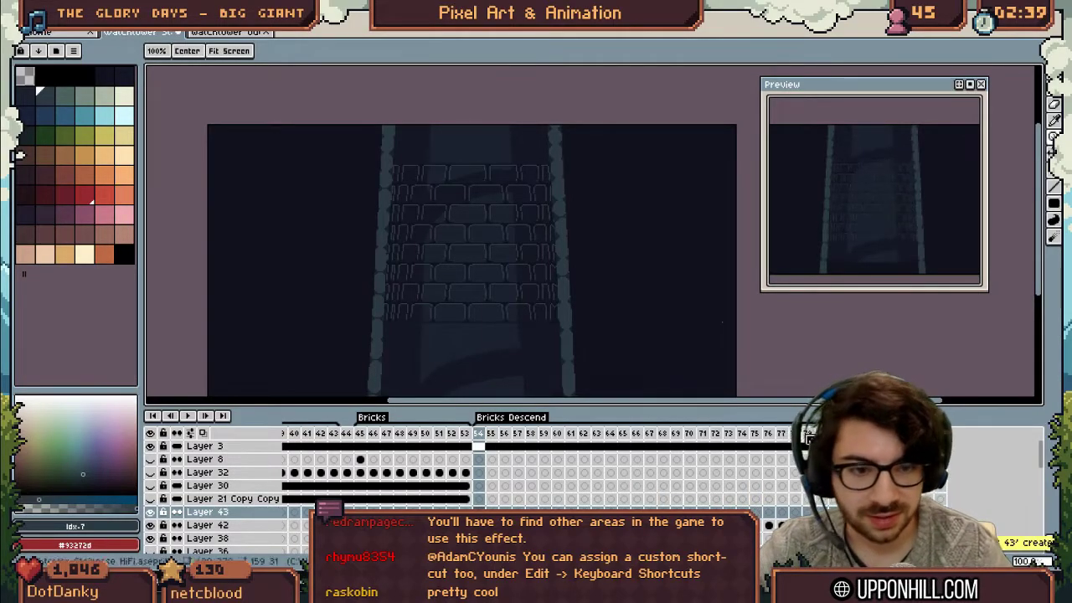
Select Layer 42's cels from frame 54 onward and move their bricks up towards the canvas's upper edge
{"action": "left_click_drag", "start_coordinate": [939, 525], "coordinate": [479, 525]}
{"action": "left_click_drag", "start_coordinate": [464, 257], "coordinate": [444, 194]}
{"action": "left_click_drag", "start_coordinate": [461, 236], "coordinate": [459, 220]}
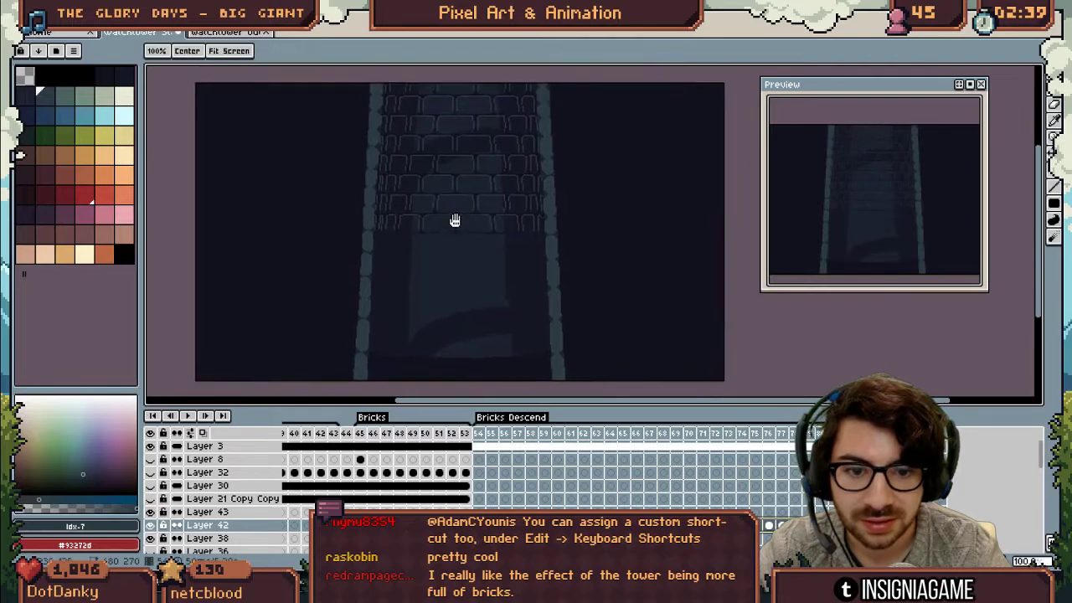
Duplicate Layer 42, move the copy down to continue the bricks to the canvas bottom, and merge it into Layer 42
{"action": "scroll", "coordinate": [465, 205], "scroll_direction": "up", "scroll_amount": 1}
{"action": "left_click_drag", "start_coordinate": [467, 256], "coordinate": [464, 328]}
{"action": "scroll", "coordinate": [485, 303], "scroll_direction": "down", "scroll_amount": 2}
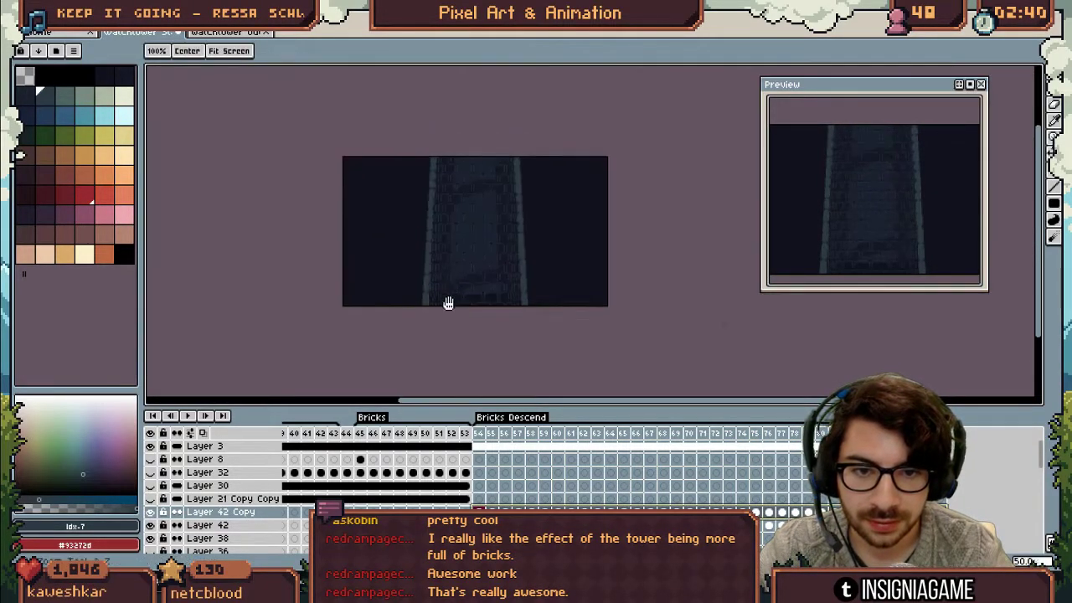
{"action": "right_click", "coordinate": [260, 513]}
{"action": "left_click", "coordinate": [281, 537]}
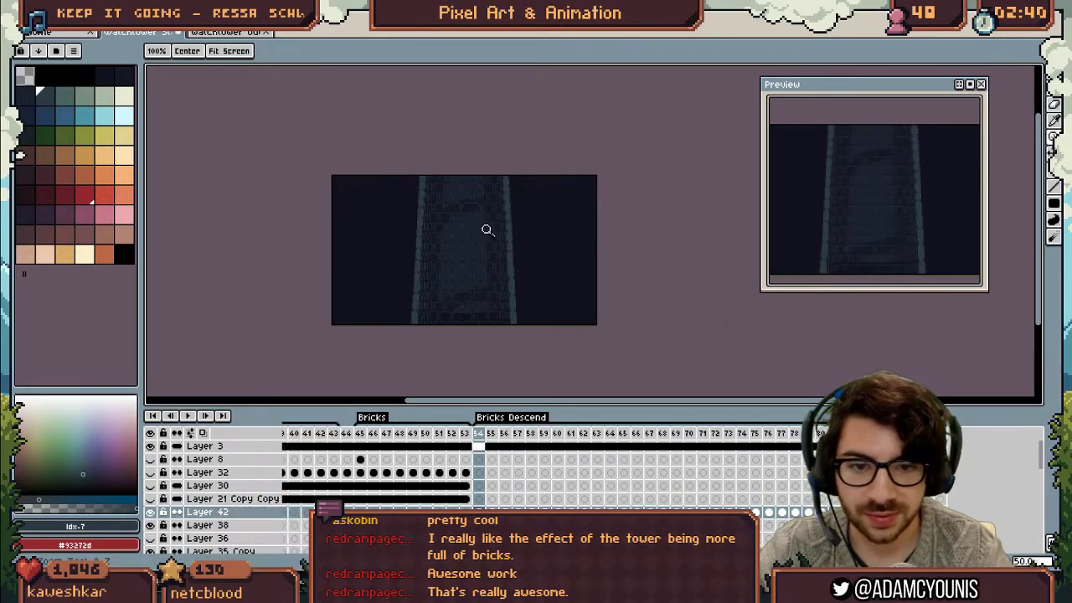
Locate the wall layer behind the bricks and select Layer 42's cels from frame 54 onward
{"action": "scroll", "coordinate": [495, 229], "scroll_direction": "up", "scroll_amount": 1}
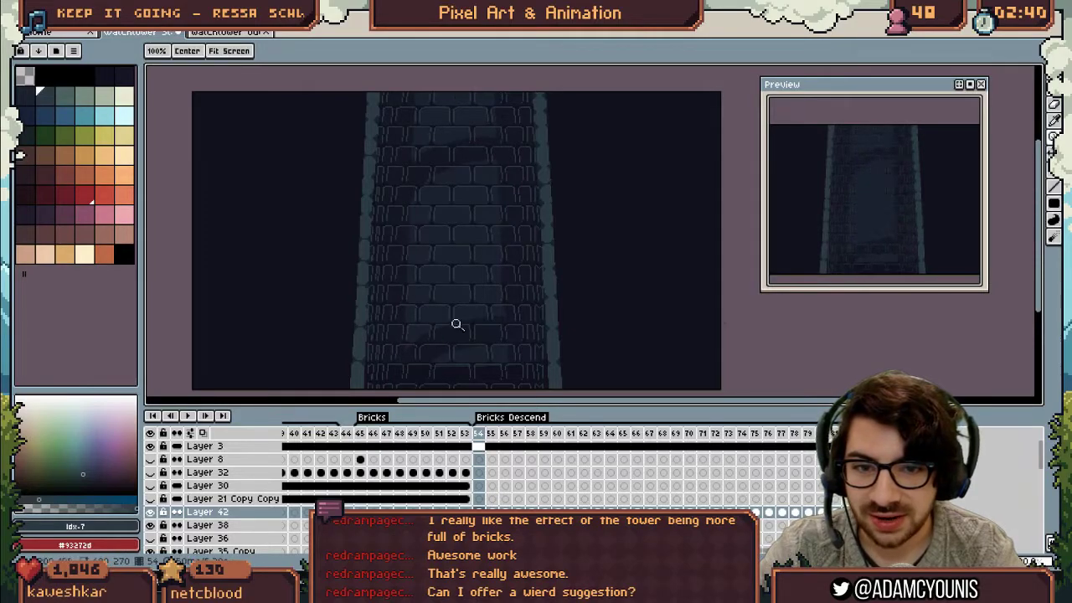
{"action": "key", "text": "v"}
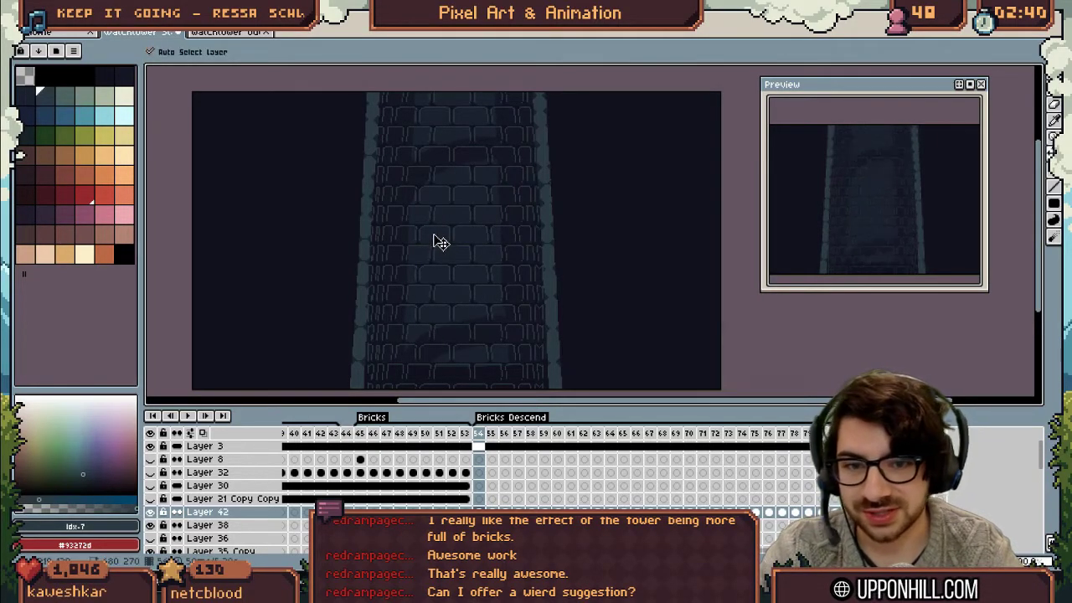
{"action": "left_click", "coordinate": [442, 242]}
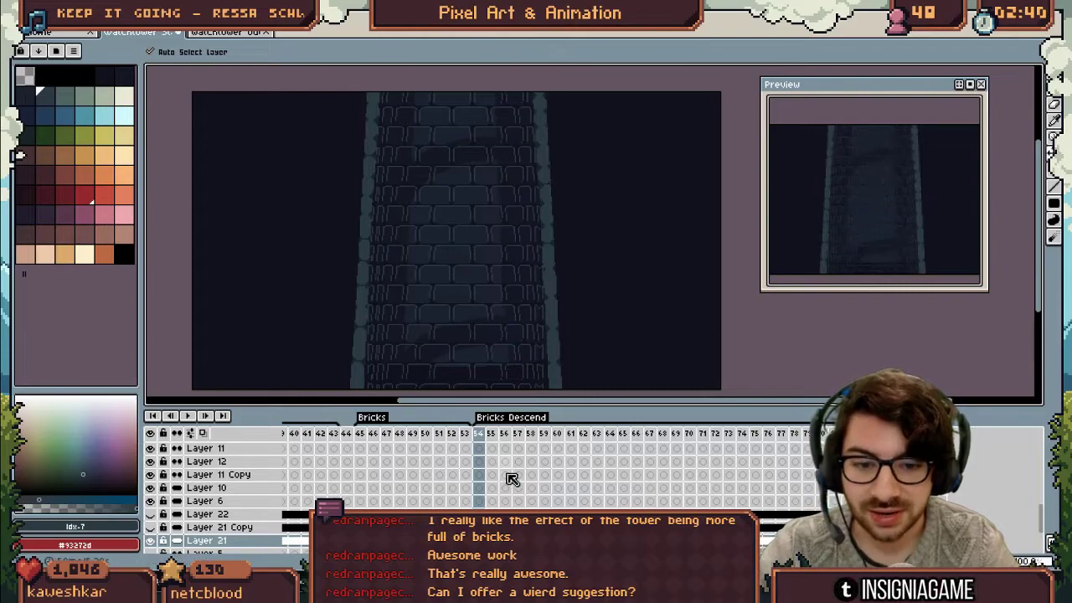
{"action": "left_click_drag", "start_coordinate": [509, 479], "coordinate": [483, 530]}
{"action": "left_click_drag", "start_coordinate": [902, 504], "coordinate": [442, 504]}
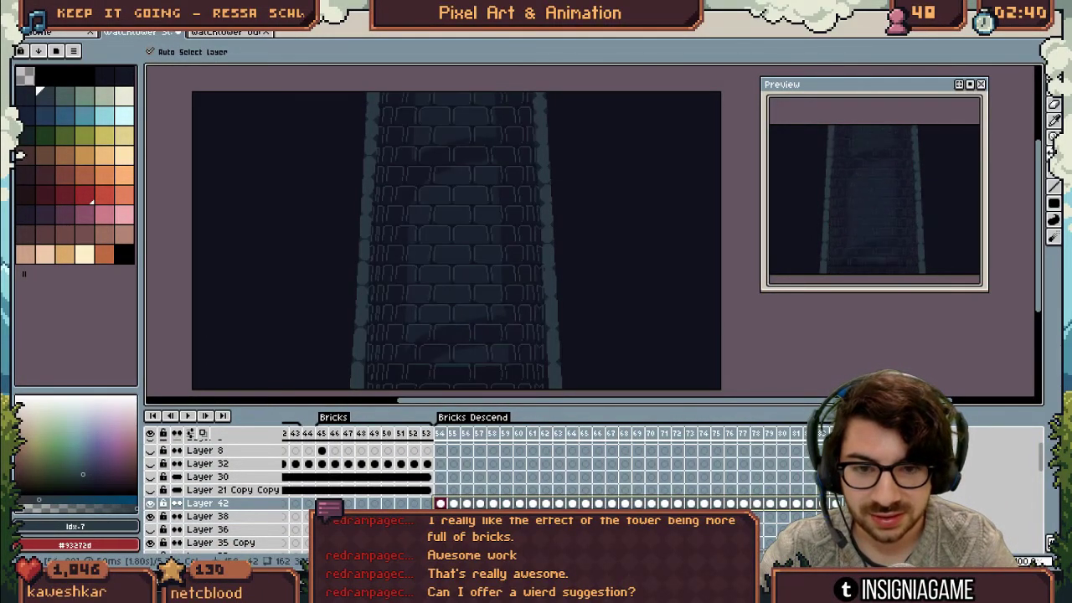
{"action": "key", "text": "space"}
{"action": "left_click_drag", "start_coordinate": [461, 329], "coordinate": [448, 268]}
{"action": "left_click_drag", "start_coordinate": [484, 485], "coordinate": [460, 427]}
{"action": "key", "text": "ctrl"}
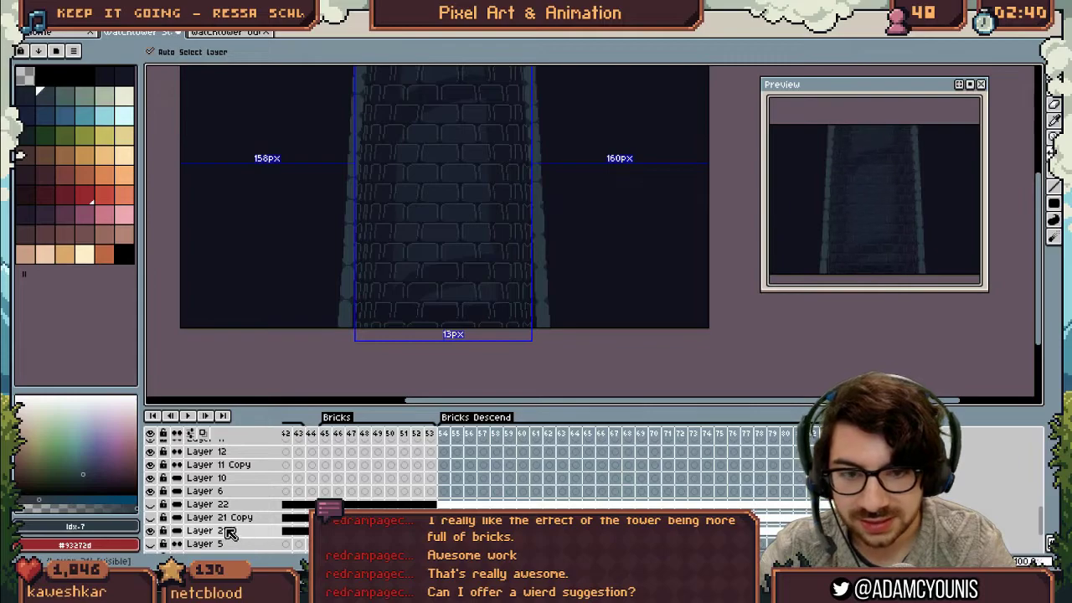
Select all the lit wall panels behind the bricks in frame 54 and select Layer 42's cels from that frame onward
{"action": "left_click", "coordinate": [421, 252]}
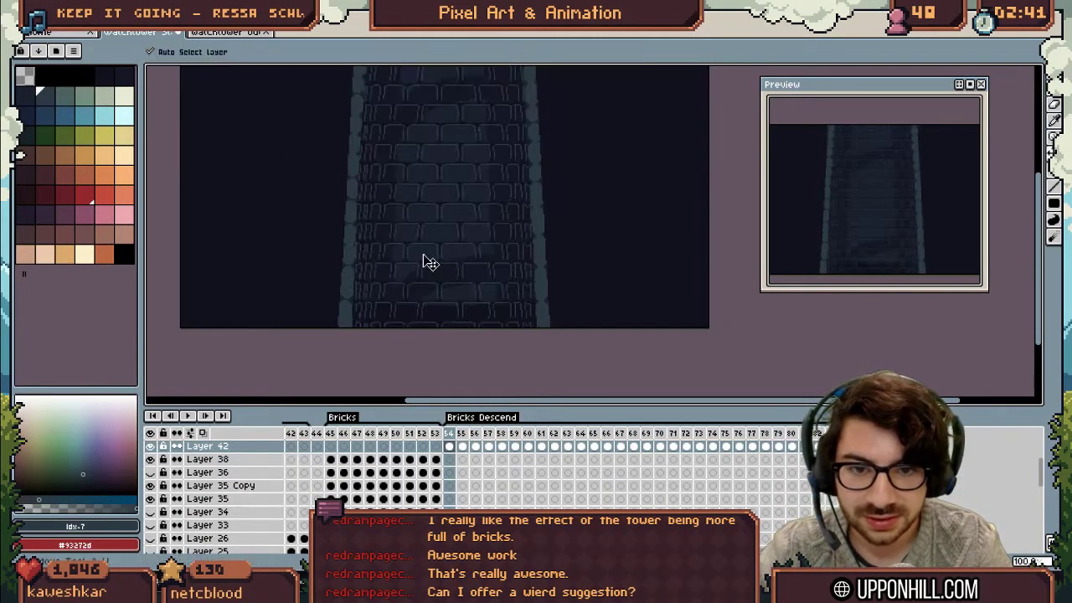
{"action": "left_click", "coordinate": [424, 255], "text": "ctrl"}
{"action": "left_click", "coordinate": [423, 257]}
{"action": "left_click_drag", "start_coordinate": [434, 233], "coordinate": [414, 273]}
{"action": "left_click_drag", "start_coordinate": [478, 437], "coordinate": [407, 587]}
{"action": "key", "text": "shift"}
{"action": "left_click", "coordinate": [378, 501]}
{"action": "left_click_drag", "start_coordinate": [839, 433], "coordinate": [377, 433]}
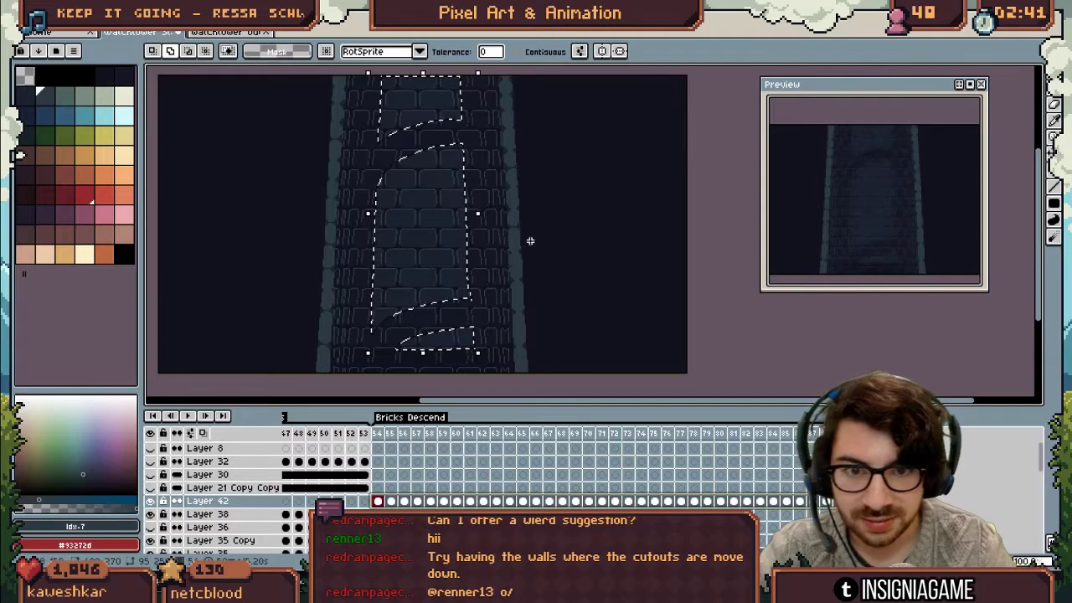
Invert the lit-panel selection and replace Layer 42's highlight colour Idx-7 outside the panels with a darker colour sampled from the canvas
{"action": "key", "text": "shift+r"}
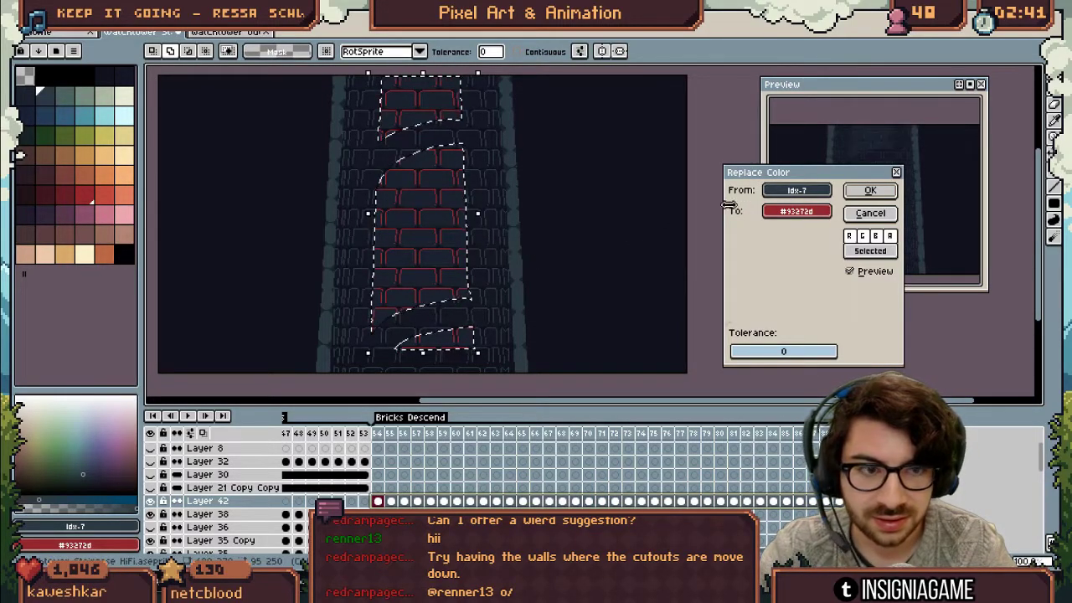
{"action": "left_click", "coordinate": [870, 213]}
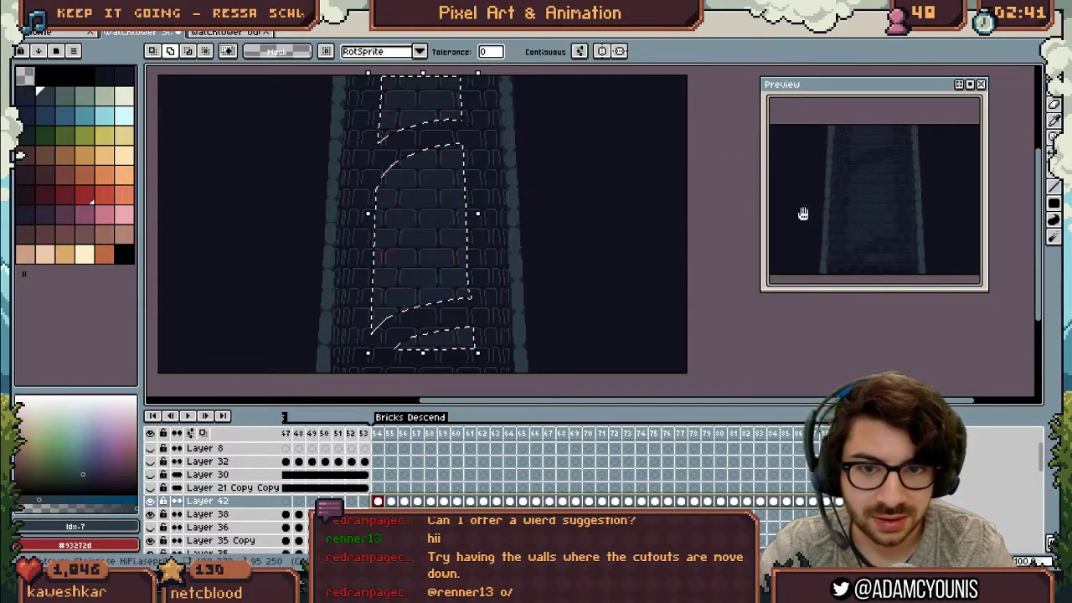
{"action": "left_click", "coordinate": [184, 22]}
{"action": "left_click", "coordinate": [192, 70]}
{"action": "key", "text": "shift+r"}
{"action": "left_click_drag", "start_coordinate": [789, 214], "coordinate": [381, 212]}
{"action": "left_click", "coordinate": [868, 191]}
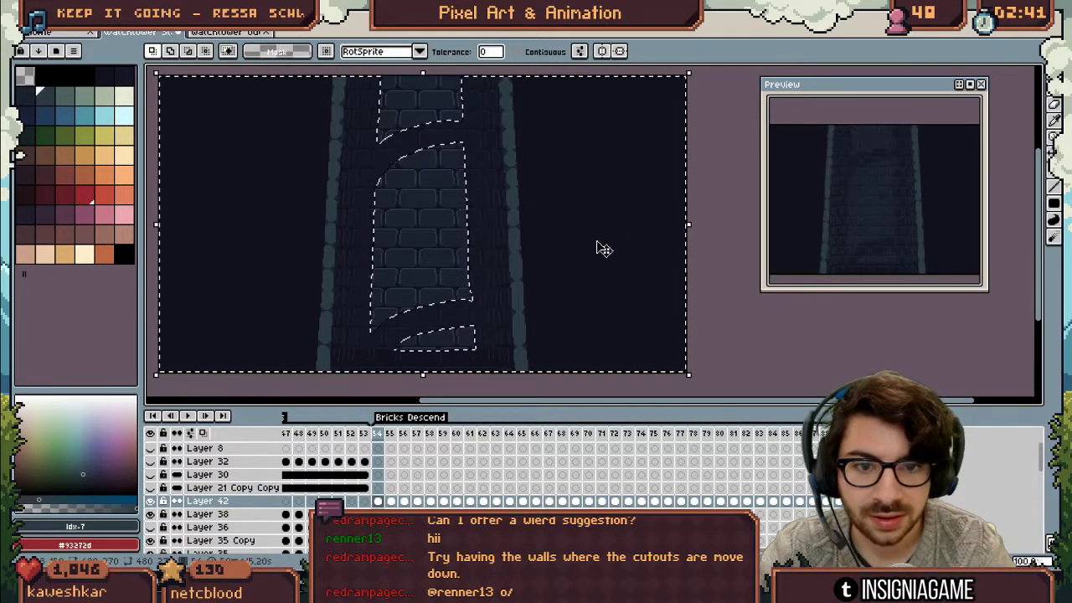
Deselect and play the Bricks Descend animation to check the shaded highlights
{"action": "key", "text": "ctrl+d"}
{"action": "key", "text": "z"}
{"action": "scroll", "coordinate": [522, 242], "scroll_direction": "down", "scroll_amount": 1}
{"action": "scroll", "coordinate": [509, 261], "scroll_direction": "up", "scroll_amount": 1}
{"action": "left_click_drag", "start_coordinate": [507, 240], "coordinate": [532, 247]}
{"action": "key", "text": "Return"}
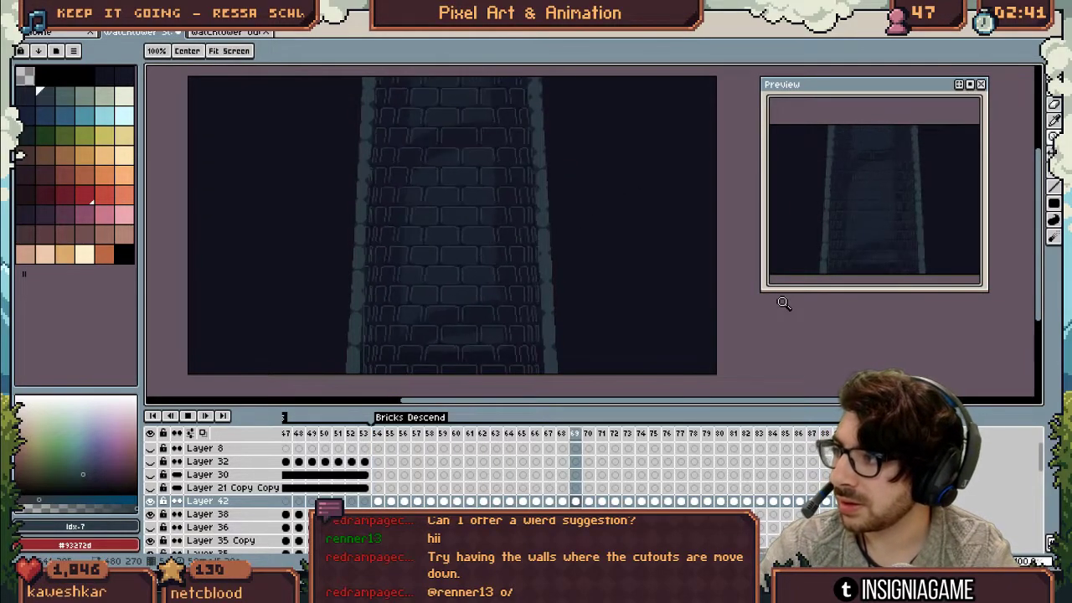
{"action": "key", "text": "Return"}
Restore the inverted panel selection and reselect Layer 42's cels back to frame 54
{"action": "key", "text": "ctrl+z"}
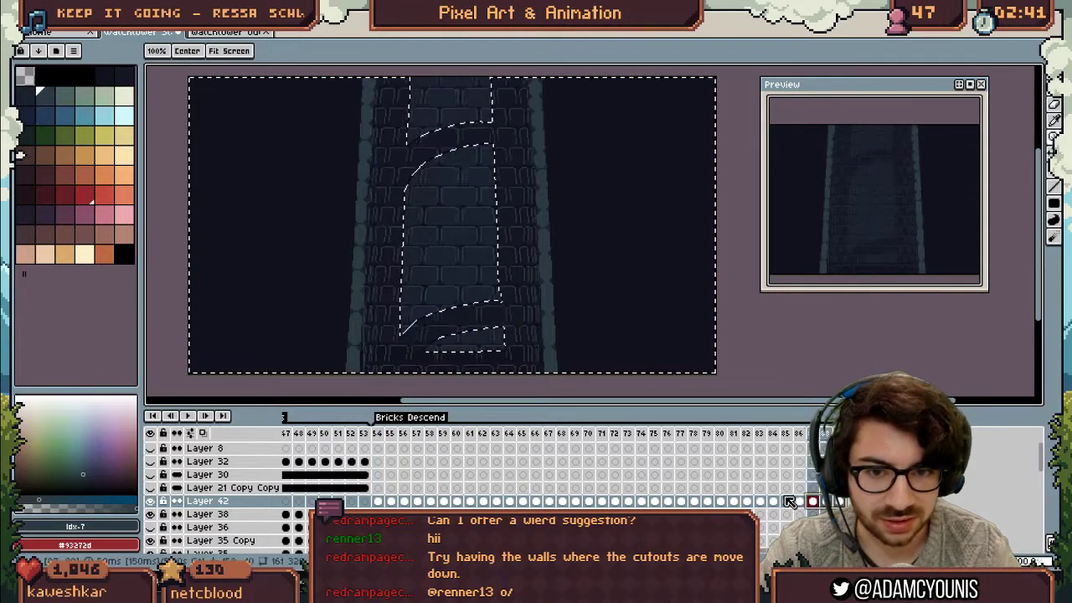
{"action": "left_click", "coordinate": [380, 501]}
{"action": "key", "text": "Return"}
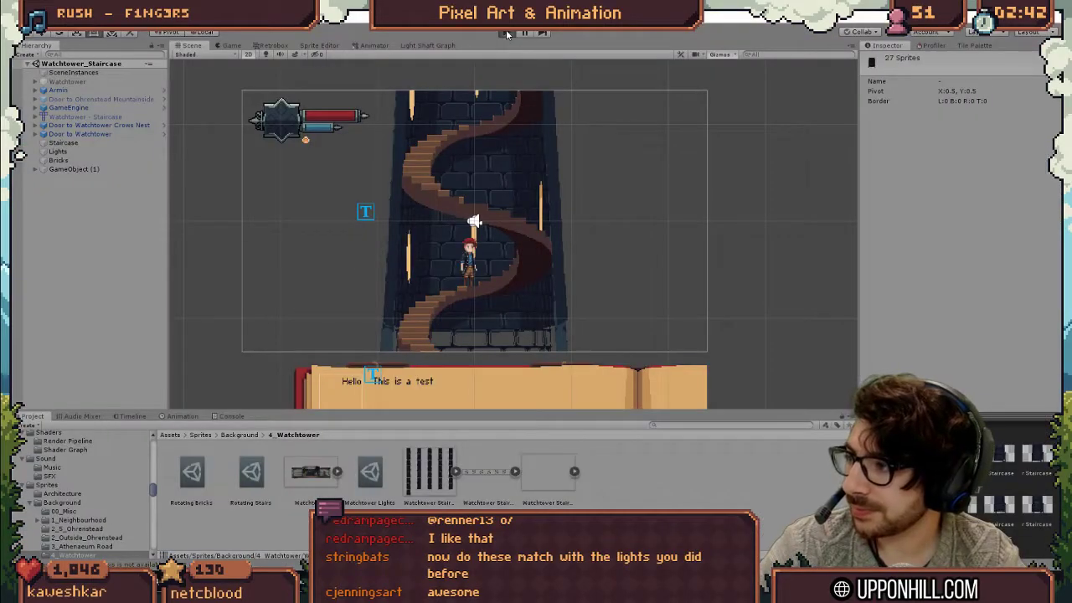
Run the Watchtower_Staircase scene in Unity to preview the rotating bricks in game
{"action": "left_click", "coordinate": [506, 29]}
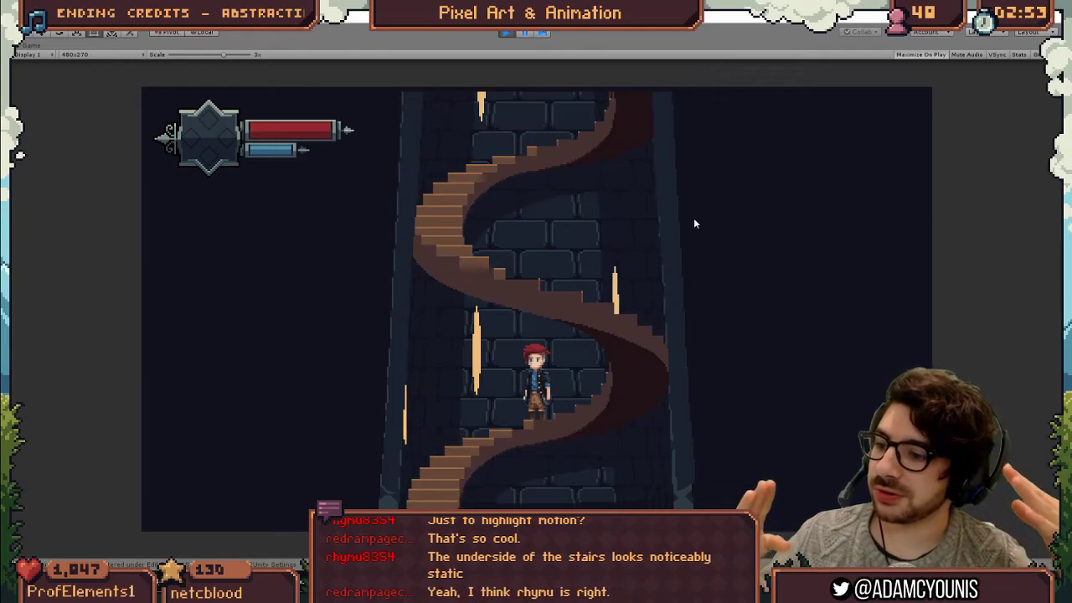
{"action": "key", "text": "super"}
{"action": "key", "text": "super"}
{"action": "key", "text": "alt+Tab"}
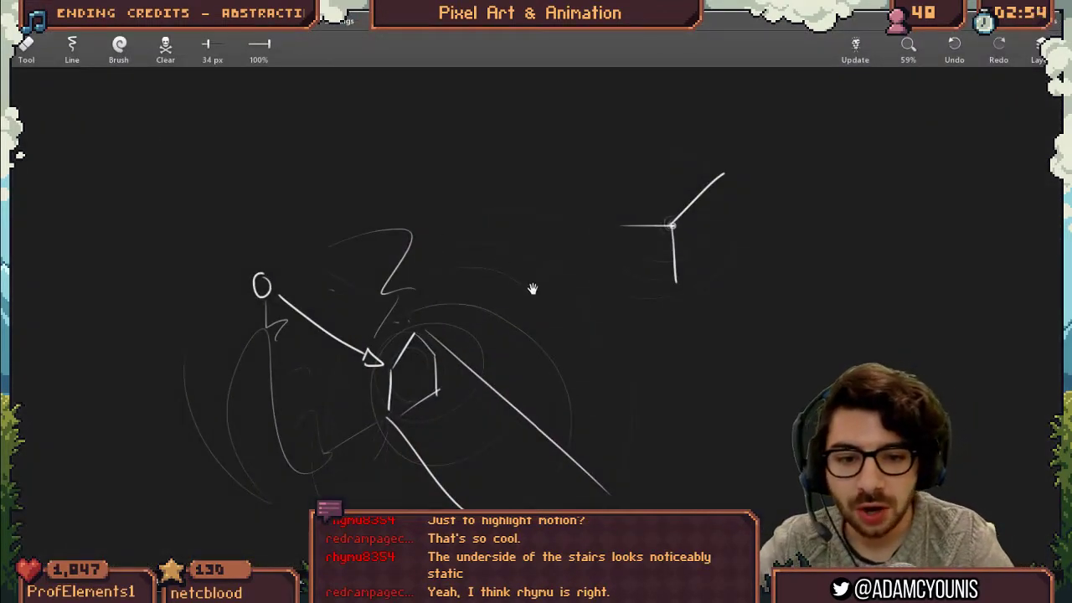
{"action": "left_click_drag", "start_coordinate": [533, 287], "coordinate": [257, 259]}
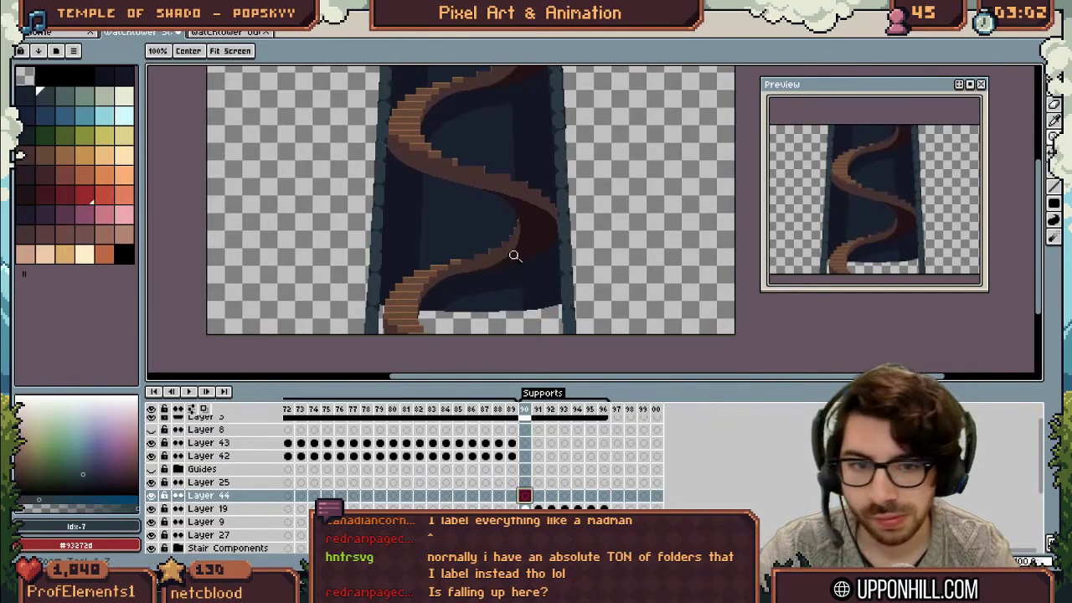
Draw a diagonal support beam under the dark stair underside on Layer 44 in frame 90, using a 4 px brush and red Idx-39
{"action": "left_click", "coordinate": [518, 255]}
{"action": "left_click_drag", "start_coordinate": [549, 254], "coordinate": [516, 250]}
{"action": "key", "text": "v"}
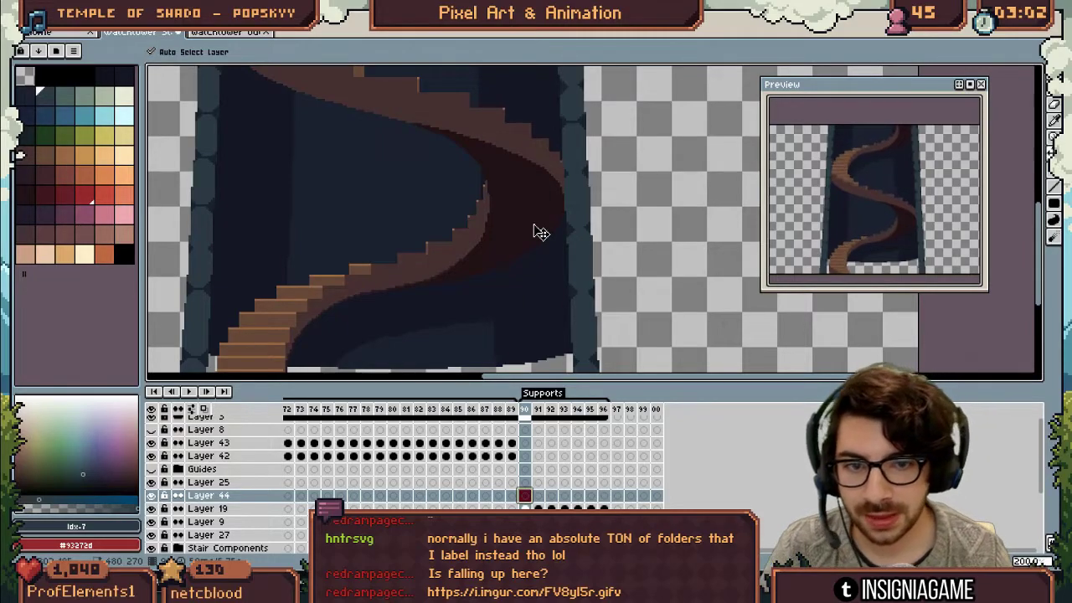
{"action": "left_click", "coordinate": [87, 198]}
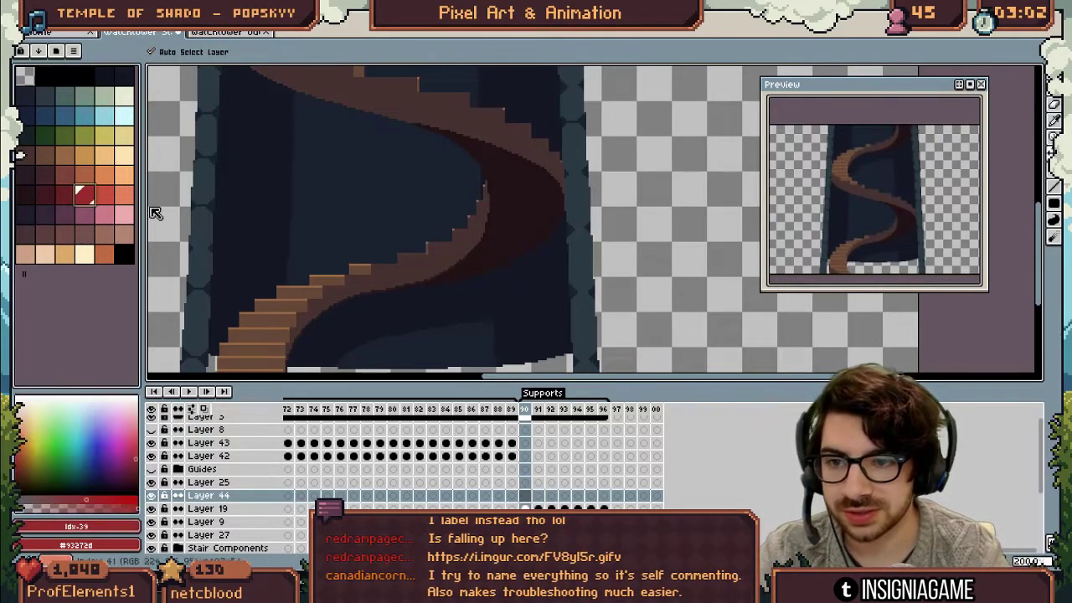
{"action": "key", "text": "b"}
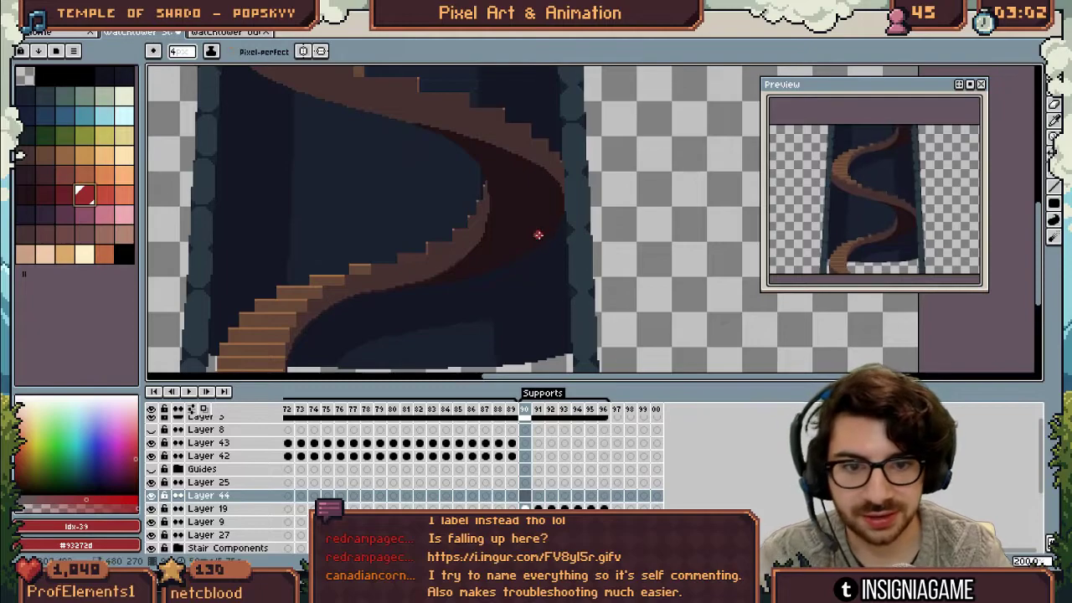
{"action": "left_click_drag", "start_coordinate": [522, 231], "coordinate": [516, 221]}
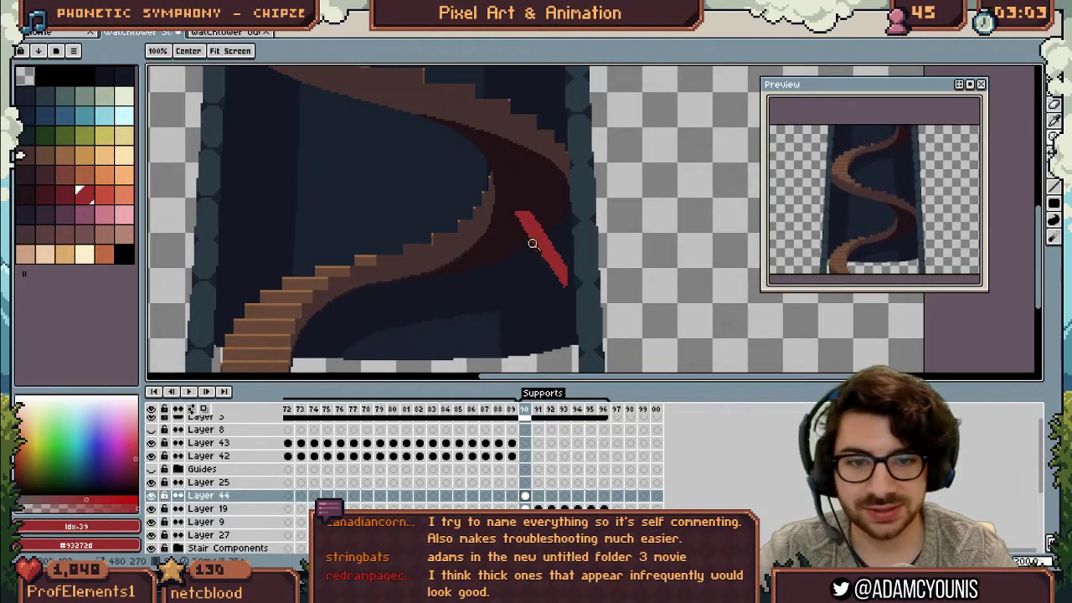
{"action": "key", "text": "b"}
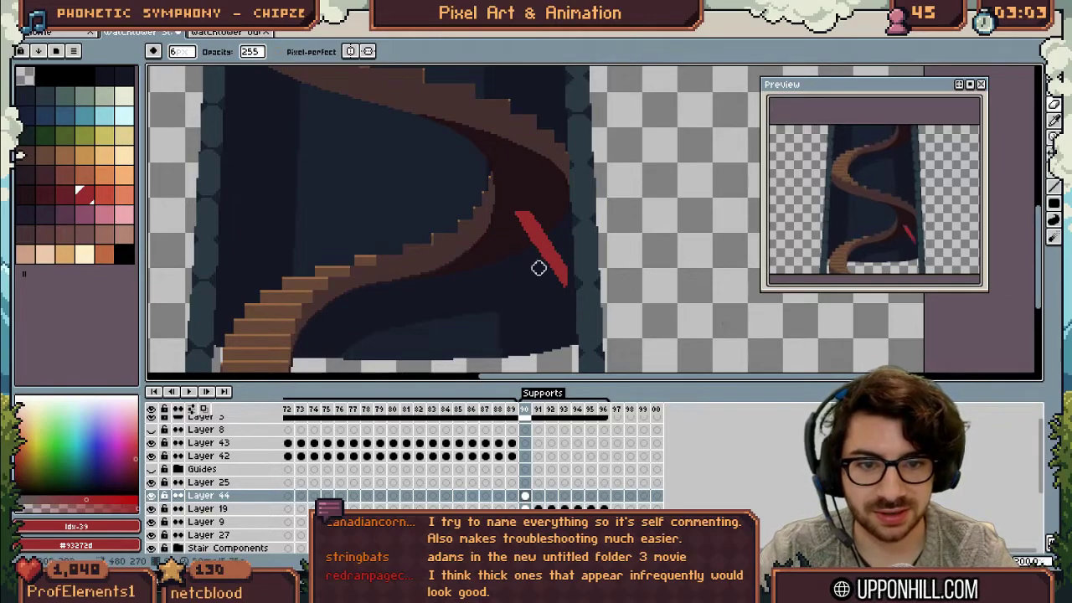
{"action": "key", "text": "e"}
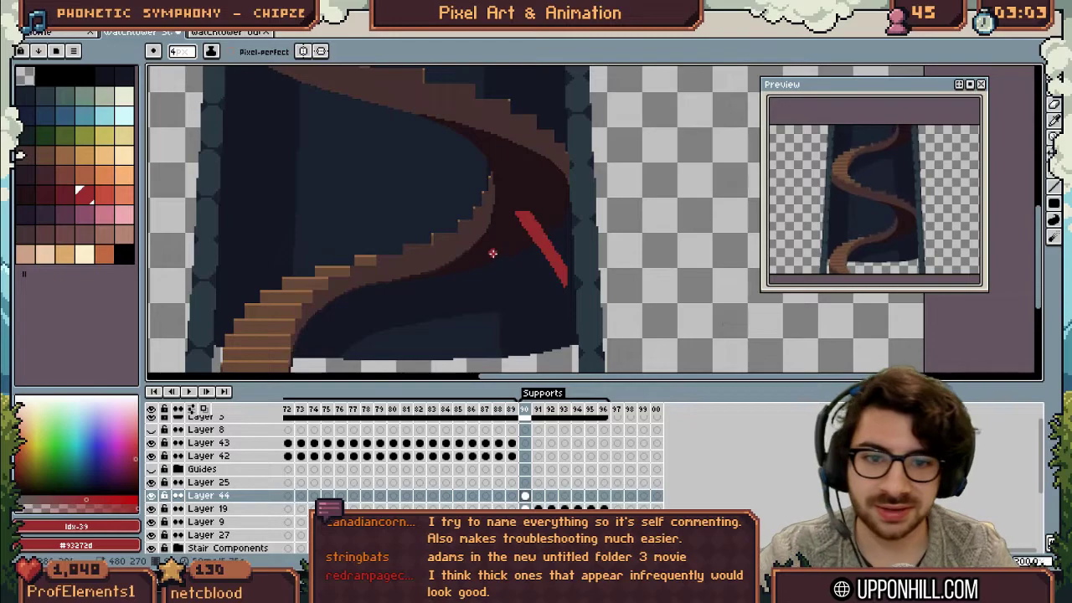
{"action": "left_click_drag", "start_coordinate": [495, 249], "coordinate": [531, 281]}
{"action": "key", "text": "ctrl+z"}
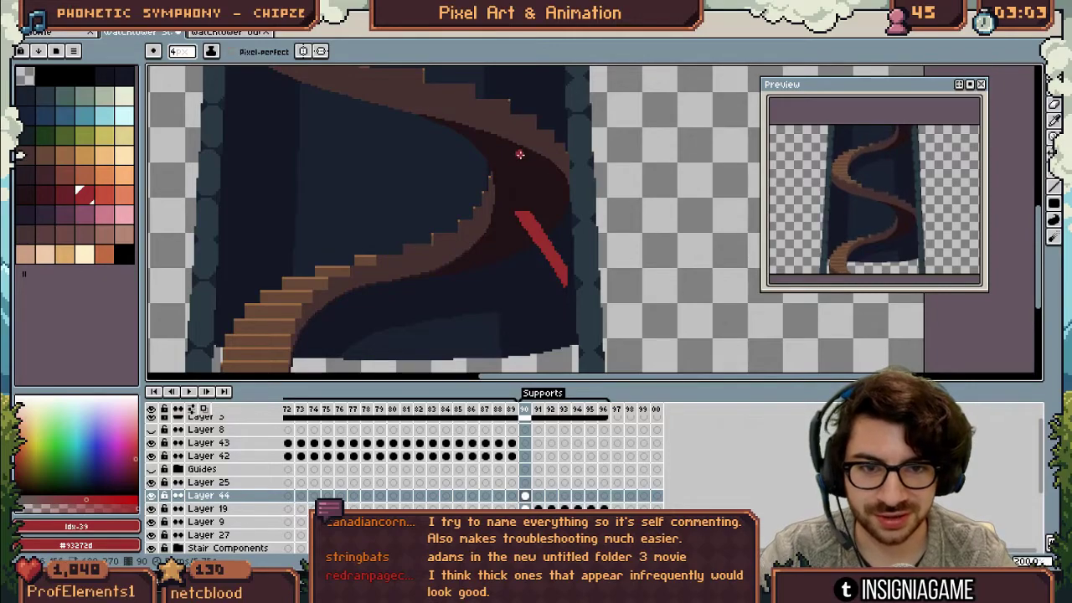
Draw a short red support below the lower flight of stairs on Layer 44 in frame 90
{"action": "left_click_drag", "start_coordinate": [418, 281], "coordinate": [418, 304]}
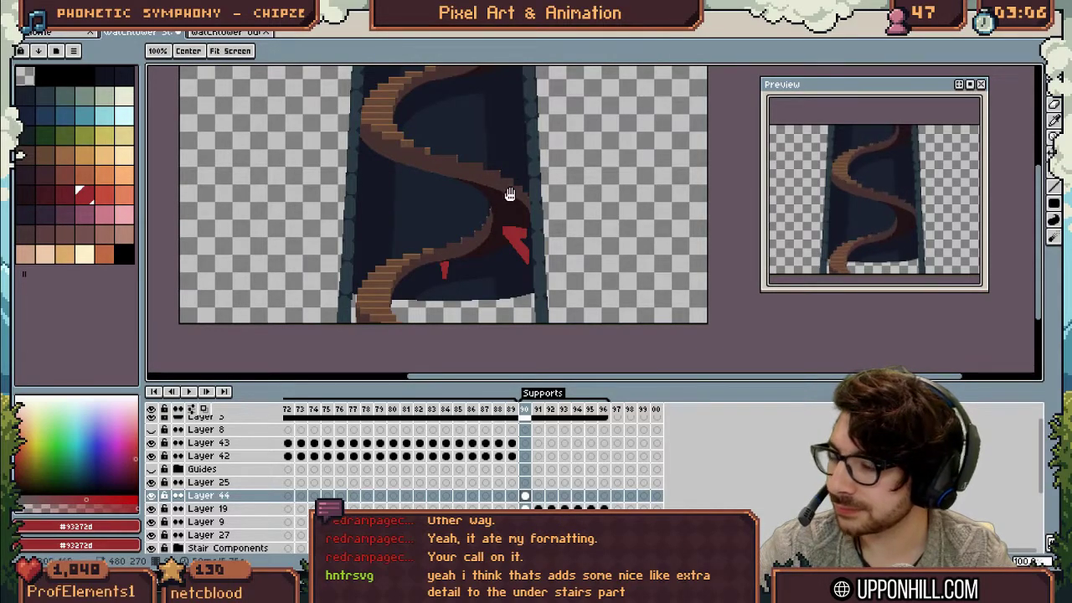
{"action": "scroll", "coordinate": [510, 198], "scroll_direction": "down", "scroll_amount": 1}
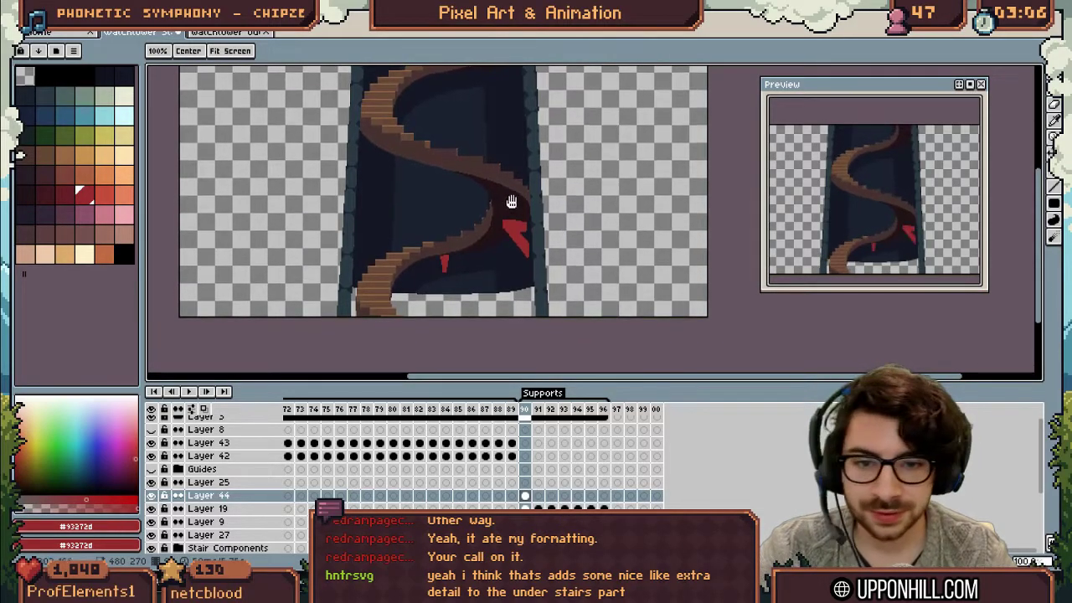
{"action": "scroll", "coordinate": [503, 251], "scroll_direction": "up", "scroll_amount": 2}
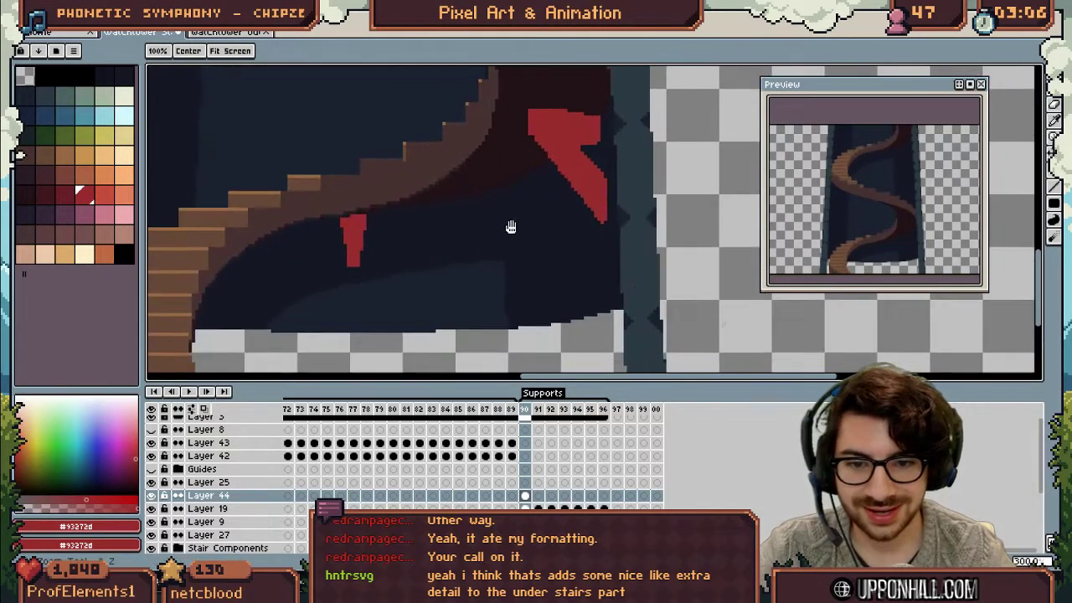
{"action": "key", "text": "b"}
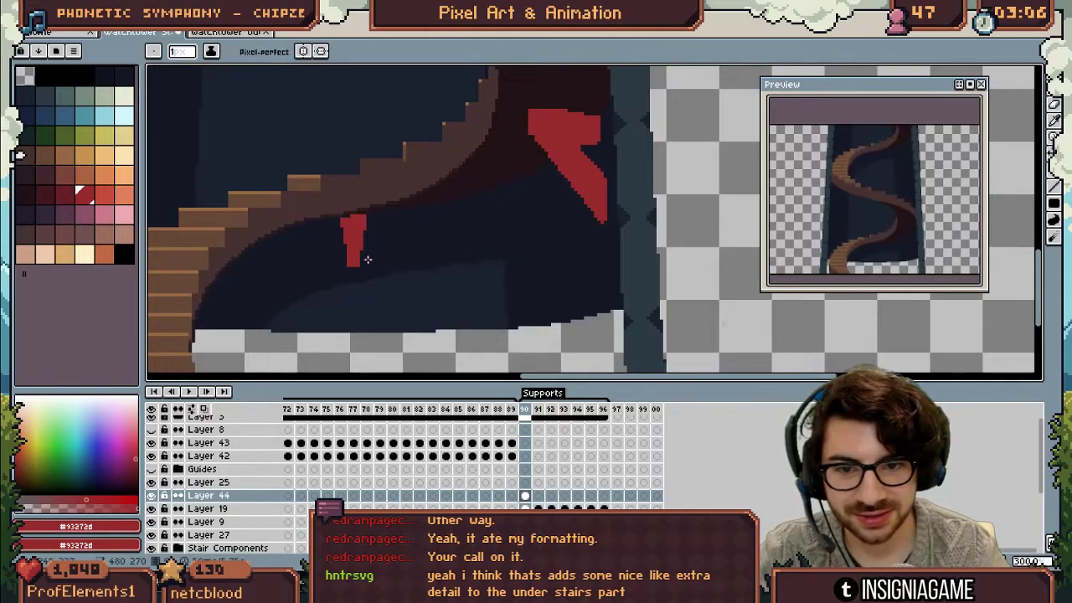
{"action": "key", "text": "z"}
{"action": "scroll", "coordinate": [450, 157], "scroll_direction": "down", "scroll_amount": 3}
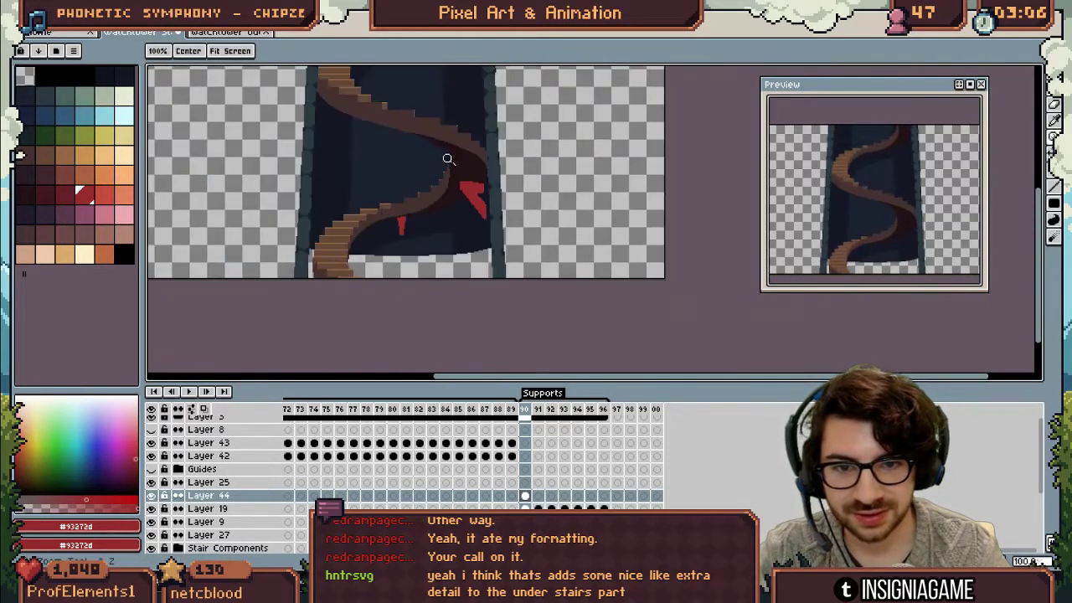
{"action": "scroll", "coordinate": [483, 158], "scroll_direction": "up", "scroll_amount": 2}
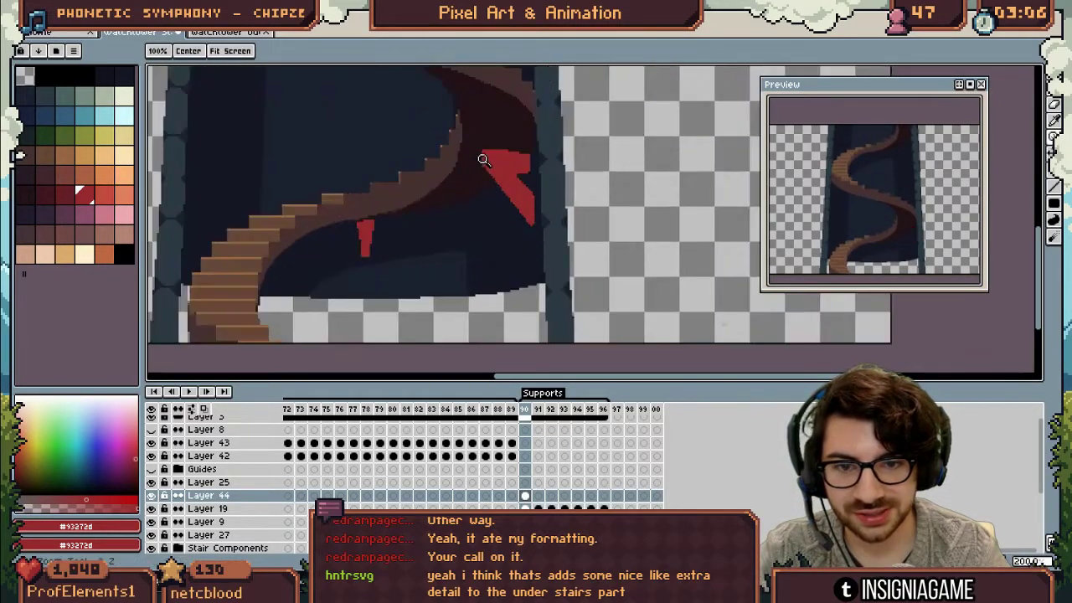
{"action": "left_click_drag", "start_coordinate": [416, 240], "coordinate": [427, 310]}
Mark frame 111 with a short #ebbd7c tick below the green guide curve on Layer 45, using a 1 px brush
{"action": "key", "text": "v"}
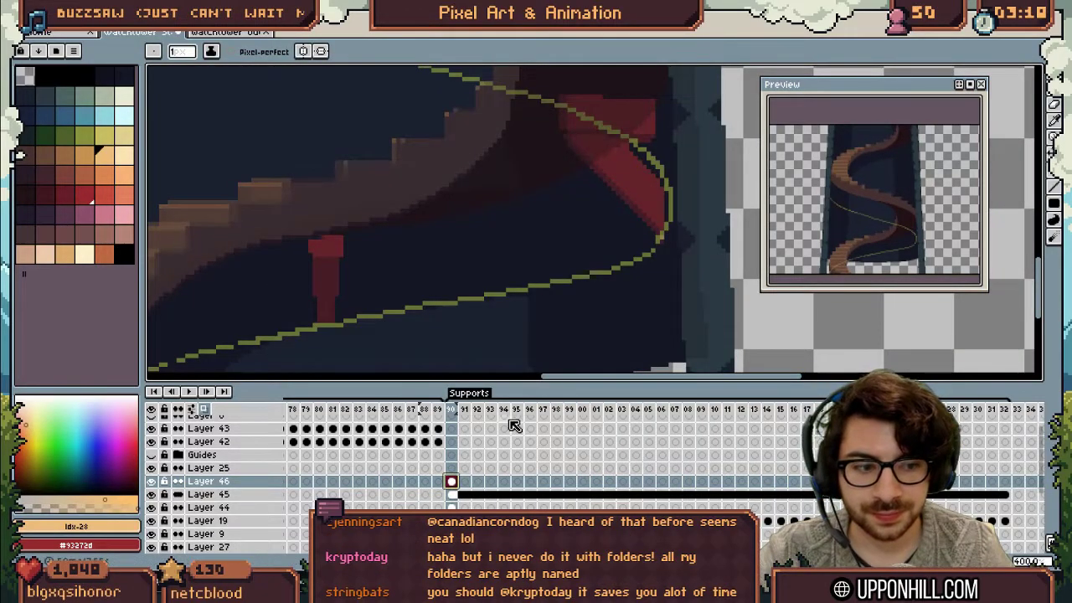
{"action": "left_click", "coordinate": [453, 505]}
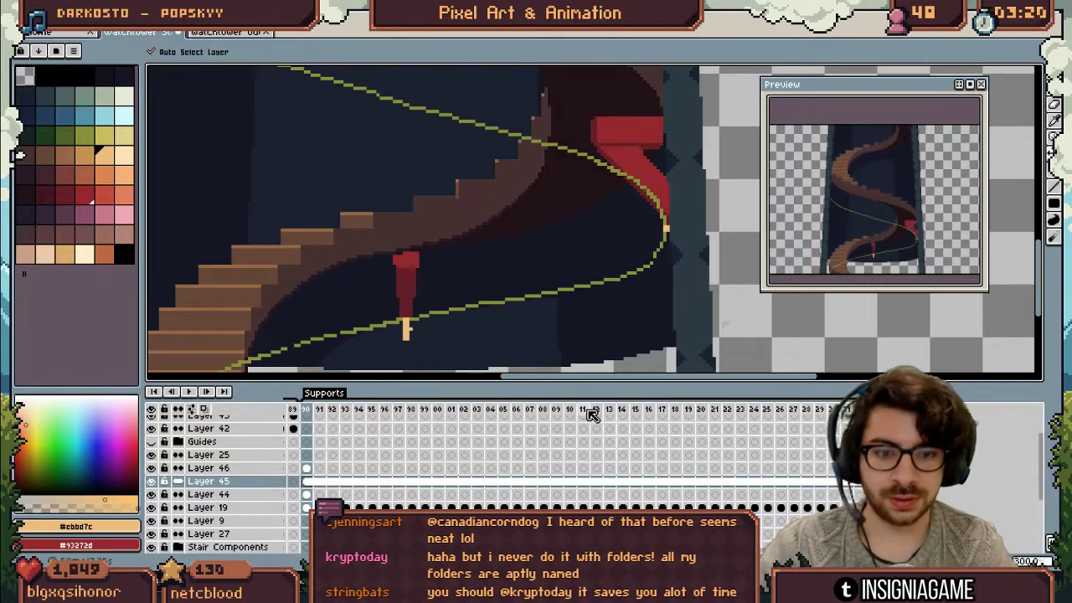
{"action": "left_click", "coordinate": [586, 410]}
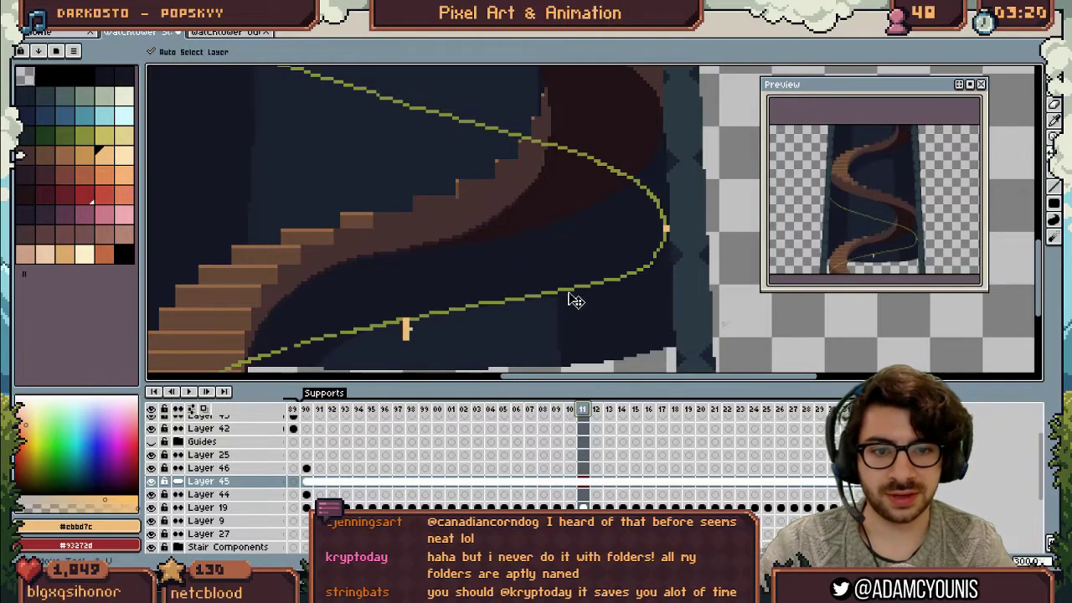
{"action": "key", "text": "b"}
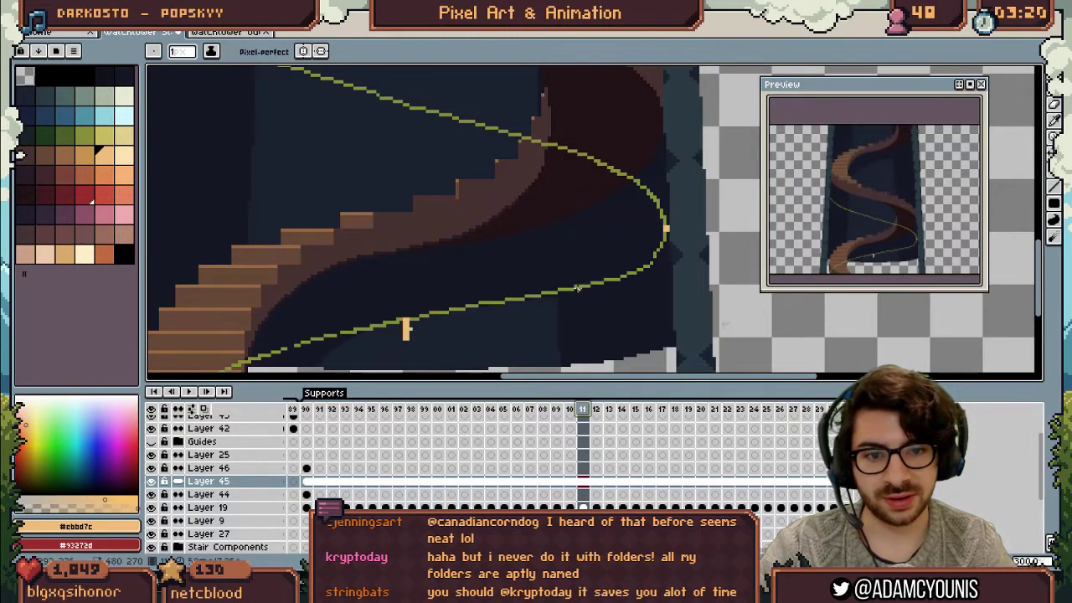
{"action": "left_click_drag", "start_coordinate": [569, 291], "coordinate": [569, 301]}
{"action": "key", "text": "z"}
{"action": "scroll", "coordinate": [600, 280], "scroll_direction": "down", "scroll_amount": 2}
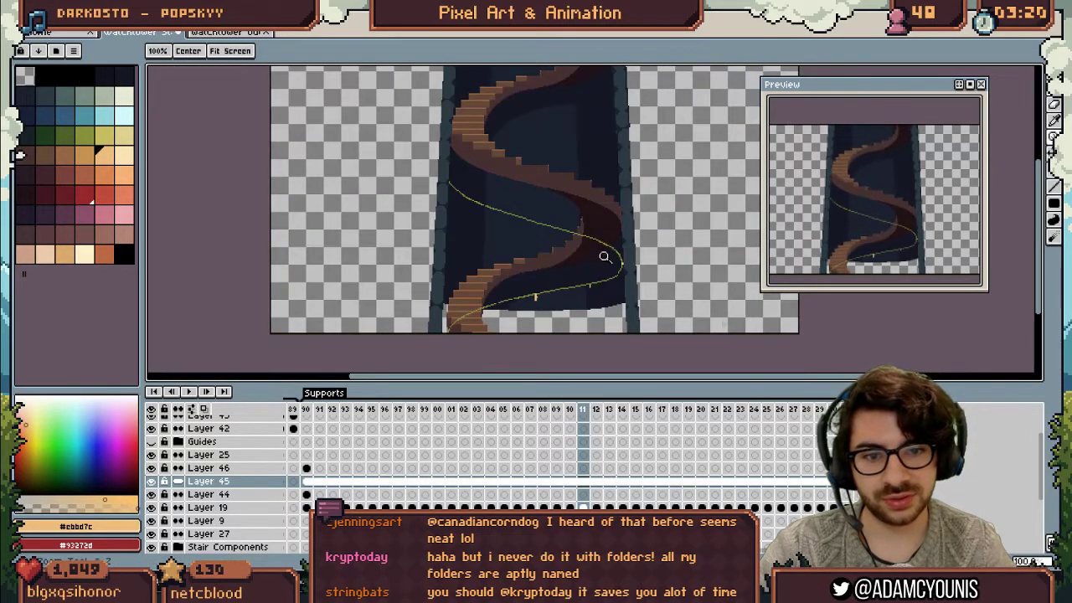
{"action": "scroll", "coordinate": [604, 260], "scroll_direction": "up", "scroll_amount": 1}
Play the support animation from frame 90 and compare the support positions in frame 90 with the tick for frame 111
{"action": "left_click", "coordinate": [306, 408]}
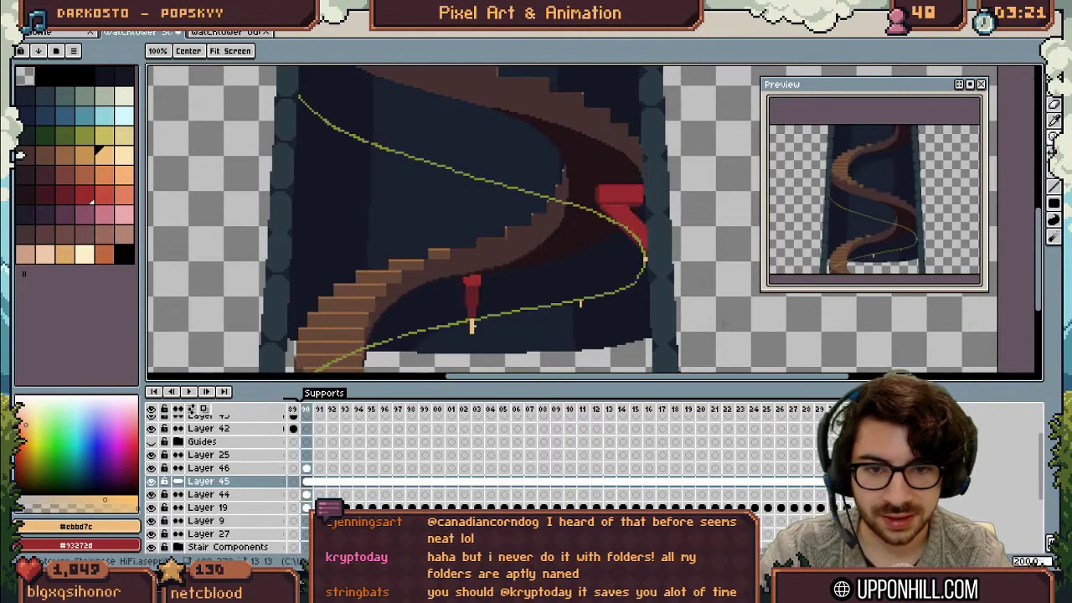
{"action": "scroll", "coordinate": [475, 244], "scroll_direction": "up", "scroll_amount": 1}
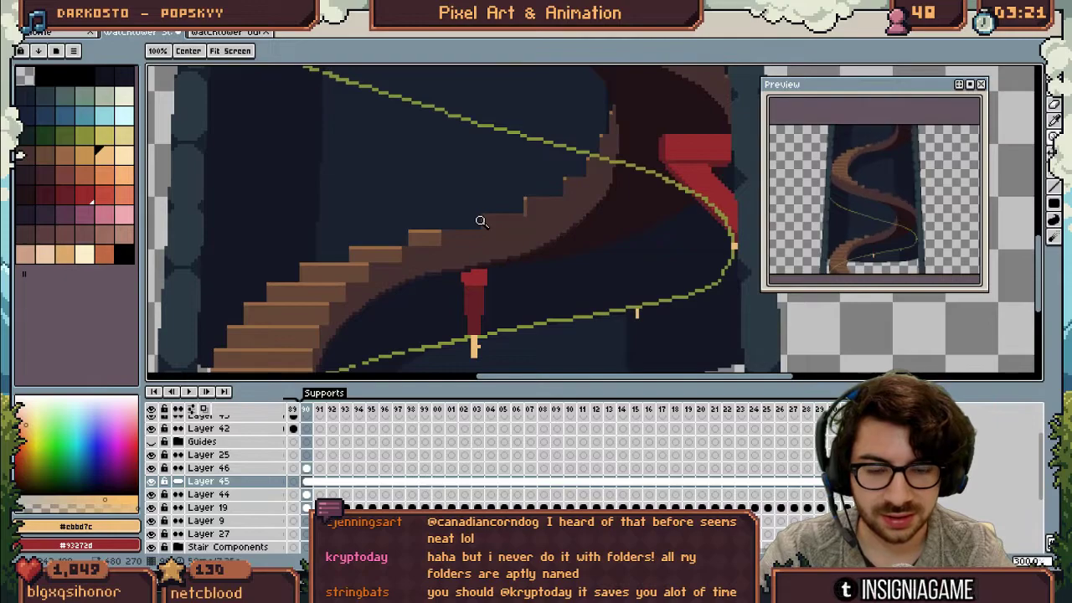
{"action": "key", "text": "Return"}
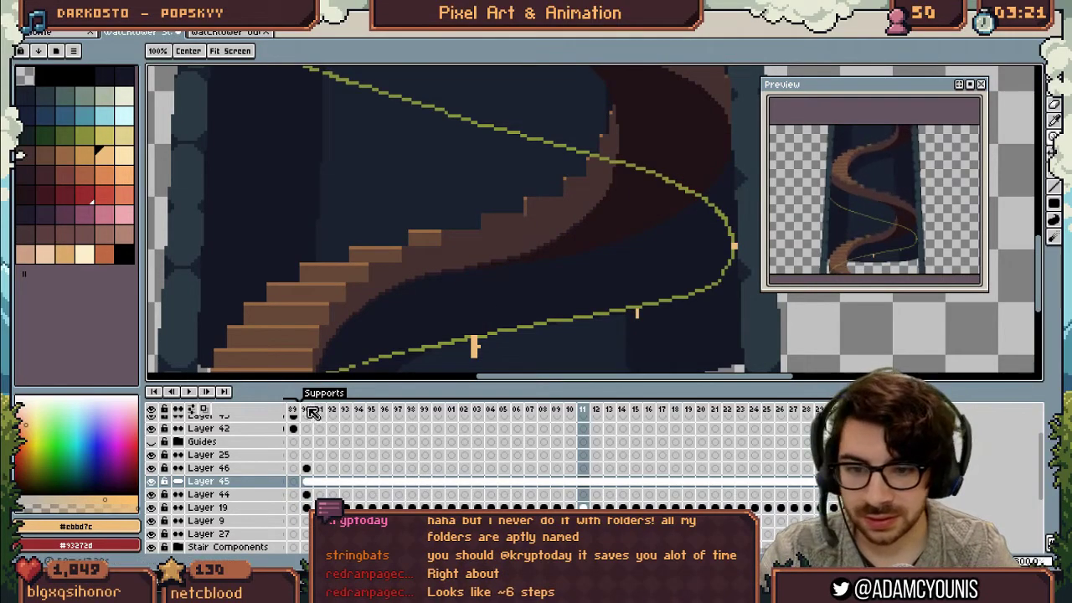
{"action": "left_click", "coordinate": [311, 411]}
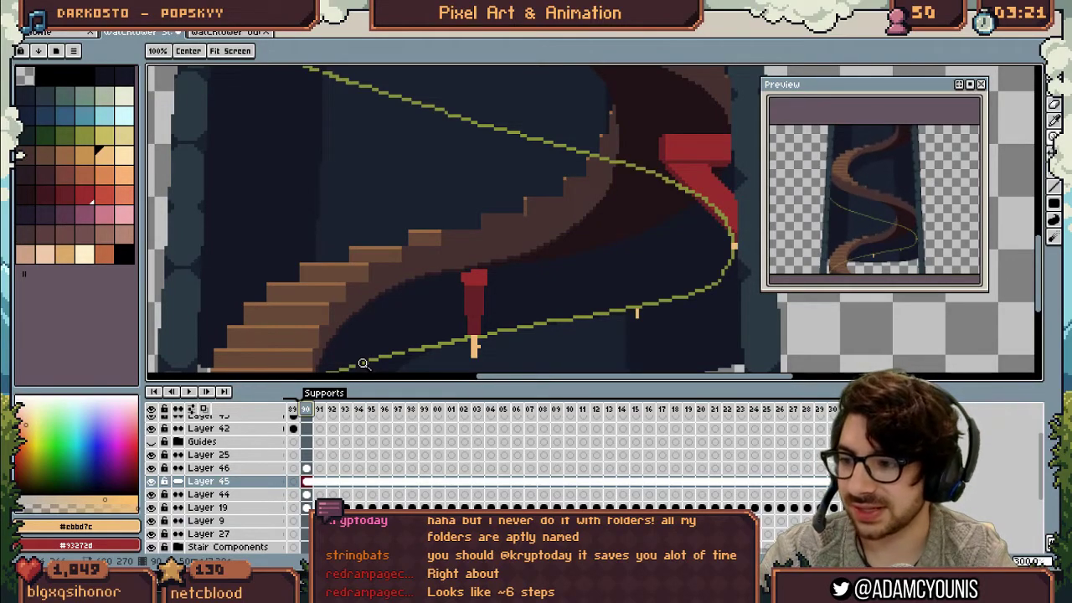
{"action": "key", "text": "v"}
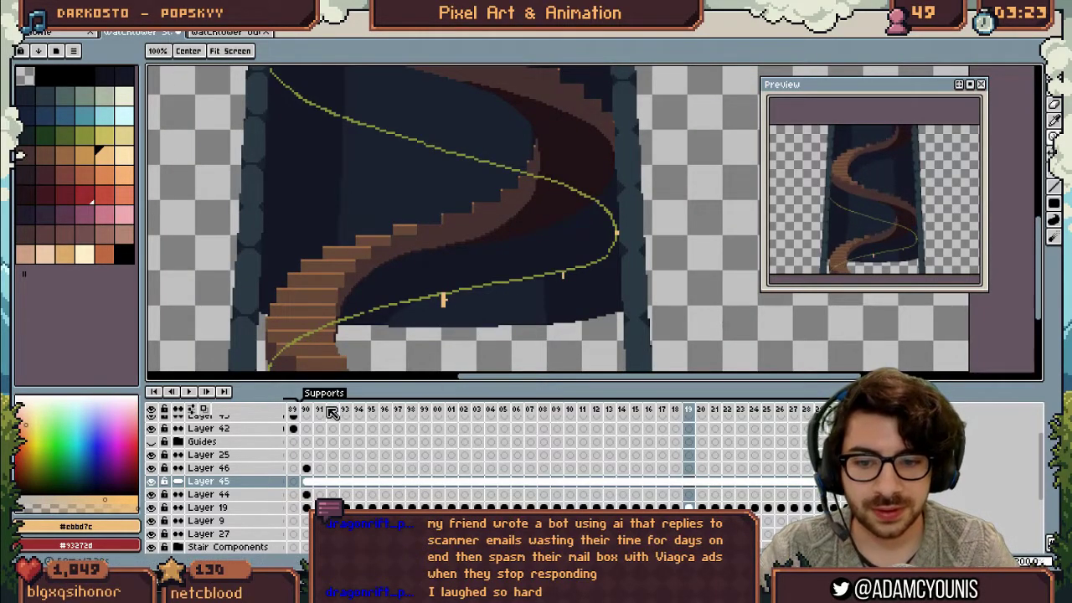
{"action": "left_click", "coordinate": [307, 410]}
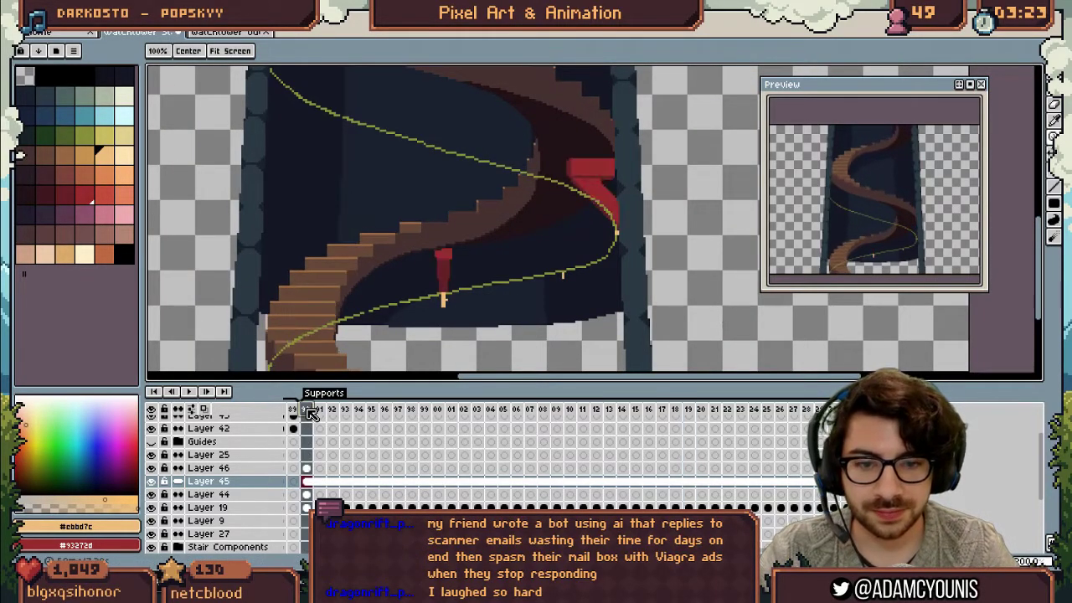
{"action": "left_click", "coordinate": [585, 410]}
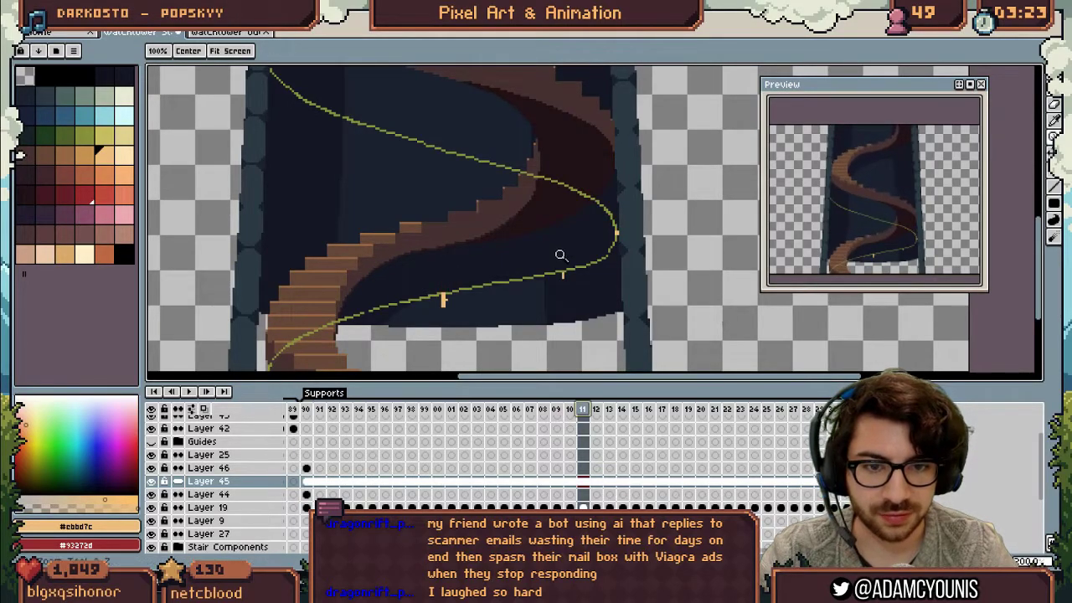
{"action": "scroll", "coordinate": [558, 262], "scroll_direction": "up", "scroll_amount": 1}
Draw a slanted red Idx-39 support from the stair underside to the guide curve on Layer 46 in frame 121, using a 2 px brush
{"action": "left_click", "coordinate": [85, 195]}
{"action": "key", "text": "b"}
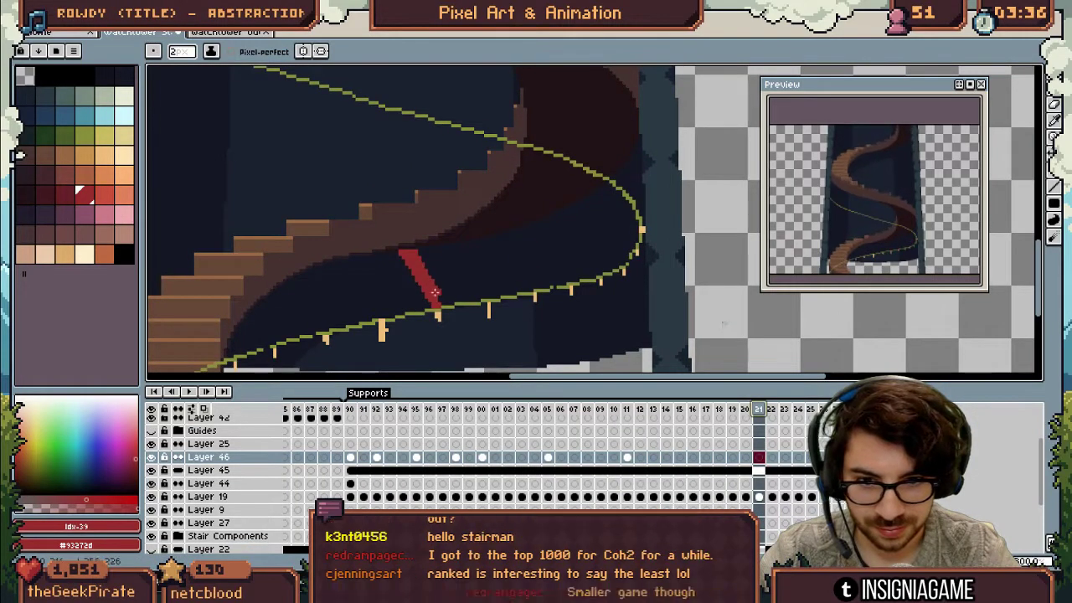
{"action": "left_click", "coordinate": [438, 301], "text": "shift"}
Draw an upright red support from the stair underside to the thick guide tick on Layer 46, on a frame beyond 121
{"action": "left_click_drag", "start_coordinate": [759, 409], "coordinate": [830, 412]}
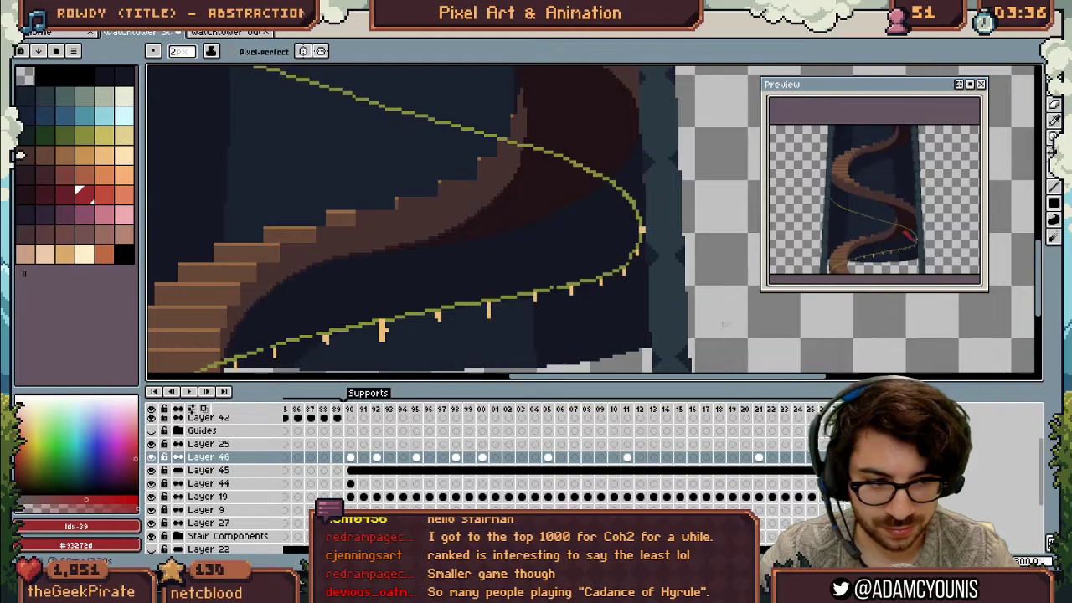
{"action": "left_click_drag", "start_coordinate": [373, 260], "coordinate": [381, 303]}
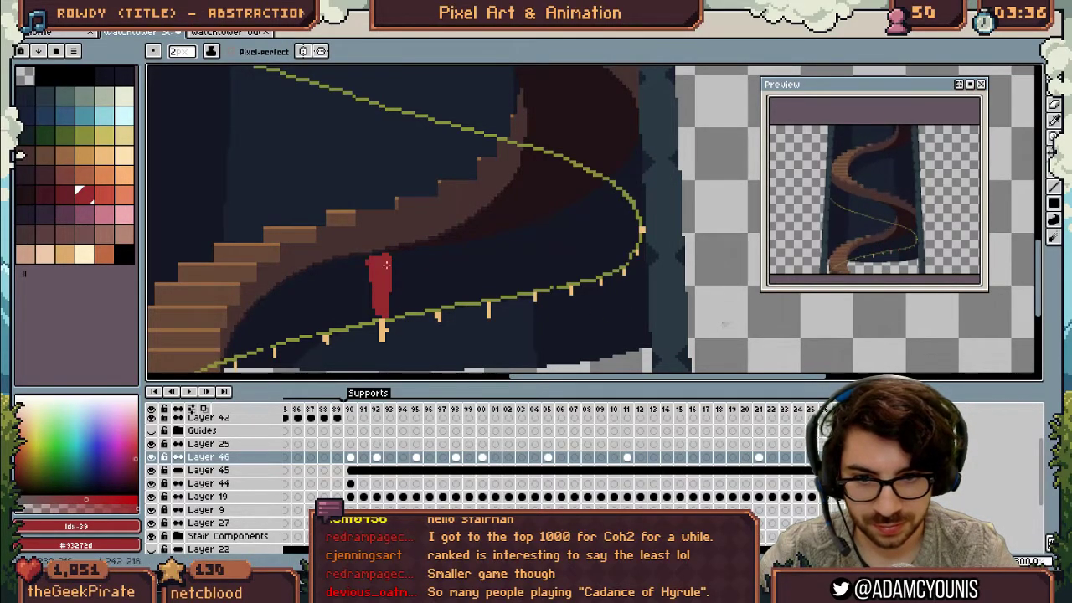
{"action": "key", "text": "z"}
{"action": "scroll", "coordinate": [408, 261], "scroll_direction": "down", "scroll_amount": 1}
{"action": "left_click_drag", "start_coordinate": [408, 261], "coordinate": [433, 266]}
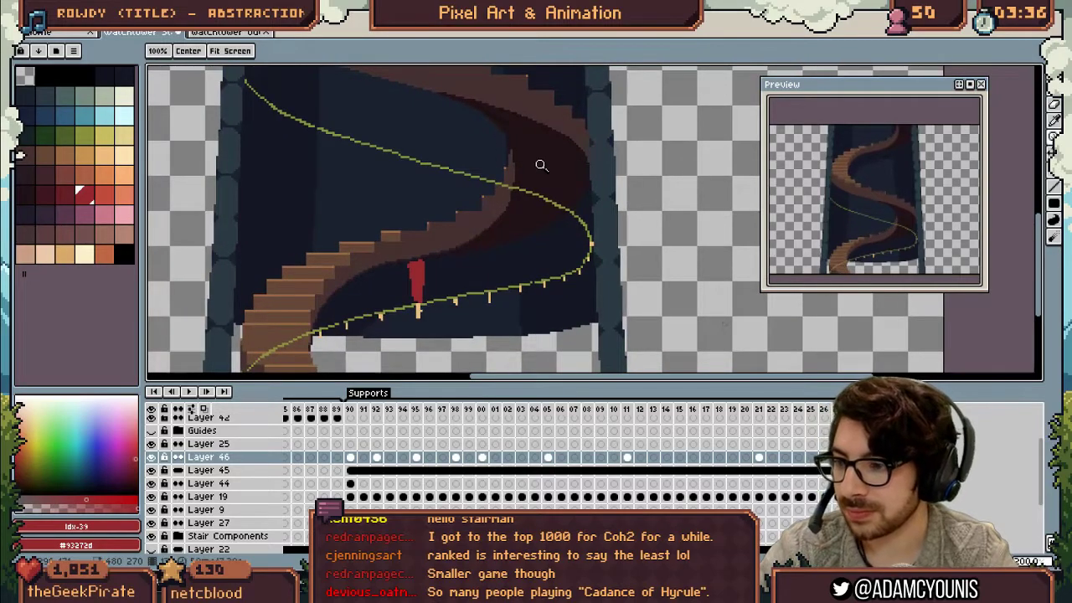
Play back the red supports' motion, step back to frame 90 and replay it from there
{"action": "key", "text": "Return"}
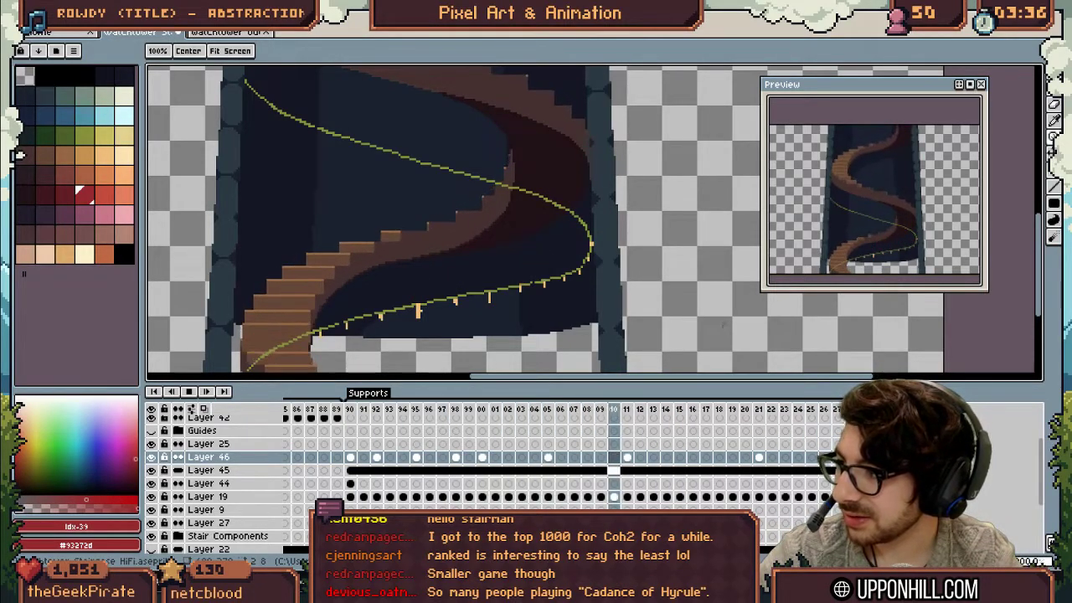
{"action": "key", "text": "Return"}
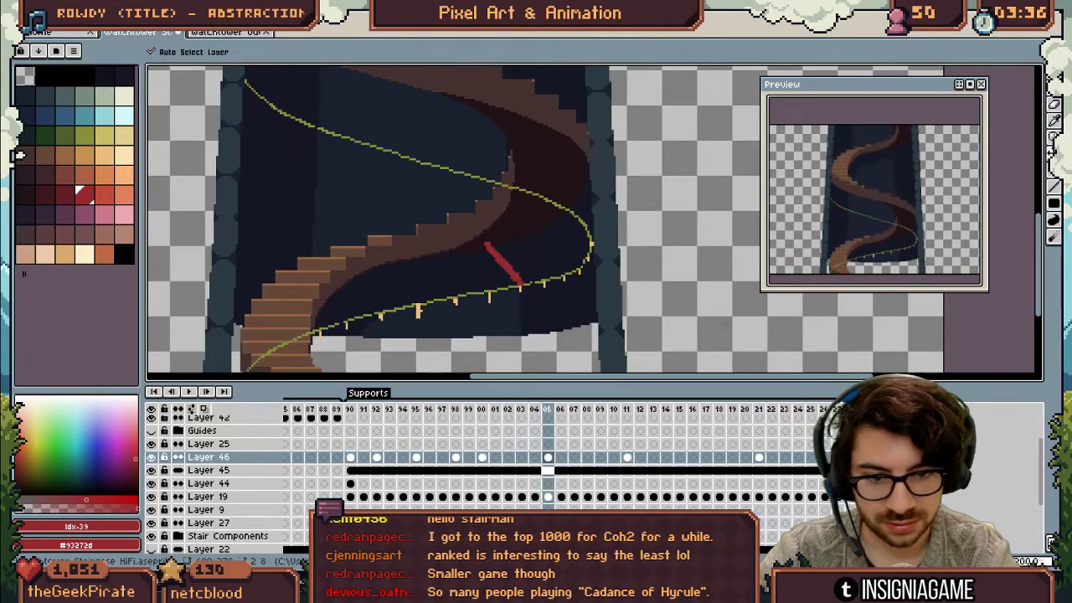
{"action": "key", "text": "Left"}
{"action": "key", "text": "Left"}
{"action": "key", "text": "Left"}
{"action": "key", "text": "Left"}
{"action": "key", "text": "Left"}
{"action": "key", "text": "Left"}
{"action": "key", "text": "Left"}
{"action": "key", "text": "Left"}
{"action": "key", "text": "Left"}
{"action": "key", "text": "Left"}
{"action": "key", "text": "Left"}
{"action": "key", "text": "Left"}
{"action": "key", "text": "Left"}
{"action": "key", "text": "Left"}
{"action": "key", "text": "Left"}
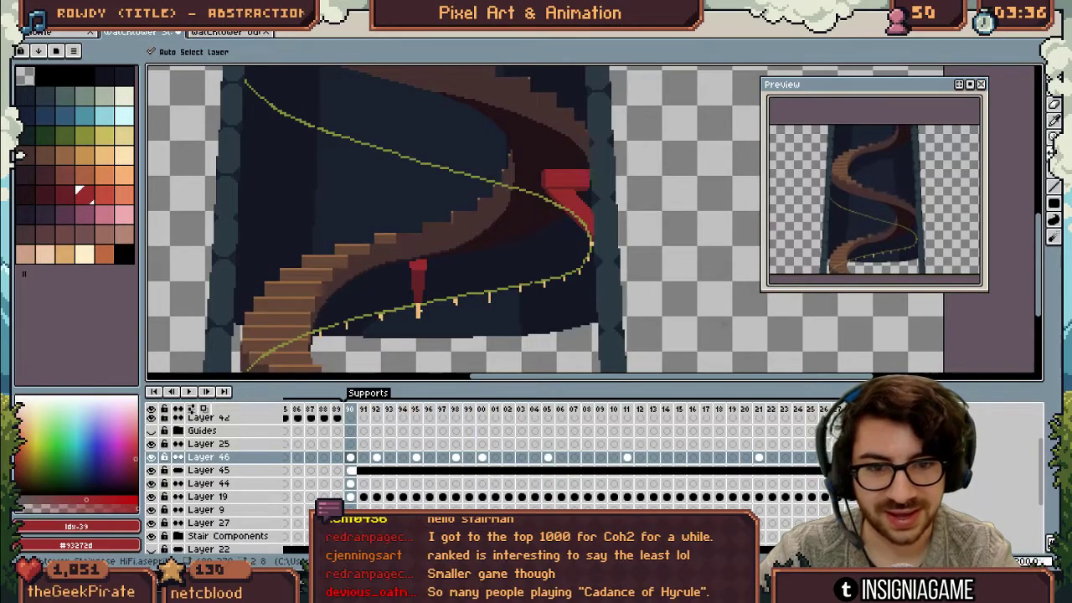
{"action": "key", "text": "Return"}
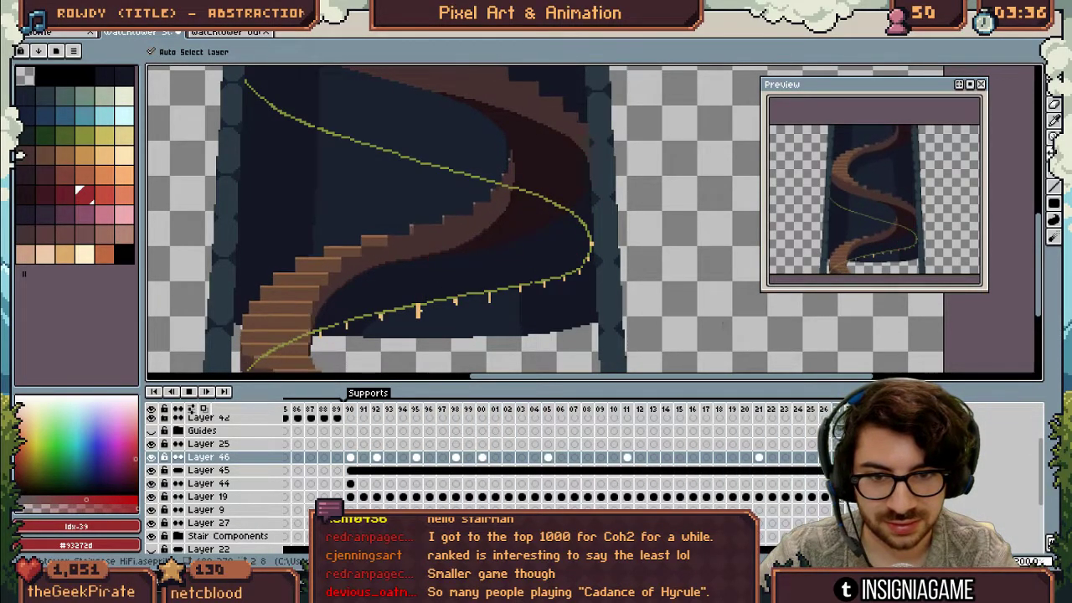
{"action": "scroll", "coordinate": [472, 235], "scroll_direction": "up", "scroll_amount": 1}
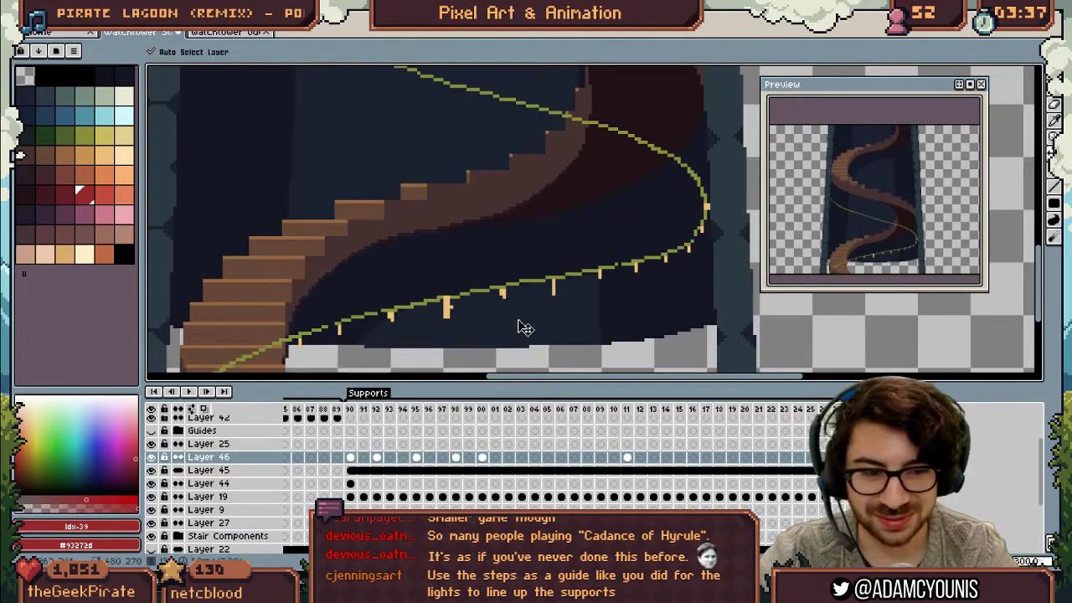
Turn on onion skinning at frame 90 and compare the supports and guide ticks with the adjoining frames
{"action": "key", "text": "Left"}
{"action": "key", "text": "Left"}
{"action": "key", "text": "Left"}
{"action": "key", "text": "Left"}
{"action": "key", "text": "Left"}
{"action": "key", "text": "Left"}
{"action": "key", "text": "Left"}
{"action": "key", "text": "Left"}
{"action": "key", "text": "Left"}
{"action": "key", "text": "Left"}
{"action": "key", "text": "Left"}
{"action": "key", "text": "Left"}
{"action": "key", "text": "Left"}
{"action": "key", "text": "Left"}
{"action": "key", "text": "Left"}
{"action": "key", "text": "Left"}
{"action": "key", "text": "Left"}
{"action": "key", "text": "Left"}
{"action": "key", "text": "Left"}
{"action": "key", "text": "Left"}
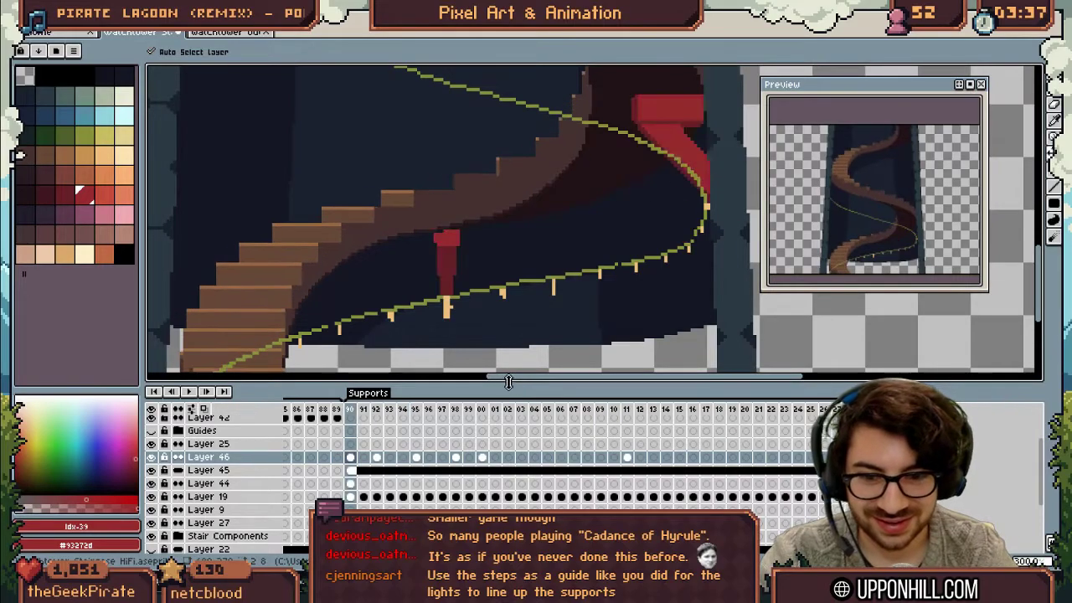
{"action": "key", "text": "b"}
{"action": "left_click", "coordinate": [204, 410]}
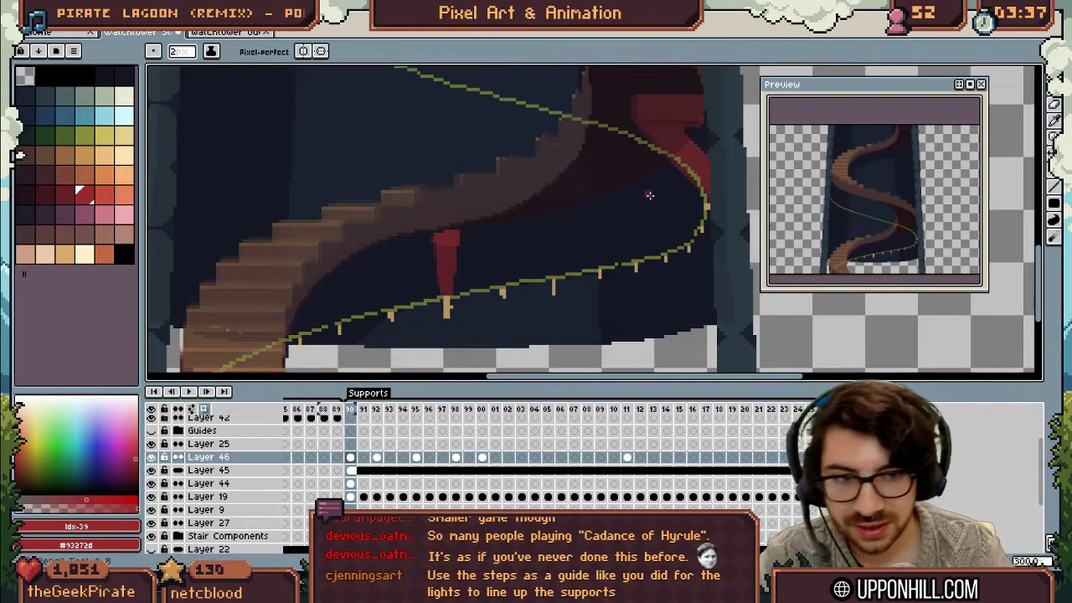
{"action": "key", "text": "Right"}
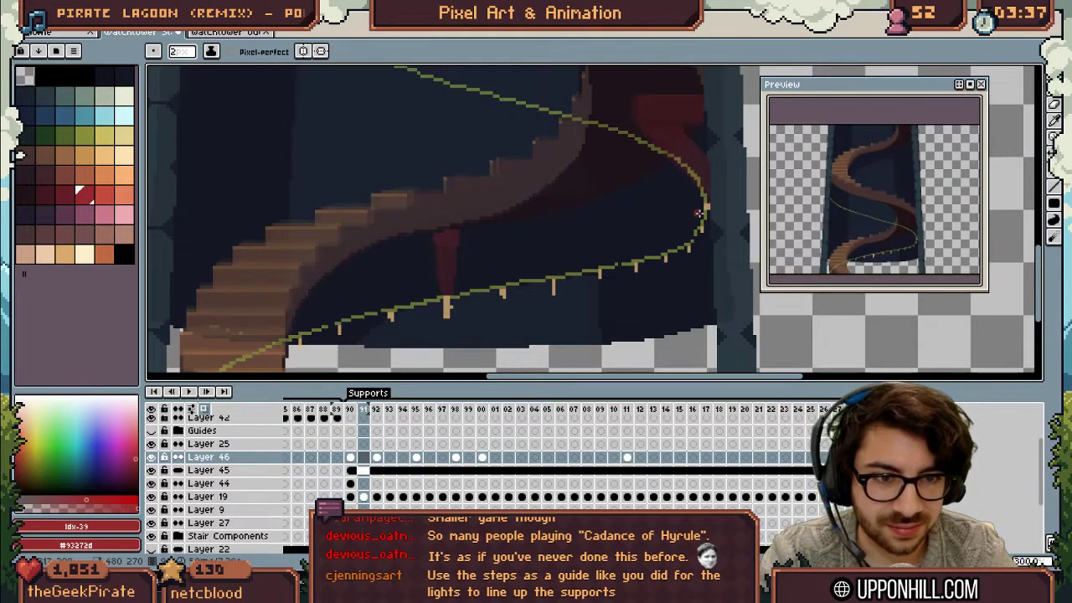
{"action": "key", "text": "Left"}
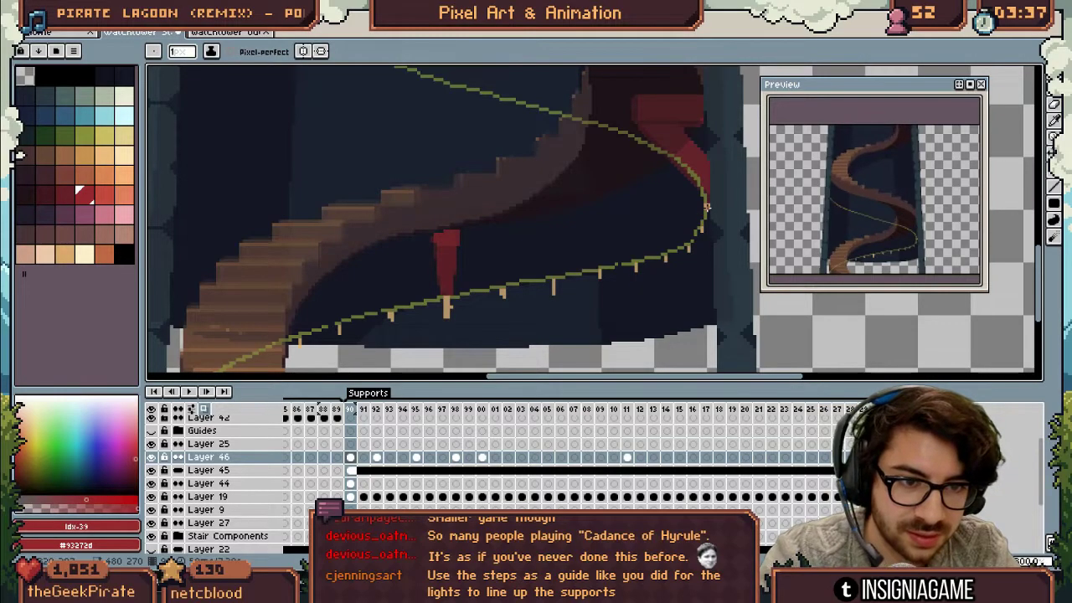
{"action": "key", "text": "Right"}
{"action": "key", "text": "Right"}
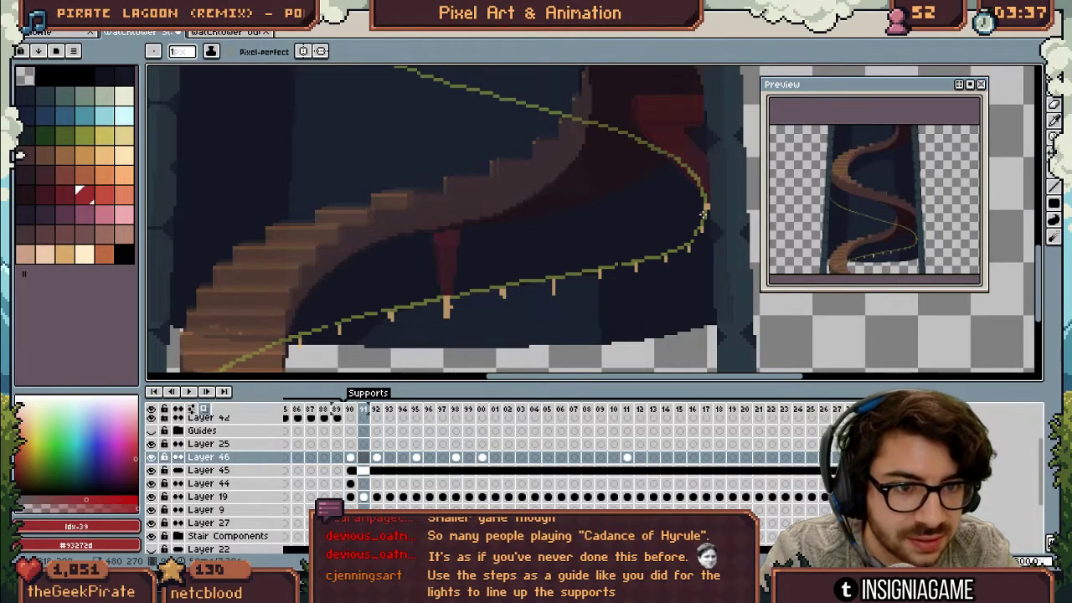
{"action": "key", "text": "Left"}
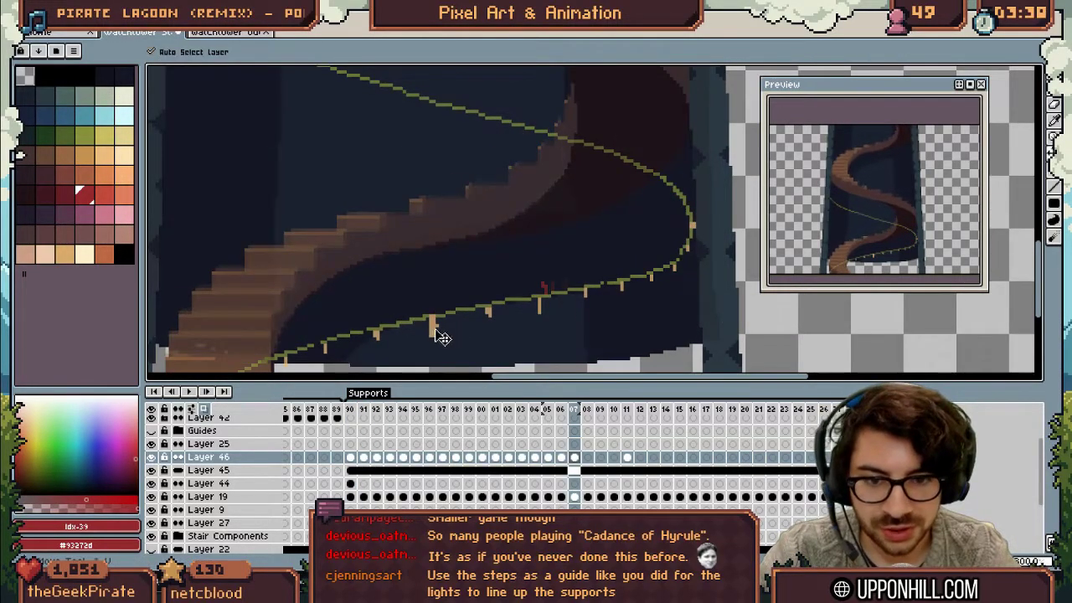
Lengthen the thick guide tick and the tick at the guide curve's outer bend on Layer 45 in #ebbd7c
{"action": "left_click", "coordinate": [435, 330], "text": "ctrl"}
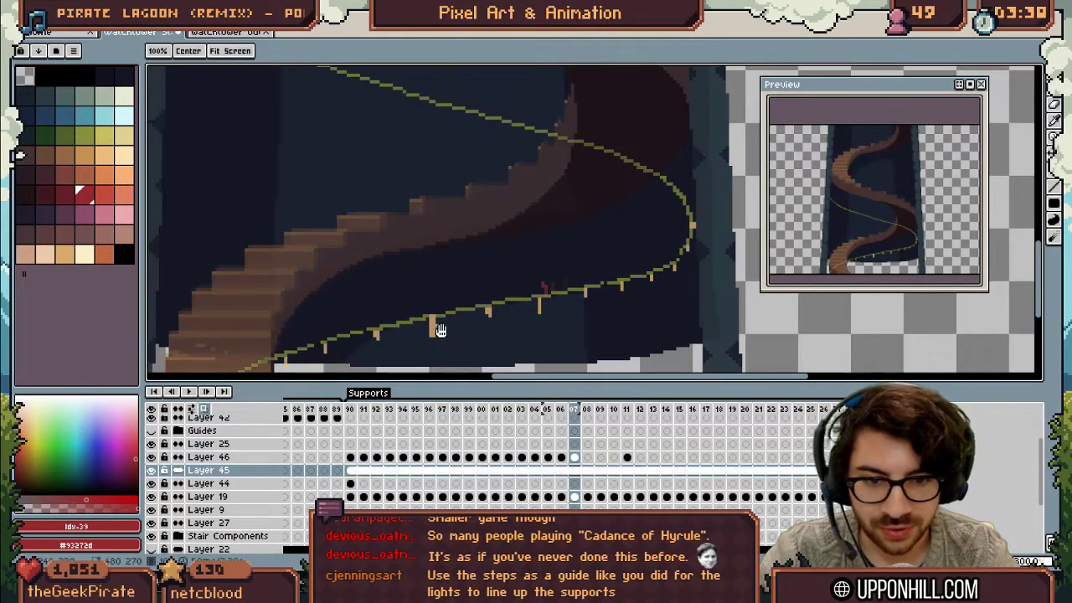
{"action": "mouse_move", "coordinate": [436, 326]}
{"action": "left_mouse_down"}
{"action": "mouse_move", "coordinate": [470, 306]}
{"action": "mouse_move", "coordinate": [465, 340]}
{"action": "mouse_move", "coordinate": [468, 304]}
{"action": "left_mouse_up"}
{"action": "left_click", "coordinate": [468, 305], "text": "alt"}
{"action": "mouse_move", "coordinate": [728, 208]}
{"action": "left_mouse_down"}
{"action": "mouse_move", "coordinate": [727, 246]}
{"action": "mouse_move", "coordinate": [726, 228]}
{"action": "left_mouse_up"}
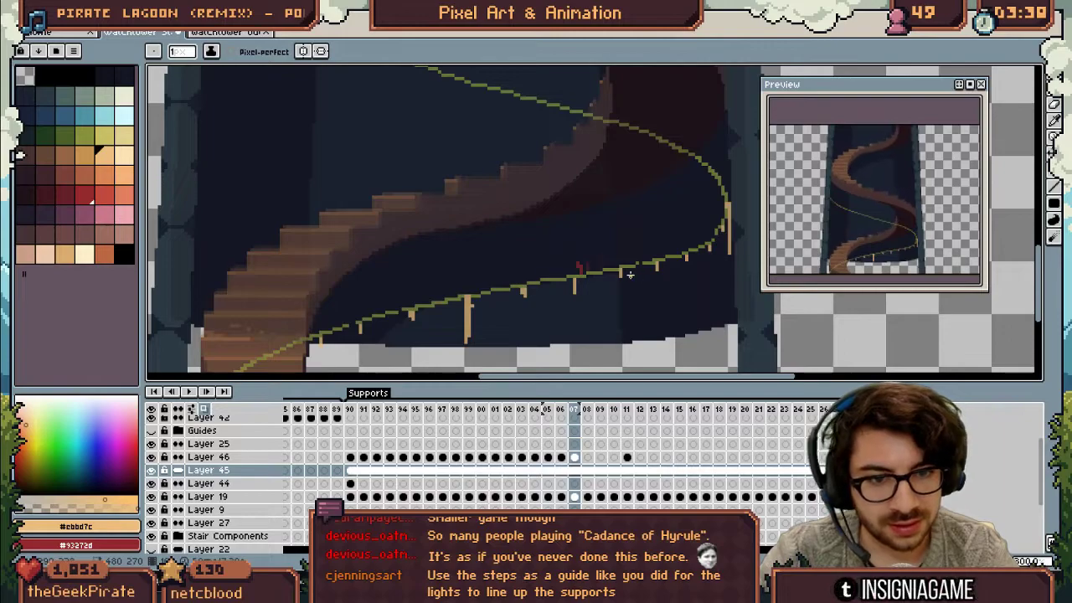
Extend two more ticks downward on Layer 45, one midway along the lower guide curve and one just before its outer bend
{"action": "left_click_drag", "start_coordinate": [621, 273], "coordinate": [621, 324]}
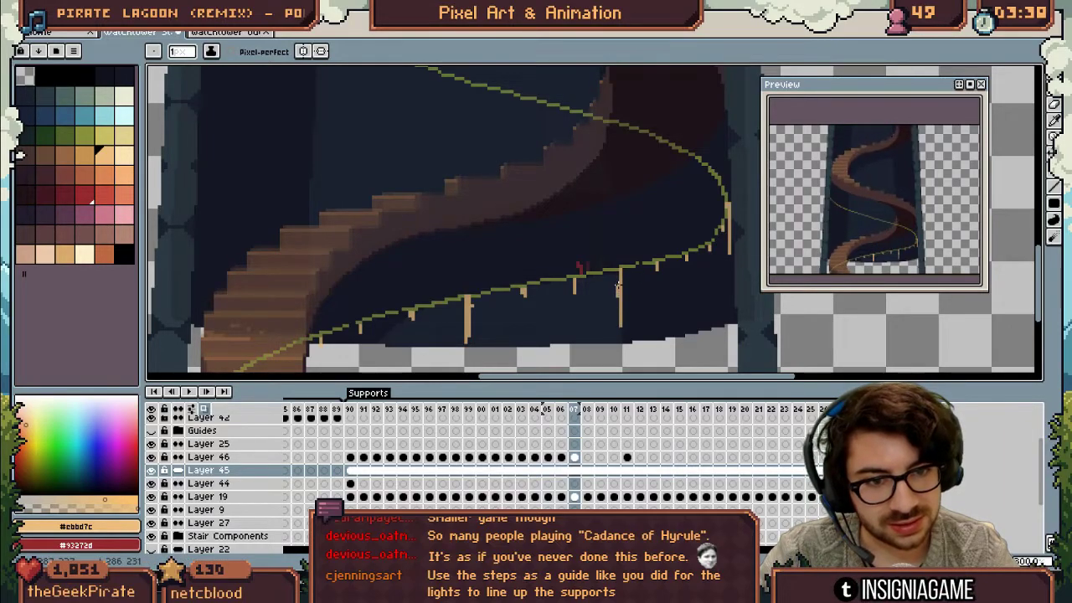
{"action": "key", "text": "ctrl+z"}
{"action": "left_click_drag", "start_coordinate": [621, 271], "coordinate": [620, 324]}
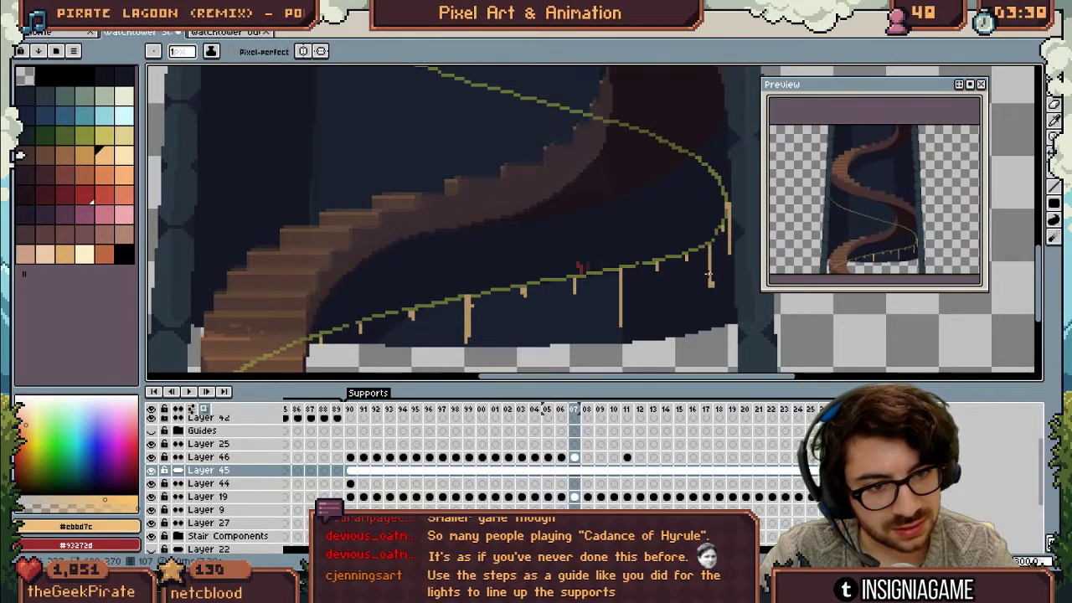
{"action": "key", "text": "z"}
{"action": "left_click_drag", "start_coordinate": [660, 285], "coordinate": [608, 284]}
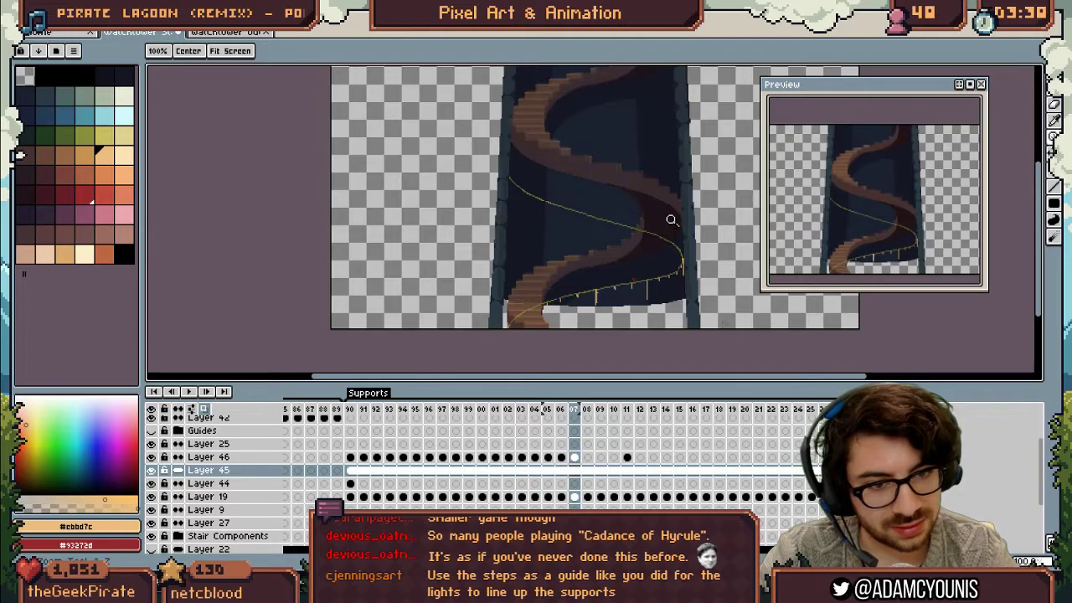
Inspect the length and spacing of the guide ticks along the lower curve on Layer 45
{"action": "scroll", "coordinate": [670, 219], "scroll_direction": "up", "scroll_amount": 3}
{"action": "key", "text": "b"}
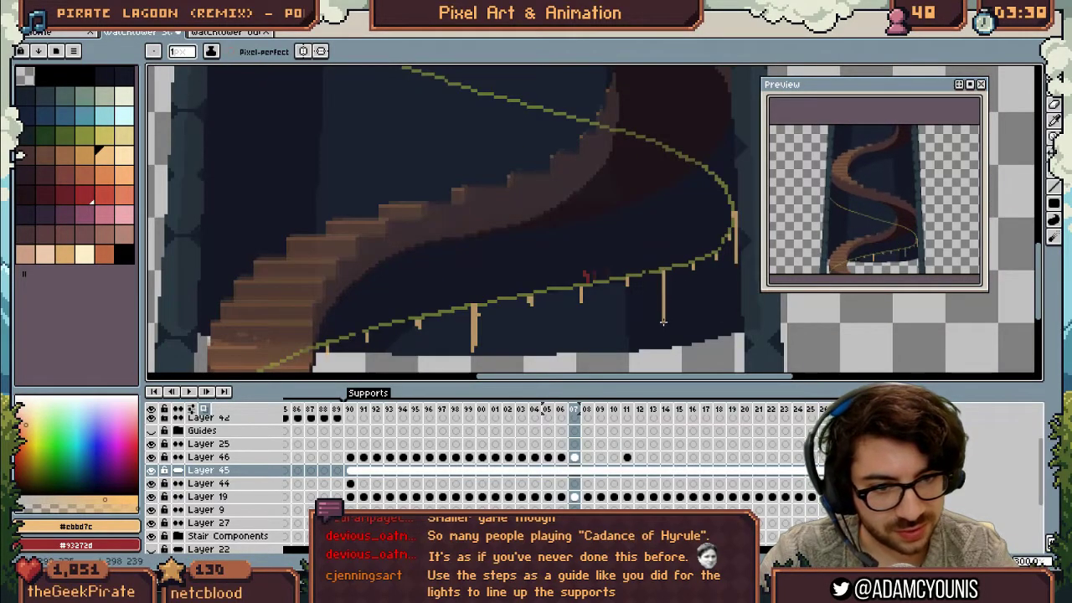
{"action": "key", "text": "z"}
{"action": "scroll", "coordinate": [641, 243], "scroll_direction": "down", "scroll_amount": 2}
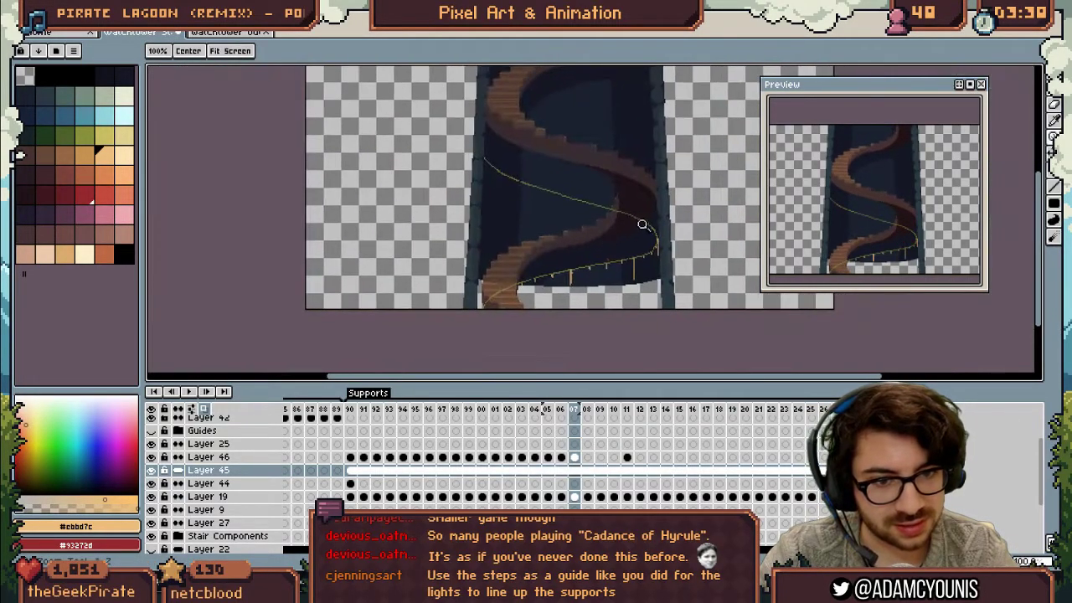
{"action": "scroll", "coordinate": [634, 245], "scroll_direction": "up", "scroll_amount": 2}
{"action": "scroll", "coordinate": [634, 246], "scroll_direction": "up", "scroll_amount": 1}
{"action": "scroll", "coordinate": [595, 288], "scroll_direction": "down", "scroll_amount": 1}
{"action": "left_click_drag", "start_coordinate": [595, 287], "coordinate": [561, 281]}
{"action": "left_click_drag", "start_coordinate": [612, 251], "coordinate": [595, 229]}
Play back the red supports' animation on Layer 46 from an earlier frame and return to frame 90
{"action": "key", "text": "Up"}
{"action": "key", "text": "Left"}
{"action": "key", "text": "Left"}
{"action": "key", "text": "Left"}
{"action": "key", "text": "Left"}
{"action": "key", "text": "Left"}
{"action": "key", "text": "Left"}
{"action": "key", "text": "Left"}
{"action": "key", "text": "Left"}
{"action": "key", "text": "Left"}
{"action": "key", "text": "Left"}
{"action": "key", "text": "Left"}
{"action": "key", "text": "Return"}
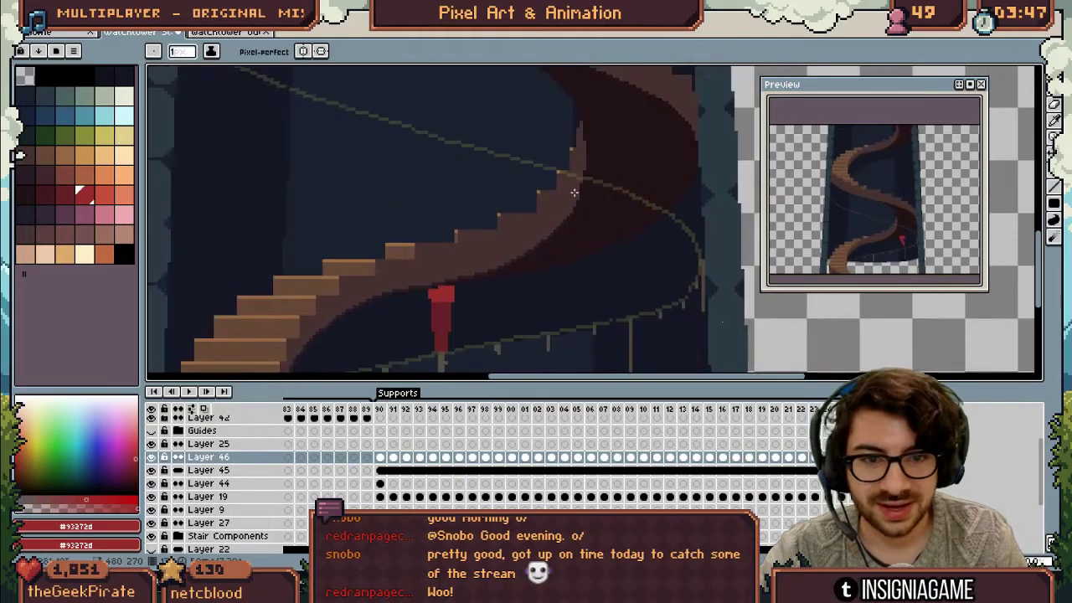
{"action": "key", "text": "v"}
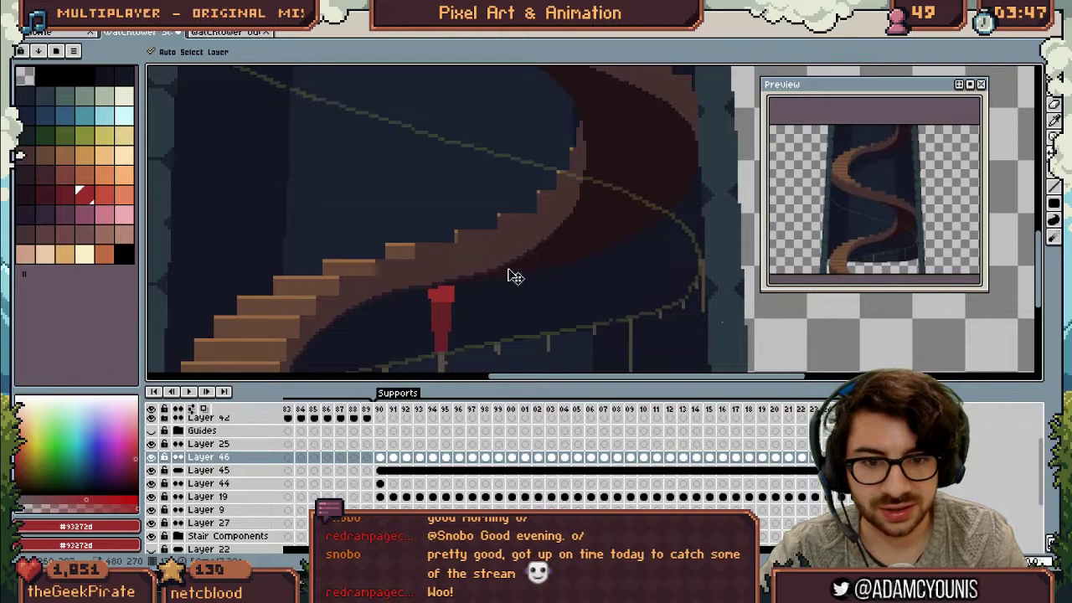
{"action": "left_click", "coordinate": [379, 410]}
{"action": "key", "text": "b"}
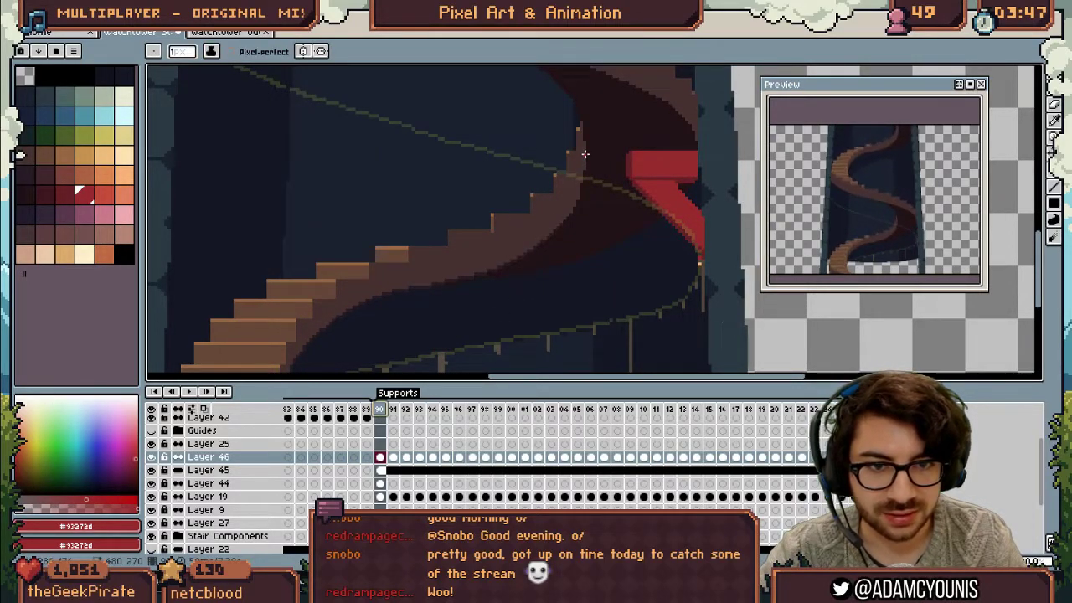
{"action": "left_click", "coordinate": [586, 153]}
{"action": "key", "text": "ctrl+z"}
{"action": "key", "text": "ctrl+z"}
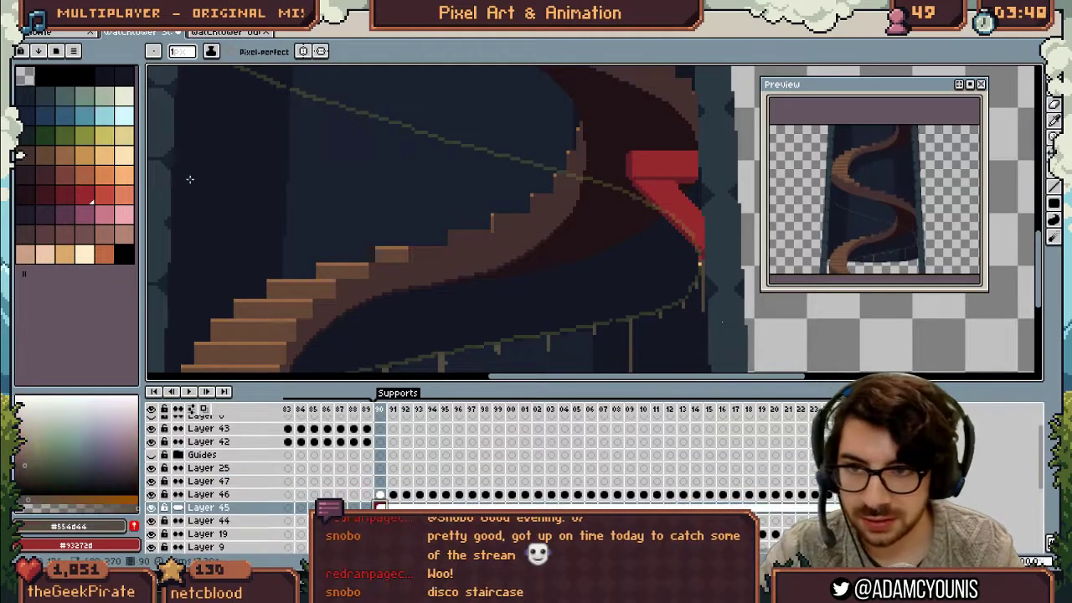
Mark guide points along the staircase's lower inner edge on Layer 45 at frame 90 in the pale cream colour Idx-29
{"action": "left_click", "coordinate": [124, 157]}
{"action": "mouse_move", "coordinate": [438, 281]}
{"action": "left_mouse_down"}
{"action": "mouse_move", "coordinate": [437, 250]}
{"action": "mouse_move", "coordinate": [438, 276]}
{"action": "left_mouse_up"}
{"action": "key", "text": "ctrl+z"}
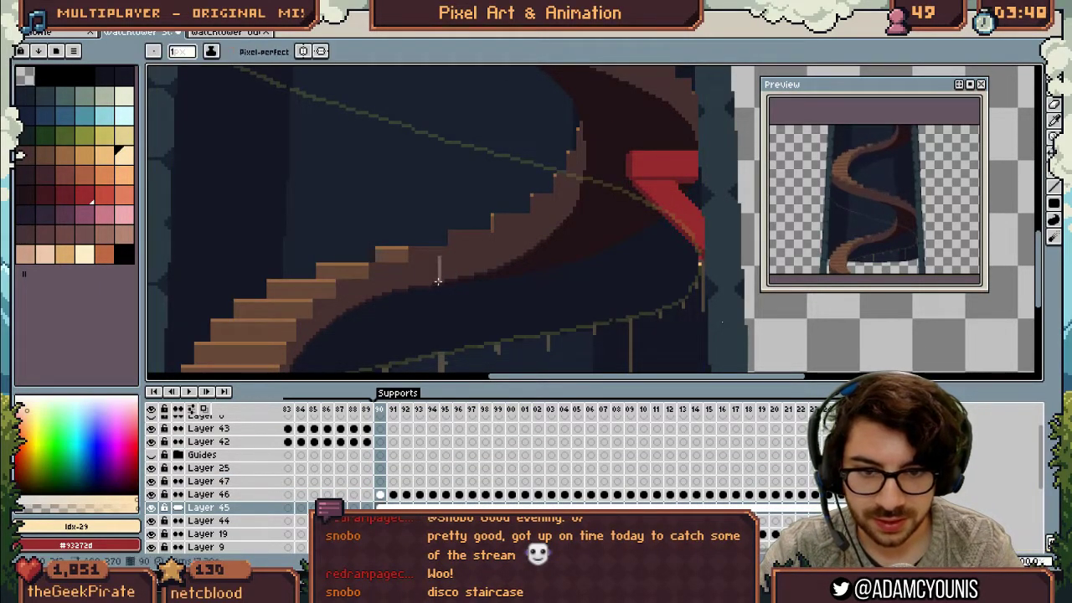
{"action": "key", "text": "ctrl"}
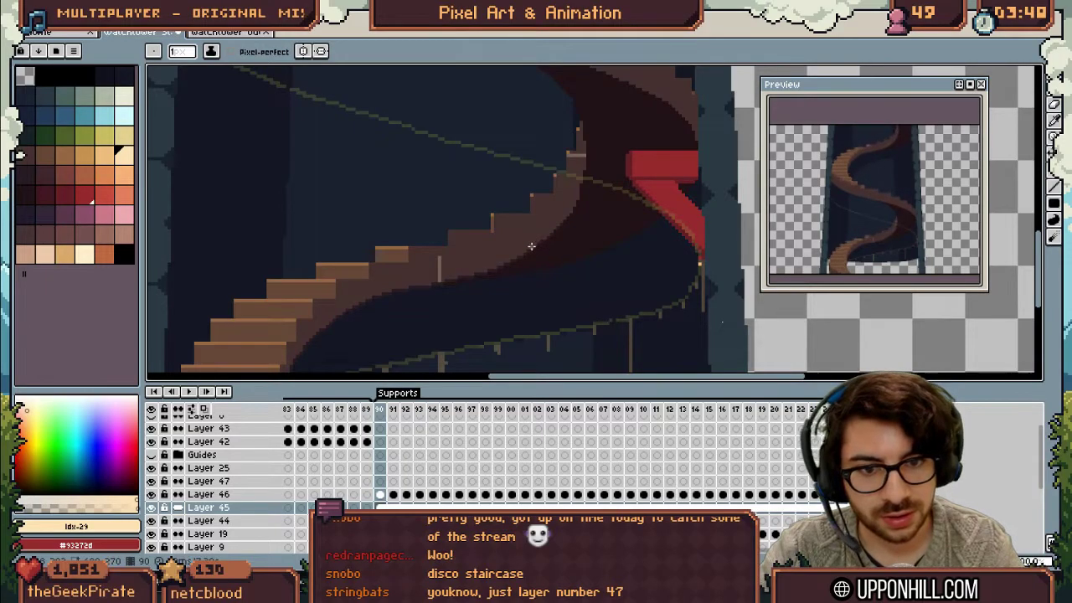
{"action": "key", "text": "l"}
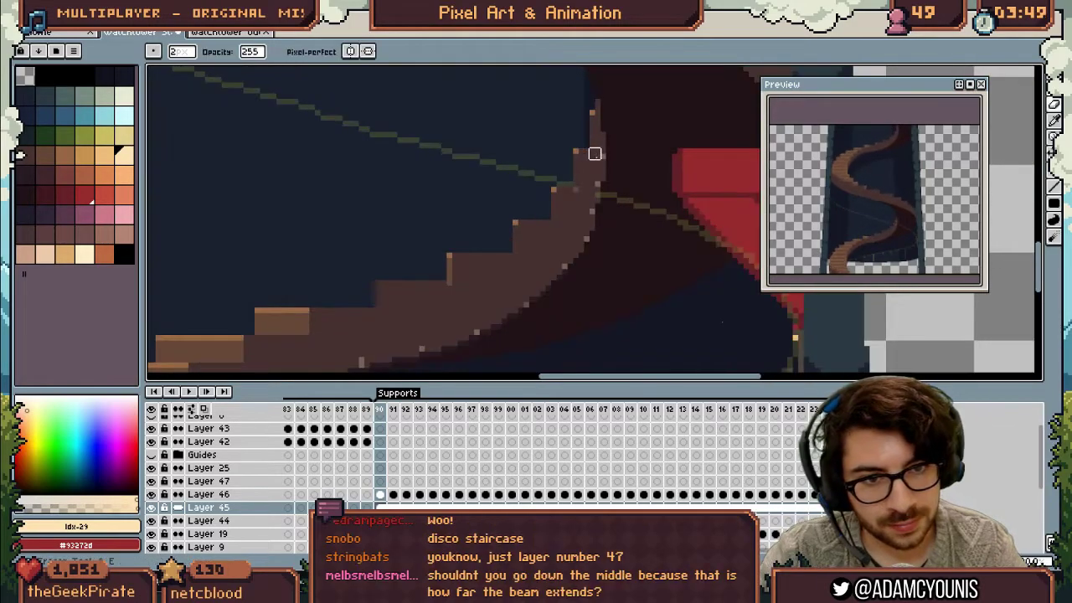
Shift two guide points near the top of the staircase's inner edge slightly up and outward on Layer 45, erasing the old ones
{"action": "key", "text": "z"}
{"action": "left_click_drag", "start_coordinate": [570, 148], "coordinate": [551, 135]}
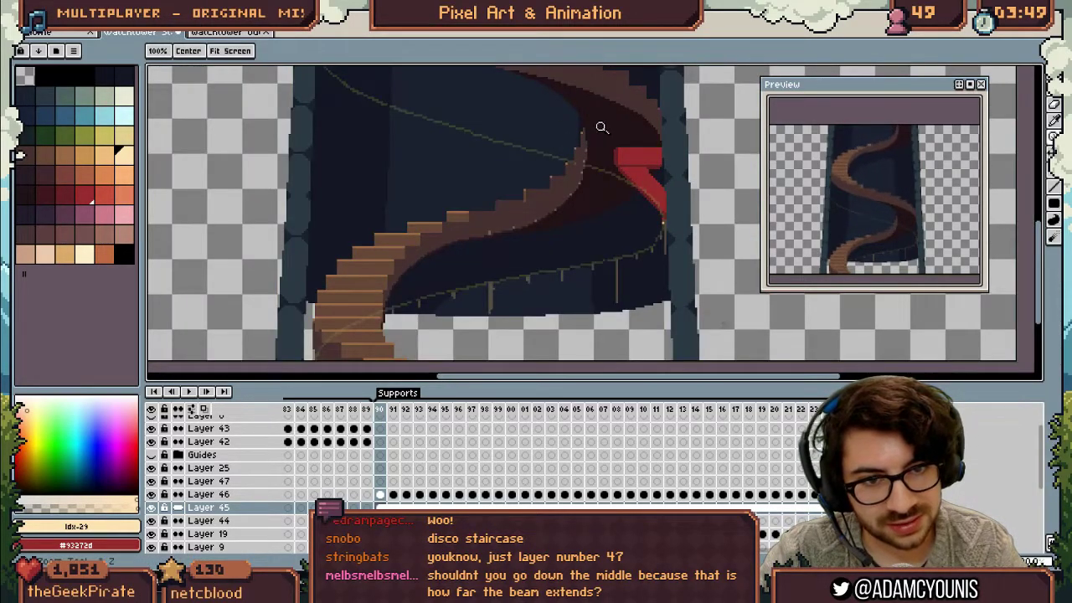
{"action": "scroll", "coordinate": [582, 162], "scroll_direction": "up", "scroll_amount": 2}
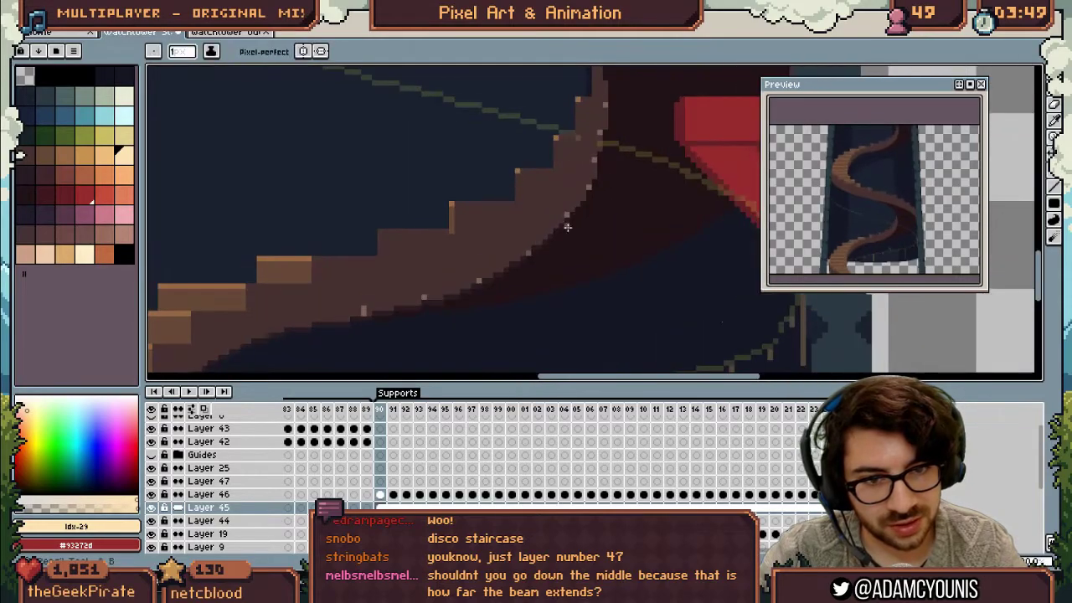
{"action": "key", "text": "b"}
{"action": "key", "text": "z"}
{"action": "scroll", "coordinate": [548, 178], "scroll_direction": "down", "scroll_amount": 2}
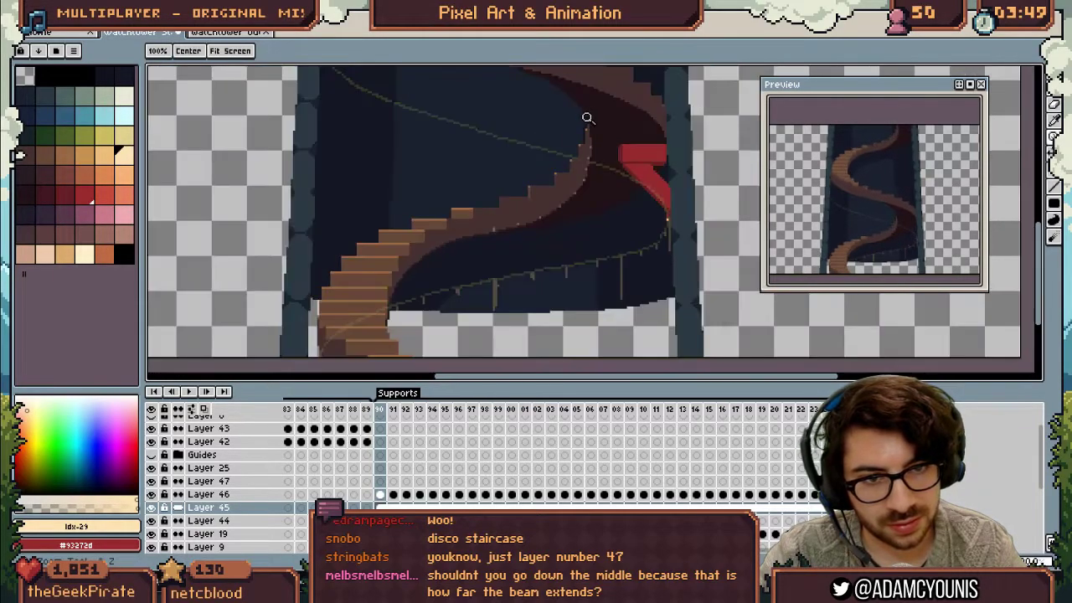
{"action": "scroll", "coordinate": [590, 154], "scroll_direction": "up", "scroll_amount": 2}
{"action": "key", "text": "b"}
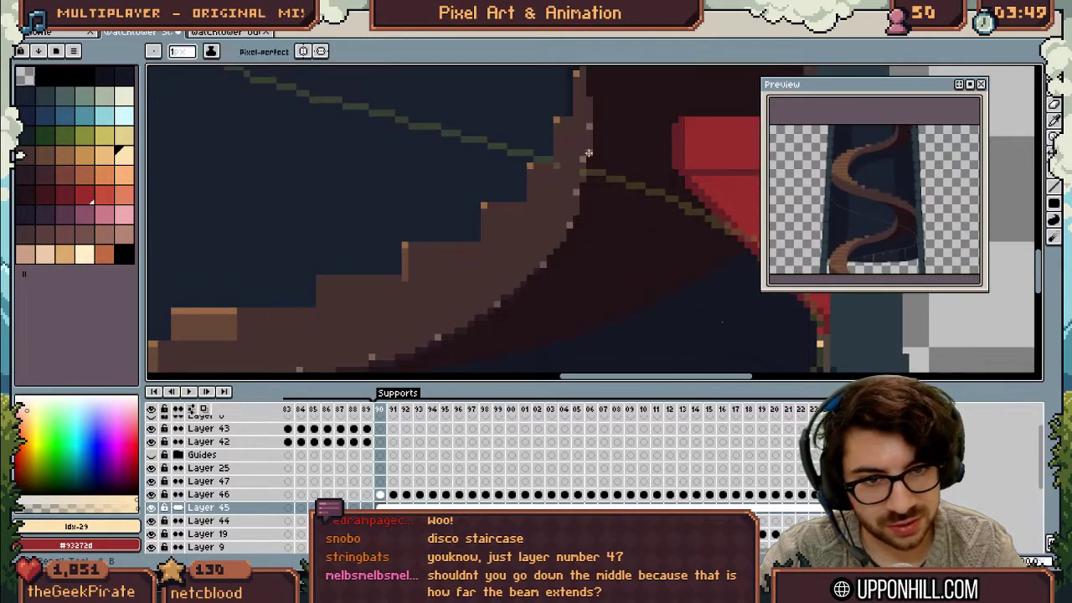
{"action": "left_click", "coordinate": [589, 152]}
{"action": "key", "text": "e"}
{"action": "left_click", "coordinate": [579, 157]}
{"action": "key", "text": "b"}
{"action": "left_click", "coordinate": [583, 186]}
{"action": "key", "text": "e"}
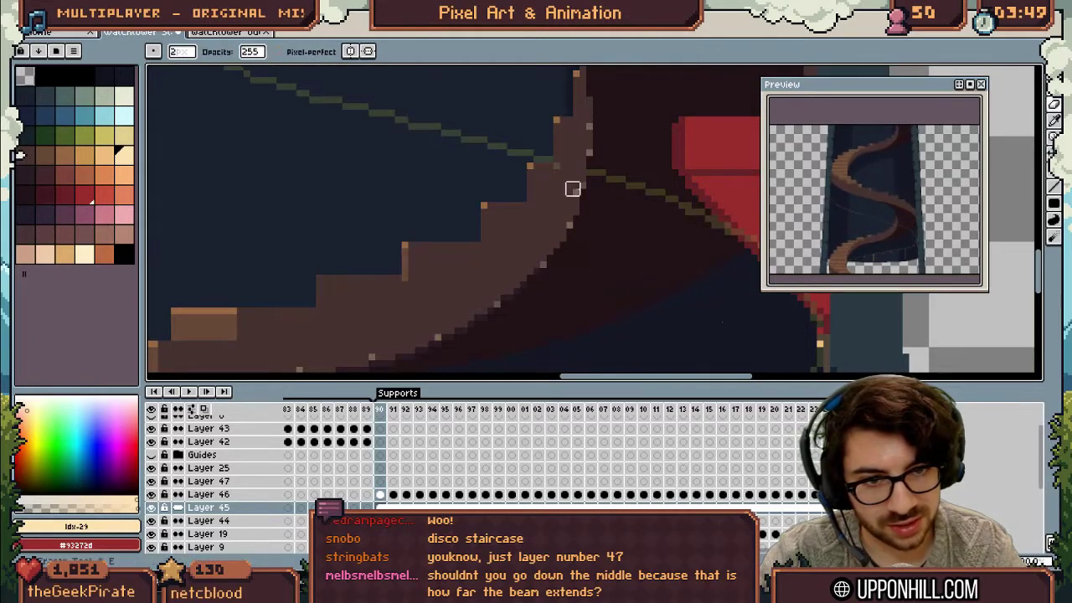
{"action": "key", "text": "z"}
{"action": "scroll", "coordinate": [586, 159], "scroll_direction": "down", "scroll_amount": 2}
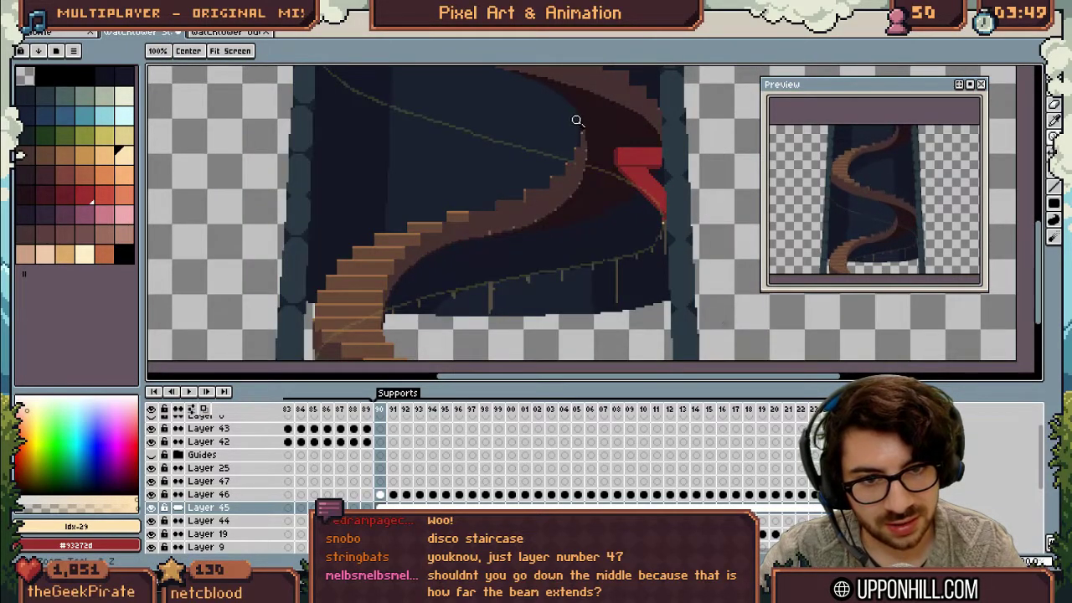
{"action": "scroll", "coordinate": [605, 155], "scroll_direction": "up", "scroll_amount": 1}
Examine the slant and position of the red support at frame 108 against the staircase and the guide curve
{"action": "key", "text": "b"}
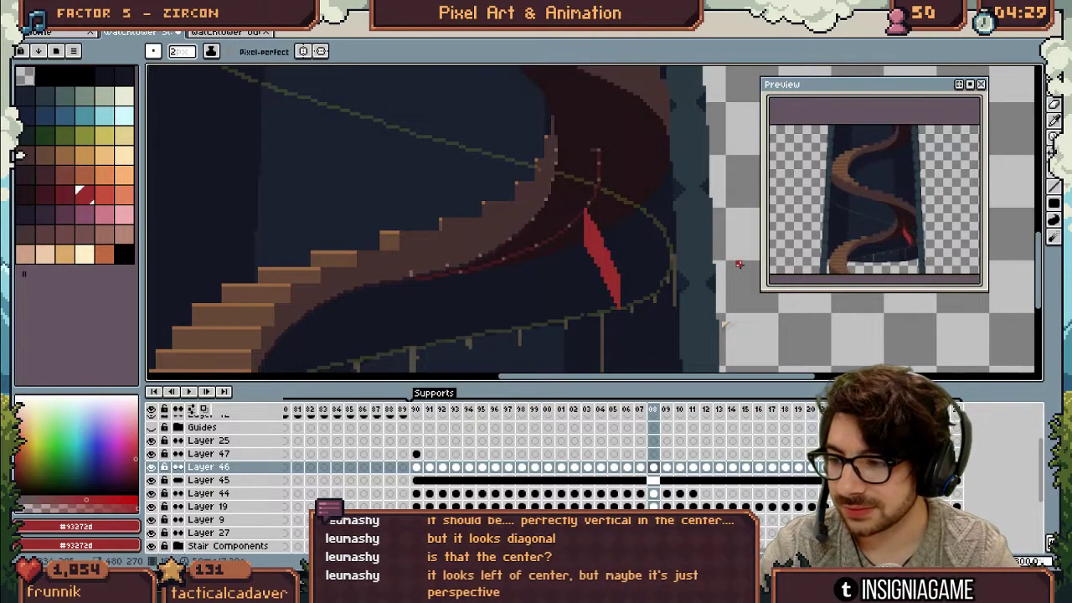
{"action": "key", "text": "z"}
{"action": "scroll", "coordinate": [579, 179], "scroll_direction": "down", "scroll_amount": 3}
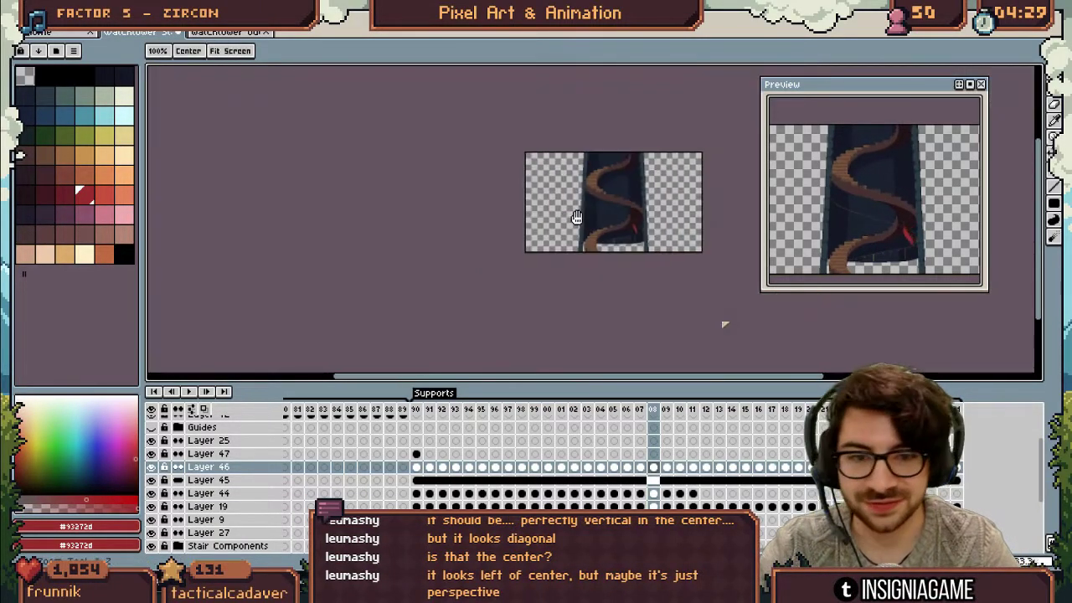
{"action": "scroll", "coordinate": [634, 223], "scroll_direction": "up", "scroll_amount": 1}
{"action": "scroll", "coordinate": [578, 247], "scroll_direction": "down", "scroll_amount": 1}
{"action": "scroll", "coordinate": [586, 245], "scroll_direction": "up", "scroll_amount": 4}
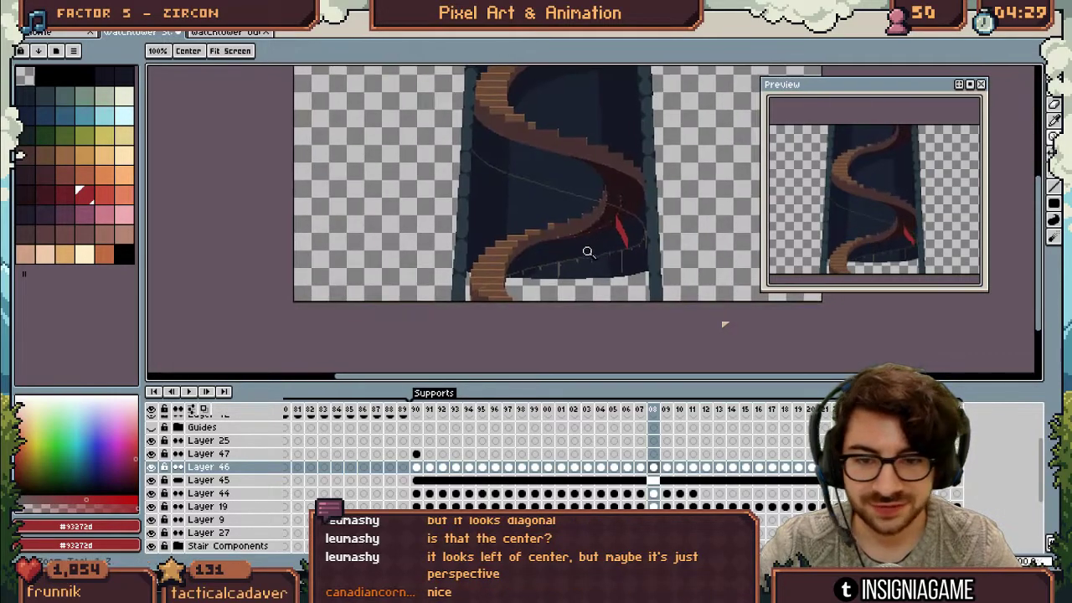
{"action": "key", "text": "b"}
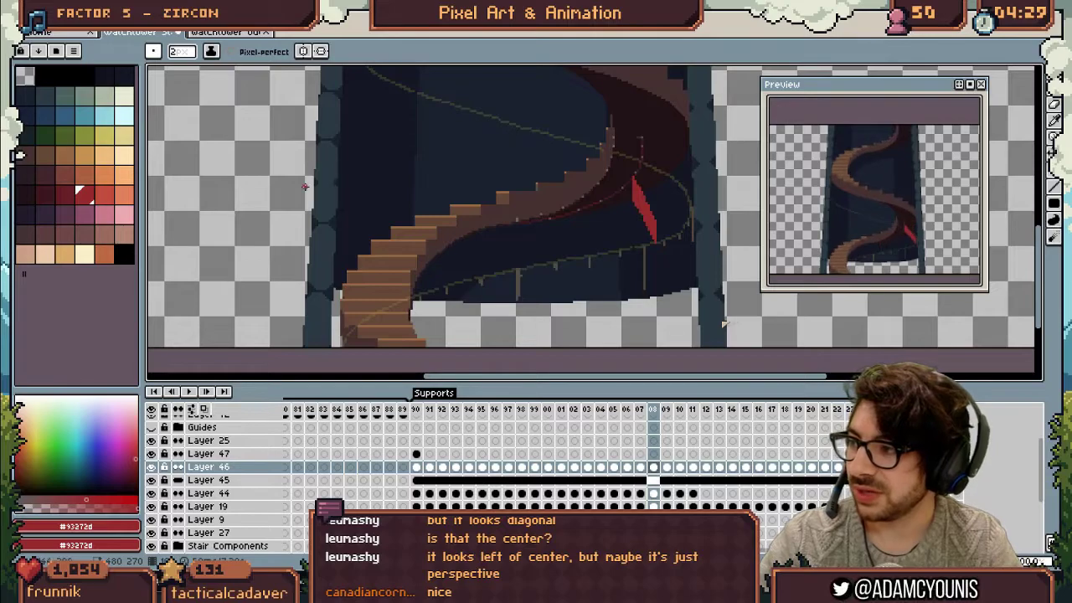
{"action": "left_click_drag", "start_coordinate": [322, 179], "coordinate": [289, 185]}
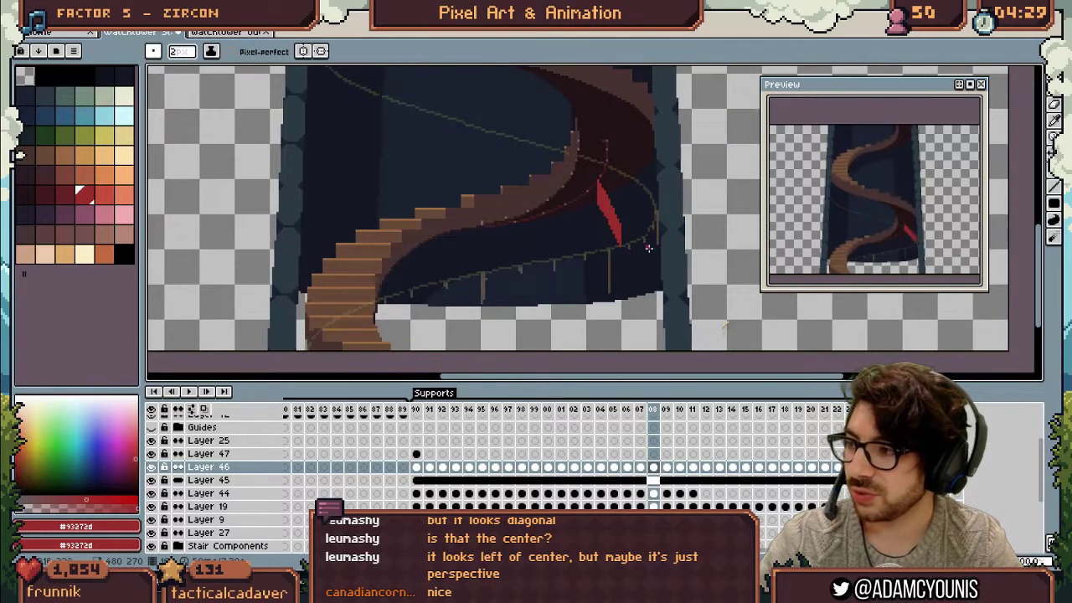
Show Layer 2 at the end of the layer list and check the staircase with it
{"action": "scroll", "coordinate": [191, 517], "scroll_direction": "down", "scroll_amount": 3}
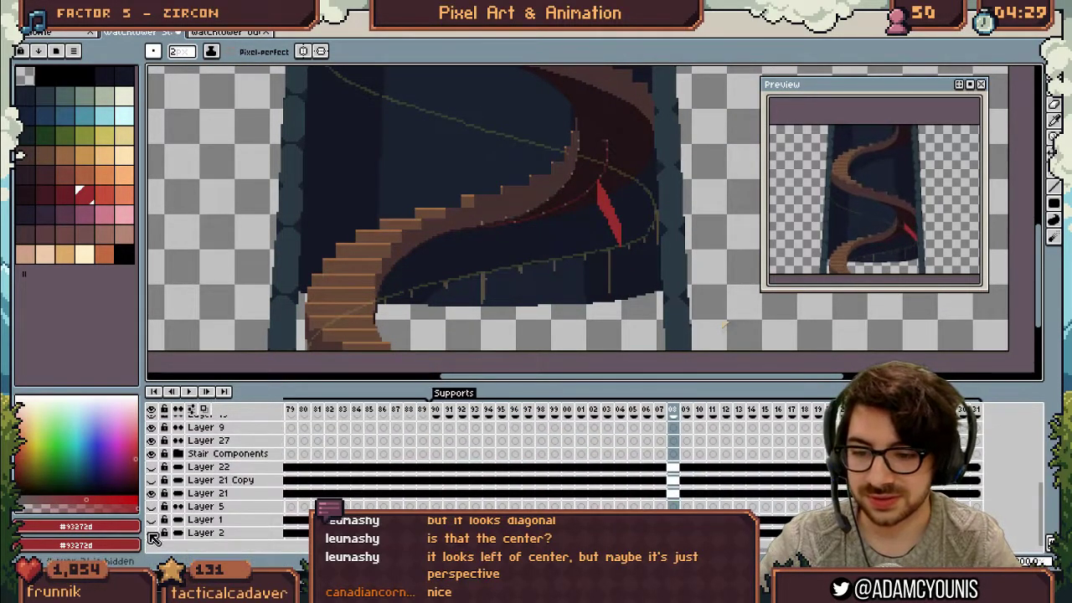
{"action": "left_click", "coordinate": [152, 533]}
{"action": "left_click_drag", "start_coordinate": [445, 218], "coordinate": [438, 275]}
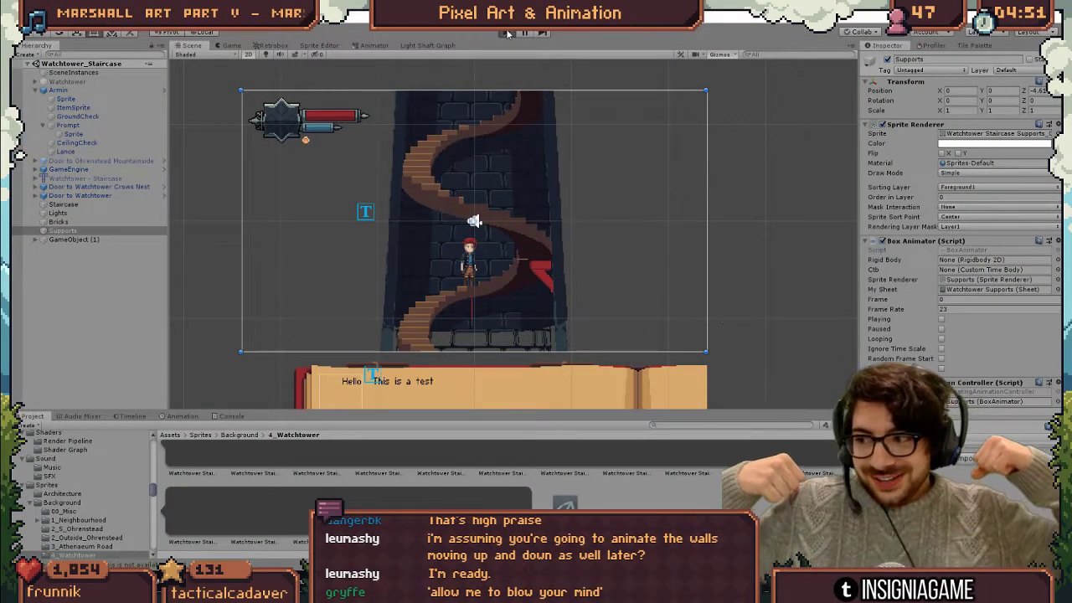
Run the Watchtower_Staircase scene in Unity's play mode and move the character through the staircase to test the animation
{"action": "left_click", "coordinate": [507, 33]}
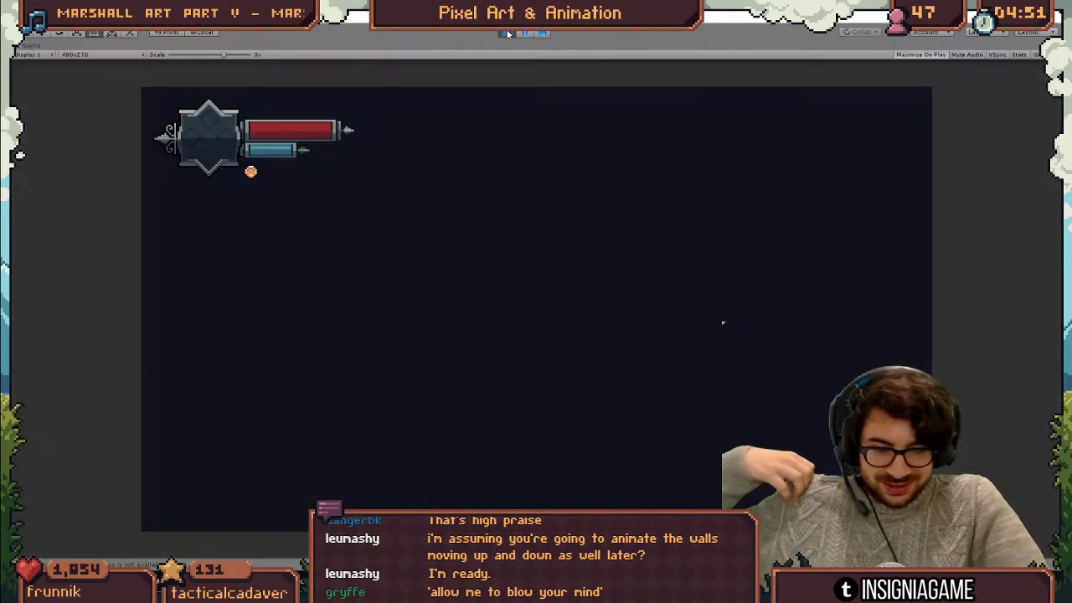
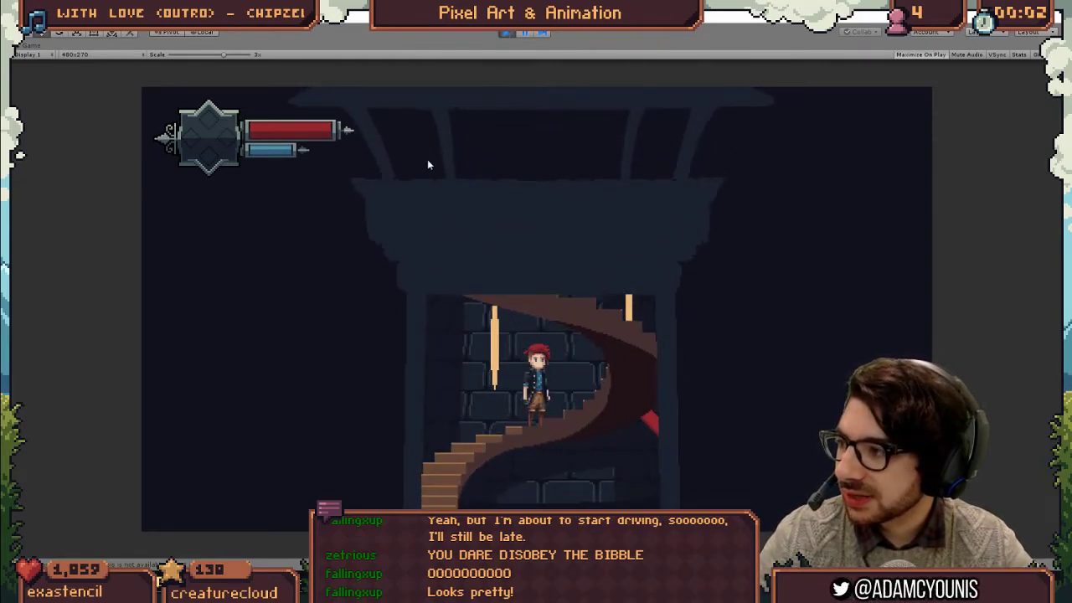
{"action": "key", "text": "Right"}
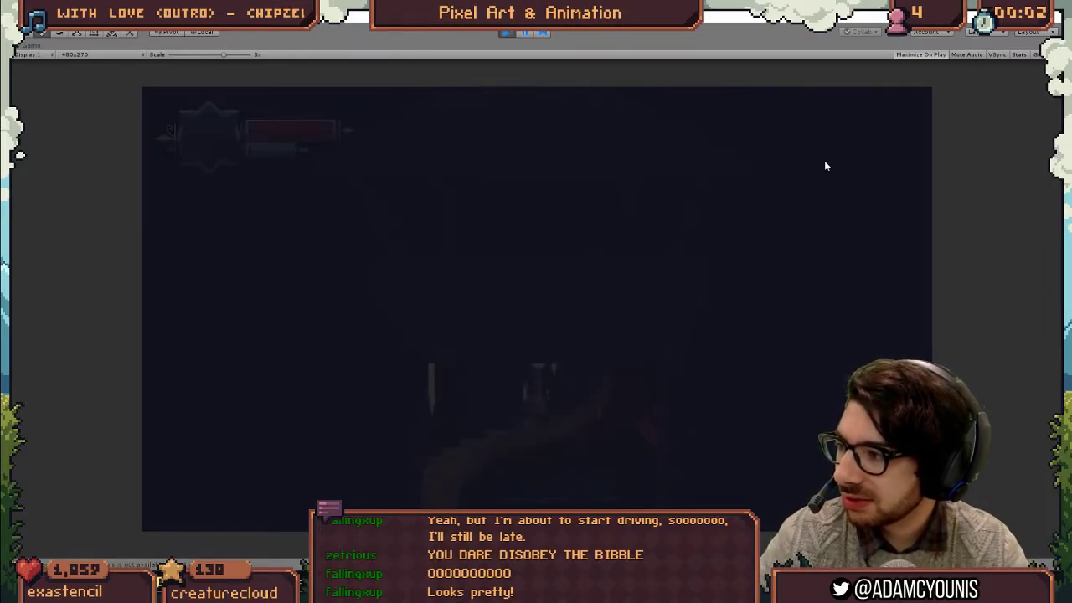
{"action": "key", "text": "Up"}
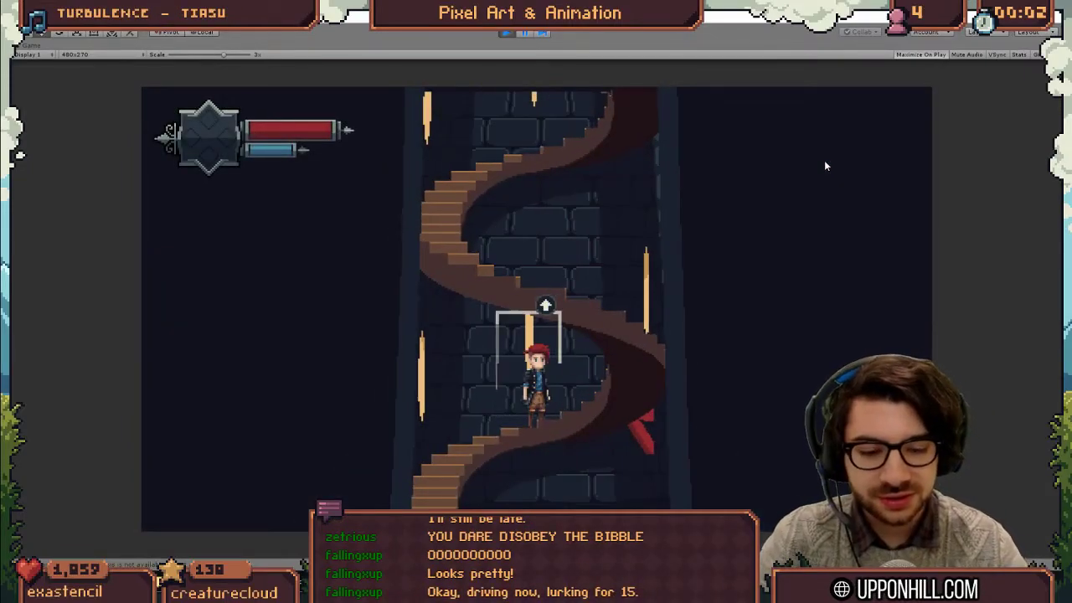
Switch to Aseprite, bring up the watchtower staircase sprite and examine the orange door standing on the stairs
{"action": "key", "text": "alt+Tab"}
{"action": "left_click", "coordinate": [114, 23]}
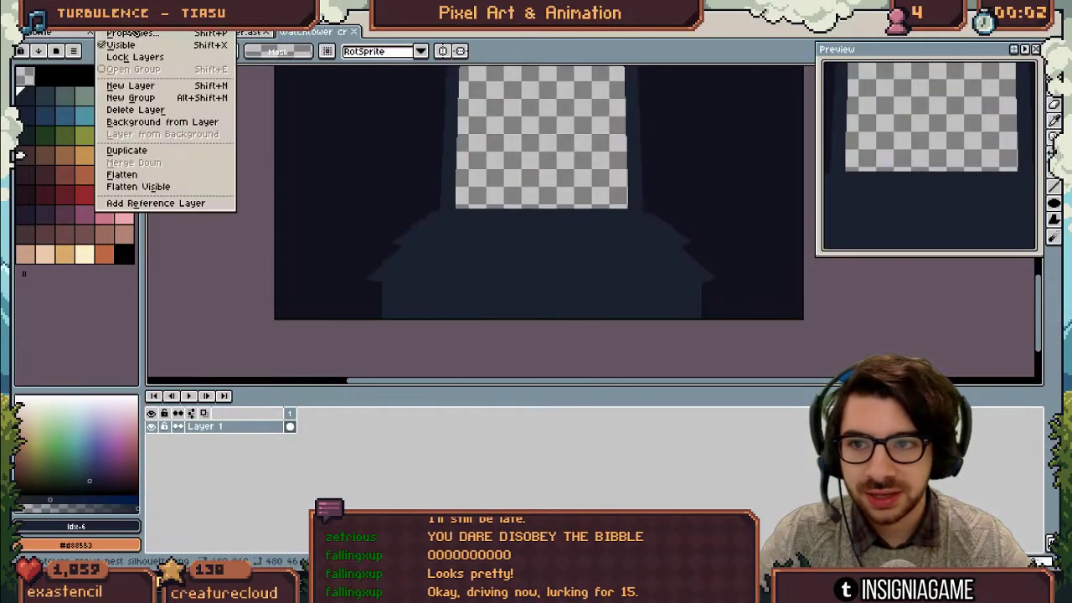
{"action": "left_click", "coordinate": [77, 34]}
{"action": "left_click", "coordinate": [126, 33]}
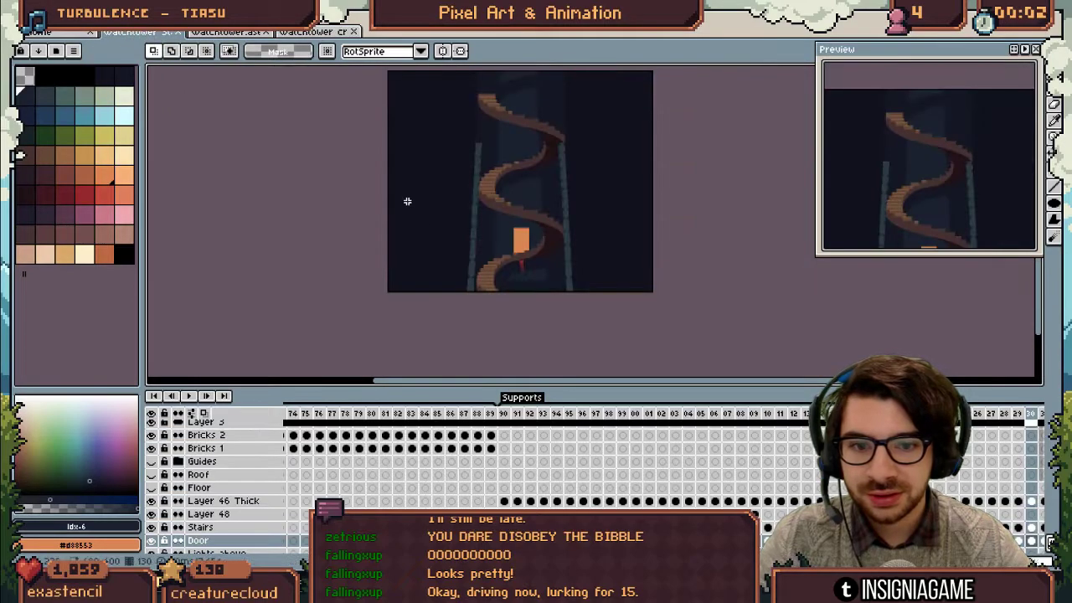
{"action": "scroll", "coordinate": [530, 252], "scroll_direction": "up", "scroll_amount": 6}
{"action": "scroll", "coordinate": [441, 177], "scroll_direction": "down", "scroll_amount": 1}
{"action": "left_click_drag", "start_coordinate": [480, 88], "coordinate": [490, 216]}
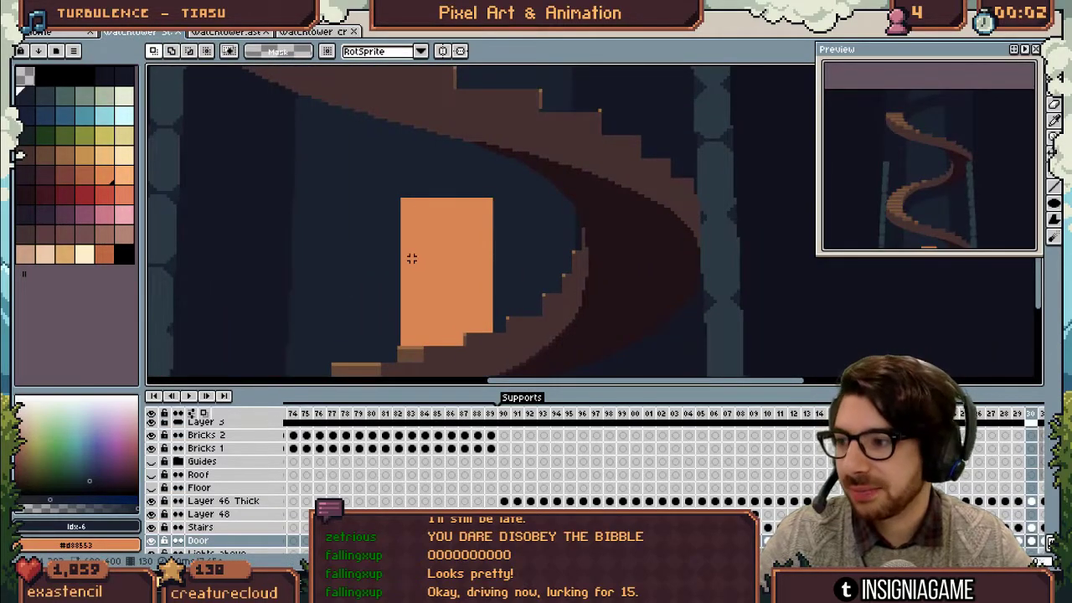
{"action": "scroll", "coordinate": [417, 245], "scroll_direction": "down", "scroll_amount": 1}
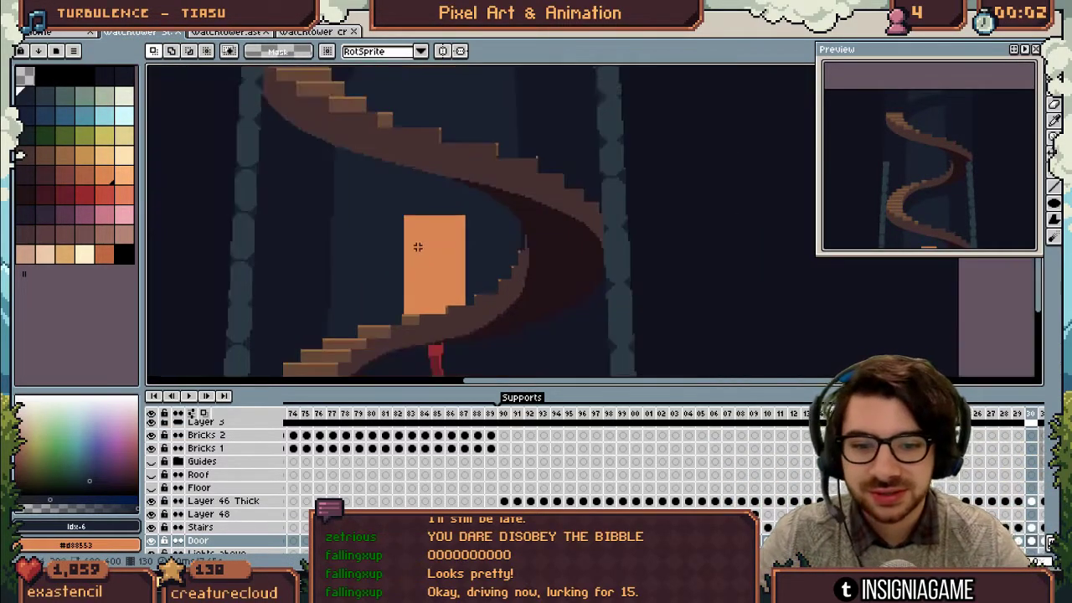
{"action": "scroll", "coordinate": [752, 432], "scroll_direction": "down", "scroll_amount": 1}
{"action": "left_click_drag", "start_coordinate": [921, 443], "coordinate": [749, 500]}
{"action": "left_click_drag", "start_coordinate": [817, 413], "coordinate": [778, 412]}
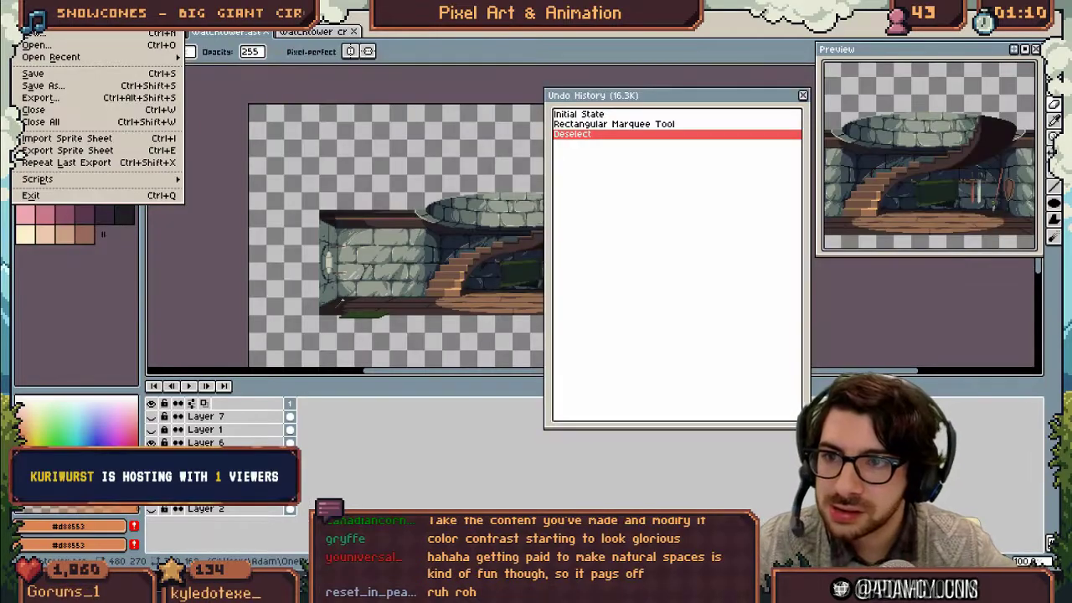
Open the recent watchtower exterior sprite, close the undo history and examine the tower's stone wall
{"action": "mouse_move", "coordinate": [50, 57]}
{"action": "left_click", "coordinate": [344, 102]}
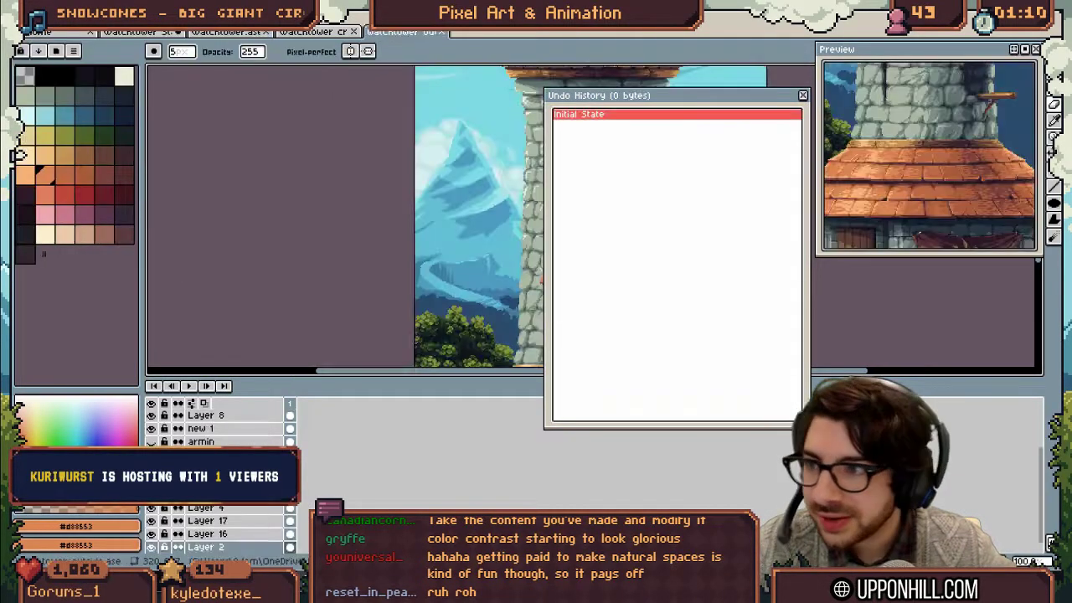
{"action": "left_click", "coordinate": [802, 94]}
{"action": "scroll", "coordinate": [486, 156], "scroll_direction": "up", "scroll_amount": 2}
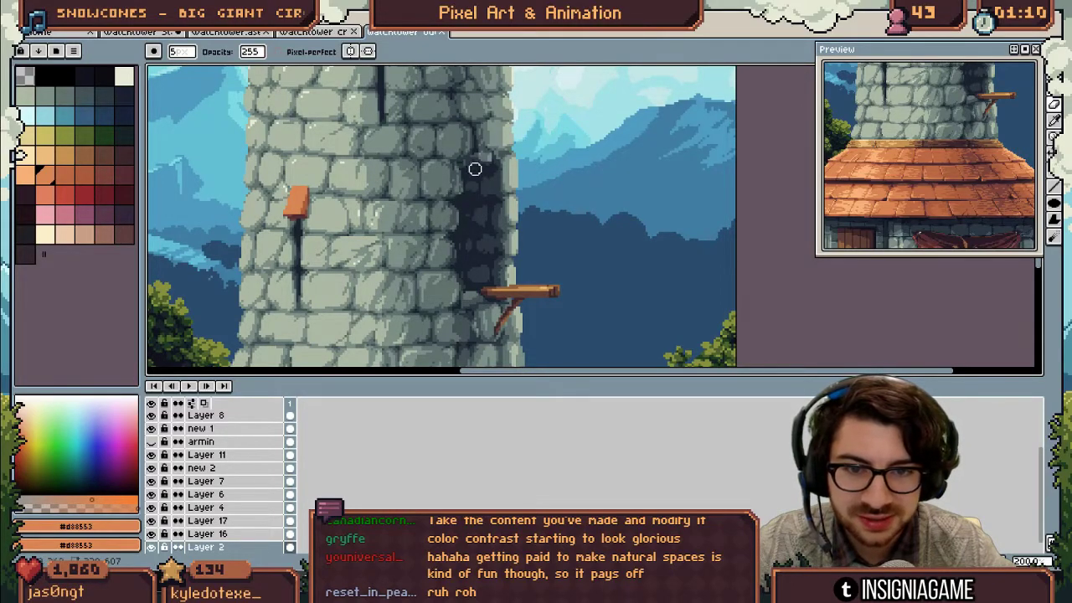
Return to the watchtower staircase sprite and make the Door layer active by auto-selecting the orange door
{"action": "left_click", "coordinate": [147, 33]}
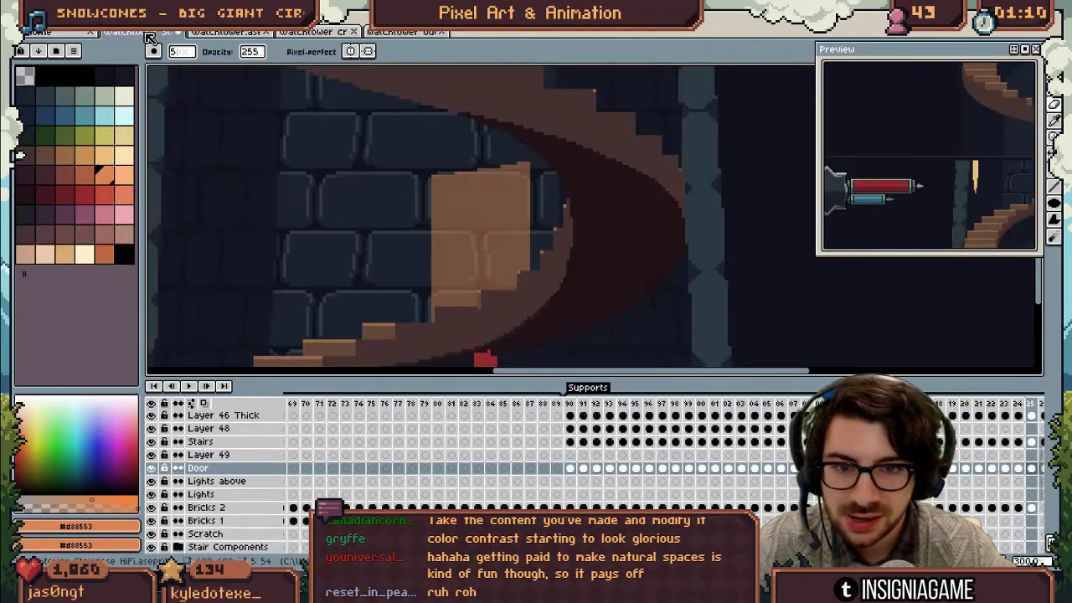
{"action": "key", "text": "v"}
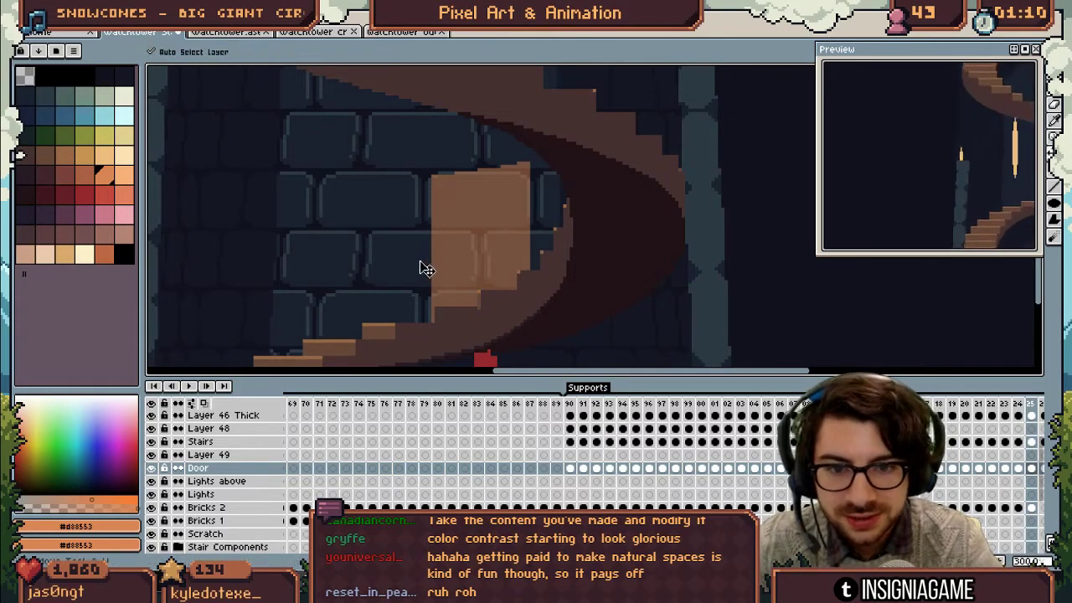
{"action": "left_click", "coordinate": [421, 266]}
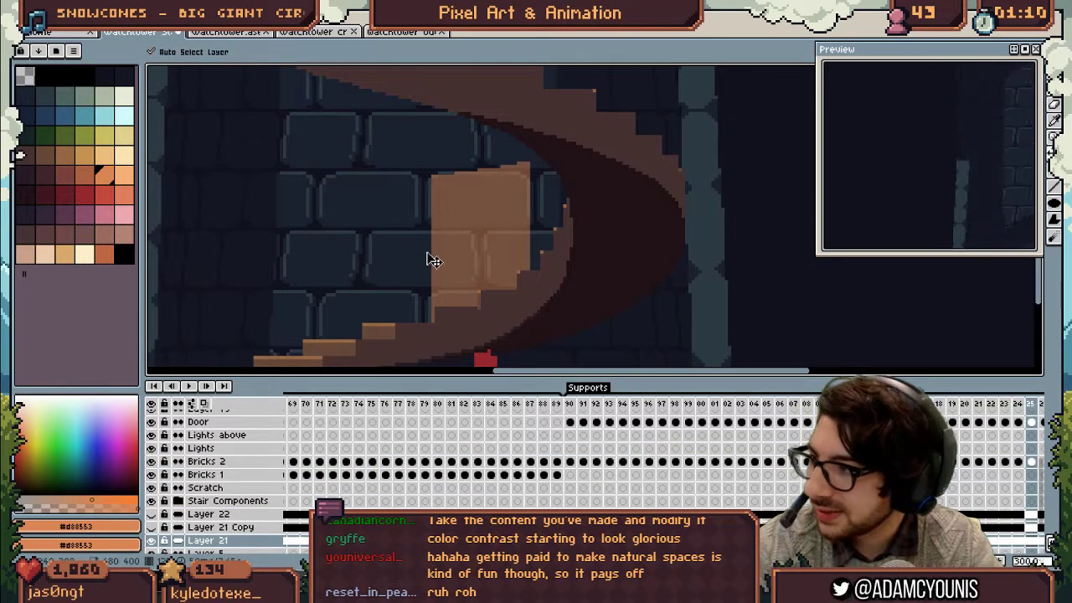
{"action": "key", "text": "ctrl+z"}
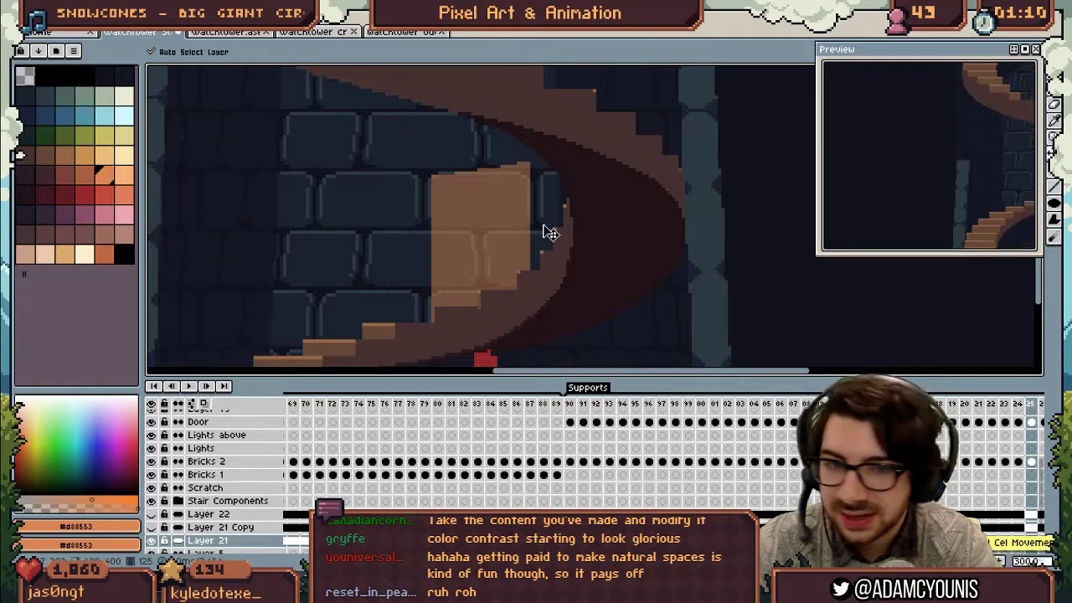
{"action": "left_click_drag", "start_coordinate": [545, 211], "coordinate": [546, 181]}
{"action": "key", "text": "ctrl+z"}
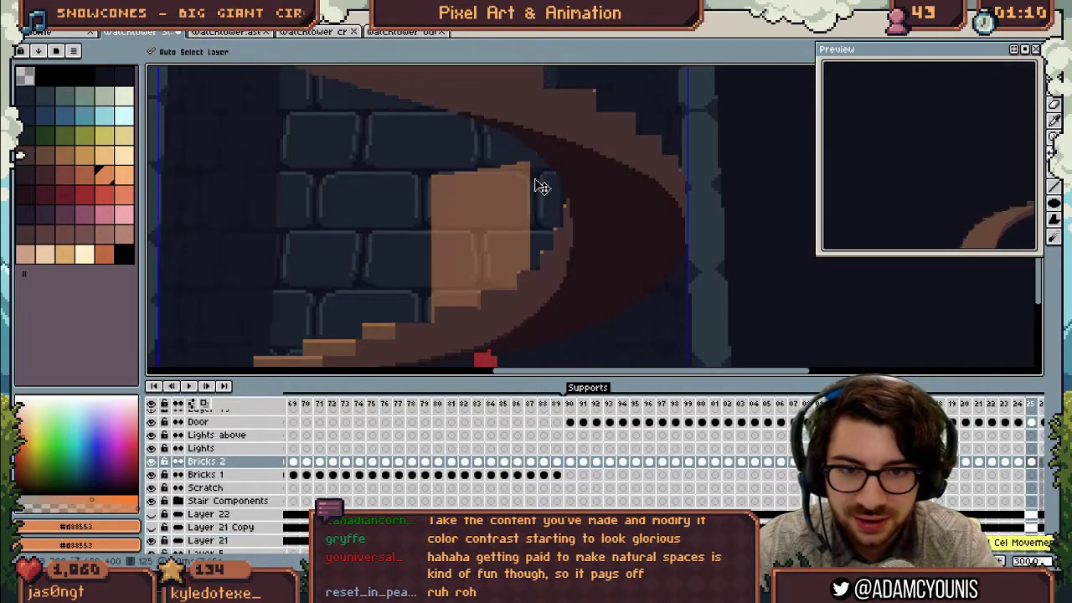
{"action": "left_click", "coordinate": [471, 226]}
Erase the raised part of the orange door's top edge to flatten it along the brick joint
{"action": "key", "text": "b"}
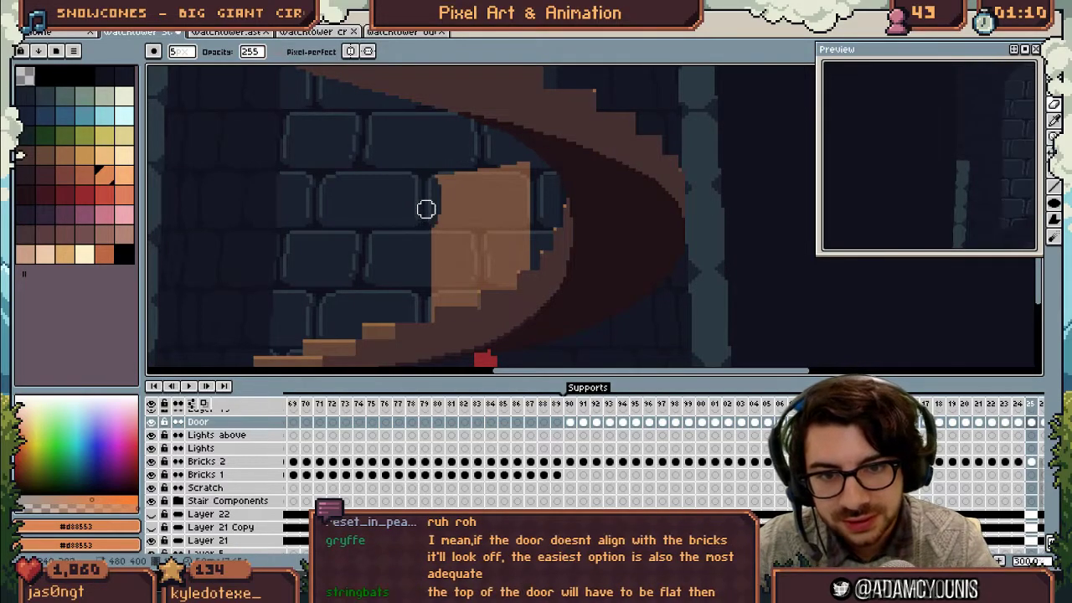
{"action": "key", "text": "v"}
{"action": "key", "text": "b"}
{"action": "key", "text": "v"}
{"action": "key", "text": "b"}
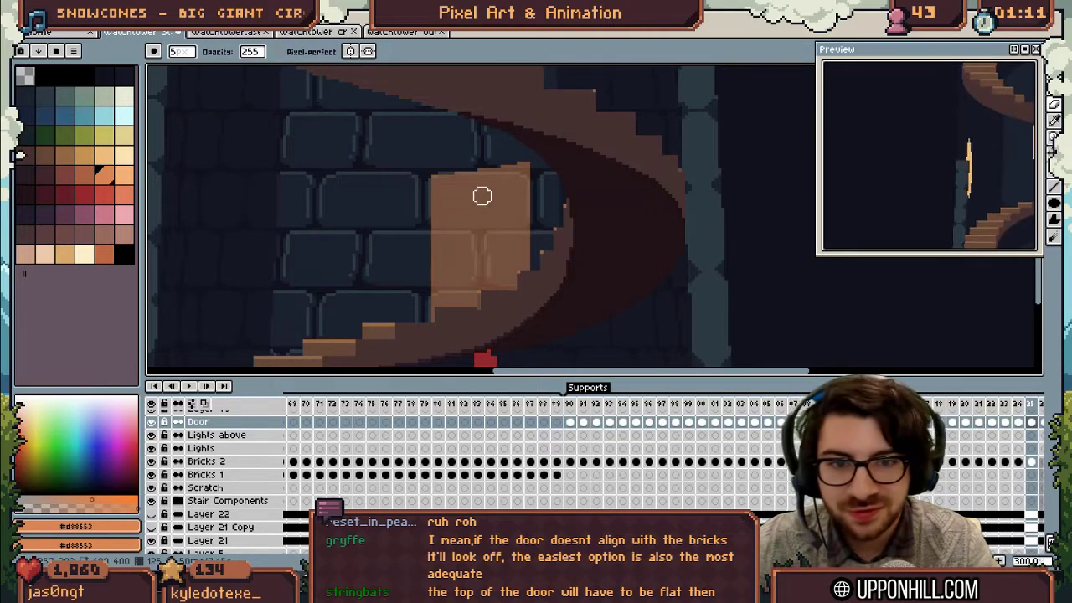
{"action": "key", "text": "v"}
{"action": "key", "text": "b"}
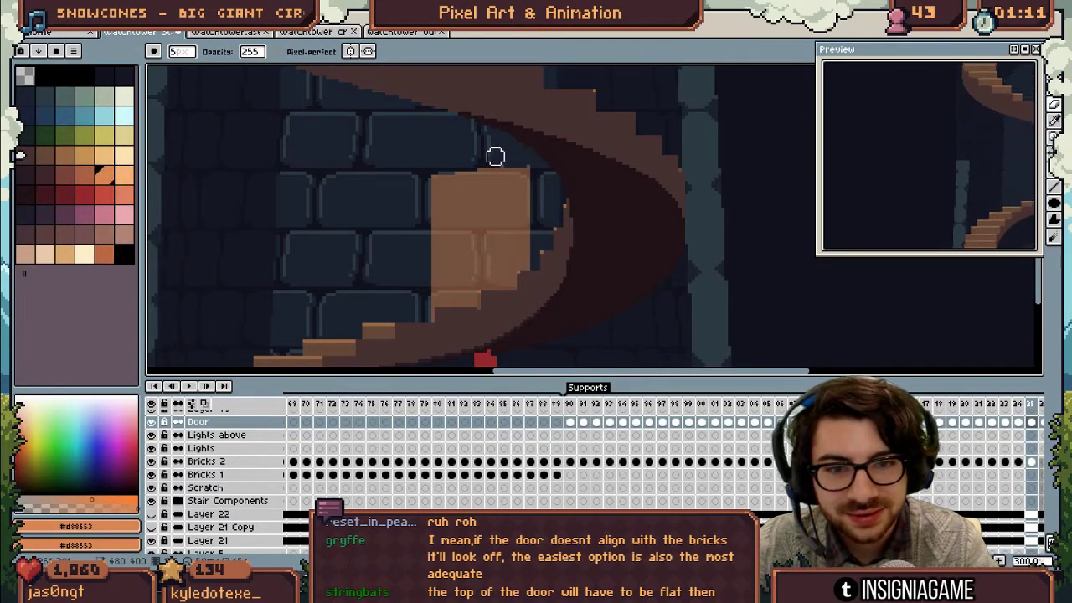
{"action": "key", "text": "ctrl+z"}
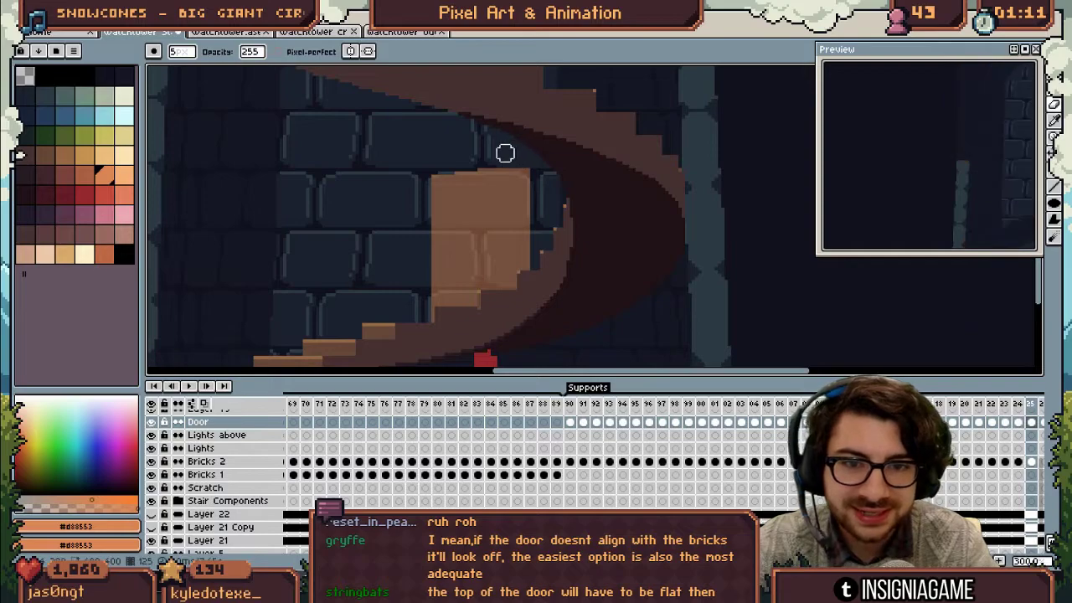
Paint the orange door's side edges outward with the 2 px Pencil to follow the outlines of the surrounding bricks
{"action": "key", "text": "b"}
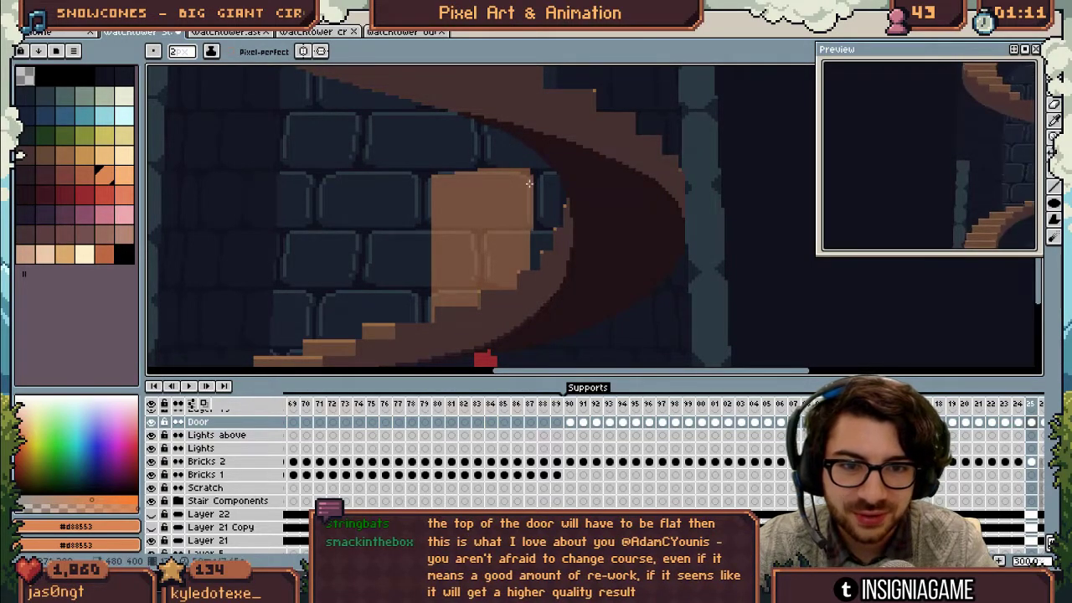
{"action": "left_click_drag", "start_coordinate": [432, 181], "coordinate": [431, 230]}
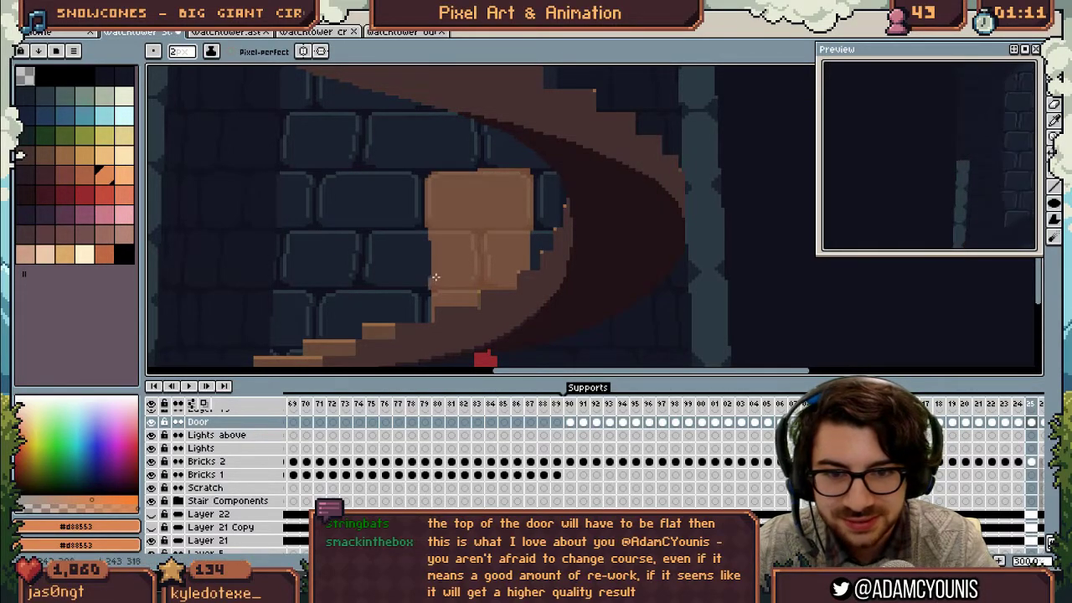
{"action": "key", "text": "z"}
{"action": "scroll", "coordinate": [421, 229], "scroll_direction": "down", "scroll_amount": 1}
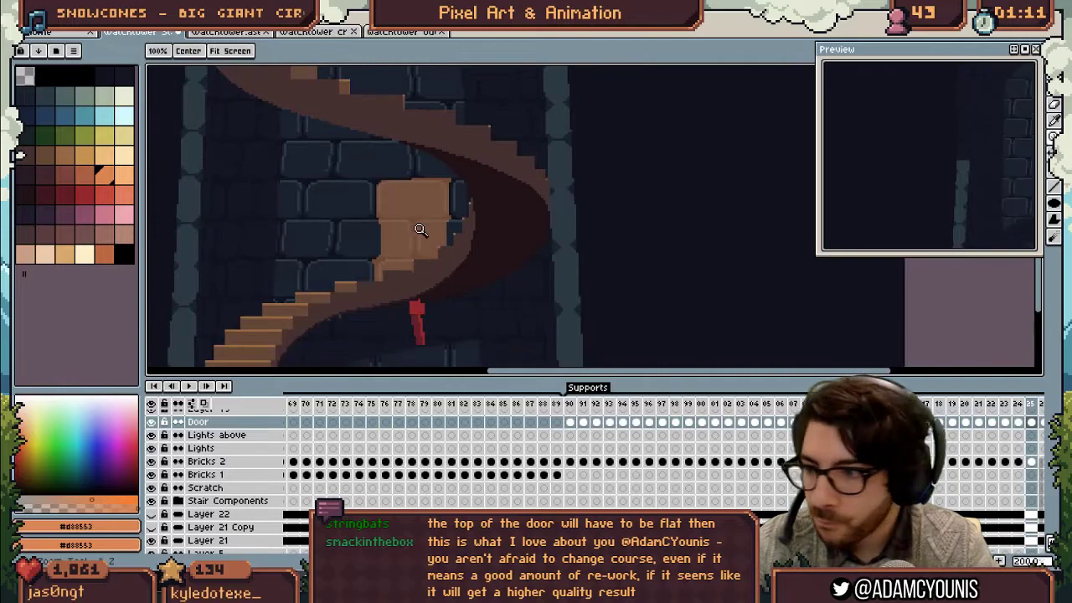
{"action": "left_click_drag", "start_coordinate": [405, 243], "coordinate": [414, 244]}
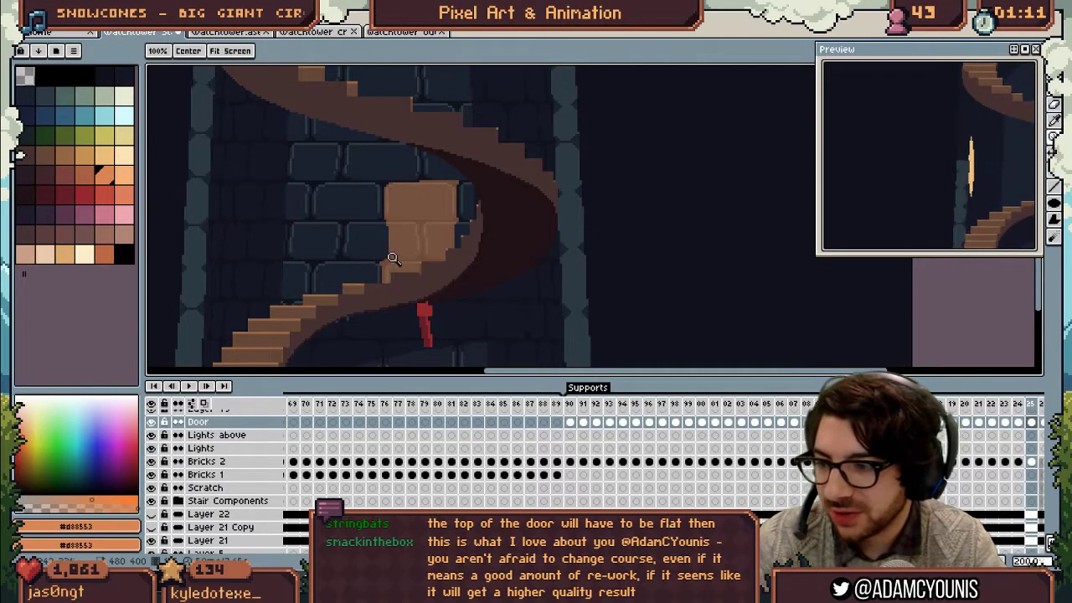
{"action": "left_click", "coordinate": [385, 244]}
{"action": "key", "text": "b"}
{"action": "key", "text": "z"}
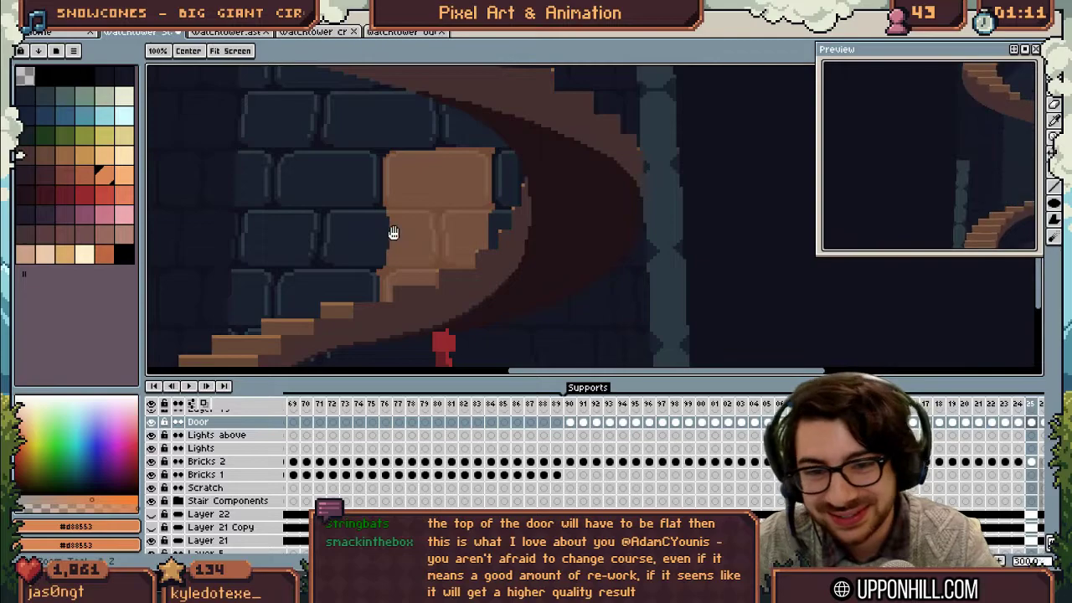
{"action": "left_click_drag", "start_coordinate": [394, 235], "coordinate": [396, 249]}
Step through the Door layer's frames from frame 90 of the Supports section and check the door against the stairs
{"action": "left_click_drag", "start_coordinate": [558, 446], "coordinate": [425, 466]}
{"action": "left_click", "coordinate": [434, 405]}
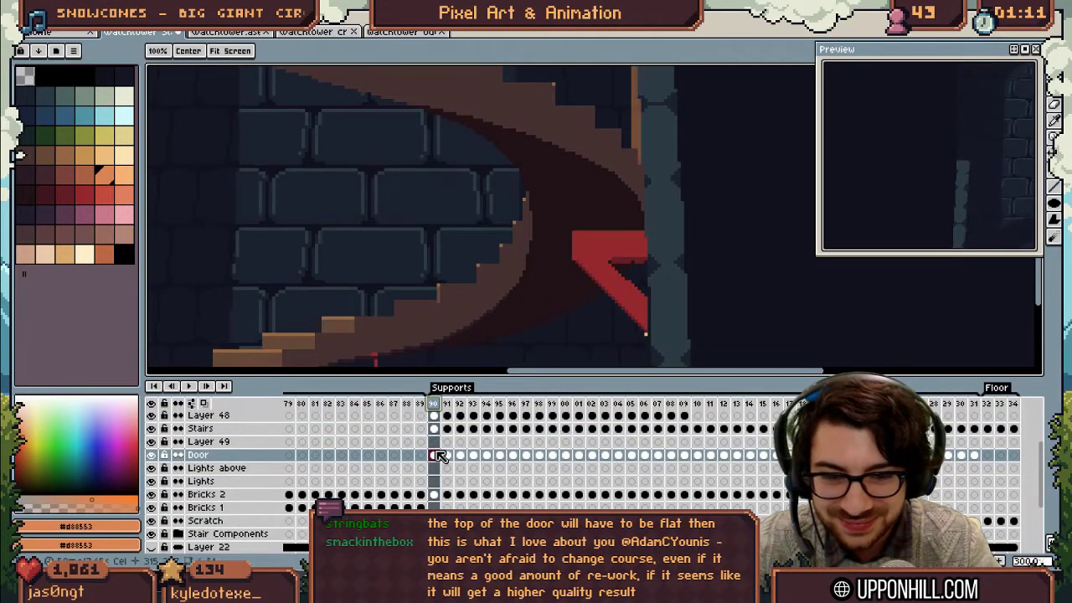
{"action": "left_click_drag", "start_coordinate": [491, 288], "coordinate": [435, 157]}
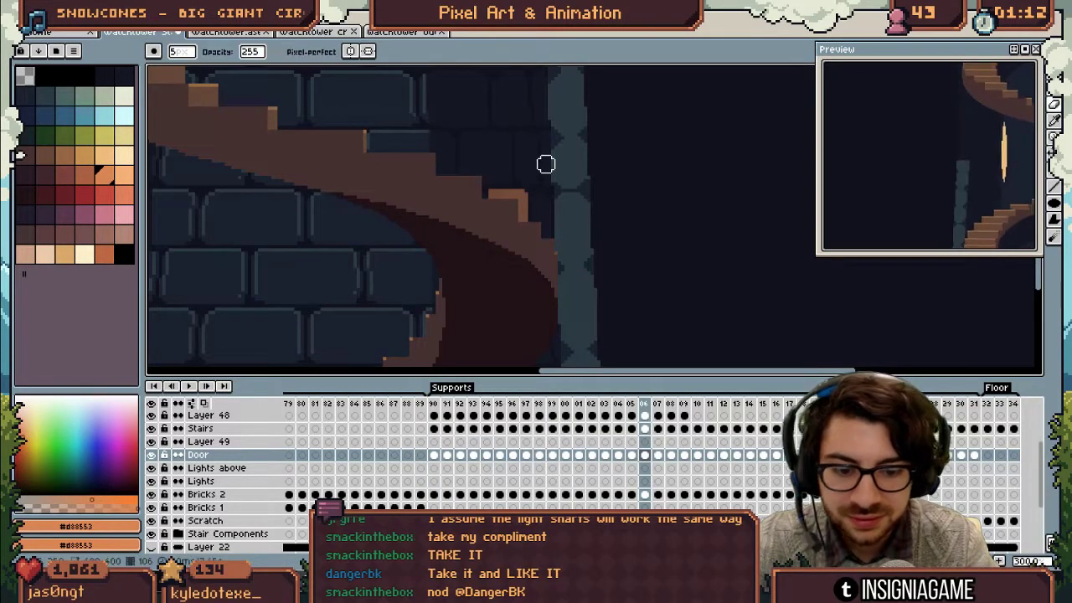
{"action": "key", "text": "Right"}
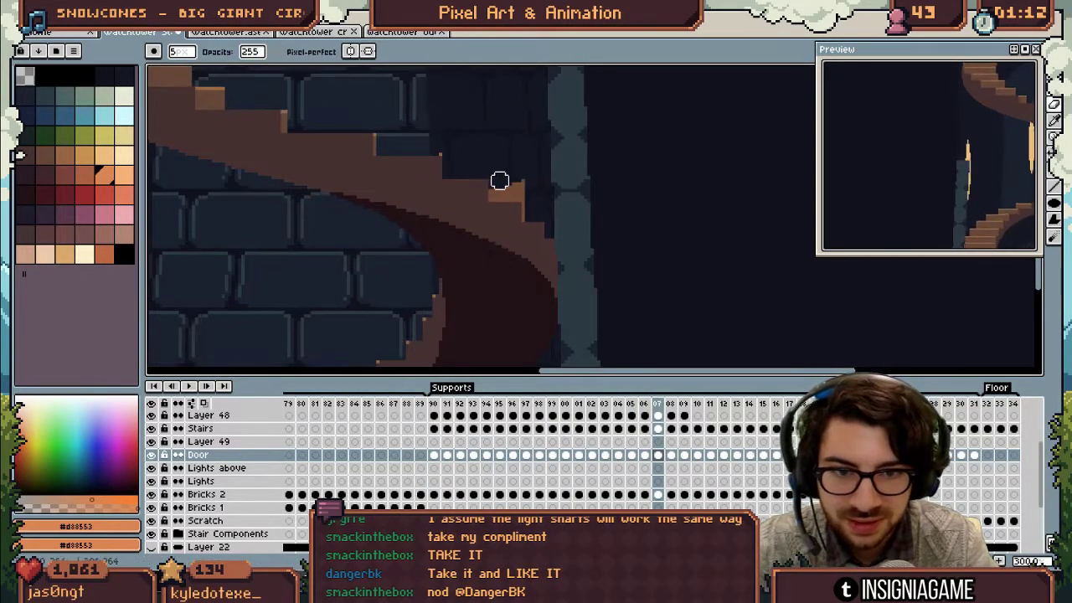
{"action": "key", "text": "Right"}
{"action": "key", "text": "Right"}
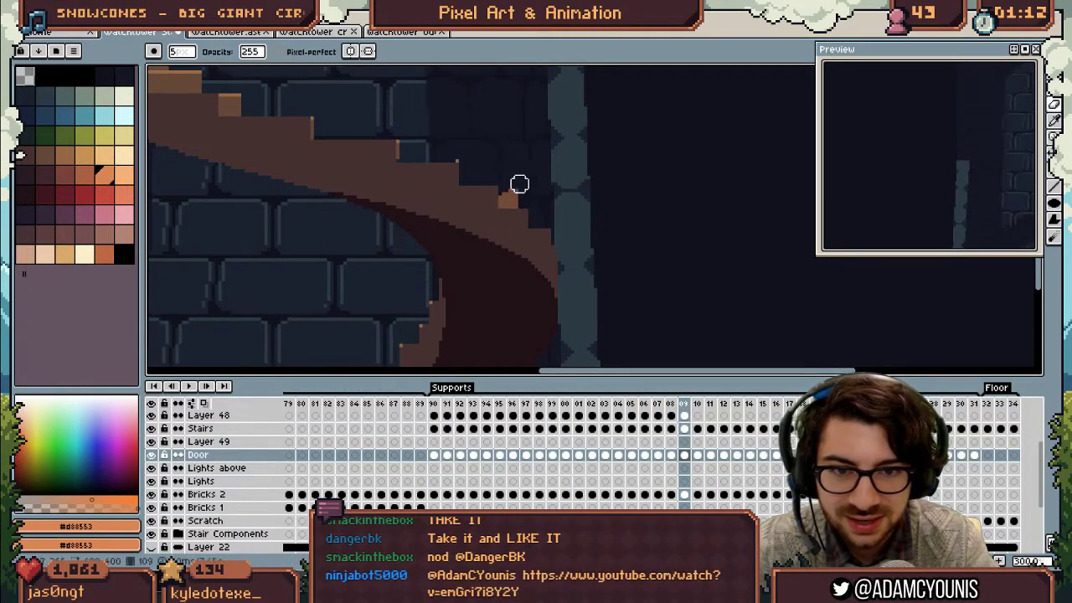
{"action": "key", "text": "Right"}
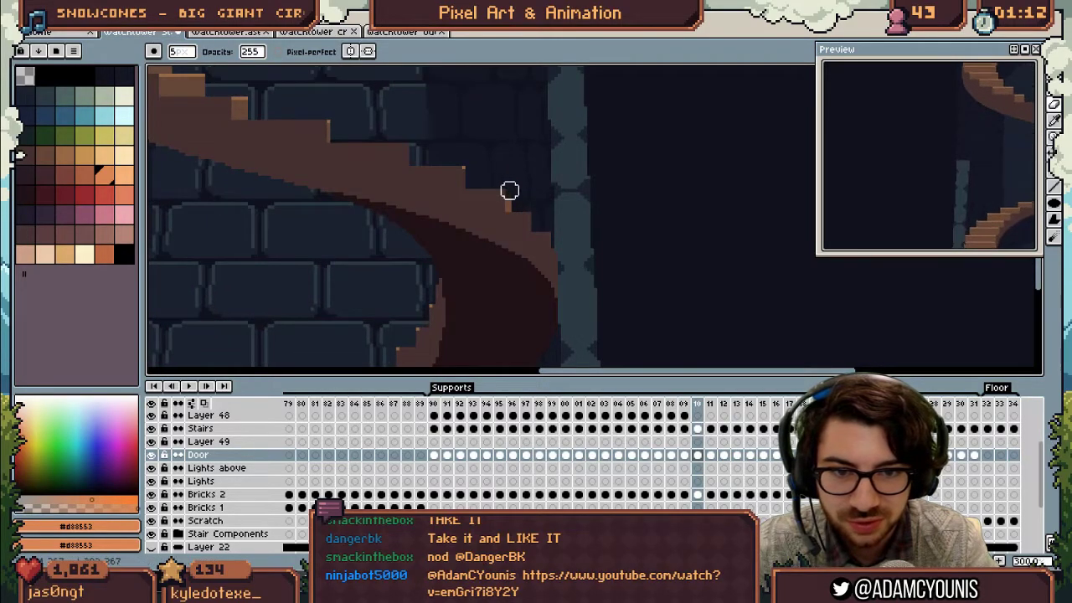
{"action": "key", "text": "Right"}
{"action": "key", "text": "Right"}
{"action": "key", "text": "Right"}
{"action": "key", "text": "Right"}
{"action": "key", "text": "Right"}
{"action": "key", "text": "Right"}
{"action": "key", "text": "Right"}
{"action": "key", "text": "Right"}
{"action": "key", "text": "Right"}
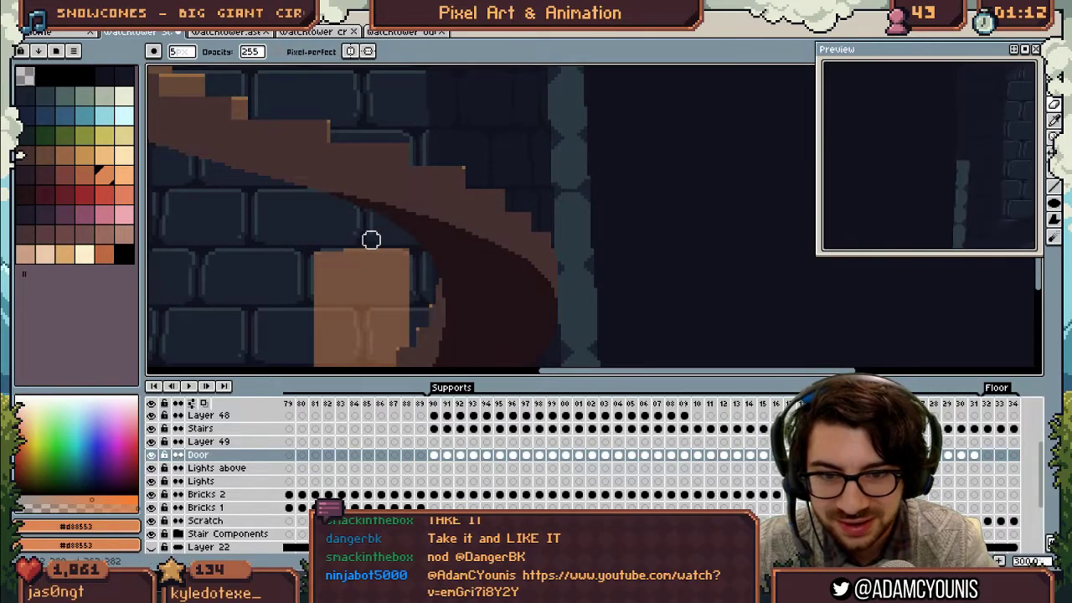
Set the Door layer's opacity to 255 and check the solid orange door against the whole staircase
{"action": "key", "text": "alt+Tab"}
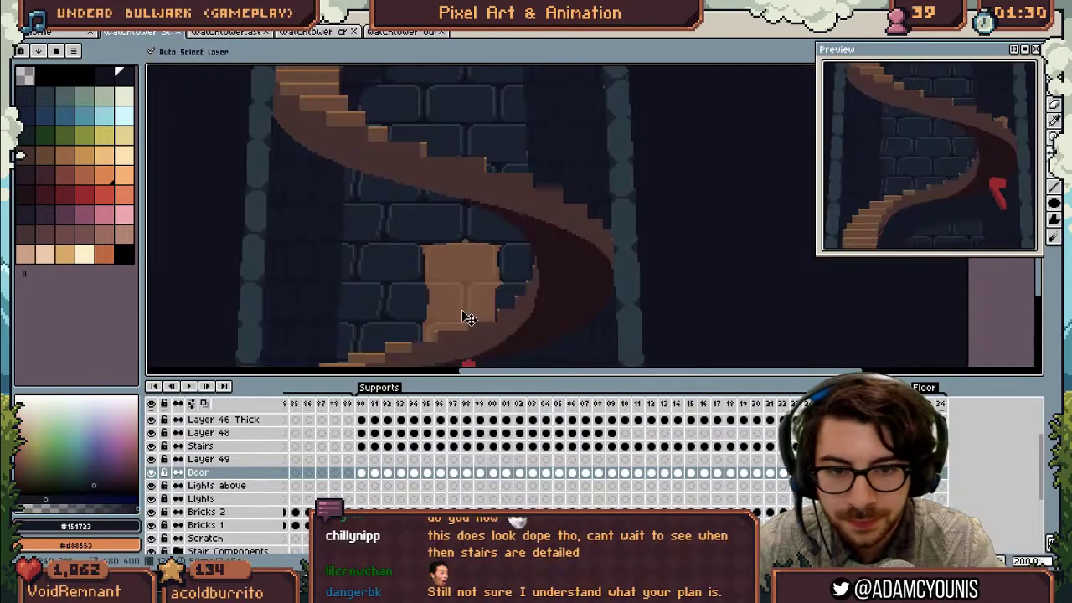
{"action": "double_click", "coordinate": [199, 472]}
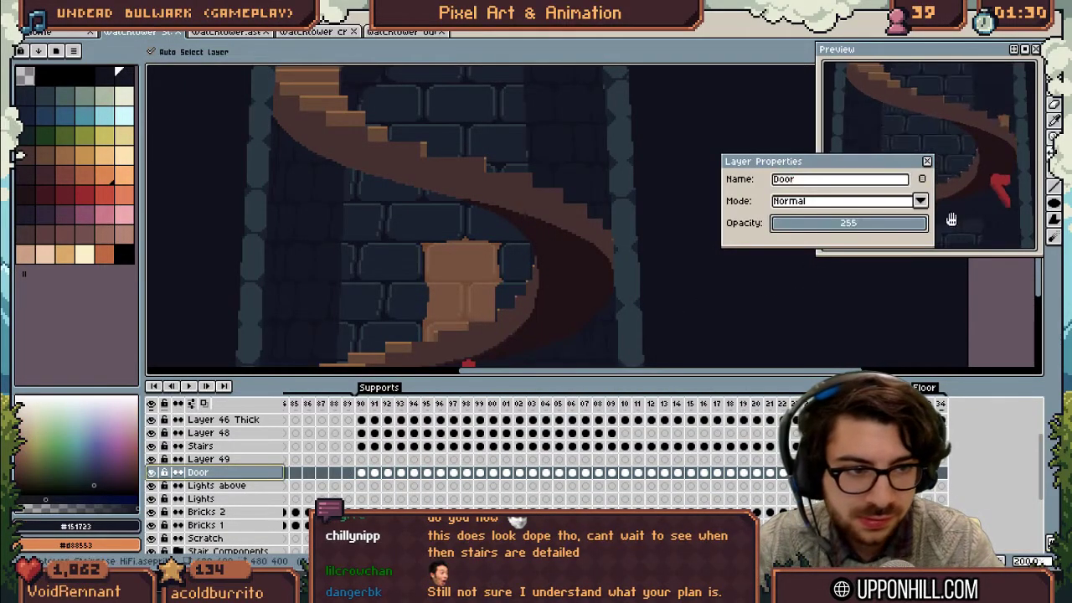
{"action": "left_click", "coordinate": [926, 161]}
{"action": "scroll", "coordinate": [627, 242], "scroll_direction": "down", "scroll_amount": 2}
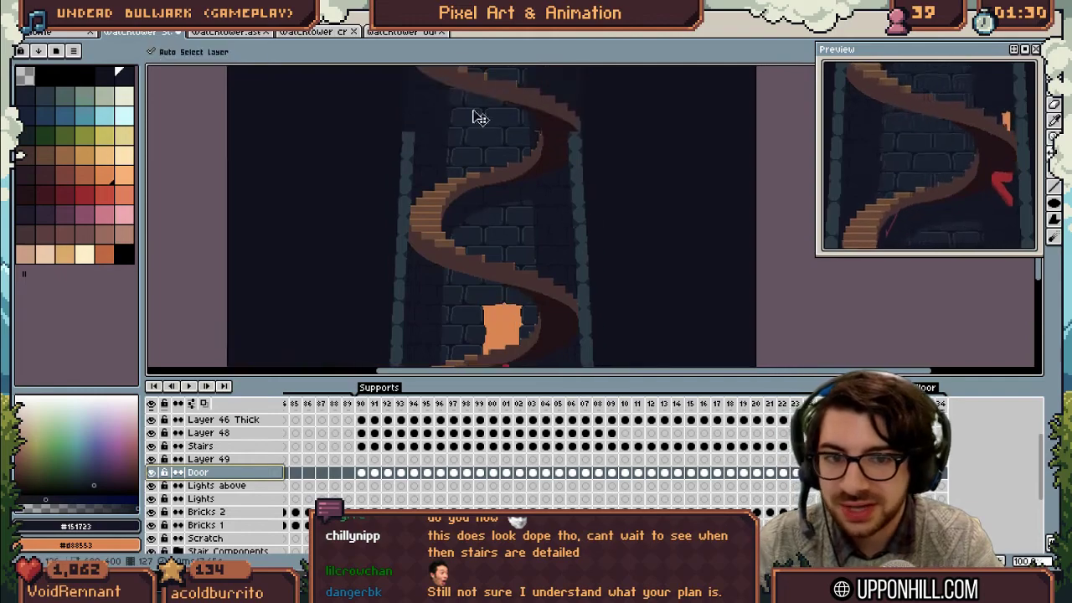
{"action": "left_click_drag", "start_coordinate": [461, 289], "coordinate": [407, 257]}
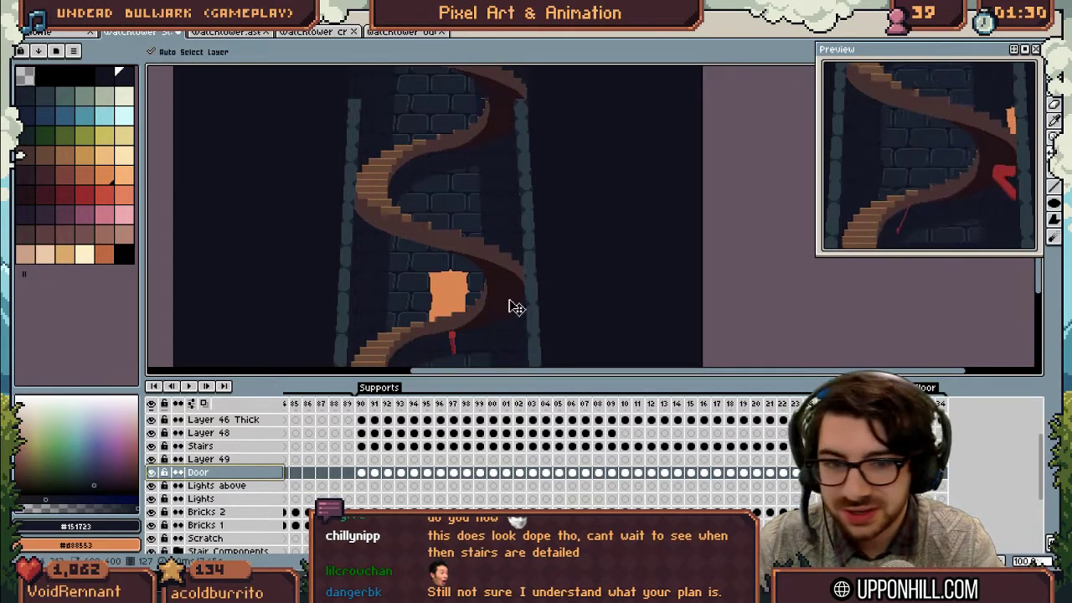
{"action": "scroll", "coordinate": [474, 270], "scroll_direction": "down", "scroll_amount": 2}
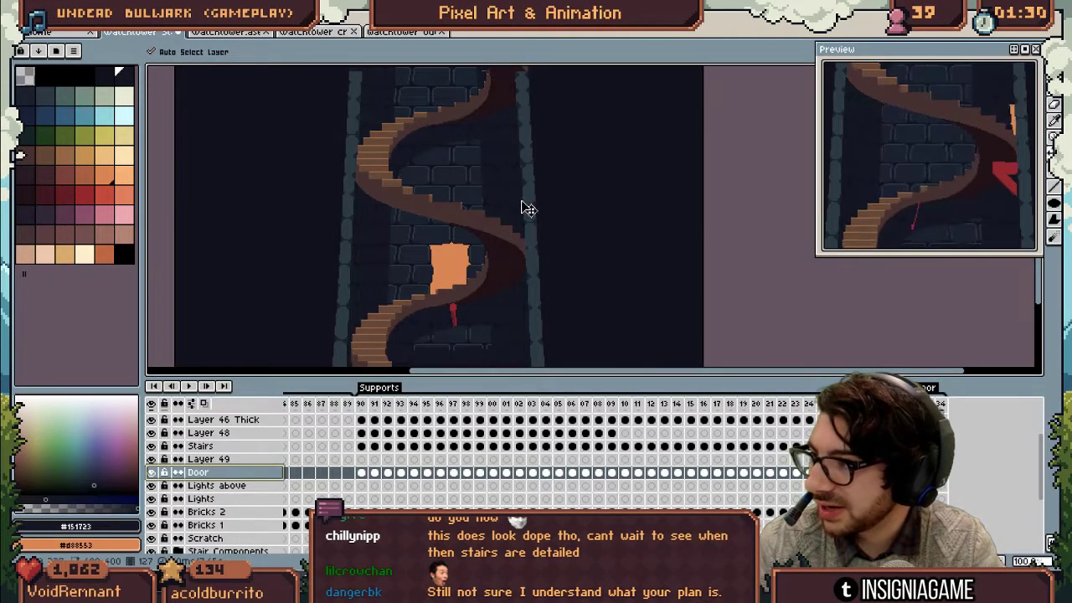
{"action": "scroll", "coordinate": [457, 295], "scroll_direction": "right", "scroll_amount": 1}
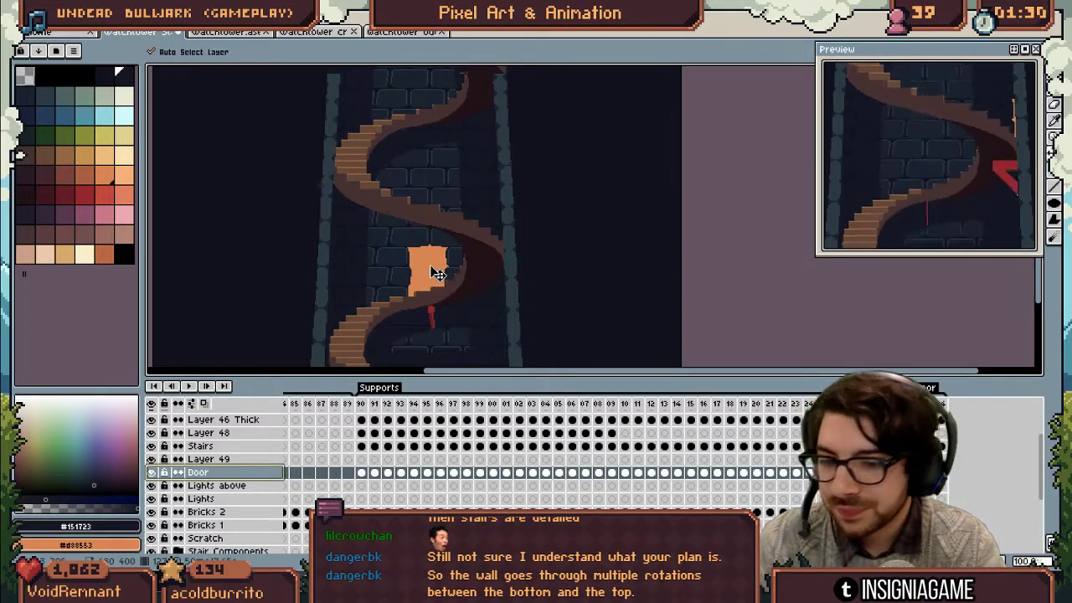
Switch to Unity and examine the cave area with the minecart, spiders and grassy ledges in the Ohrenstead_Mountainside scene
{"action": "key", "text": "alt+Tab"}
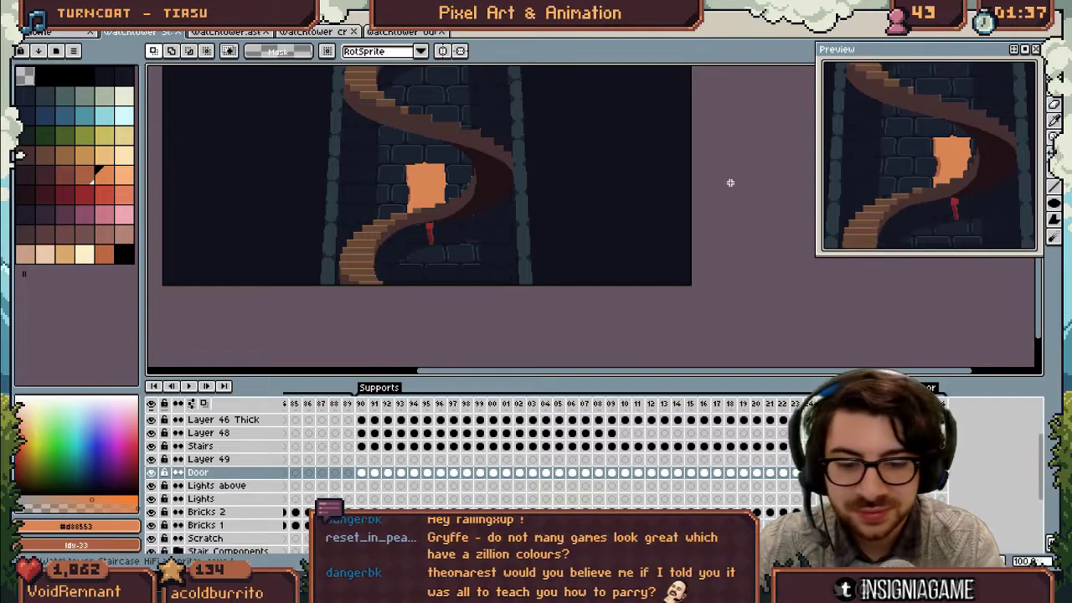
{"action": "key", "text": "alt+Tab"}
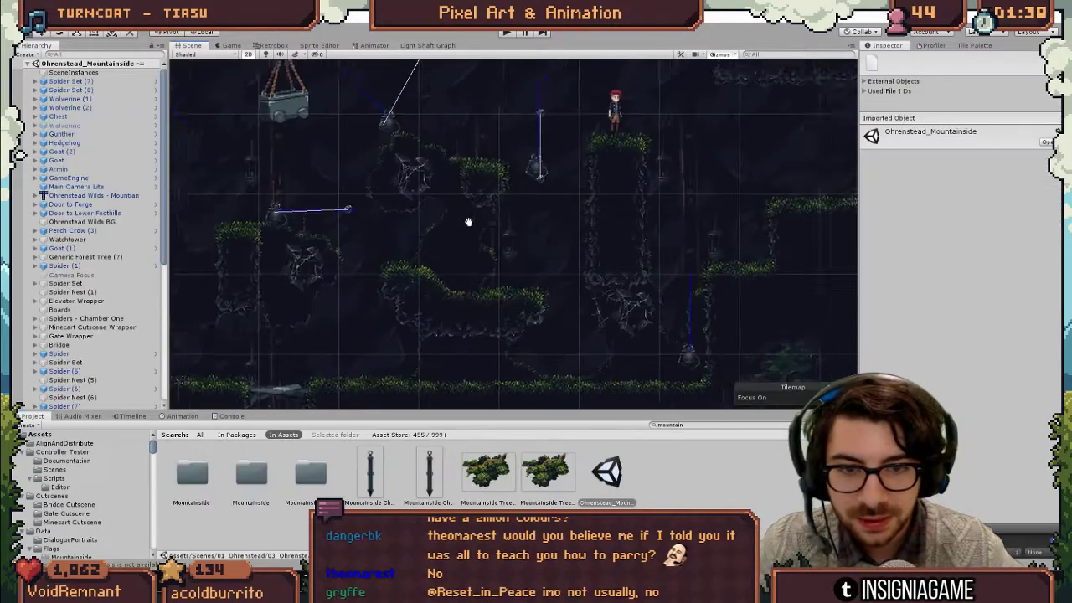
{"action": "scroll", "coordinate": [466, 223], "scroll_direction": "down", "scroll_amount": 5}
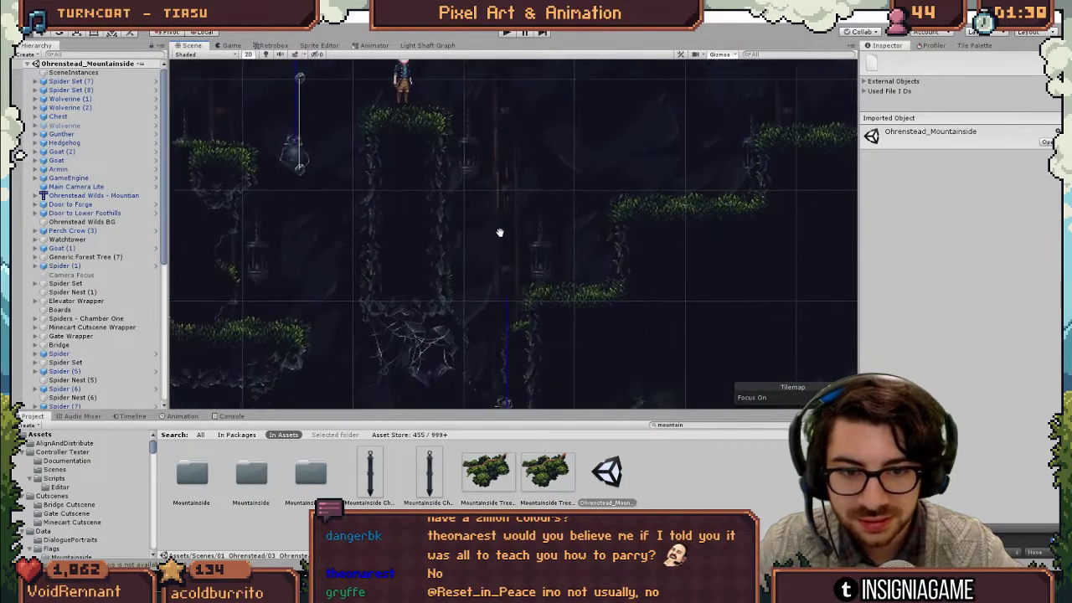
{"action": "scroll", "coordinate": [487, 202], "scroll_direction": "down", "scroll_amount": 4}
{"action": "left_click_drag", "start_coordinate": [428, 318], "coordinate": [544, 344]}
{"action": "scroll", "coordinate": [574, 206], "scroll_direction": "down", "scroll_amount": 3}
{"action": "scroll", "coordinate": [524, 261], "scroll_direction": "up", "scroll_amount": 8}
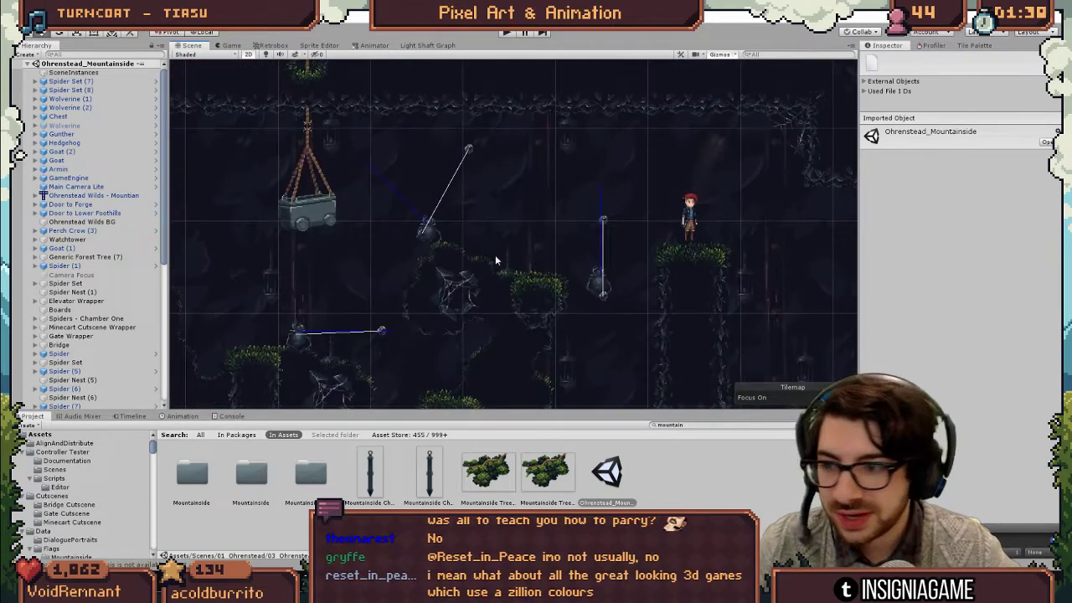
{"action": "left_click_drag", "start_coordinate": [465, 213], "coordinate": [377, 354]}
{"action": "left_click_drag", "start_coordinate": [675, 208], "coordinate": [403, 341]}
{"action": "left_click_drag", "start_coordinate": [525, 311], "coordinate": [481, 256]}
{"action": "scroll", "coordinate": [376, 299], "scroll_direction": "down", "scroll_amount": 3}
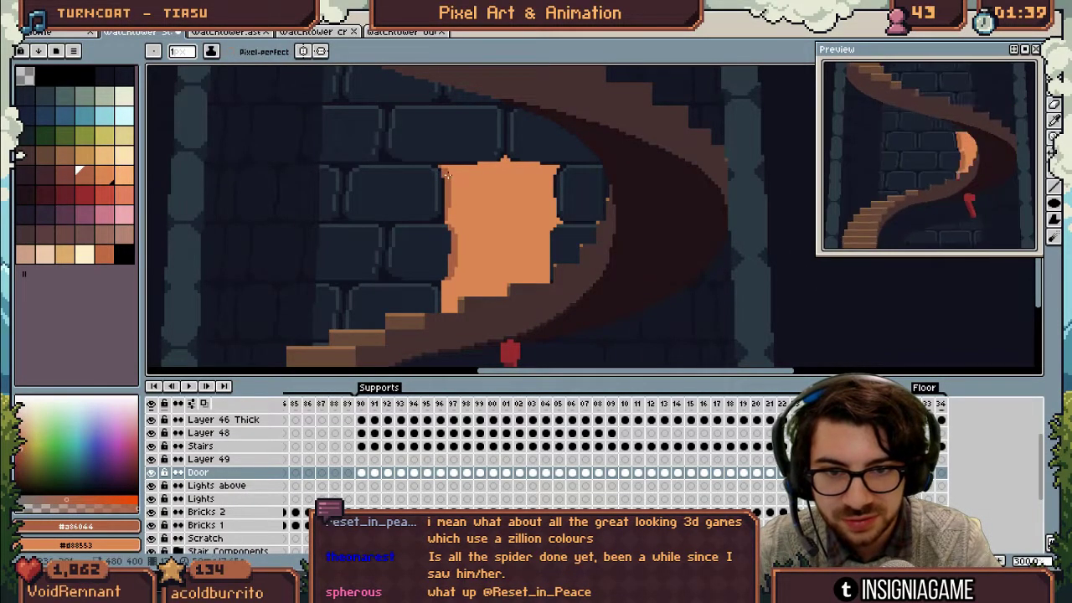
Compare the orange door's brown shaded edge with the neighbouring frames on the Door layer
{"action": "key", "text": "Left"}
{"action": "key", "text": "Left"}
{"action": "key", "text": "Right"}
{"action": "key", "text": "Right"}
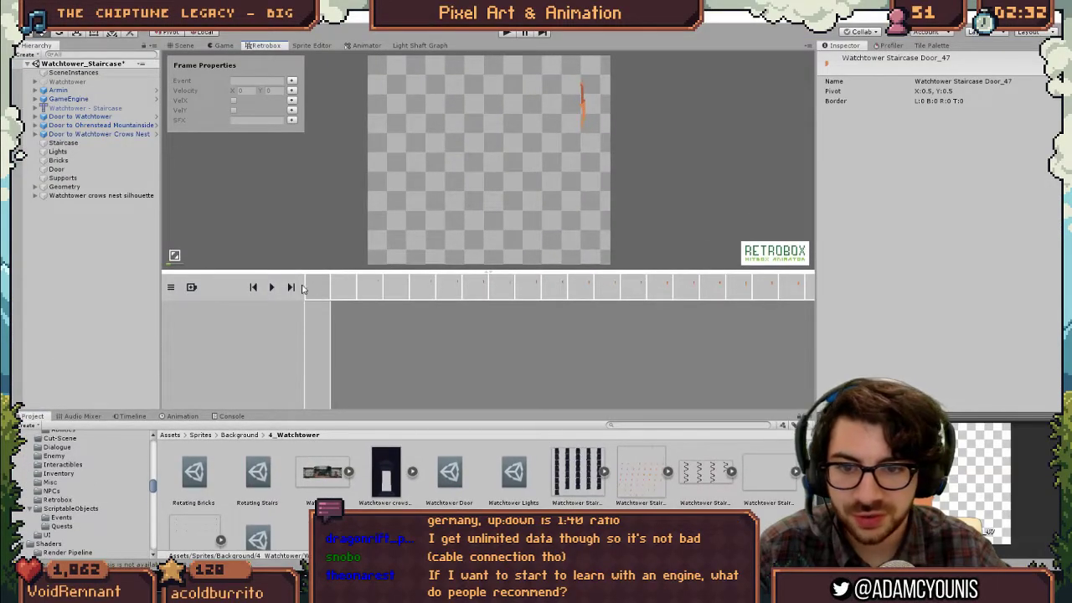
Play and pause the Watchtower Staircase Door animation in Retrobox, and return to the Scene view
{"action": "left_click", "coordinate": [272, 287]}
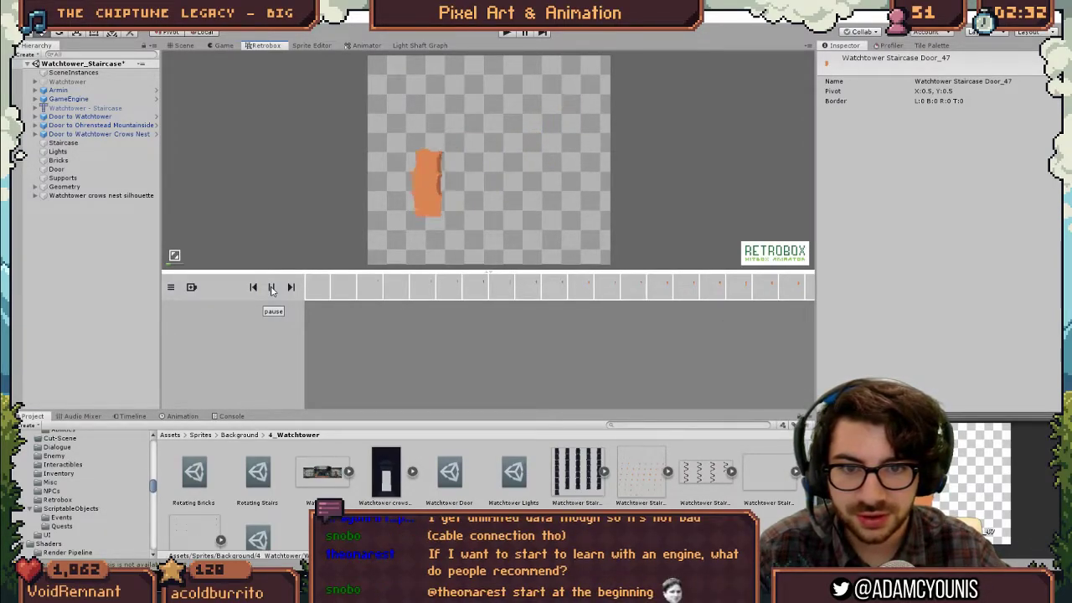
{"action": "left_click", "coordinate": [271, 287]}
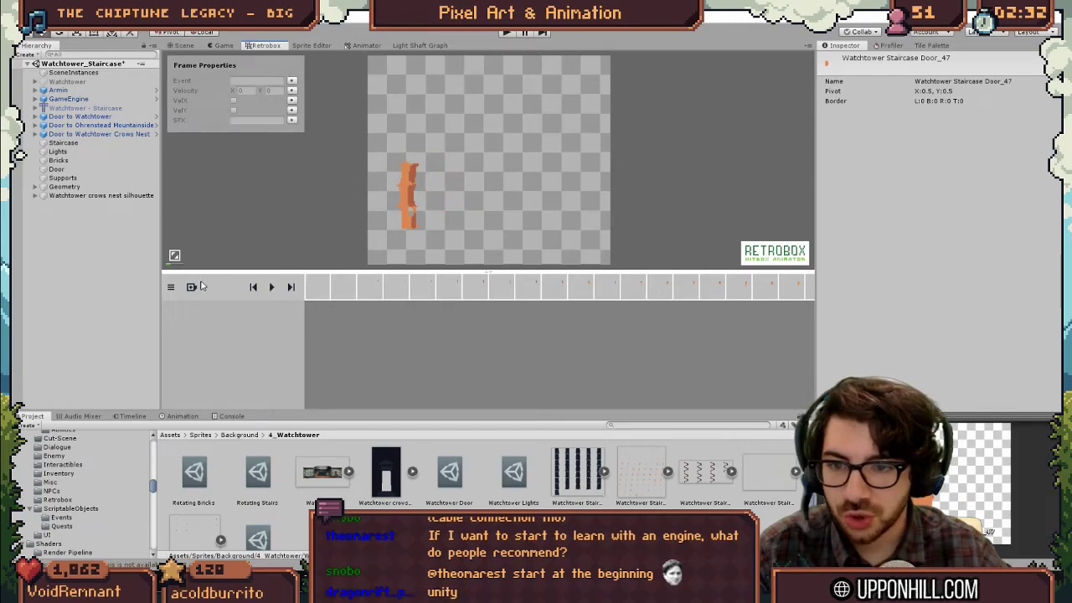
{"action": "left_click", "coordinate": [183, 46]}
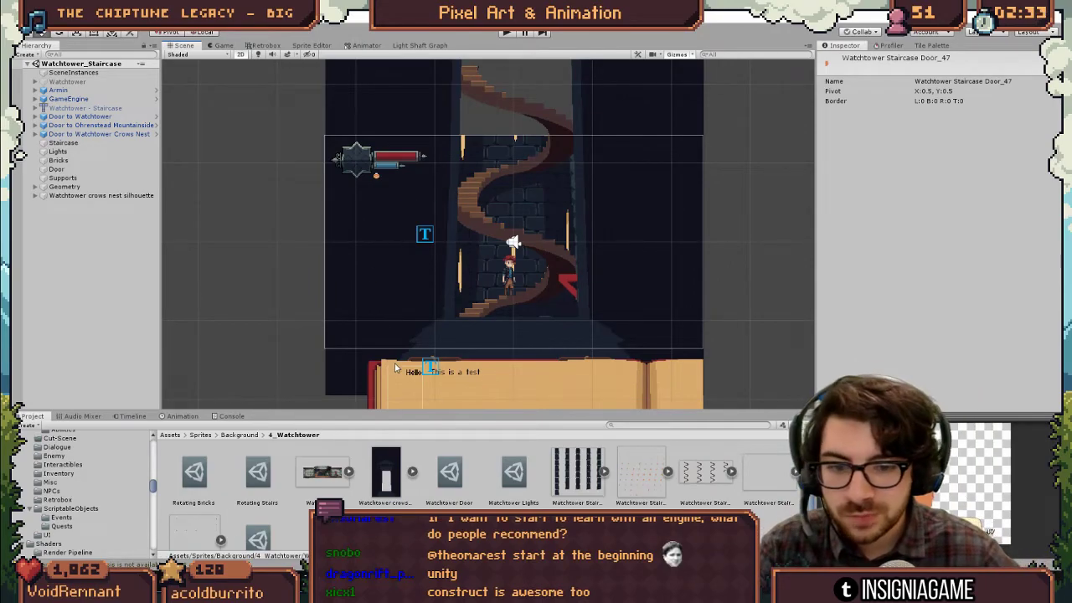
Expand the staircase door sprites and set the Door object's Box Animator sheet to Watchtower Door
{"action": "left_click_drag", "start_coordinate": [397, 409], "coordinate": [398, 338]}
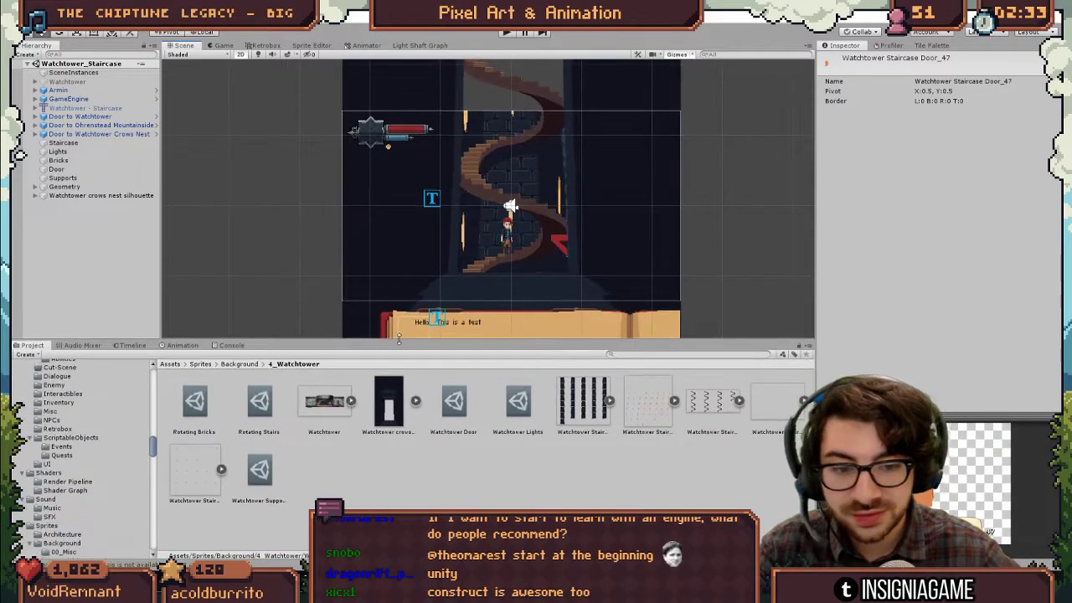
{"action": "left_click", "coordinate": [675, 401]}
{"action": "left_click", "coordinate": [72, 170]}
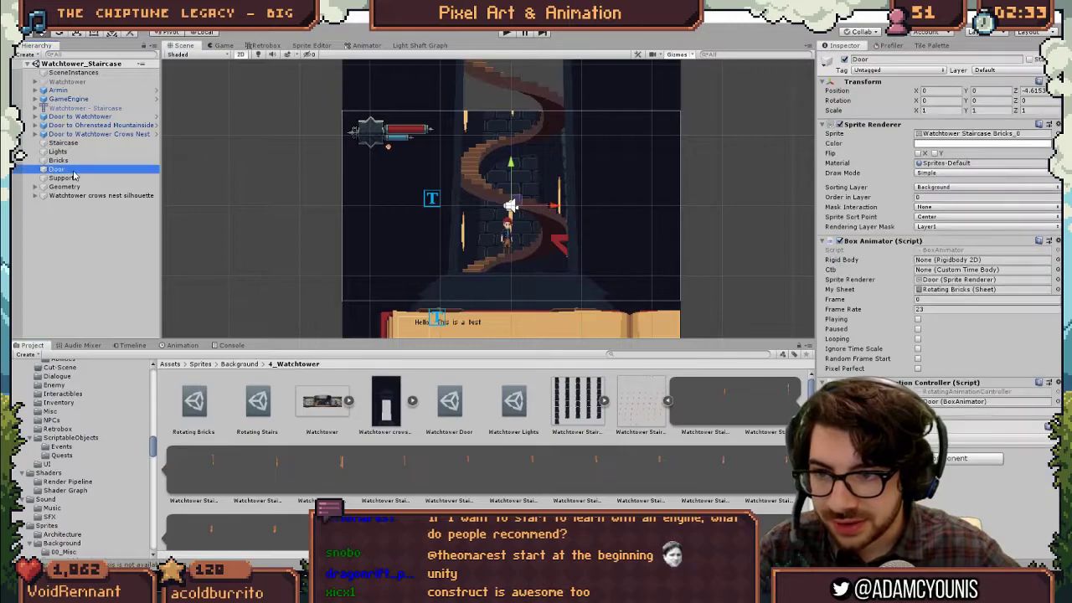
{"action": "left_click", "coordinate": [1055, 279]}
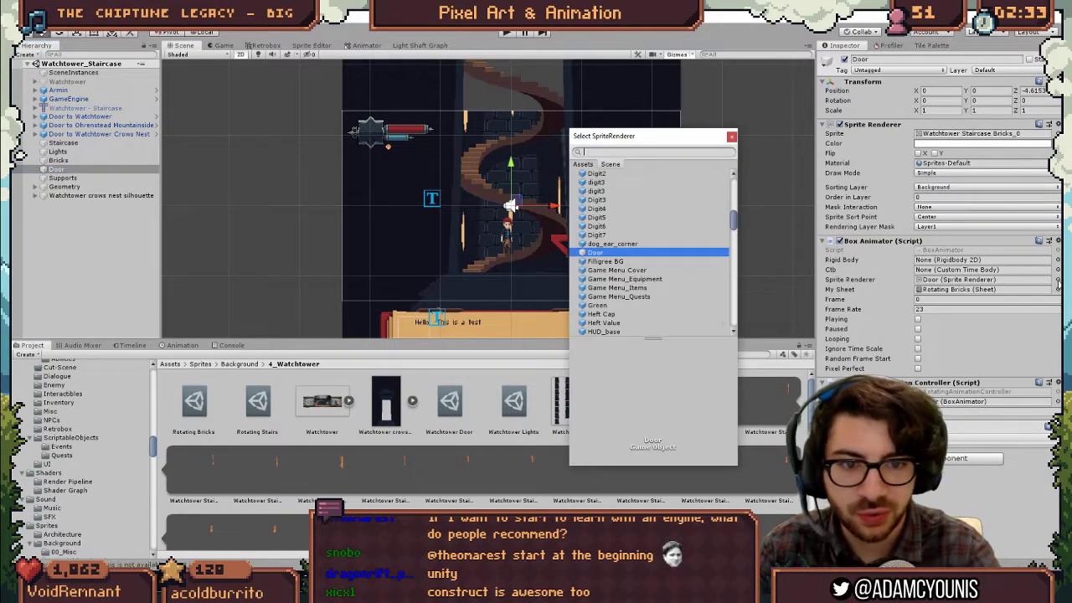
{"action": "key", "text": "Escape"}
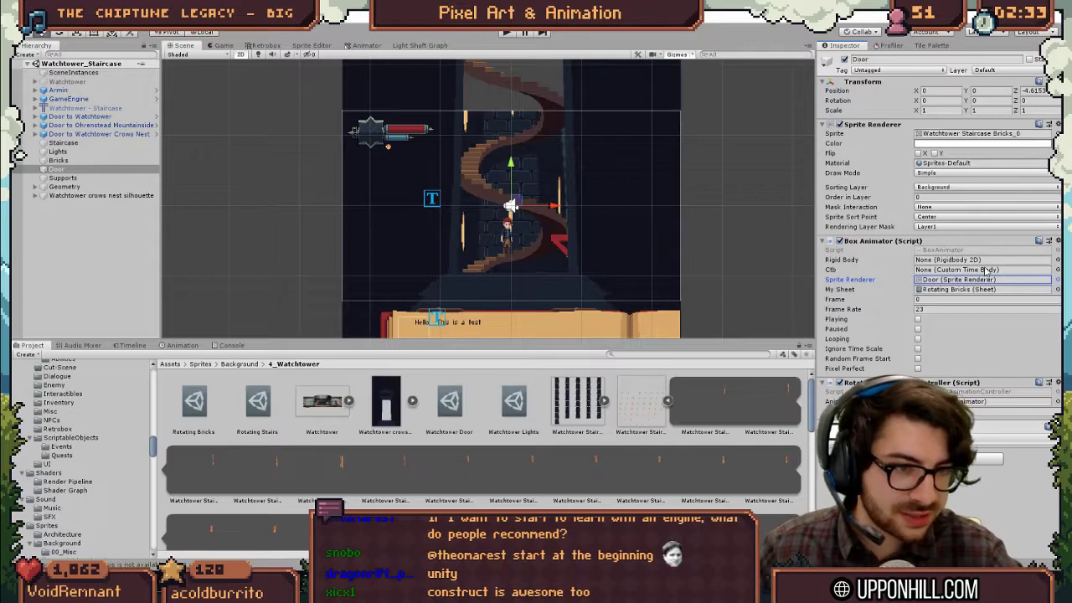
Play the staircase scene and run the character along the stairs to check the rotating orange door
{"action": "left_click", "coordinate": [507, 32]}
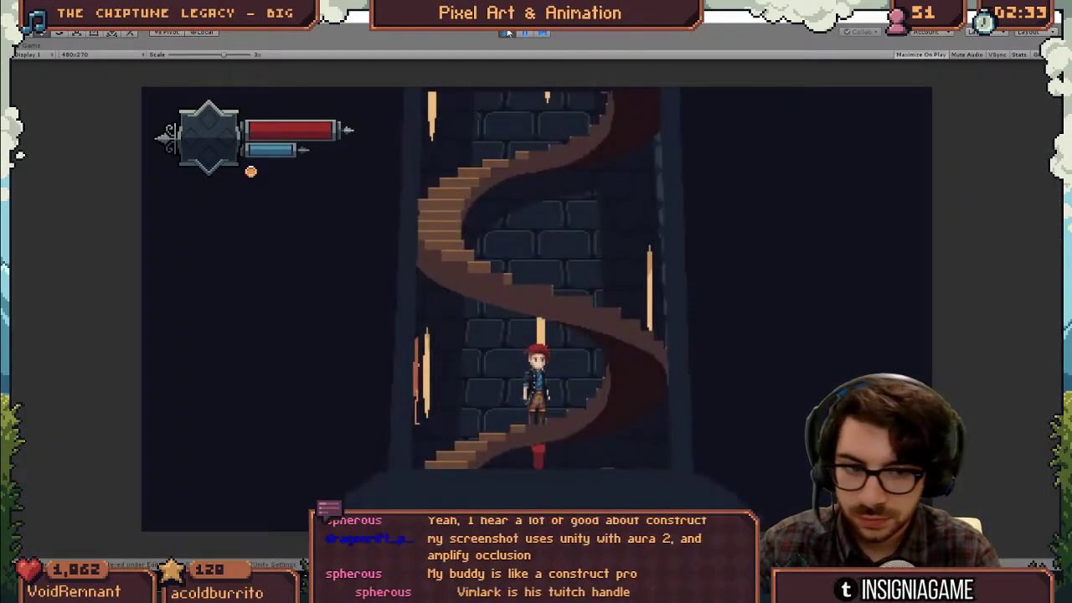
{"action": "key", "text": "Right"}
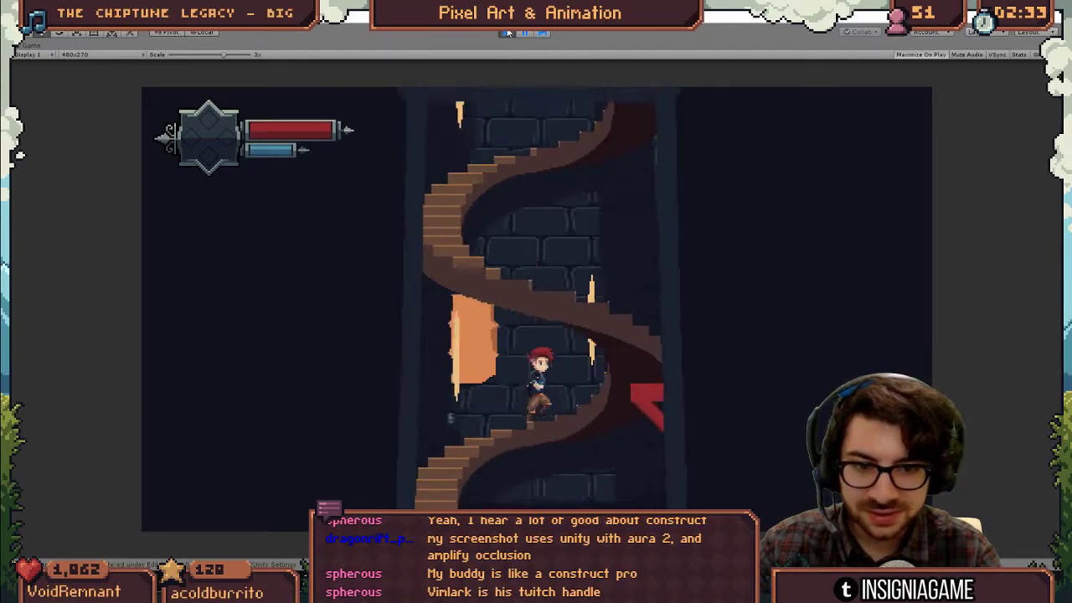
{"action": "key", "text": "Left"}
{"action": "key", "text": "Right"}
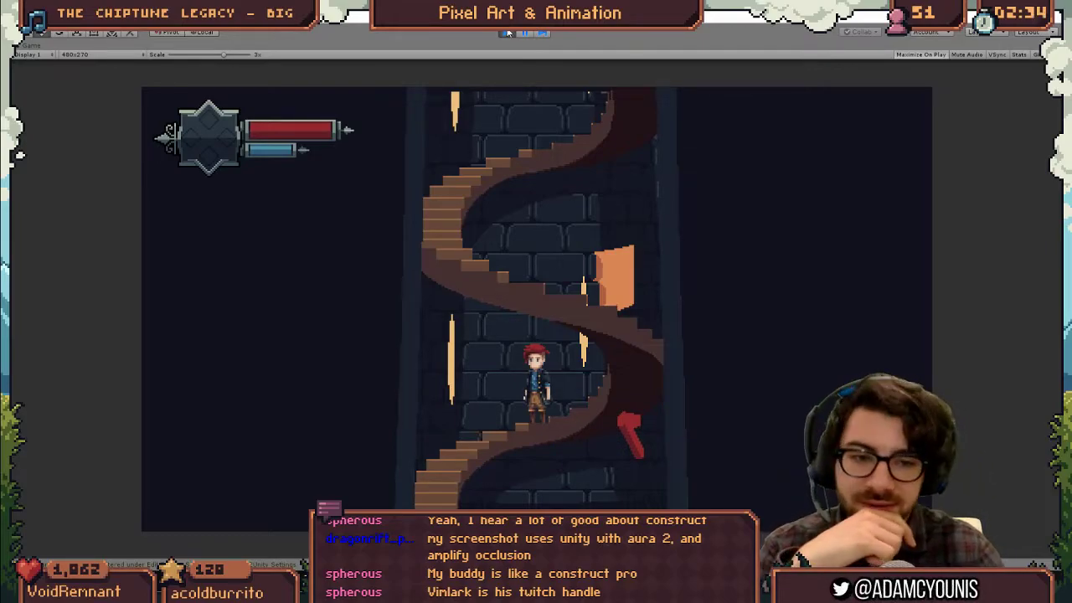
{"action": "key", "text": "Right"}
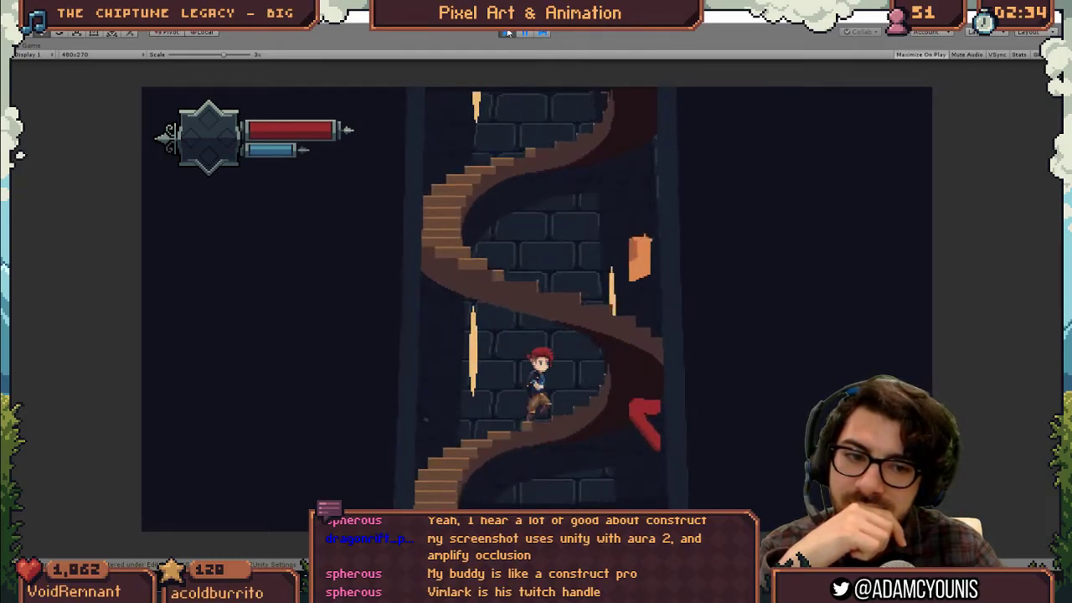
{"action": "key", "text": "Right"}
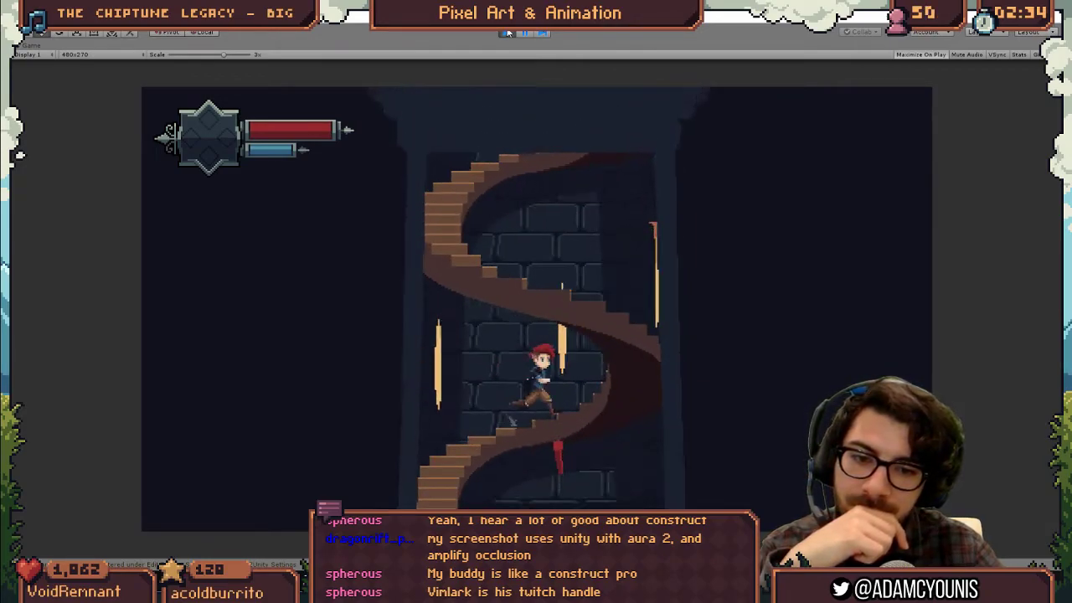
{"action": "key", "text": "Right"}
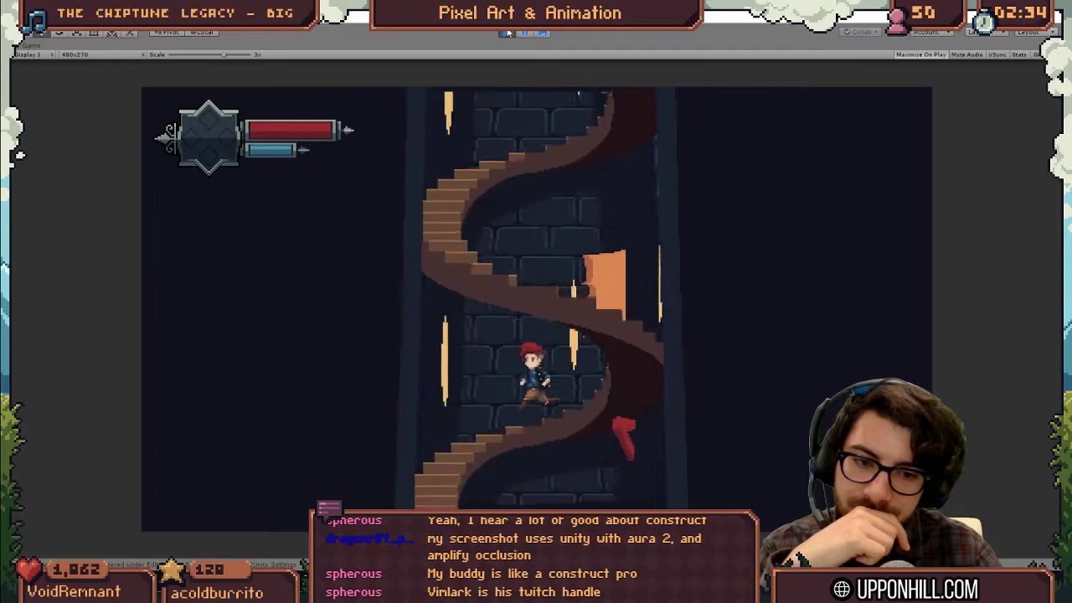
{"action": "key", "text": "Right"}
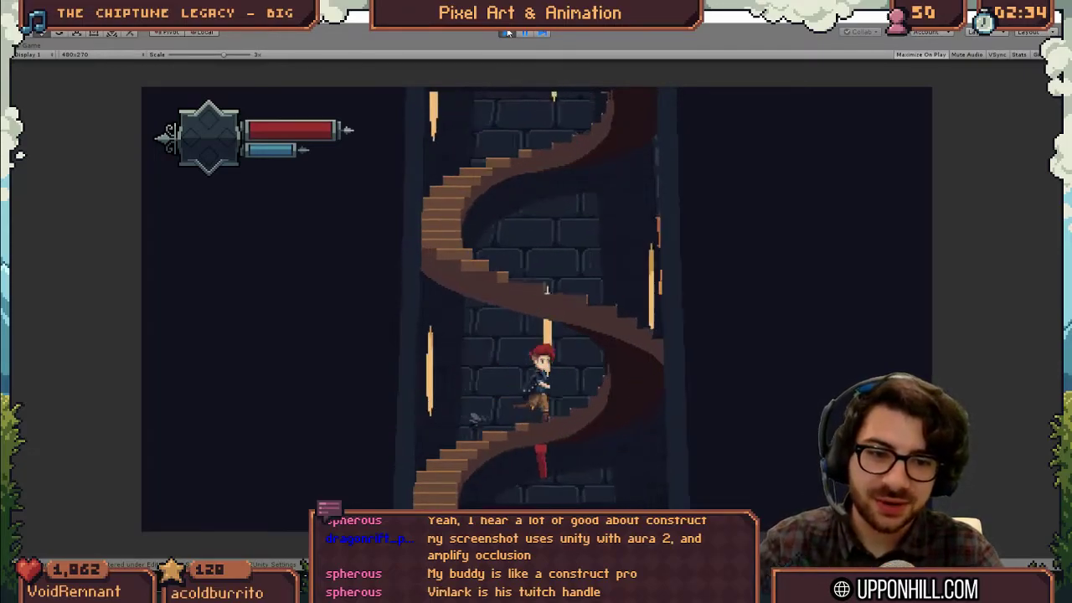
Move the character back and forth to check the door against the bricks, and inspect it in the Scene view during play
{"action": "key", "text": "Left"}
{"action": "key", "text": "Right"}
{"action": "key", "text": "Left"}
{"action": "key", "text": "Right"}
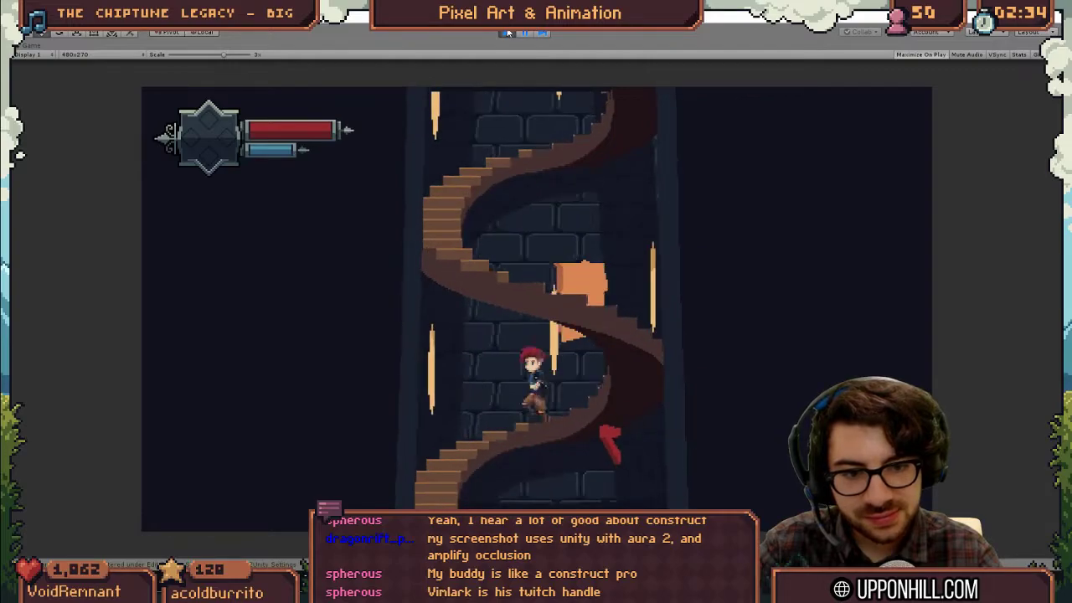
{"action": "key", "text": "Right"}
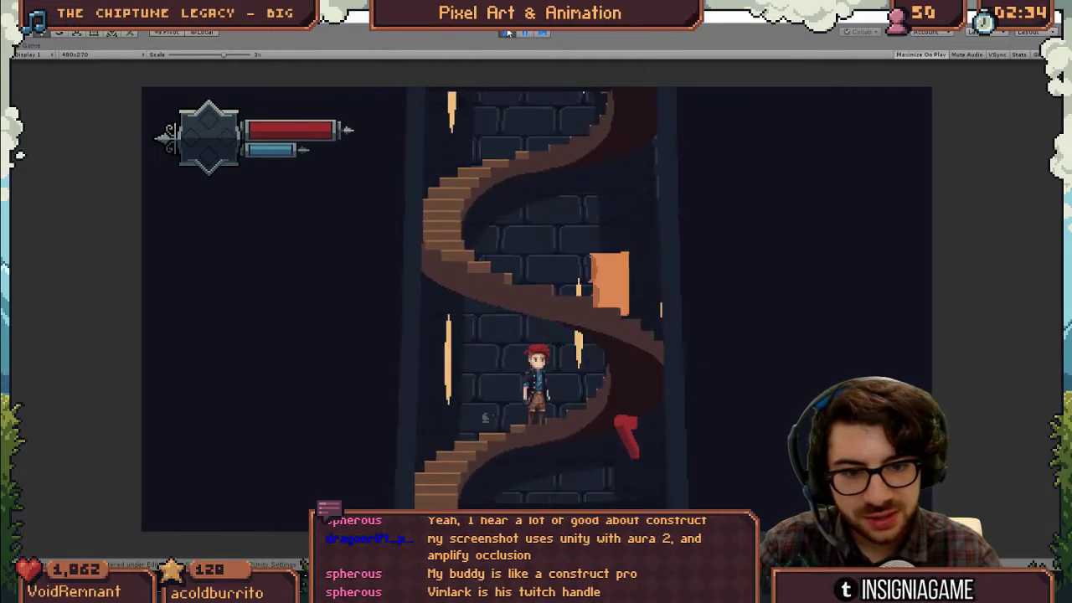
{"action": "left_click", "coordinate": [520, 34]}
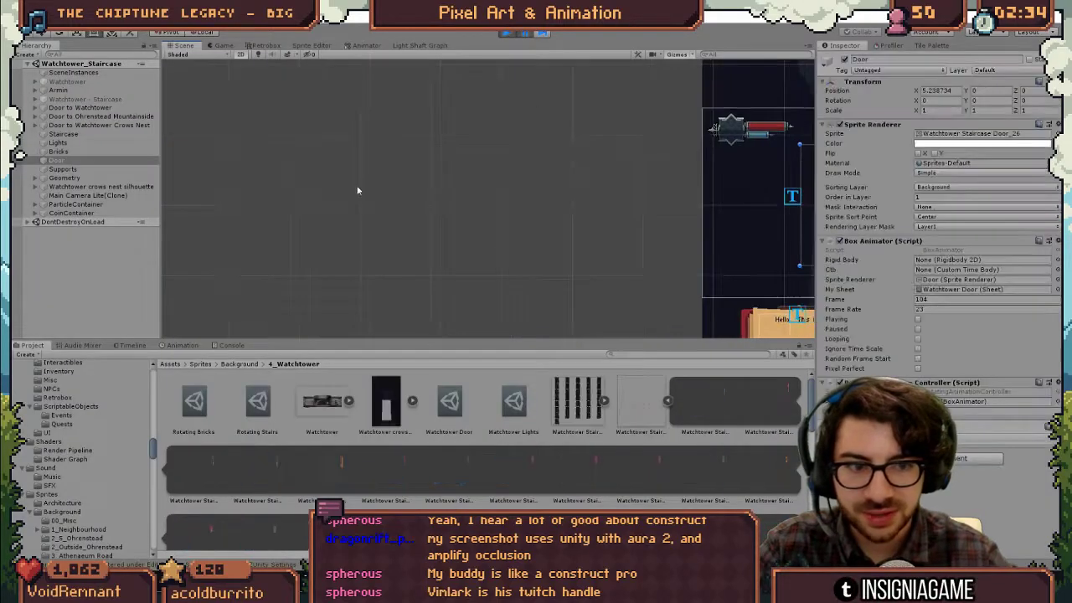
{"action": "scroll", "coordinate": [530, 208], "scroll_direction": "up", "scroll_amount": 1}
{"action": "left_click_drag", "start_coordinate": [530, 208], "coordinate": [455, 210]}
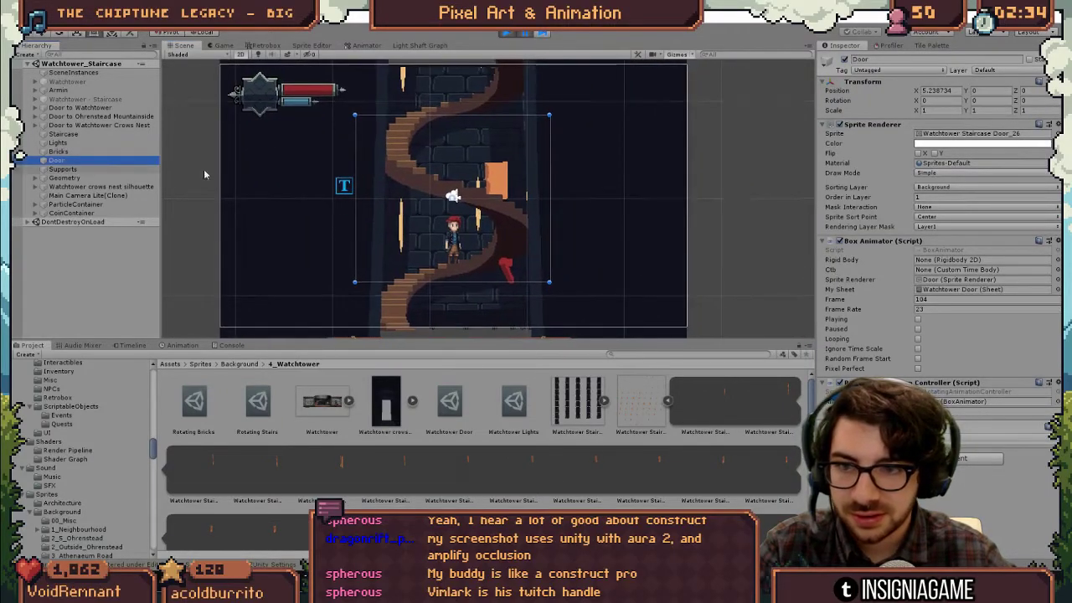
Replay the scene until the orange door is behind the character, stop the game and select the Door object
{"action": "left_click", "coordinate": [505, 35]}
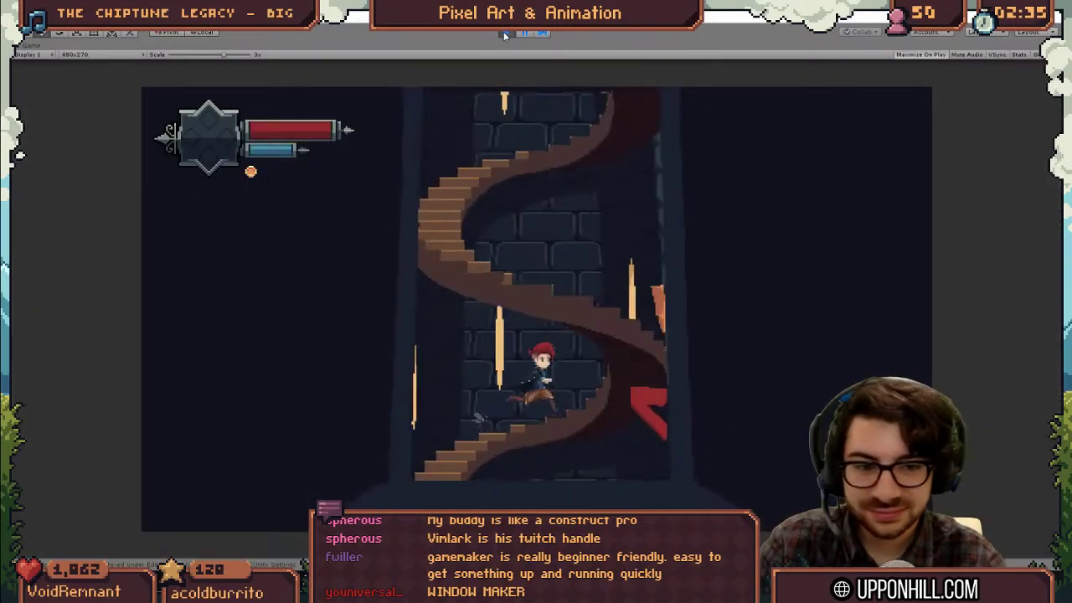
{"action": "key", "text": "Right"}
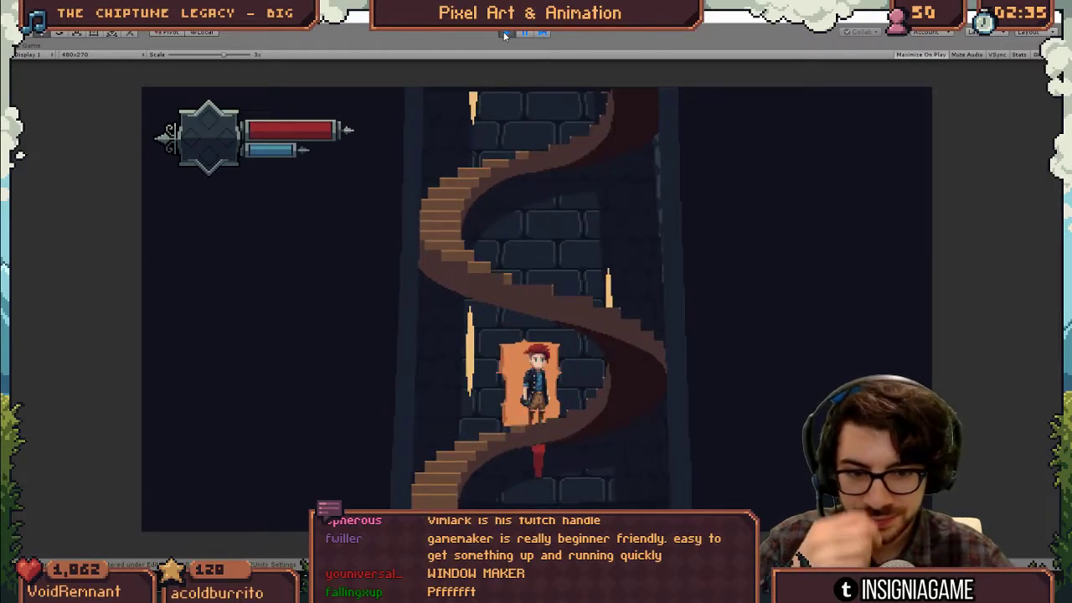
{"action": "left_click", "coordinate": [505, 32]}
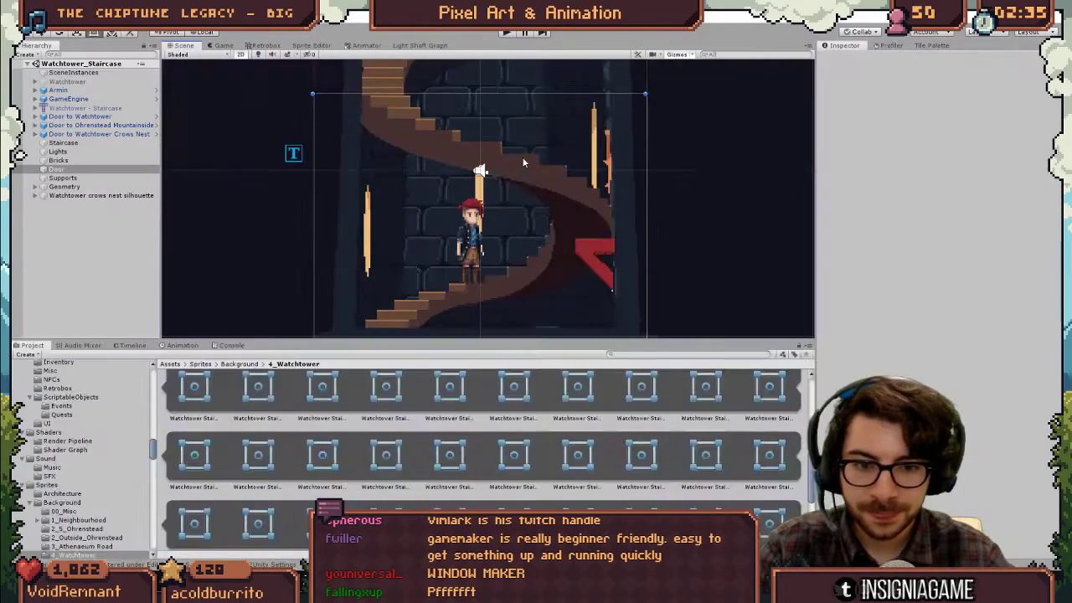
{"action": "left_click", "coordinate": [53, 170]}
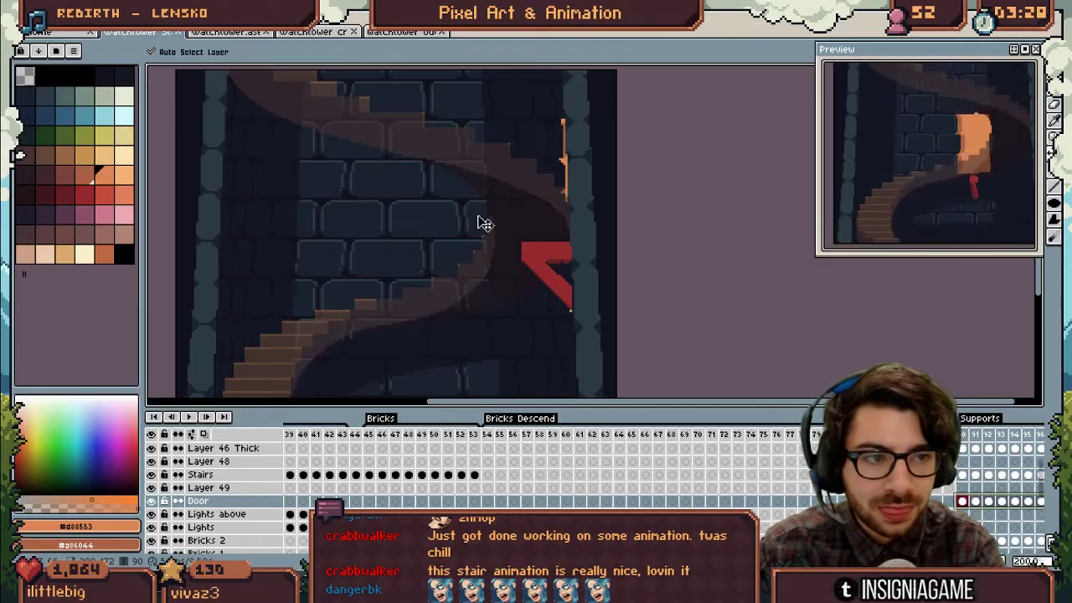
Switch to Aseprite, view the Door layer's animation on the whole staircase canvas and save the file
{"action": "scroll", "coordinate": [478, 215], "scroll_direction": "down", "scroll_amount": 3}
{"action": "scroll", "coordinate": [479, 210], "scroll_direction": "up", "scroll_amount": 1}
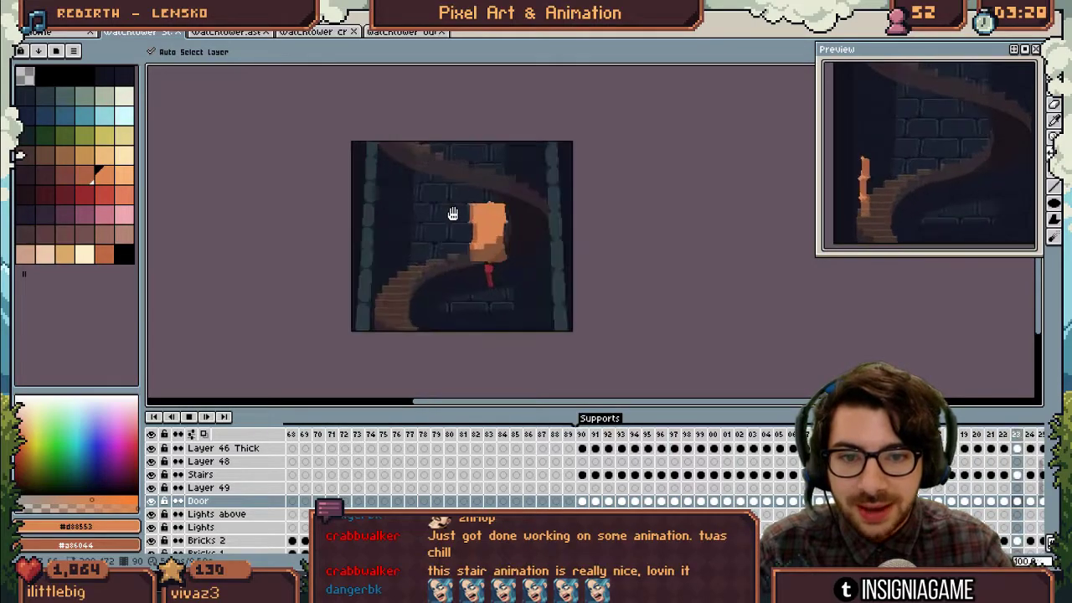
{"action": "key", "text": "ctrl+s"}
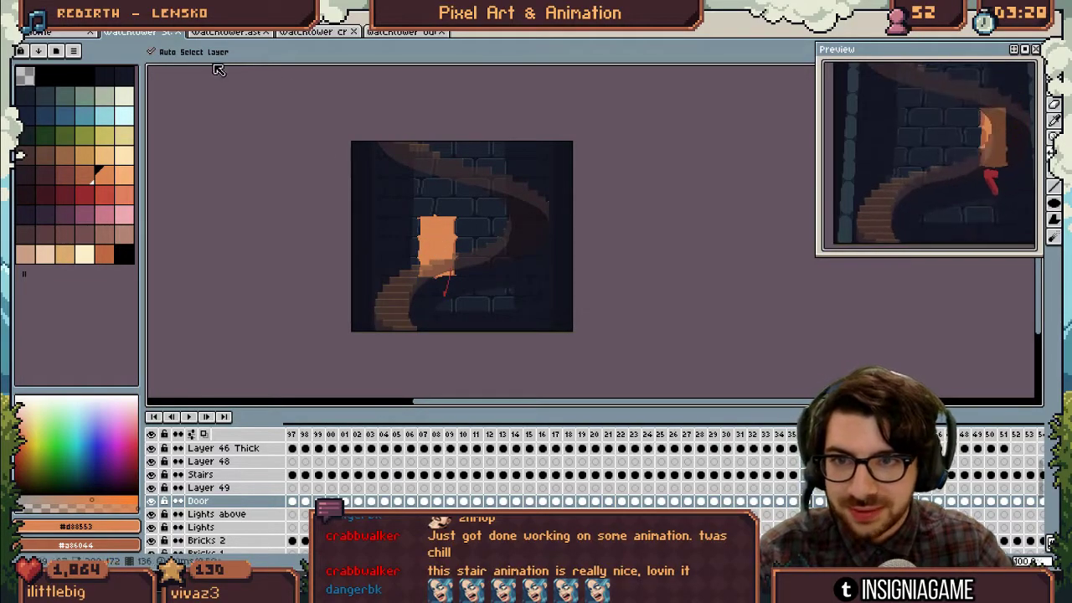
Look through the other open watchtower files and examine the stone tower exterior with its mountain background
{"action": "left_click", "coordinate": [219, 31]}
{"action": "left_click", "coordinate": [318, 32]}
{"action": "left_click", "coordinate": [413, 36]}
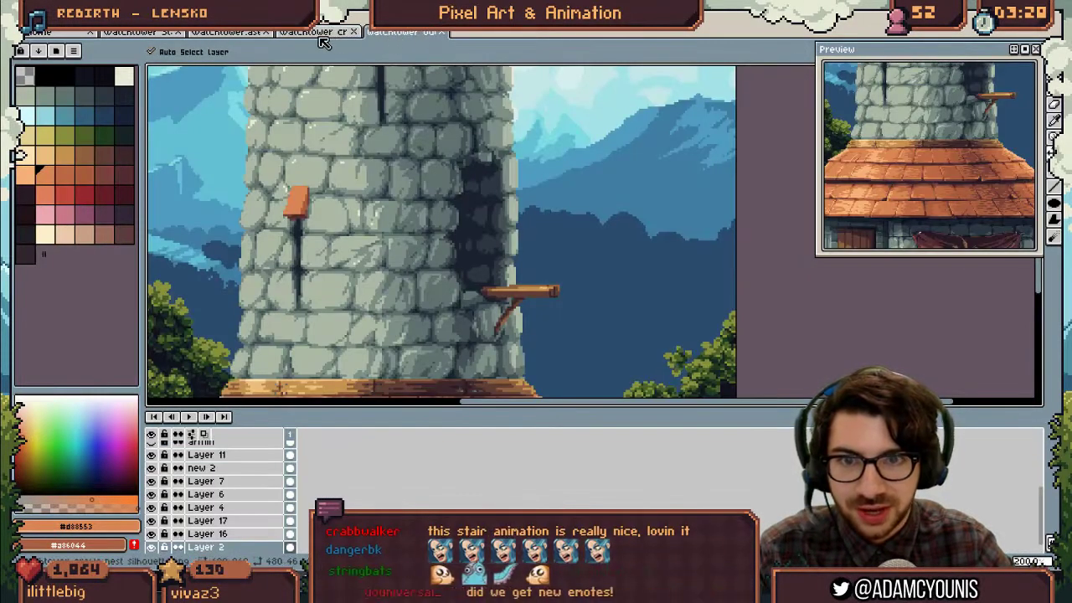
{"action": "scroll", "coordinate": [431, 276], "scroll_direction": "down", "scroll_amount": 2}
{"action": "scroll", "coordinate": [469, 302], "scroll_direction": "up", "scroll_amount": 2}
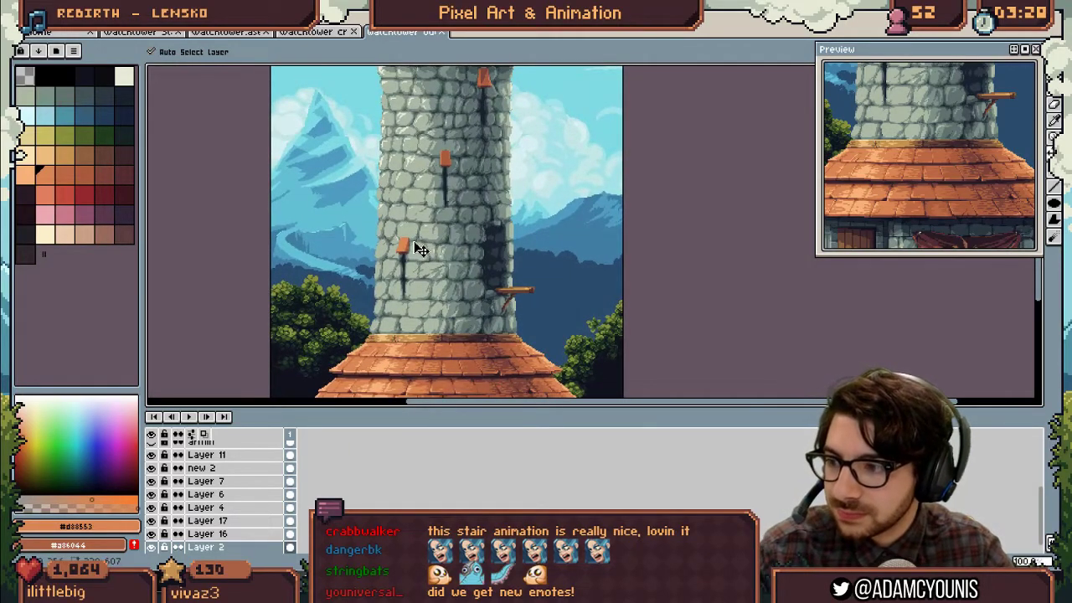
{"action": "scroll", "coordinate": [366, 247], "scroll_direction": "down", "scroll_amount": 1}
Slide the mountain background on Layer 16 horizontally behind the tower, and compare with the staircase file
{"action": "left_click", "coordinate": [339, 198]}
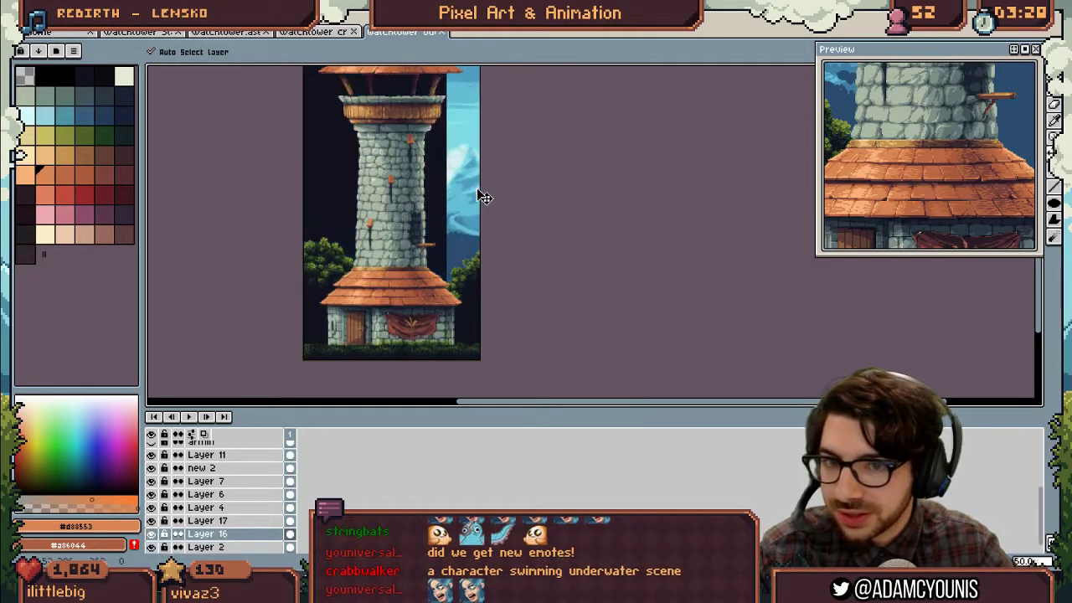
{"action": "left_click_drag", "start_coordinate": [308, 192], "coordinate": [352, 192]}
{"action": "left_click", "coordinate": [314, 32]}
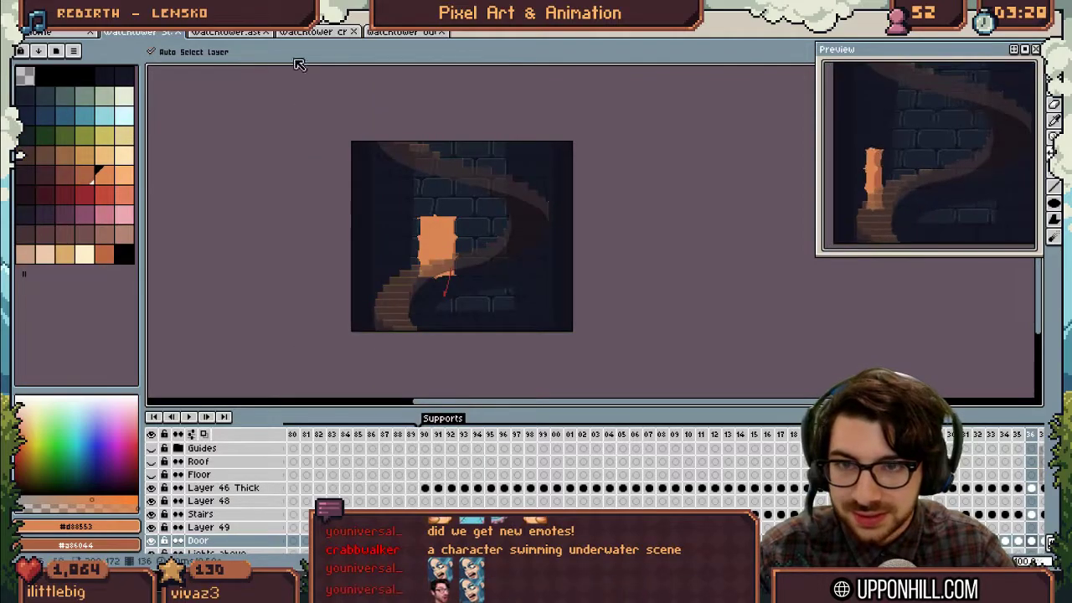
{"action": "left_click", "coordinate": [406, 32]}
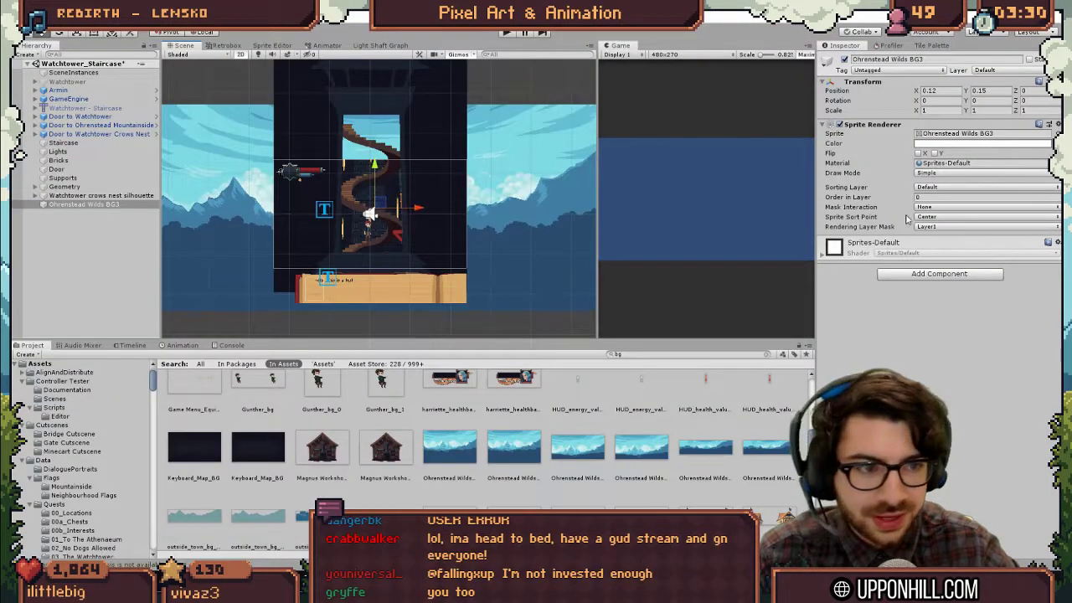
In Unity, add a Parallax component to the Ohrenstead Wilds BG3 background and play the scene
{"action": "left_click", "coordinate": [925, 276]}
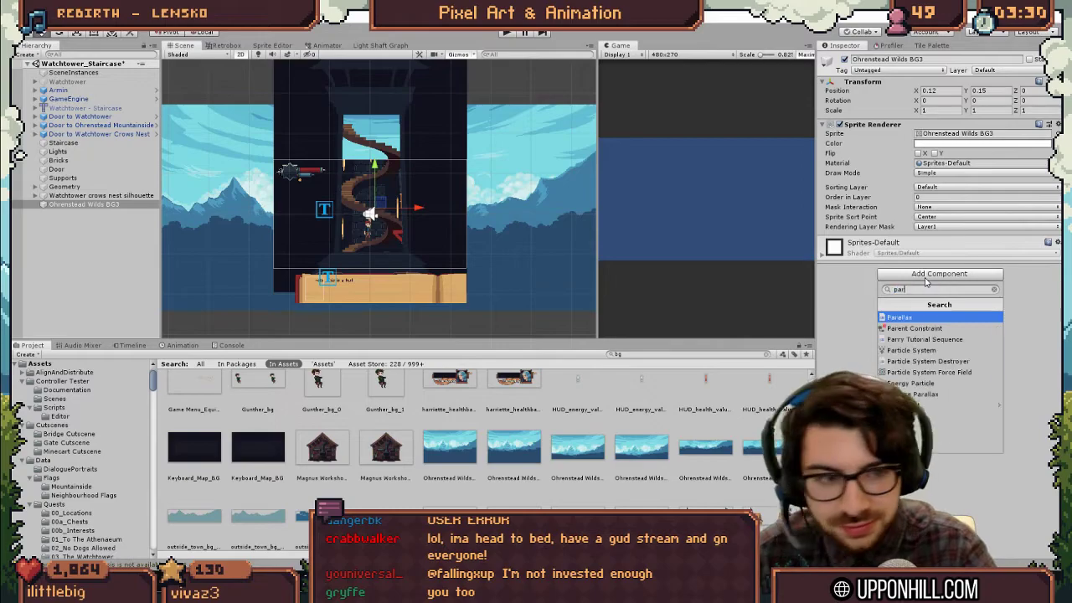
{"action": "key", "text": "Return"}
{"action": "left_click", "coordinate": [505, 31]}
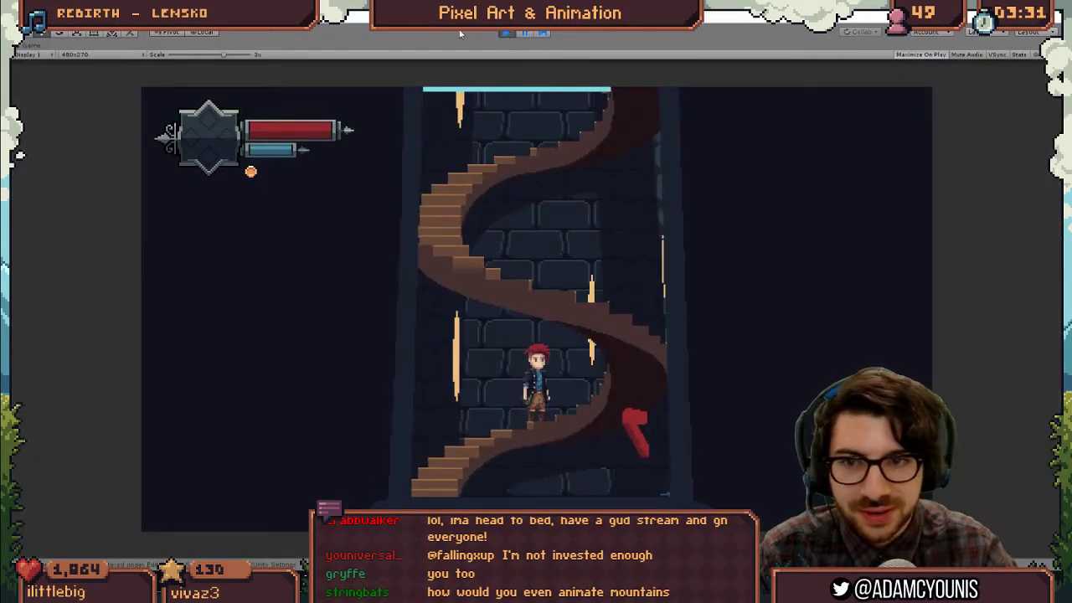
Inspect the Ohrenstead Wilds BG3 background during play and check how the mountains look behind the staircase and tower
{"action": "right_click", "coordinate": [48, 46]}
{"action": "left_click", "coordinate": [69, 81]}
{"action": "left_click", "coordinate": [101, 232]}
{"action": "left_click", "coordinate": [526, 31]}
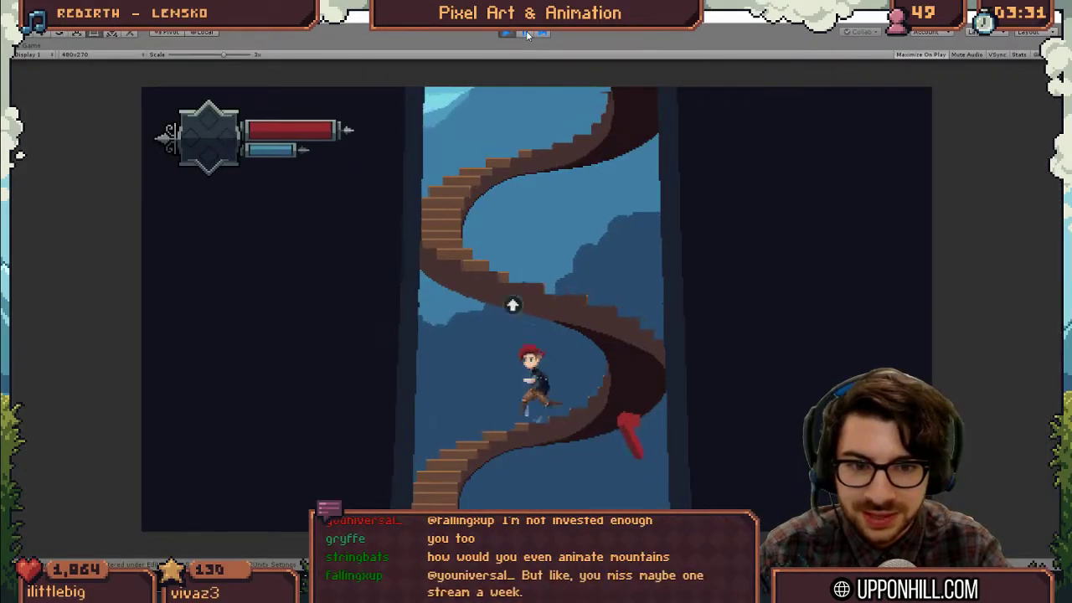
{"action": "left_click", "coordinate": [506, 31]}
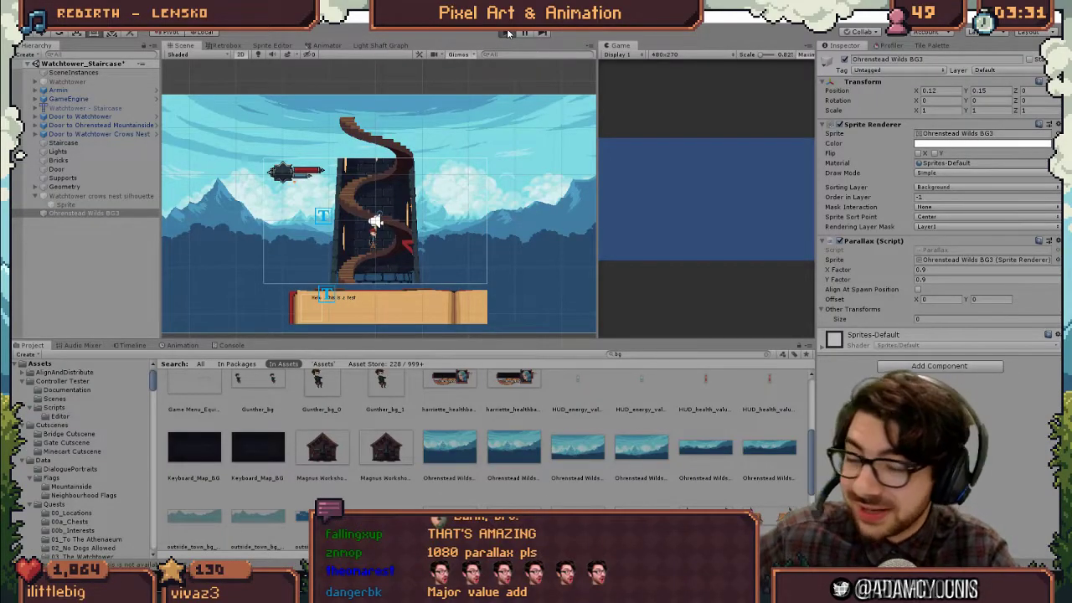
{"action": "left_click", "coordinate": [507, 31]}
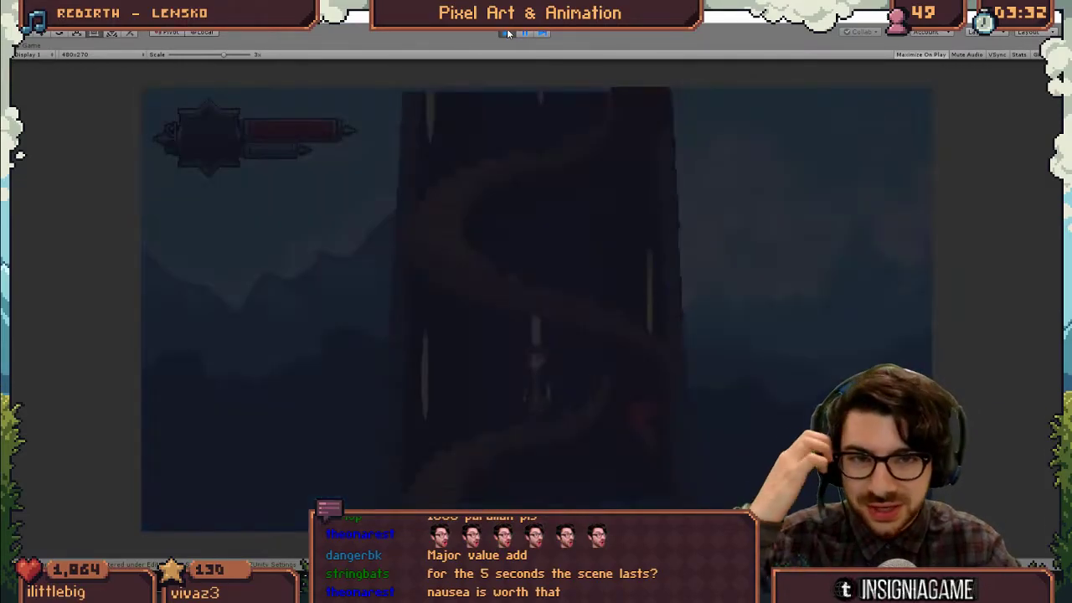
{"action": "left_click", "coordinate": [507, 31]}
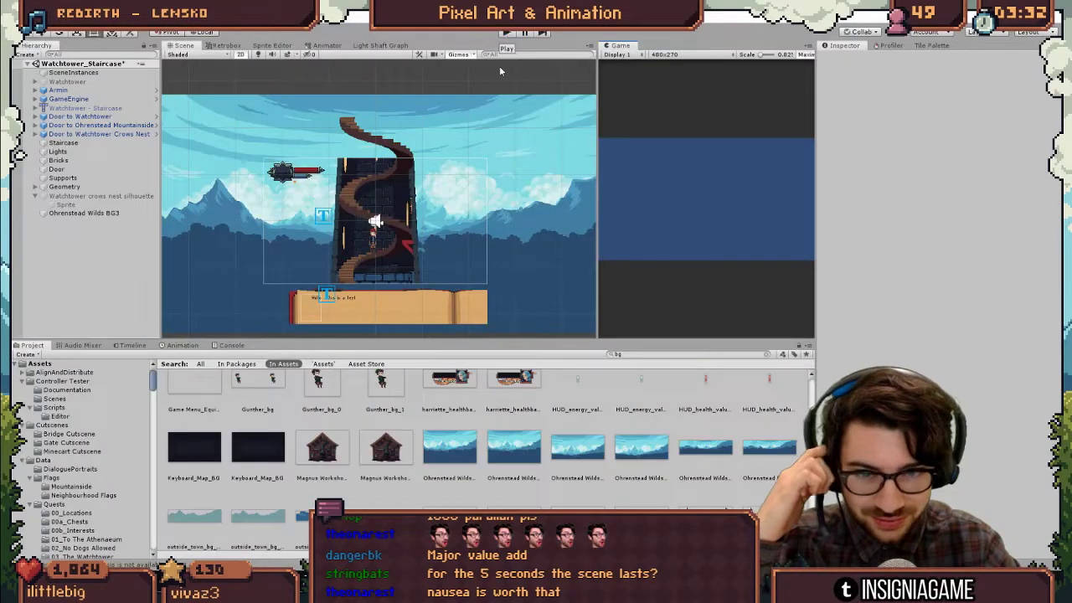
Duplicate the Ohrenstead Wilds BG3 background, place the copy directly beside the original and test the wider backdrop in play
{"action": "scroll", "coordinate": [503, 177], "scroll_direction": "down", "scroll_amount": 6}
{"action": "left_click_drag", "start_coordinate": [512, 199], "coordinate": [458, 214]}
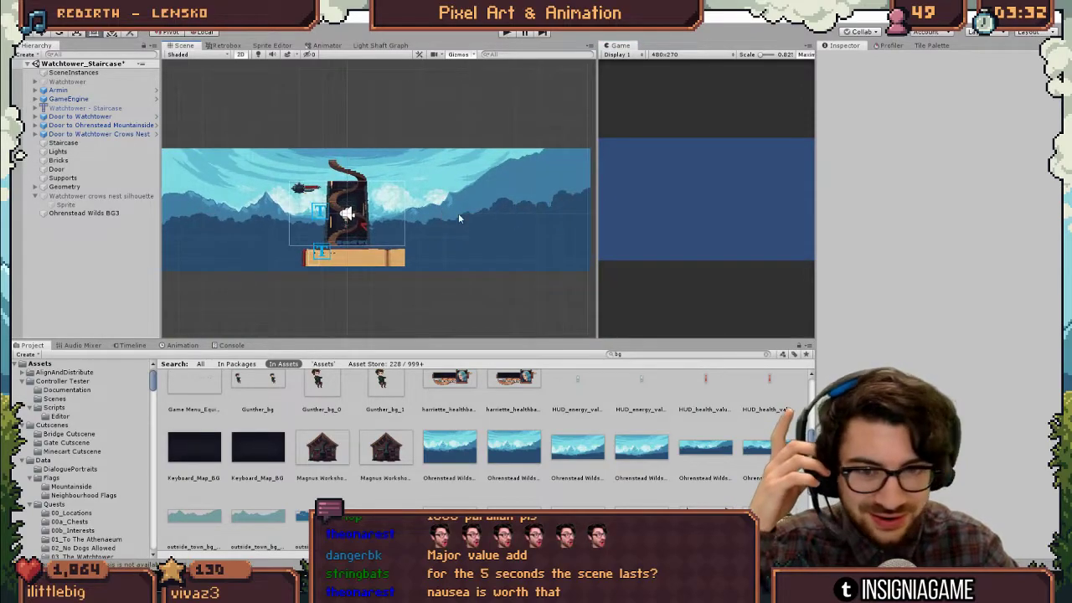
{"action": "left_click", "coordinate": [49, 213]}
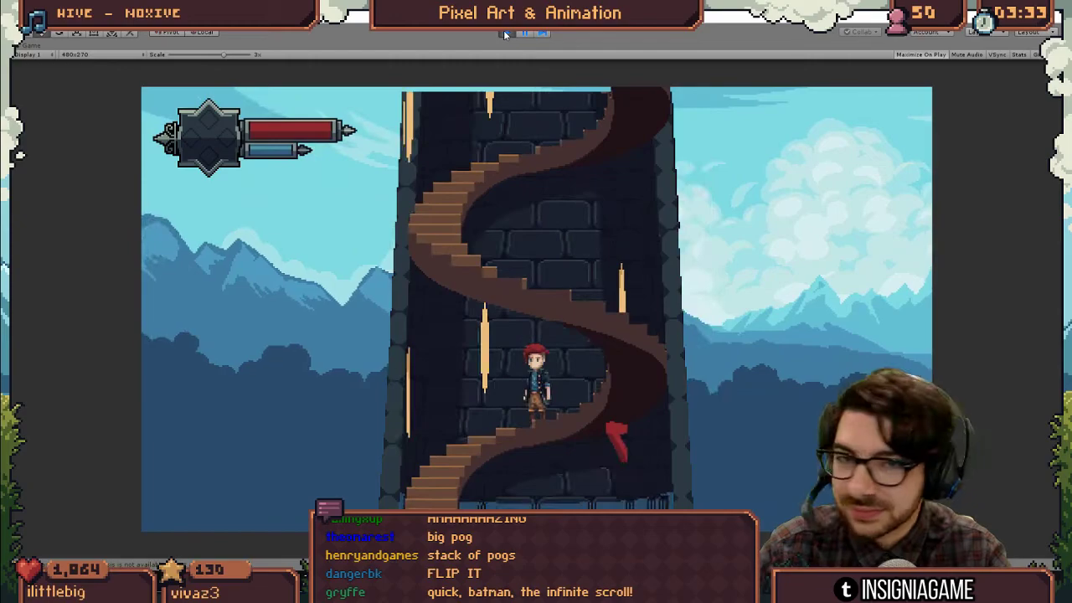
{"action": "left_click", "coordinate": [503, 30]}
{"action": "left_click_drag", "start_coordinate": [466, 219], "coordinate": [356, 240]}
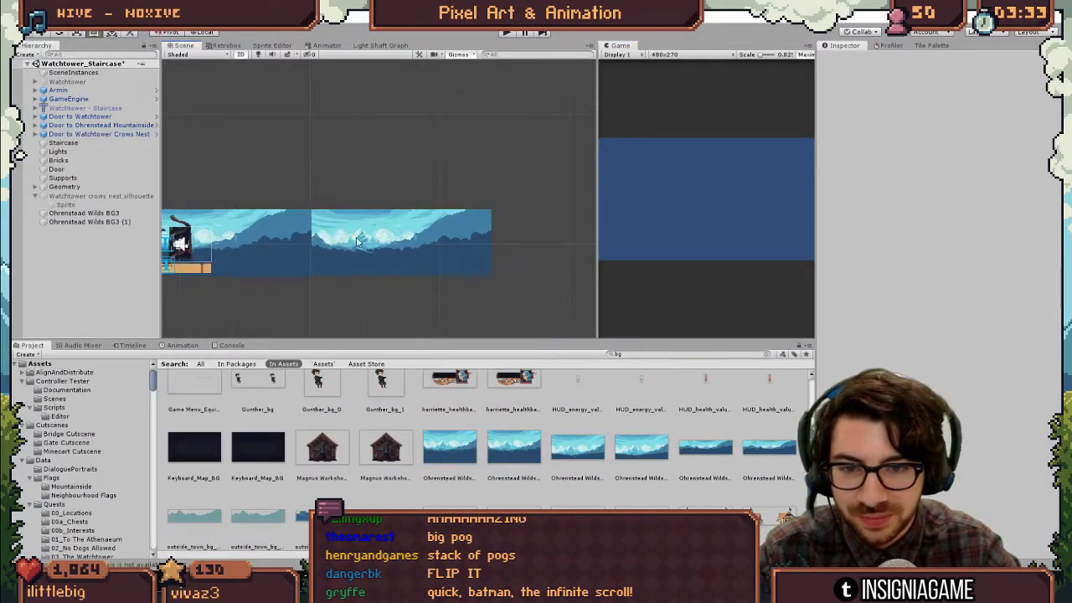
Undo the latest edits to the Ohrenstead Wilds BG3 copy, back to its Parallax component in place of Infinite Scroll
{"action": "left_click", "coordinate": [355, 234]}
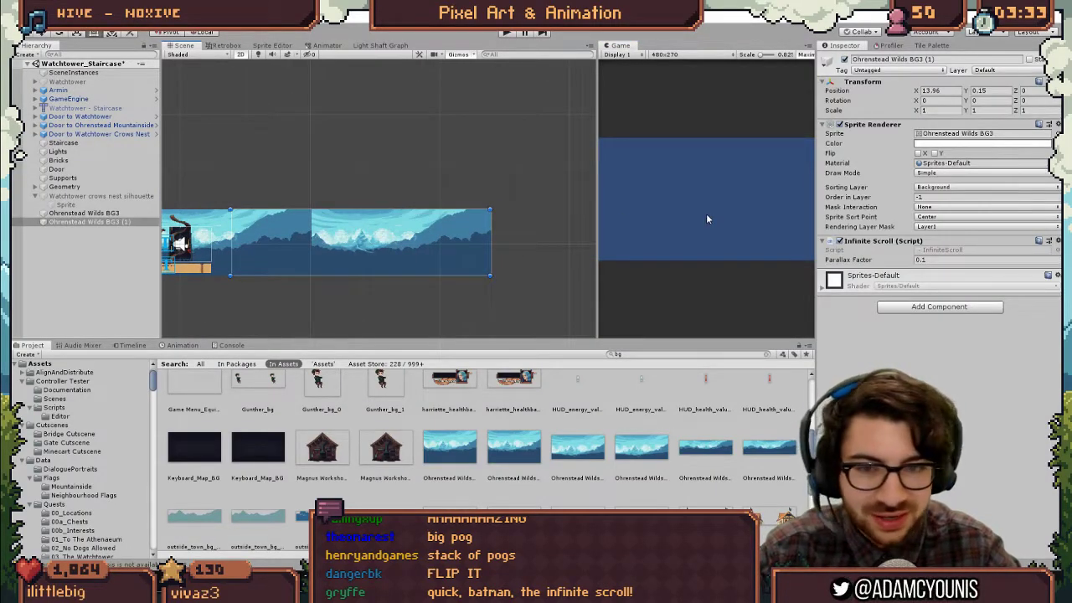
{"action": "key", "text": "ctrl+z"}
{"action": "key", "text": "ctrl+z"}
{"action": "key", "text": "ctrl+z"}
{"action": "key", "text": "ctrl+z"}
{"action": "key", "text": "ctrl+z"}
{"action": "left_click_drag", "start_coordinate": [348, 198], "coordinate": [360, 199]}
{"action": "key", "text": "ctrl+y"}
Move the Ohrenstead Wilds BG3 copy to the right of the original background and flip its sprite on X
{"action": "left_click", "coordinate": [120, 222]}
{"action": "left_click_drag", "start_coordinate": [331, 250], "coordinate": [599, 247]}
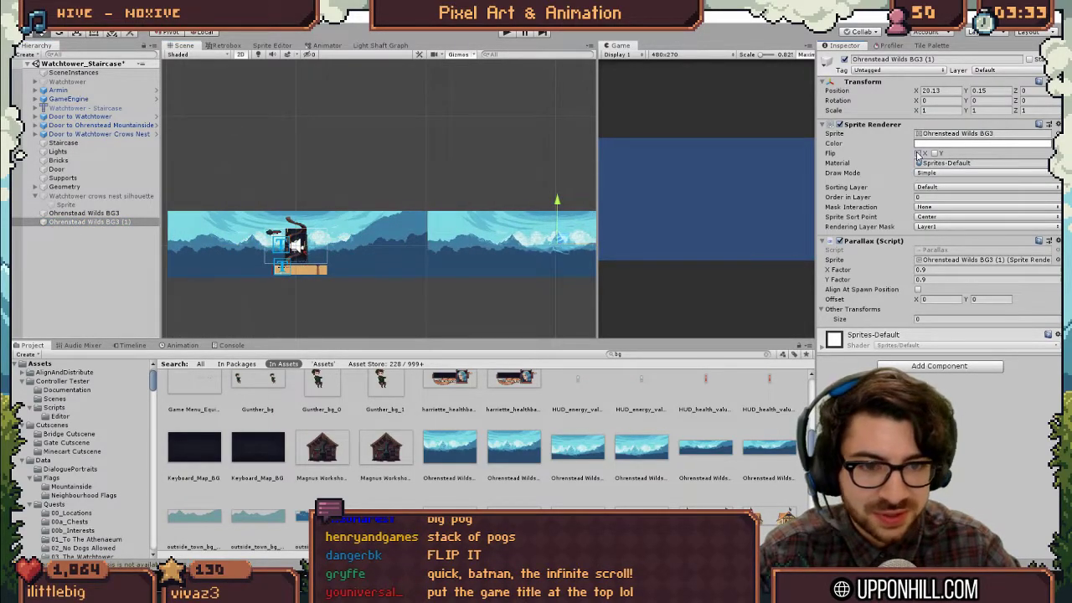
{"action": "left_click", "coordinate": [918, 153]}
Select both Ohrenstead Wilds BG3 backgrounds, then play the scene to test the mirrored mountain backdrop and stop it
{"action": "left_click", "coordinate": [84, 213], "text": "shift"}
{"action": "scroll", "coordinate": [351, 209], "scroll_direction": "down", "scroll_amount": 3}
{"action": "left_click_drag", "start_coordinate": [536, 199], "coordinate": [576, 203]}
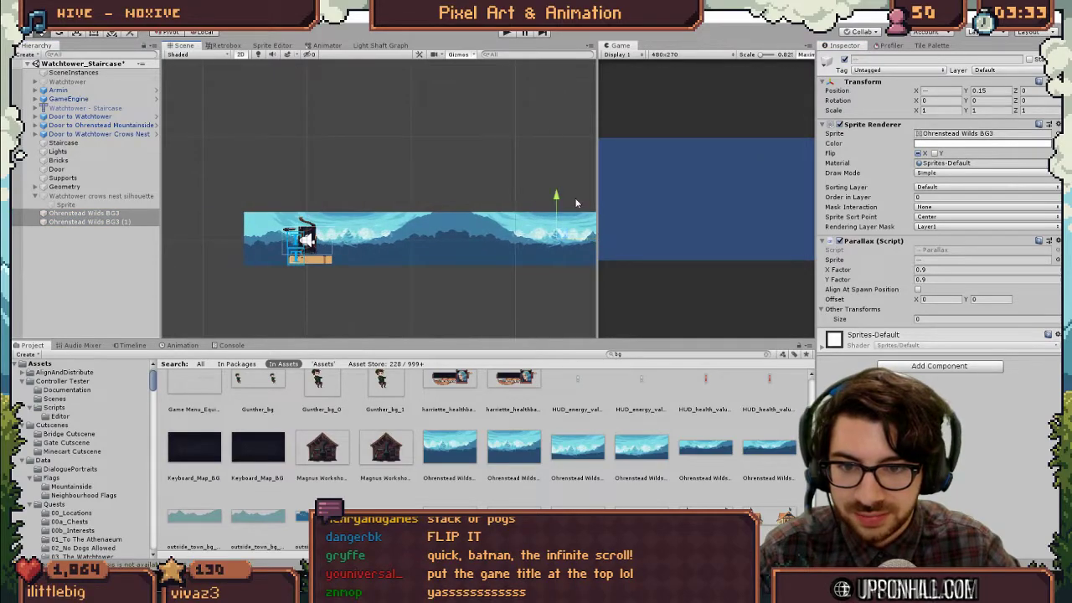
{"action": "left_click", "coordinate": [511, 33]}
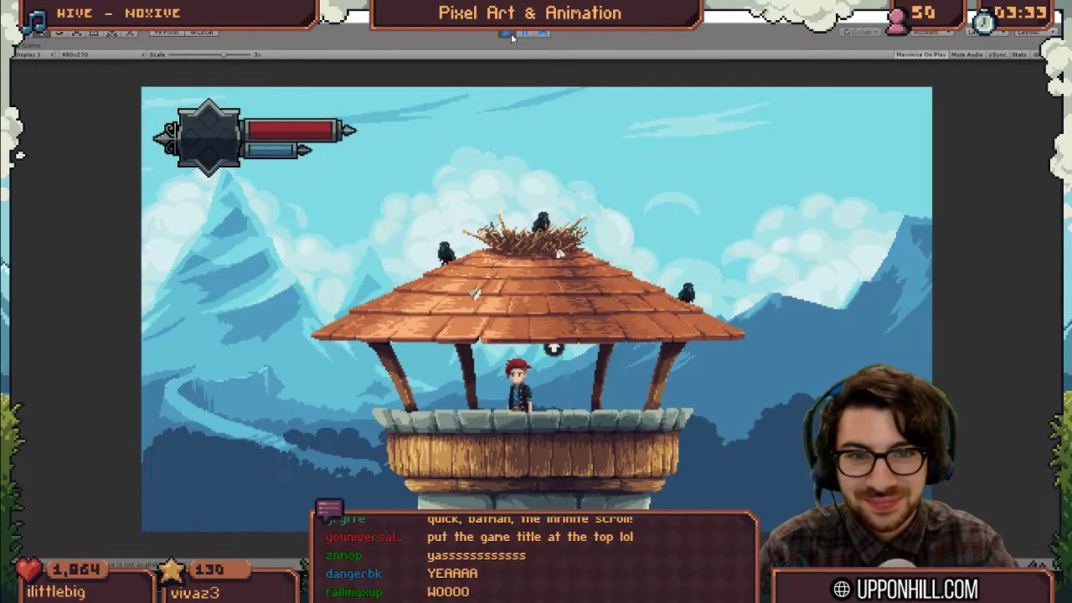
{"action": "left_click", "coordinate": [511, 33]}
Shift the mirrored background copy to X 23.84 to close the seam with the original, and save the scene
{"action": "scroll", "coordinate": [414, 249], "scroll_direction": "up", "scroll_amount": 5}
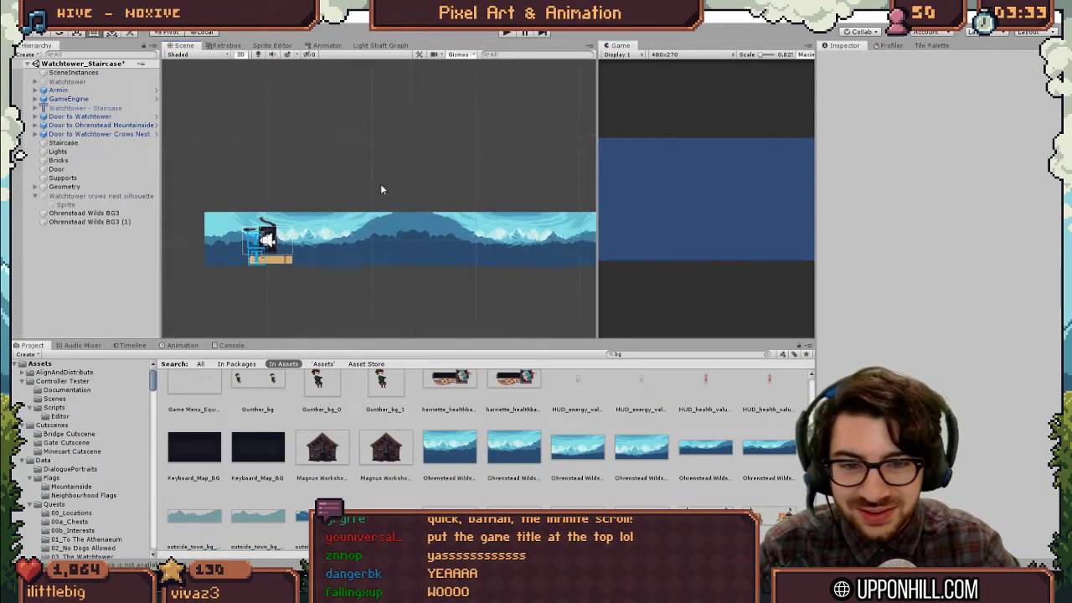
{"action": "left_click", "coordinate": [483, 237]}
{"action": "left_click_drag", "start_coordinate": [556, 241], "coordinate": [385, 231]}
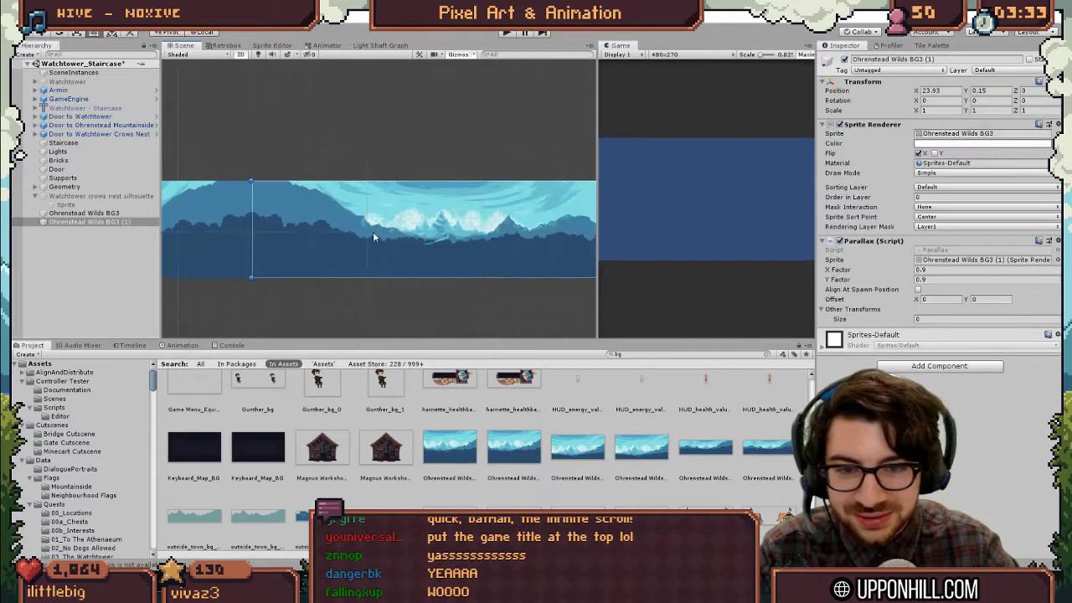
{"action": "scroll", "coordinate": [384, 231], "scroll_direction": "down", "scroll_amount": 4}
{"action": "left_click_drag", "start_coordinate": [239, 203], "coordinate": [387, 195]}
{"action": "key", "text": "w"}
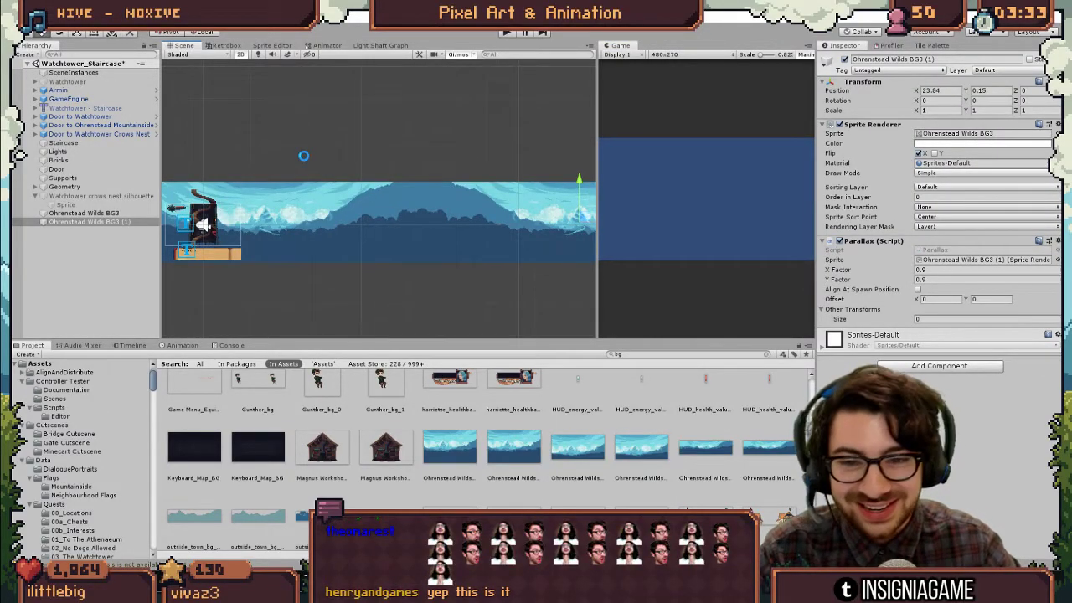
{"action": "left_click_drag", "start_coordinate": [304, 165], "coordinate": [401, 170]}
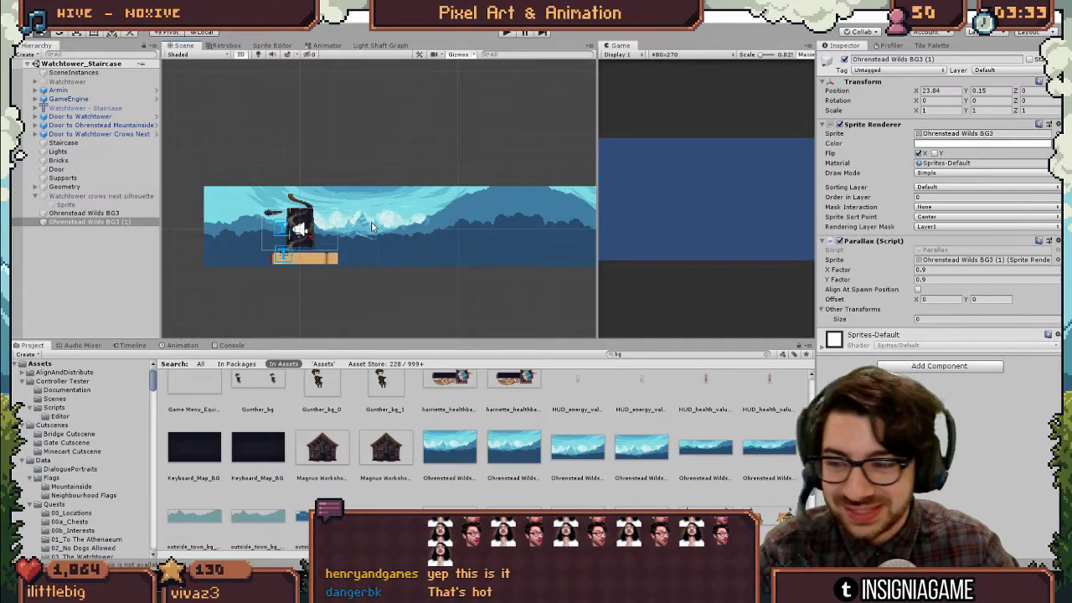
Enable the Watchtower crows nest silhouette object and frame it in the scene
{"action": "key", "text": "Up"}
{"action": "key", "text": "Up"}
{"action": "key", "text": "Up"}
{"action": "key", "text": "Up"}
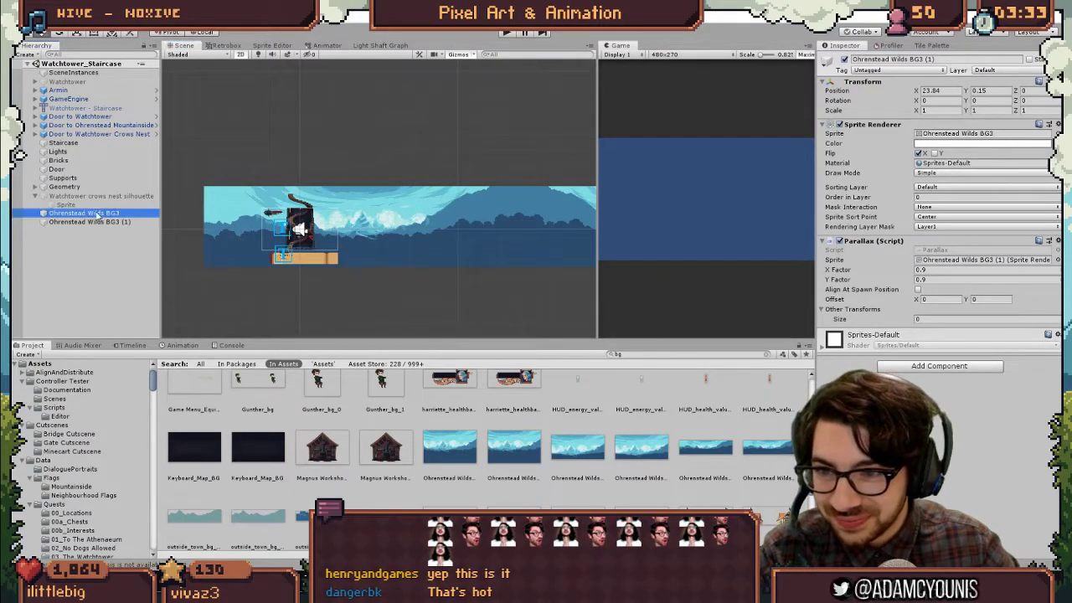
{"action": "key", "text": "Down"}
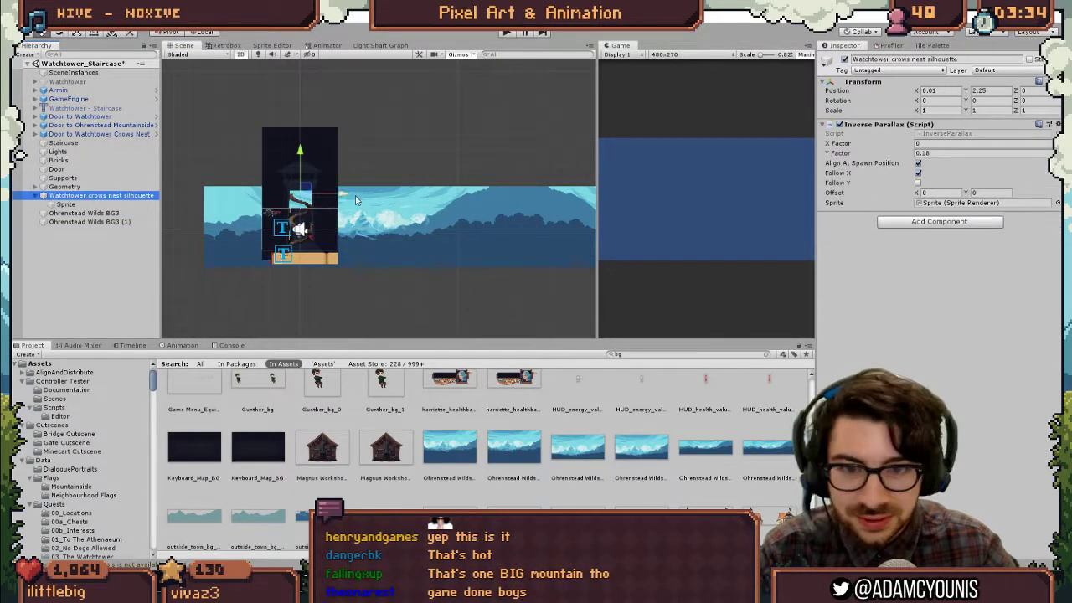
{"action": "key", "text": "f"}
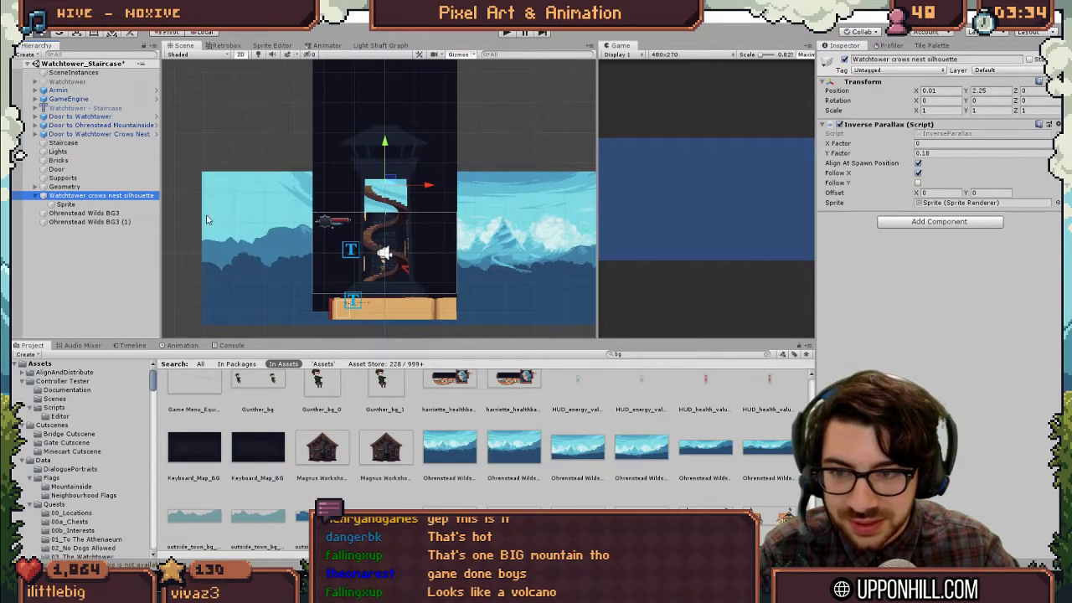
Lower the color opacity of the crows nest silhouette's Sprite child slightly and play the scene to check the darkened surroundings
{"action": "key", "text": "Down"}
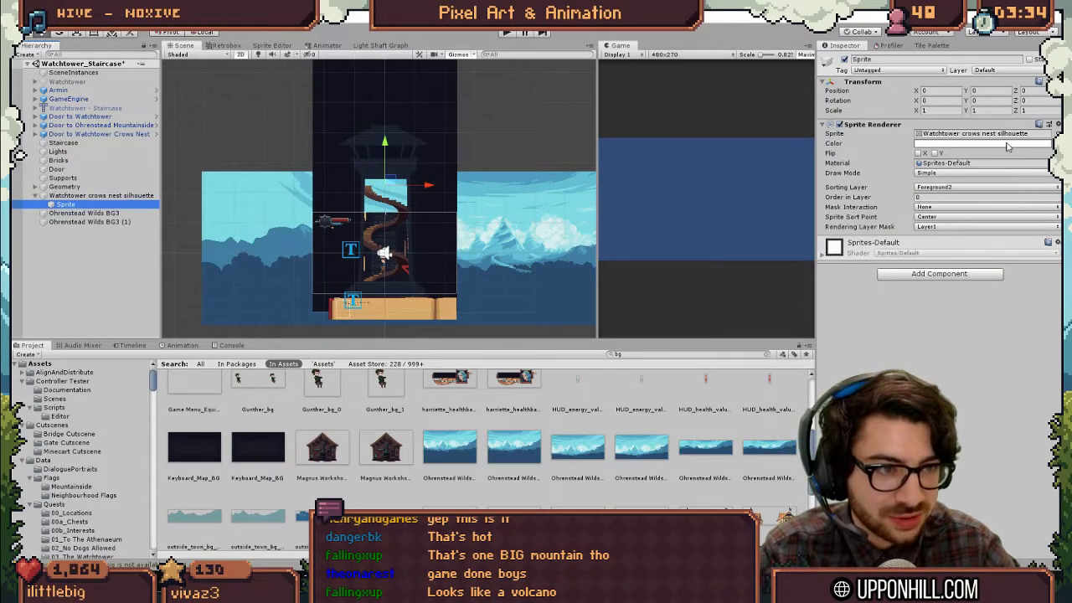
{"action": "left_click", "coordinate": [1008, 146]}
{"action": "mouse_move", "coordinate": [781, 394]}
{"action": "left_mouse_down"}
{"action": "mouse_move", "coordinate": [762, 391]}
{"action": "mouse_move", "coordinate": [801, 390]}
{"action": "left_mouse_up"}
{"action": "left_click", "coordinate": [849, 171]}
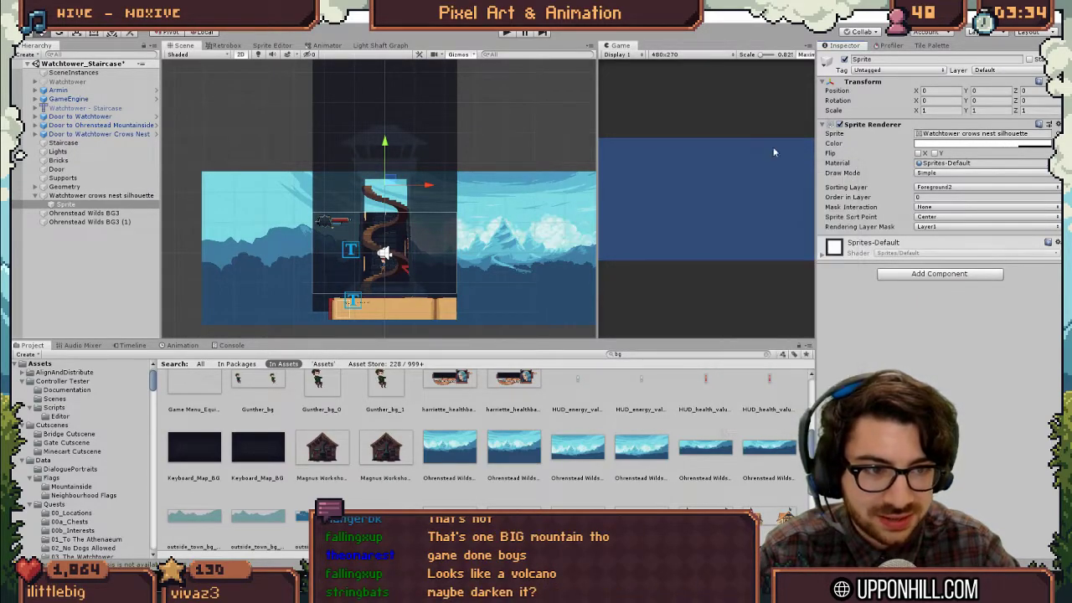
{"action": "left_click", "coordinate": [506, 34]}
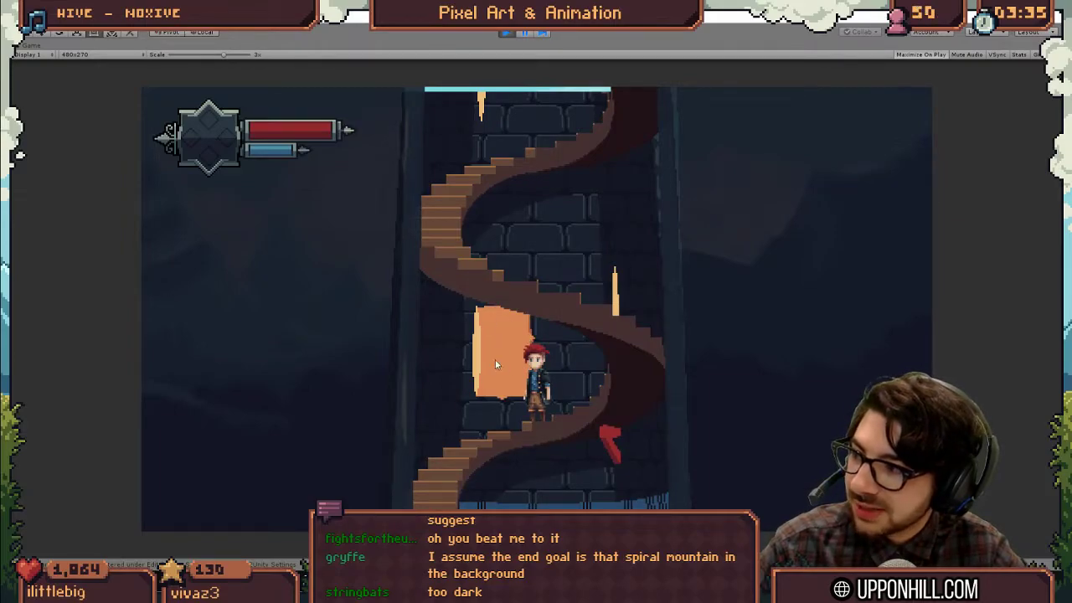
{"action": "right_click", "coordinate": [54, 52]}
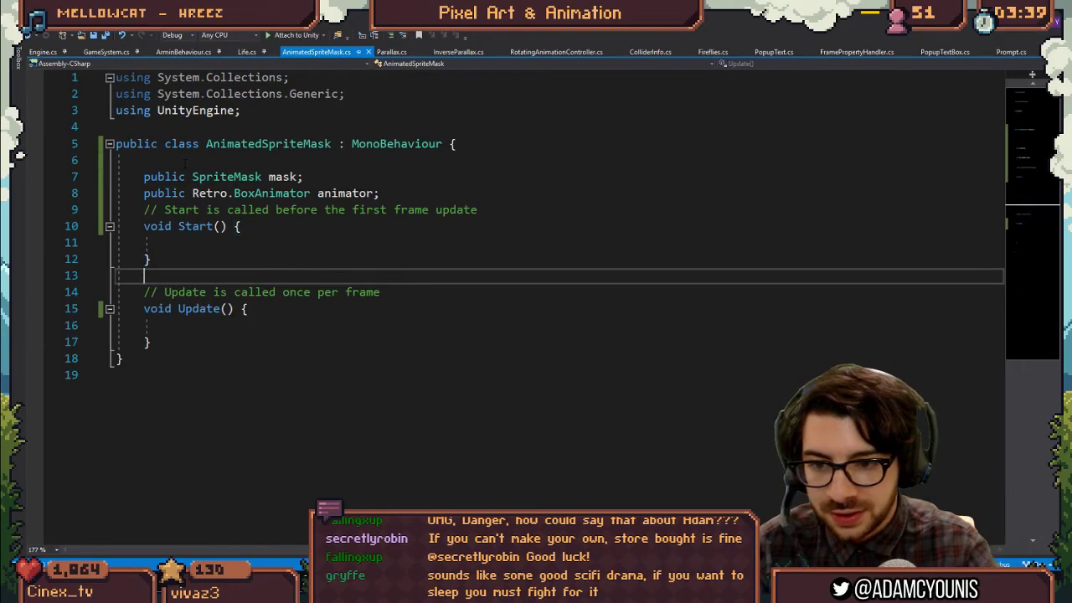
In the AnimatedSpriteMask script, add a private LateUpdate method below Update
{"action": "key", "text": "Down"}
{"action": "key", "text": "Down"}
{"action": "key", "text": "Down"}
{"action": "key", "text": "Down"}
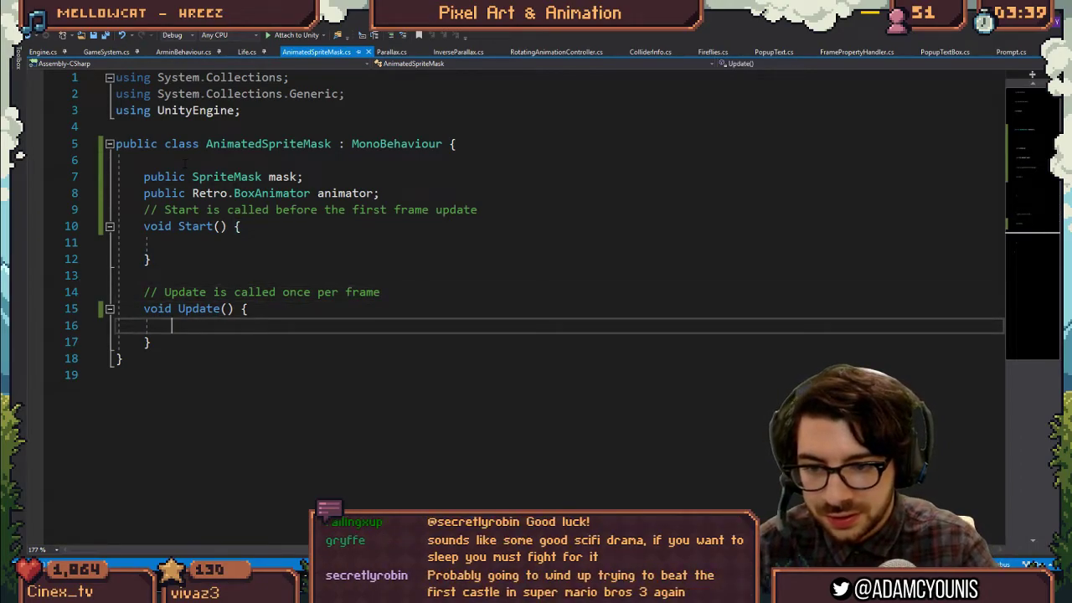
{"action": "key", "text": "End"}
{"action": "key", "text": "Return"}
{"action": "key", "text": "Return"}
{"action": "type", "text": "void late"}
{"action": "key", "text": "Tab"}
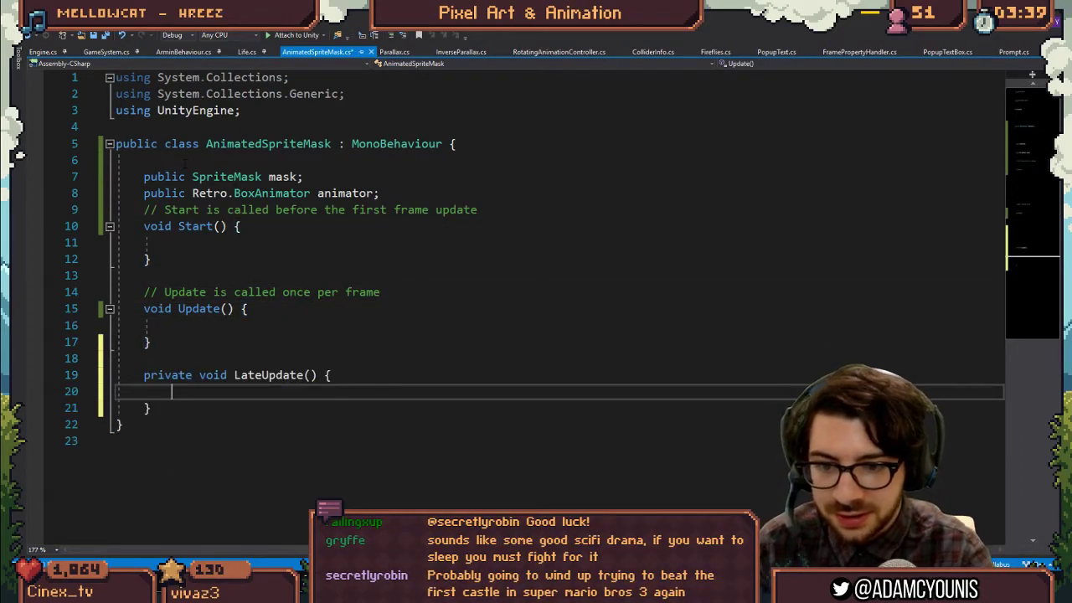
Make LateUpdate assign animator.spriteRenderer.sprite to mask.sprite, and save the script
{"action": "type", "text": "animator.sprite"}
{"action": "key", "text": "Tab"}
{"action": "type", "text": ".sp"}
{"action": "key", "text": "Tab"}
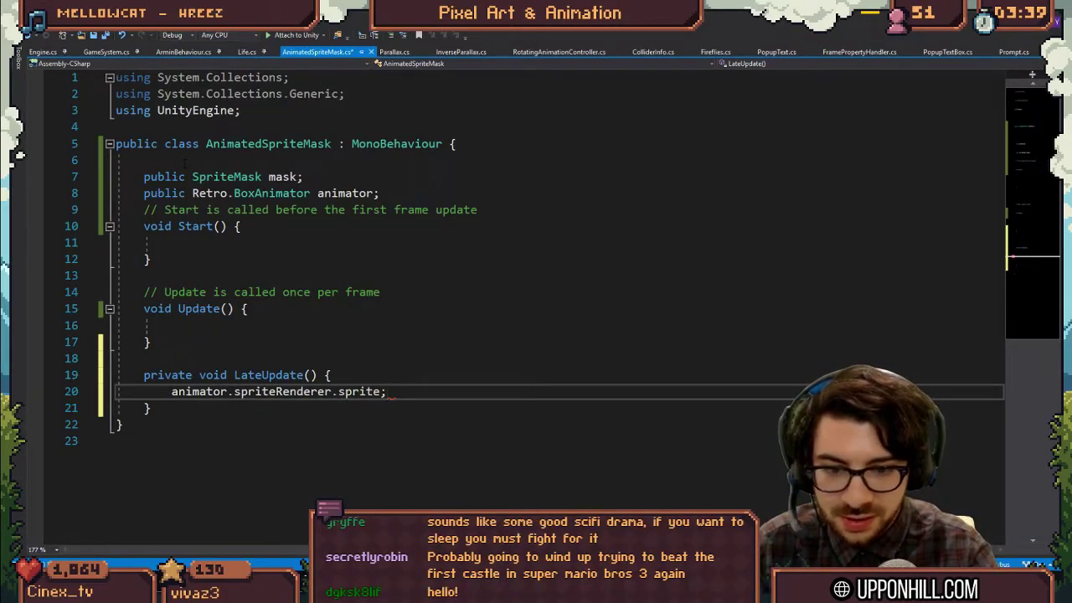
{"action": "type", "text": "mask.sprite ="}
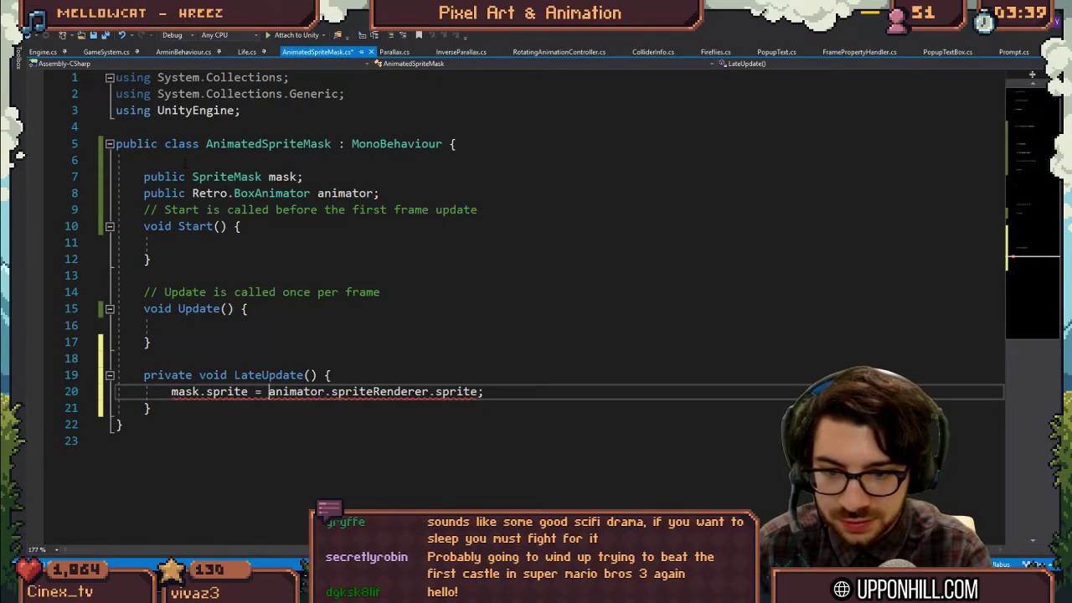
{"action": "key", "text": "ctrl+s"}
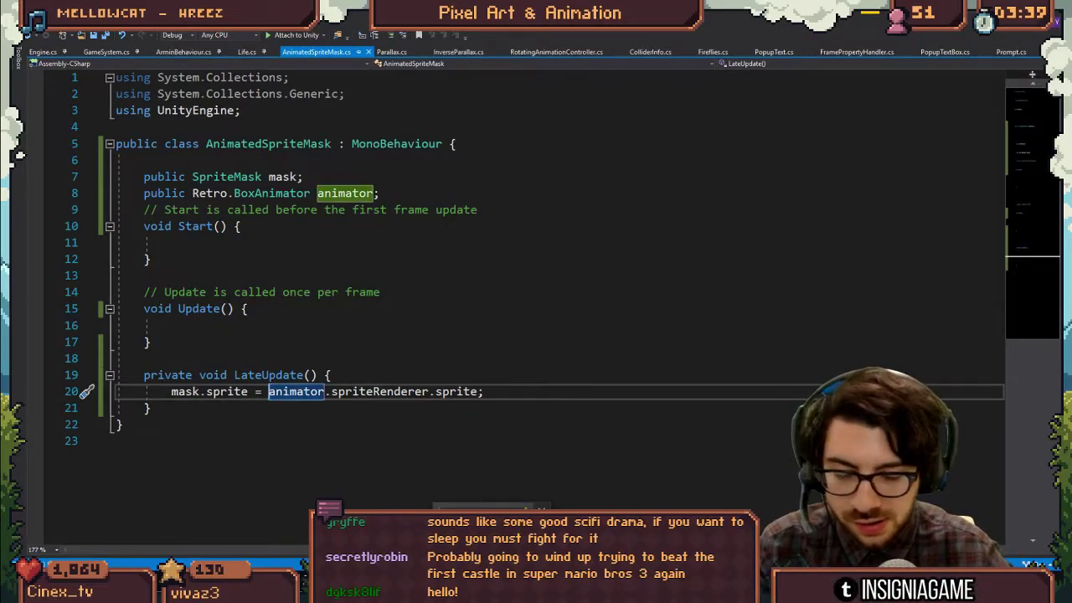
Switch to Unity, set the Bricks sprite's Mask Interaction to Visible Outside Mask, and select the Lights object
{"action": "key", "text": "alt+Tab"}
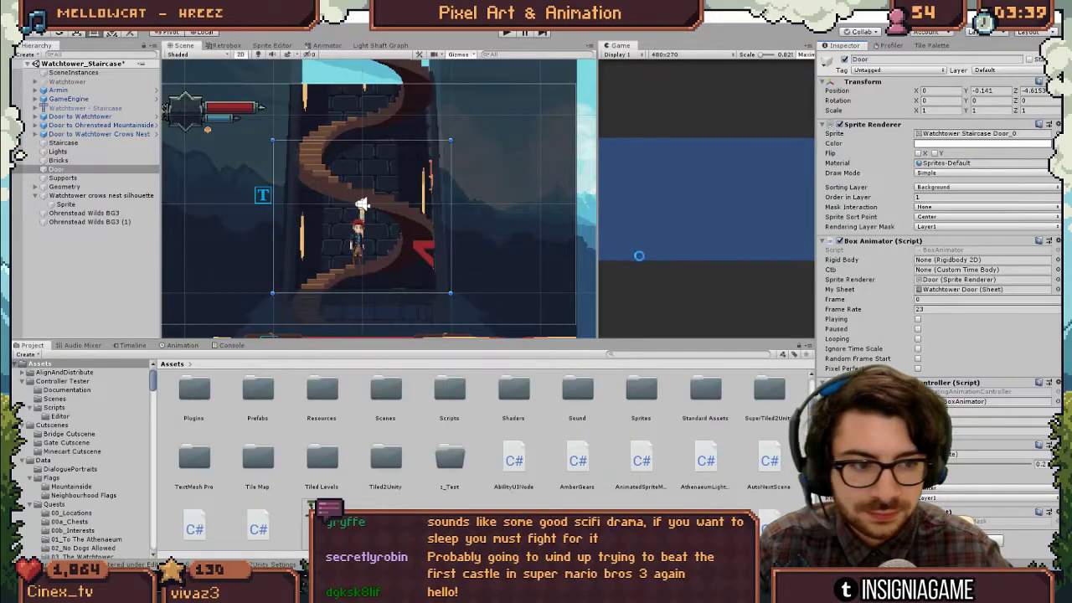
{"action": "key", "text": "Up"}
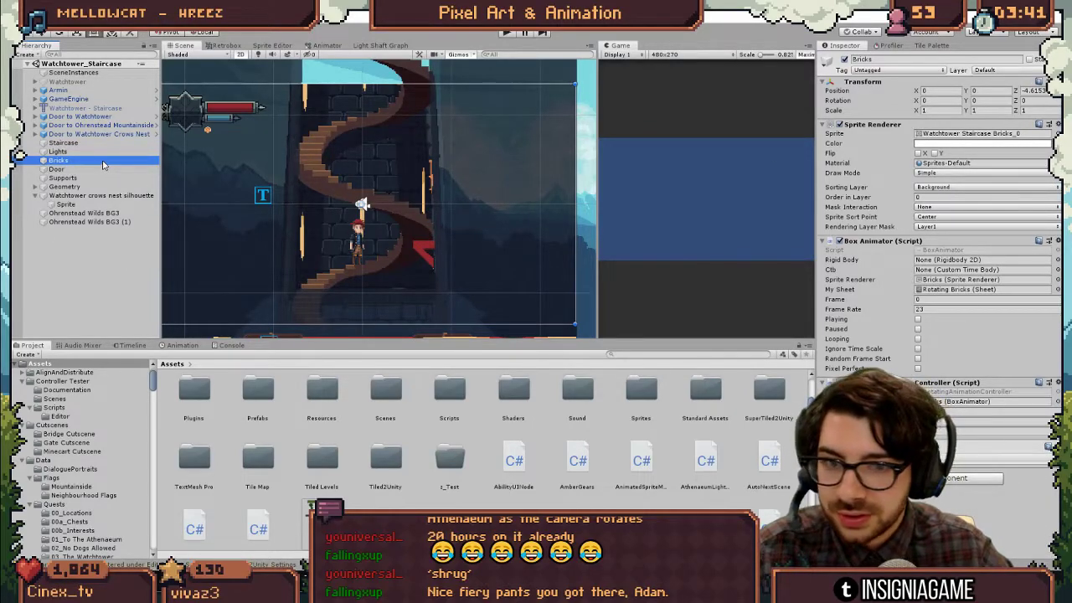
{"action": "left_click", "coordinate": [924, 207]}
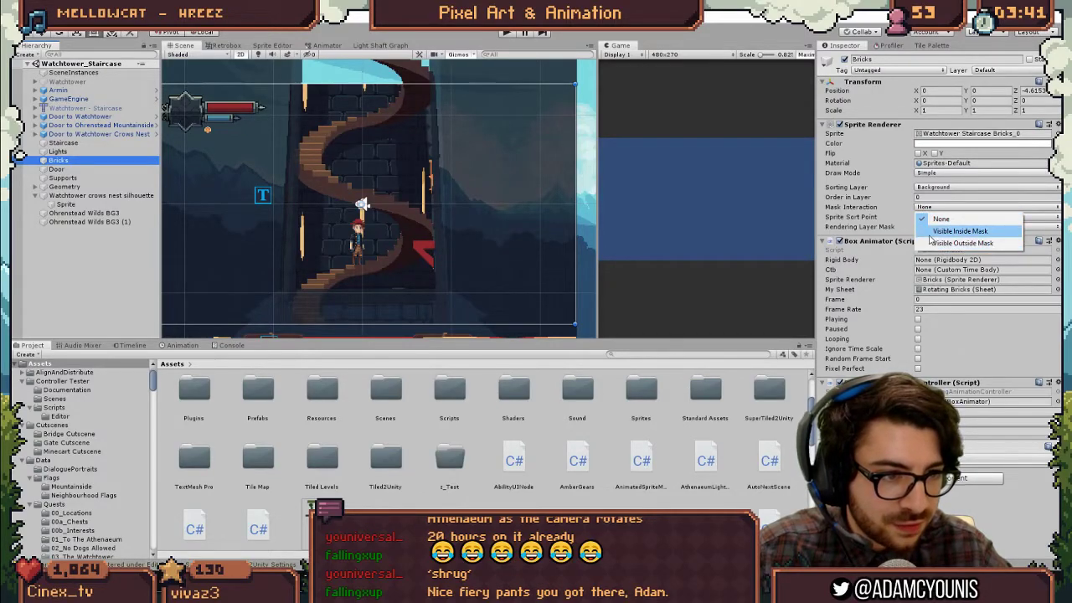
{"action": "left_click", "coordinate": [928, 243]}
{"action": "left_click", "coordinate": [79, 152]}
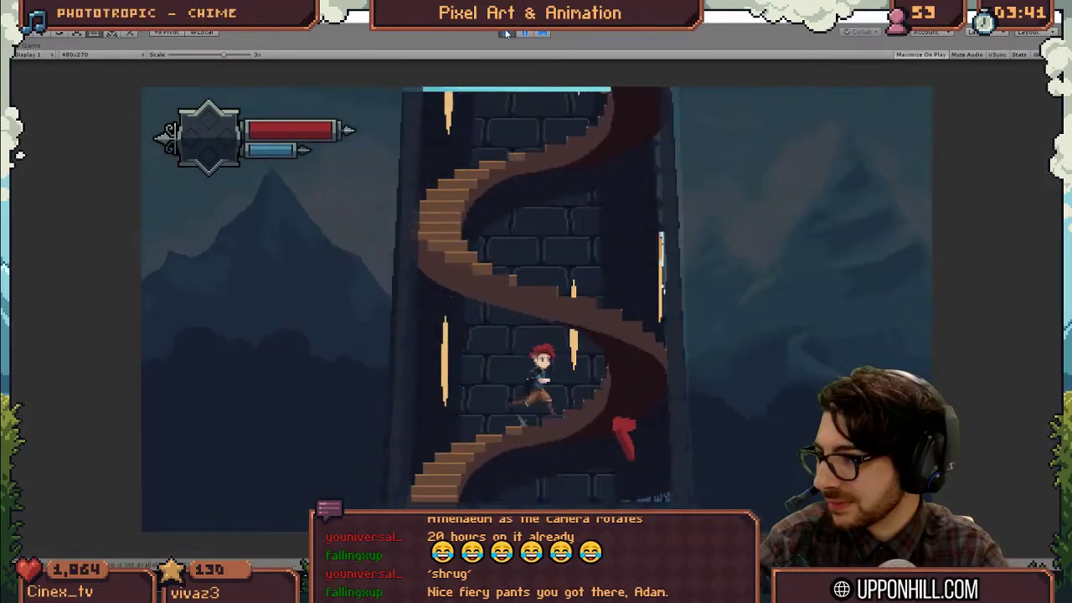
Run the character back and forth on the staircase during play to check the masked door opening against the mountain backdrop
{"action": "key", "text": "Right"}
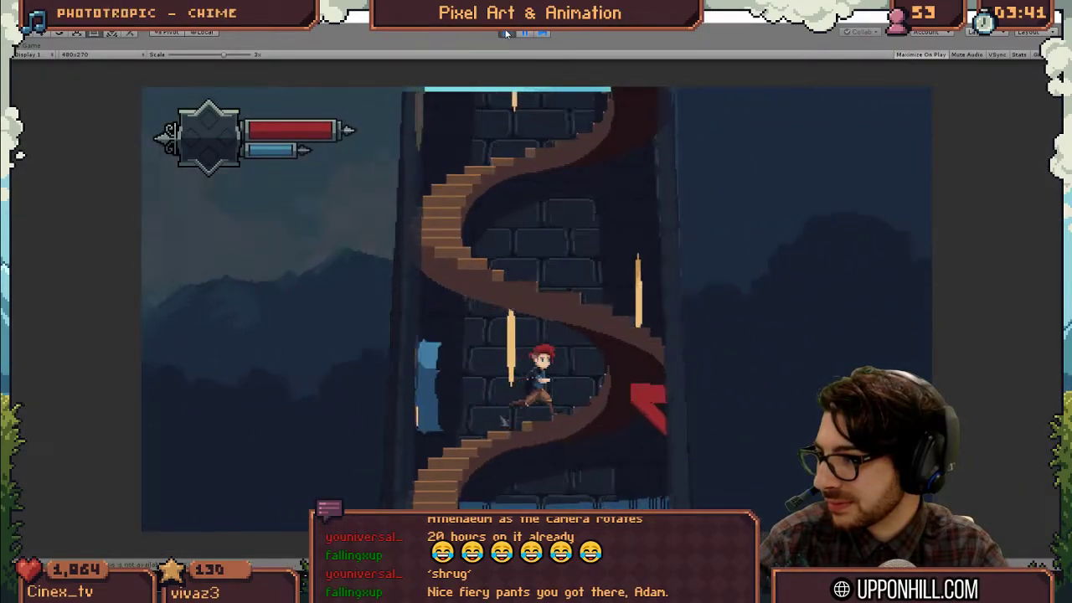
{"action": "key", "text": "Left"}
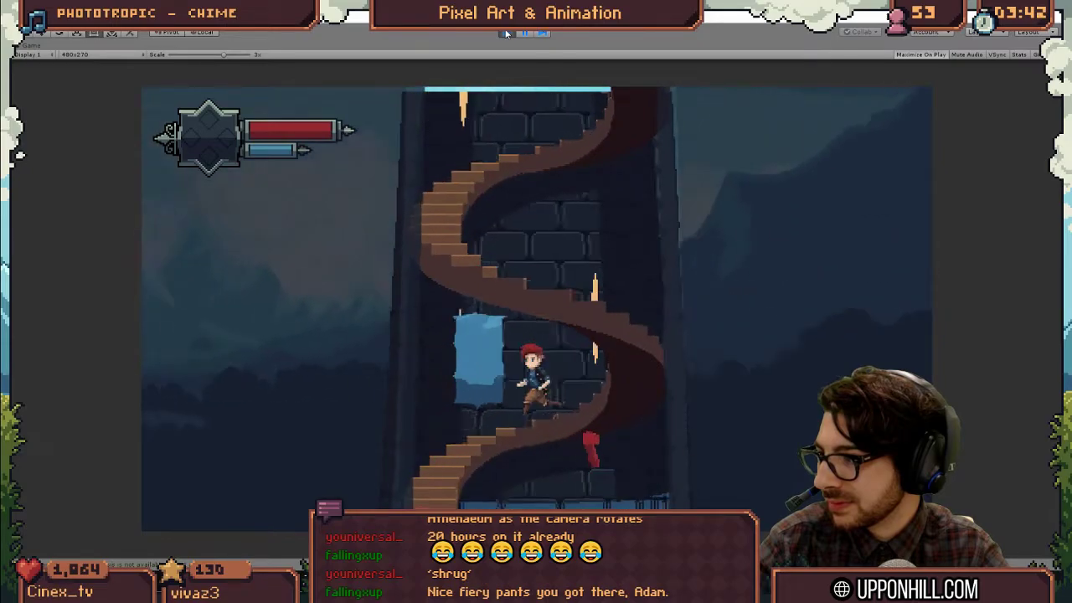
{"action": "key", "text": "Right"}
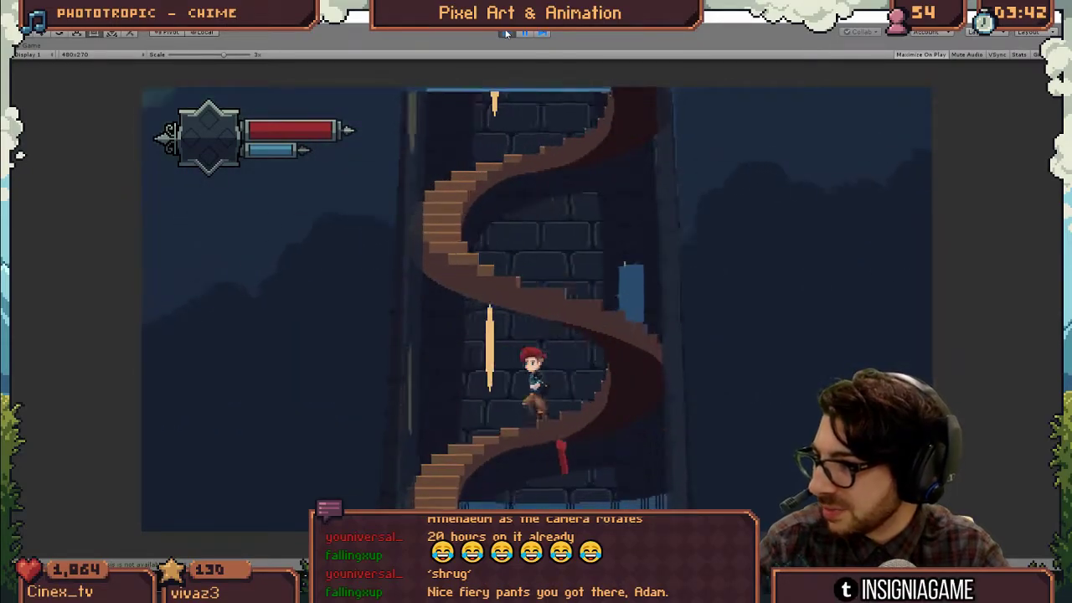
{"action": "key", "text": "Right"}
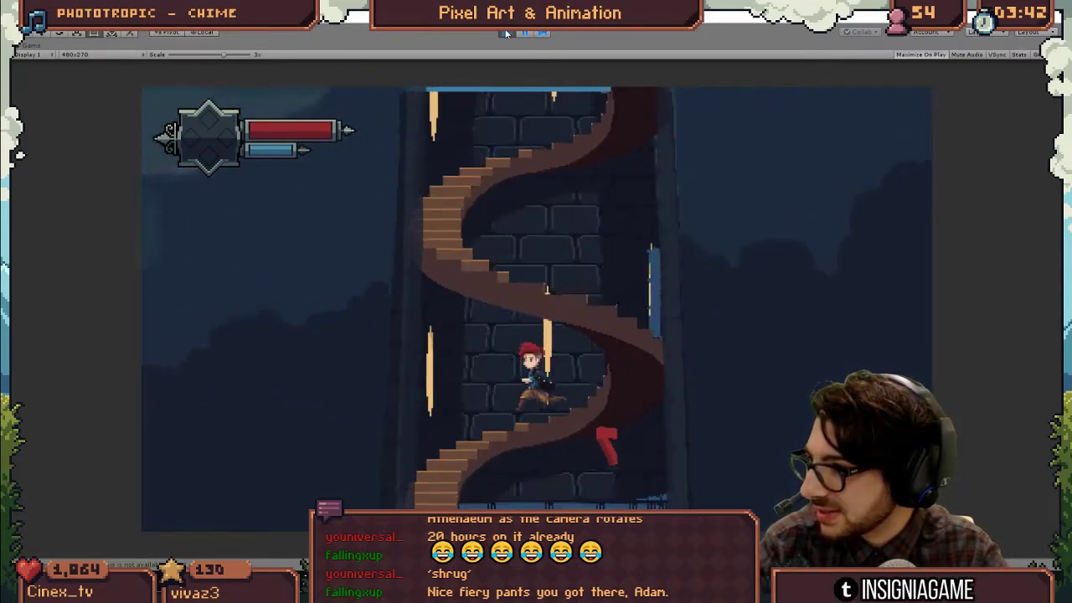
{"action": "key", "text": "Right"}
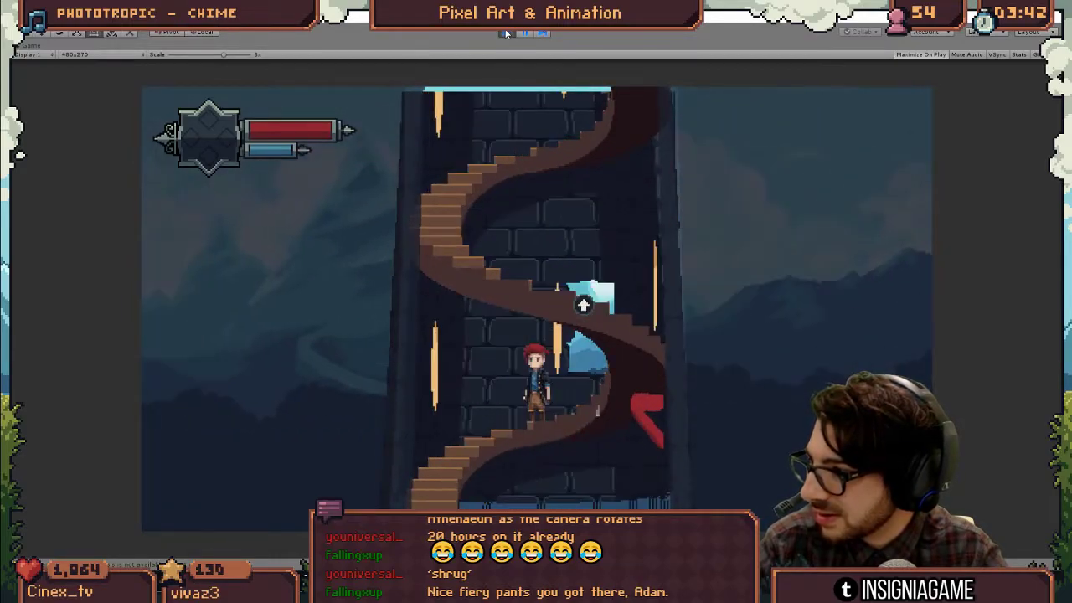
{"action": "key", "text": "Right"}
{"action": "key", "text": "Right"}
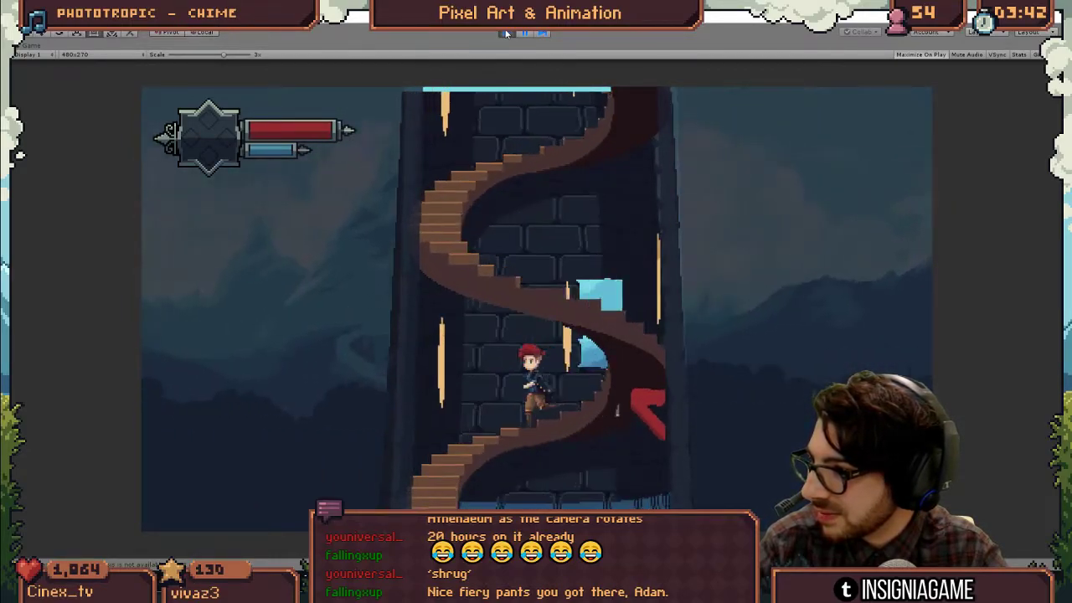
{"action": "key", "text": "Right"}
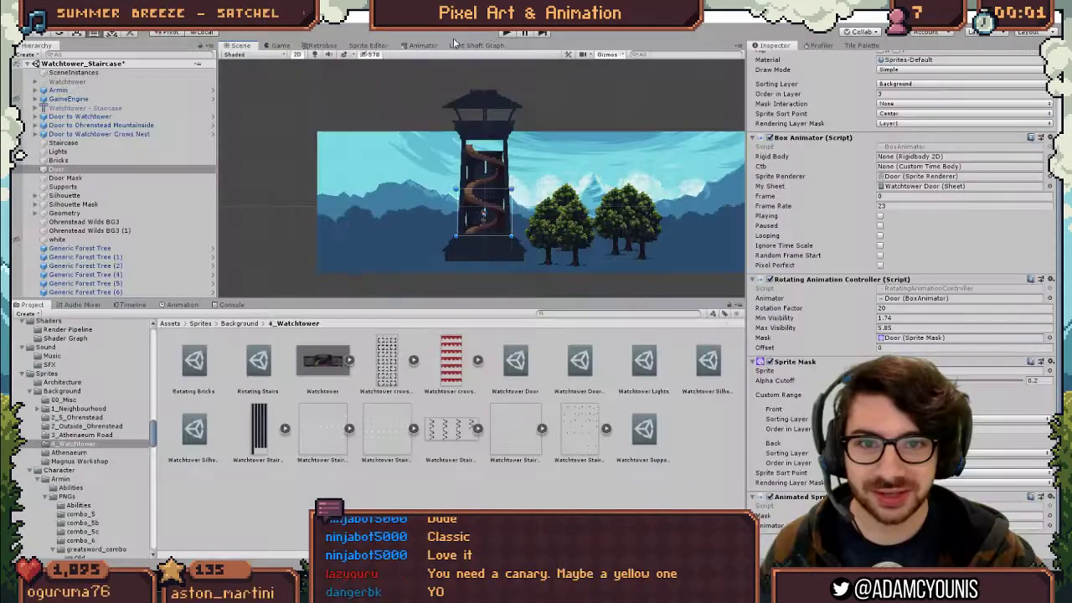
Play the watchtower scene and examine the tower silhouette and mountain backdrop up close in the Scene view
{"action": "left_click", "coordinate": [508, 32]}
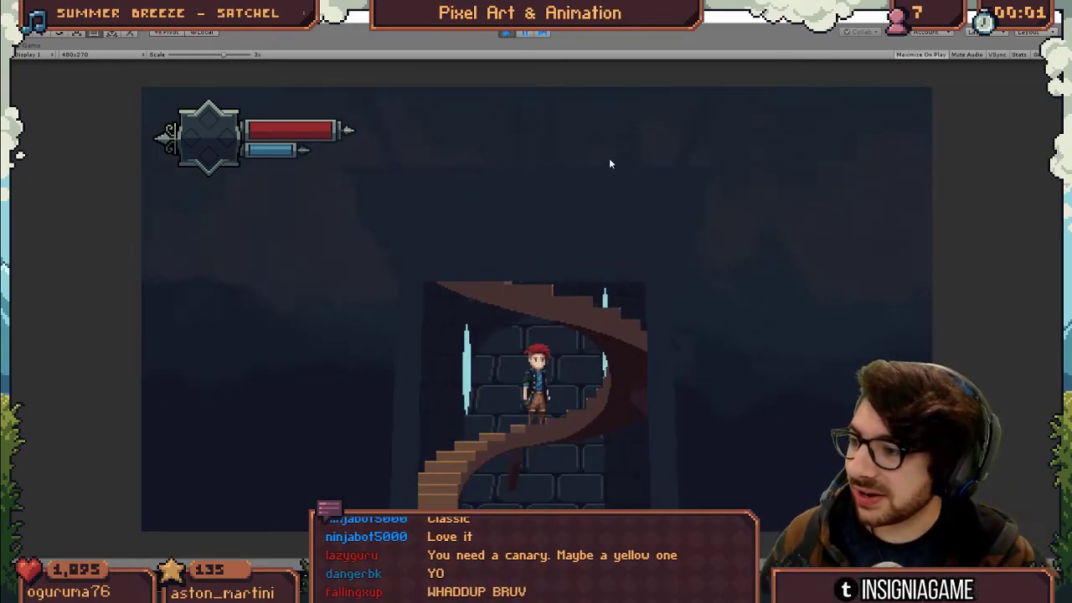
{"action": "key", "text": "ctrl+p"}
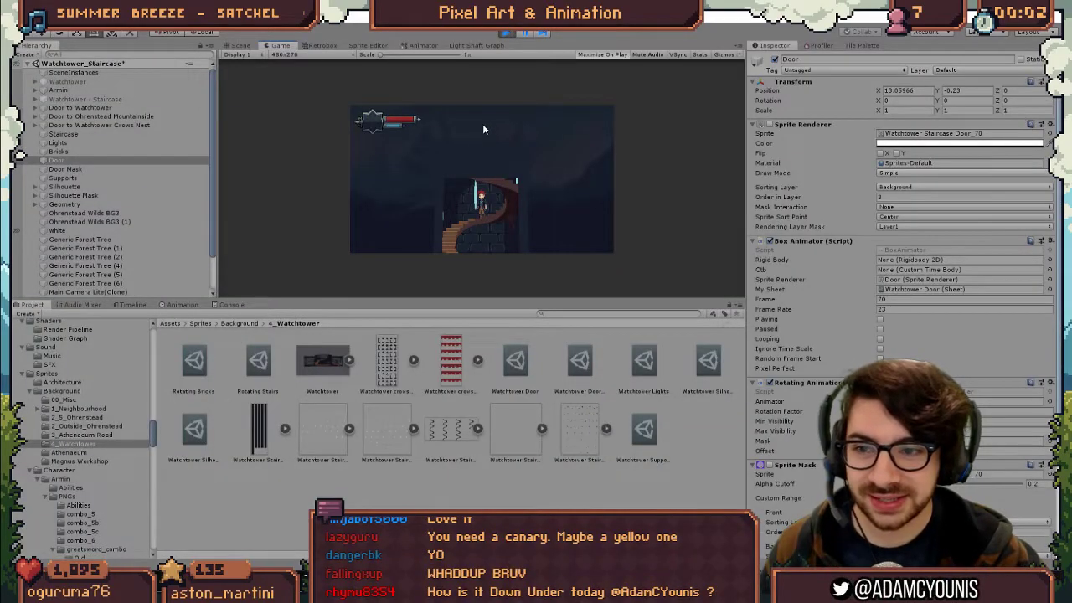
{"action": "left_click", "coordinate": [240, 45]}
{"action": "key", "text": "f"}
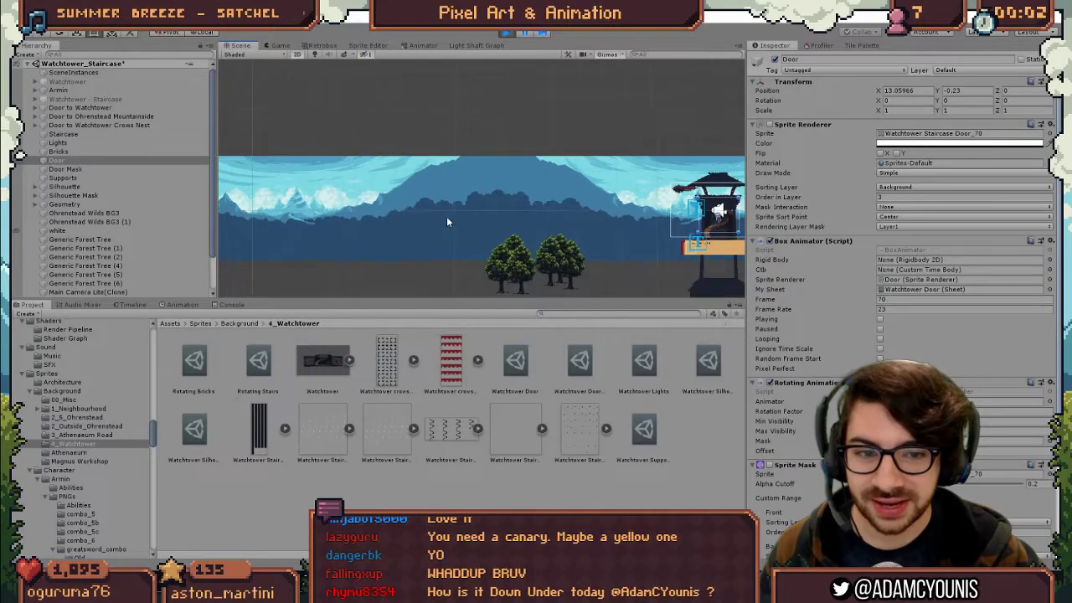
{"action": "scroll", "coordinate": [437, 185], "scroll_direction": "up", "scroll_amount": 8}
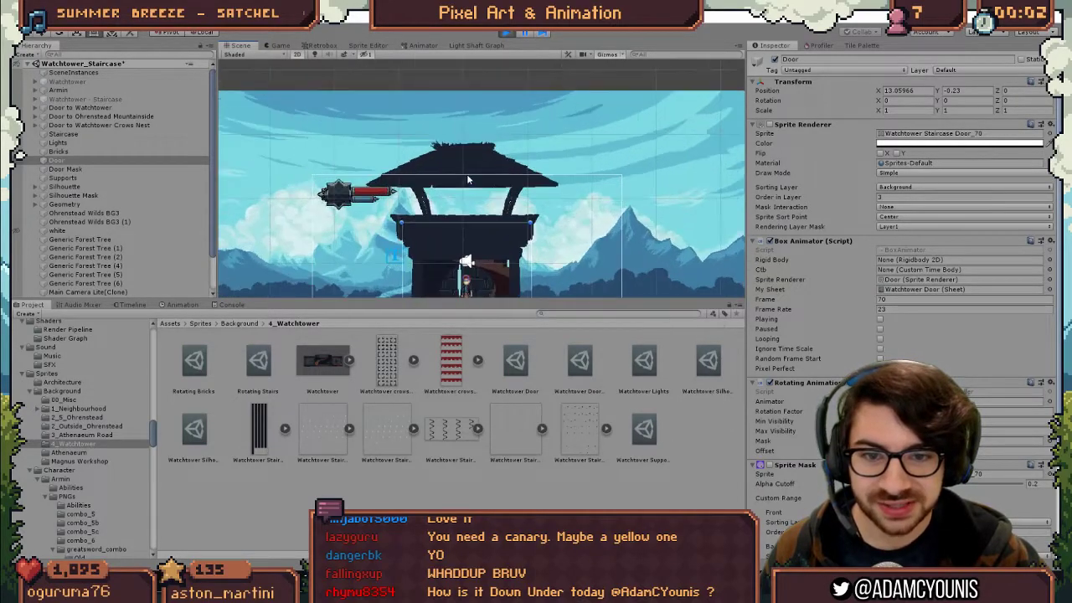
Toggle the Silhouette Mask object's active state and examine its outline around the tower top in the Scene view
{"action": "left_click", "coordinate": [72, 195]}
{"action": "left_click", "coordinate": [775, 59]}
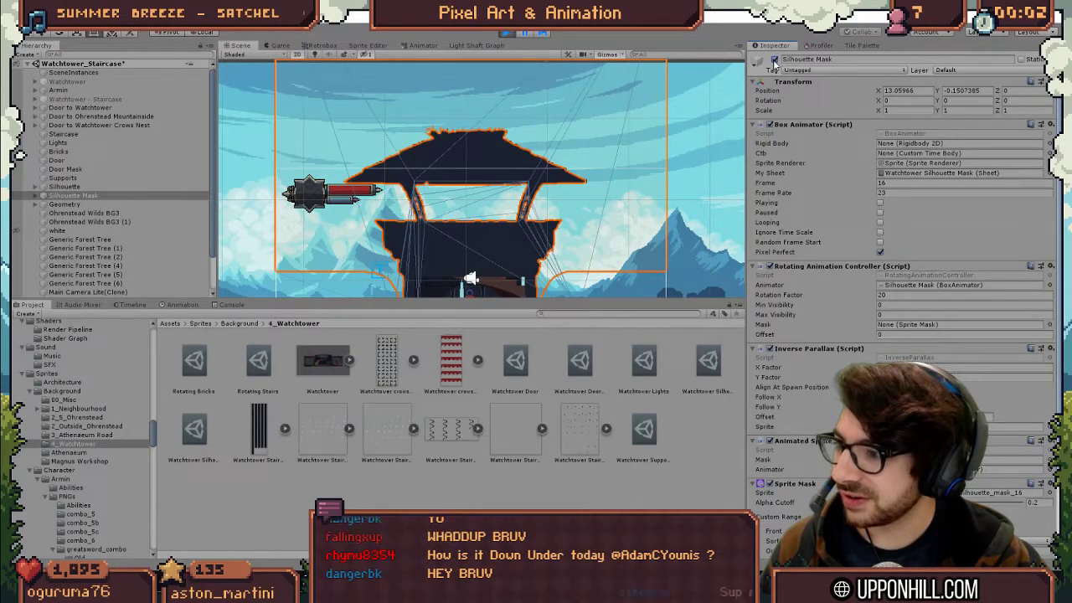
{"action": "left_click_drag", "start_coordinate": [495, 224], "coordinate": [486, 160]}
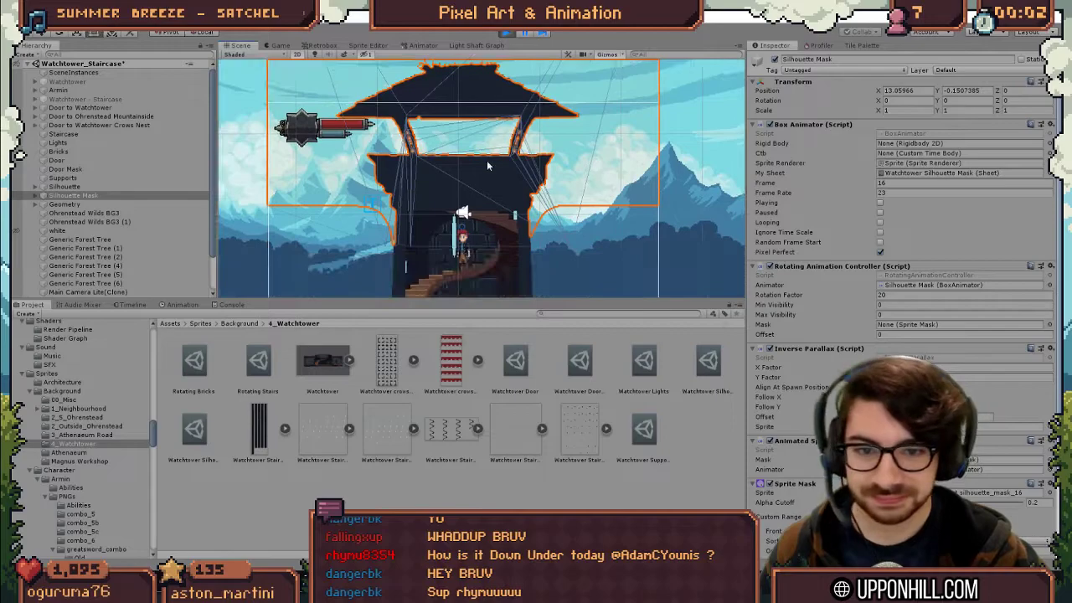
{"action": "scroll", "coordinate": [490, 159], "scroll_direction": "down", "scroll_amount": 4}
Resume the paused game and run the character along the spiral staircase to check the tower silhouette and door opening
{"action": "left_click", "coordinate": [528, 35]}
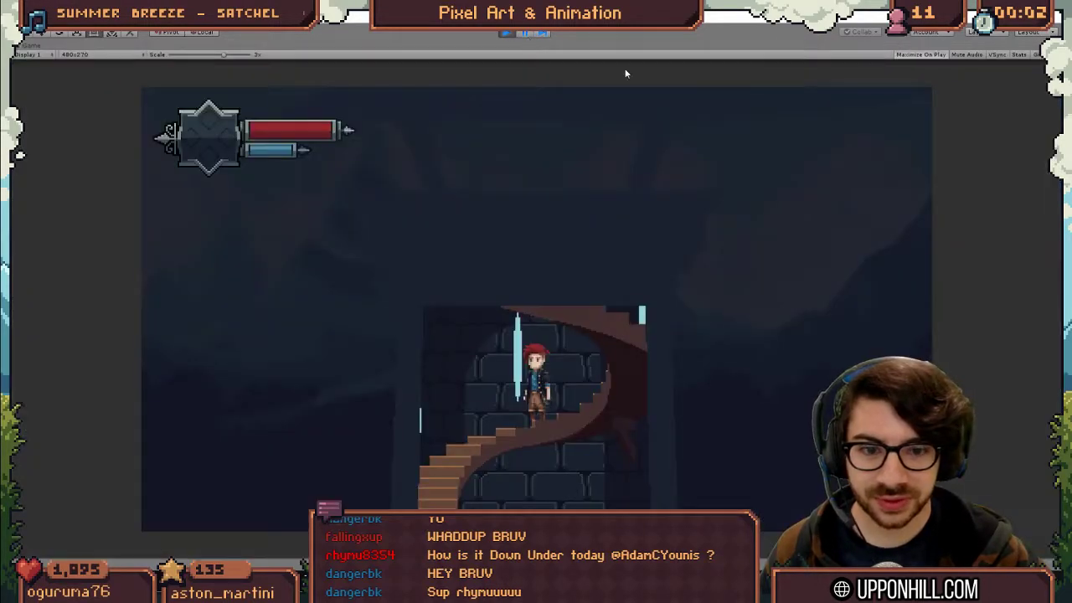
{"action": "key", "text": "Left"}
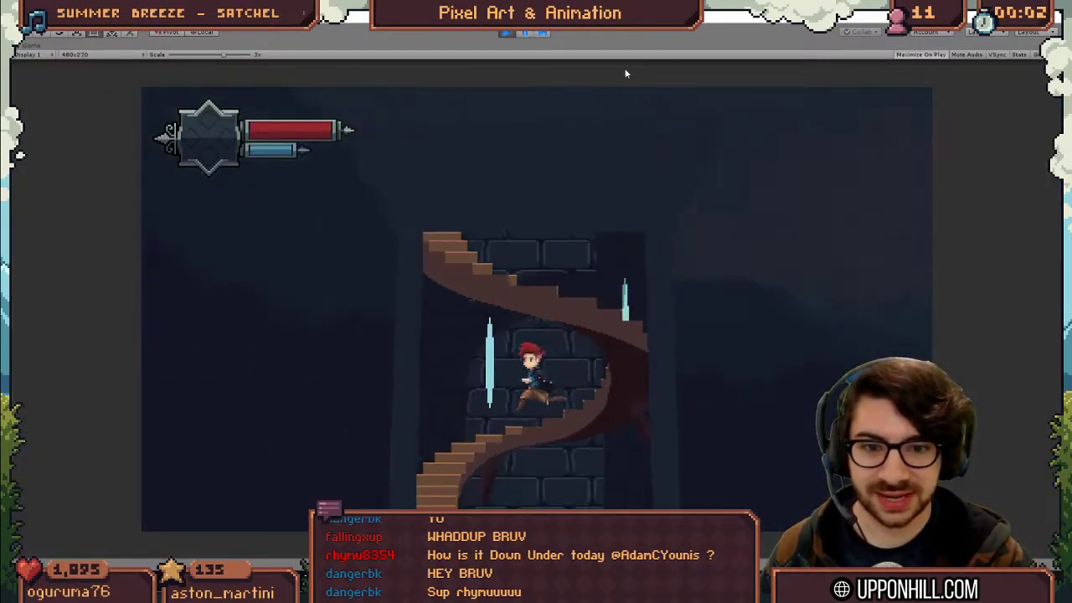
{"action": "key", "text": "Right"}
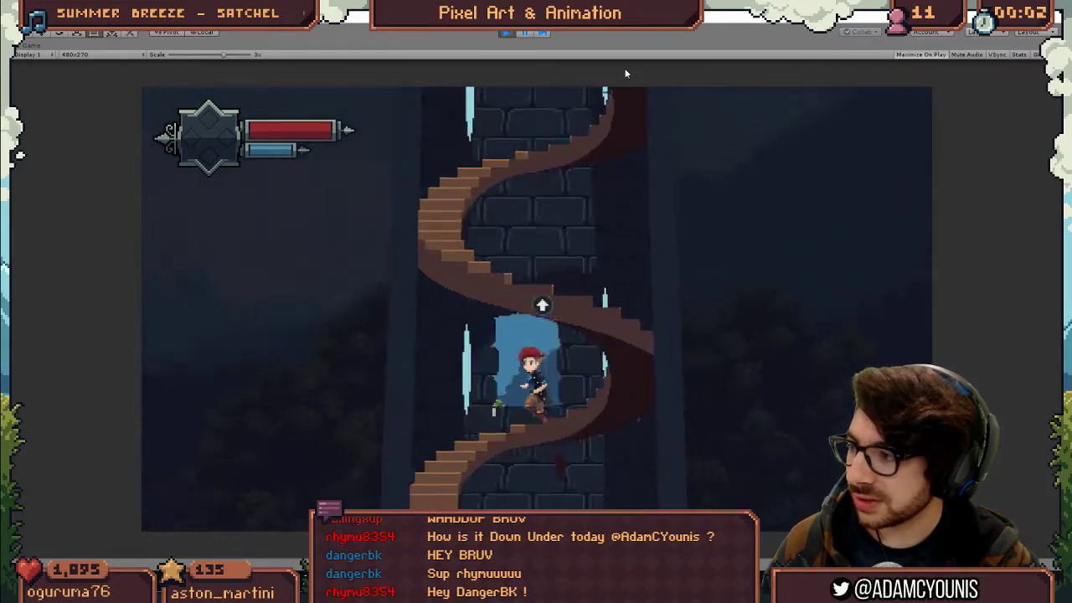
{"action": "key", "text": "Right"}
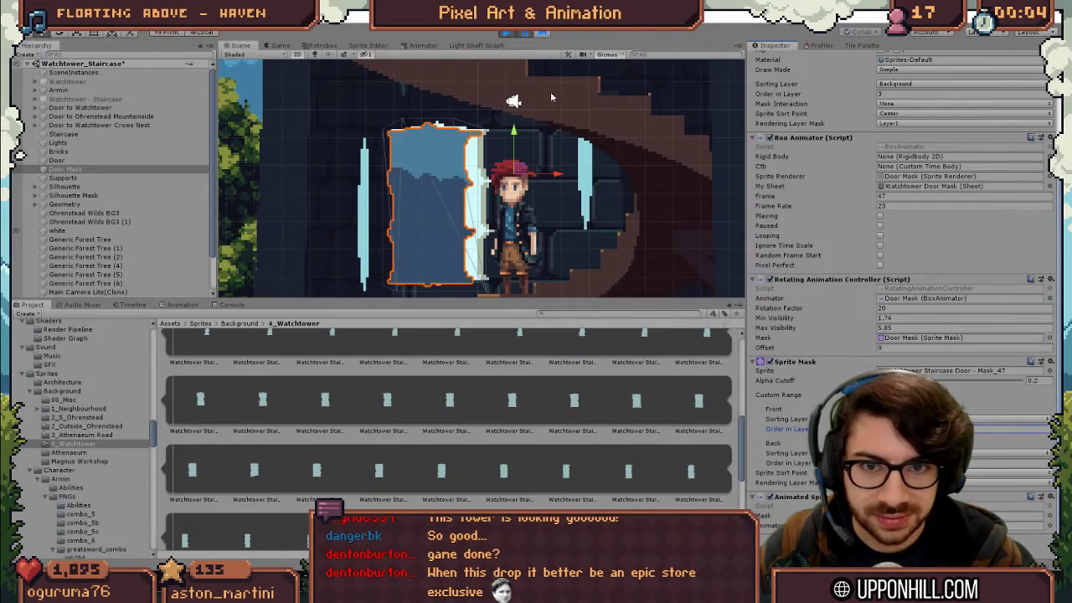
Resume play and run the character left and right past the doorway to check how the door mask rotates with the stairs
{"action": "left_click", "coordinate": [522, 33]}
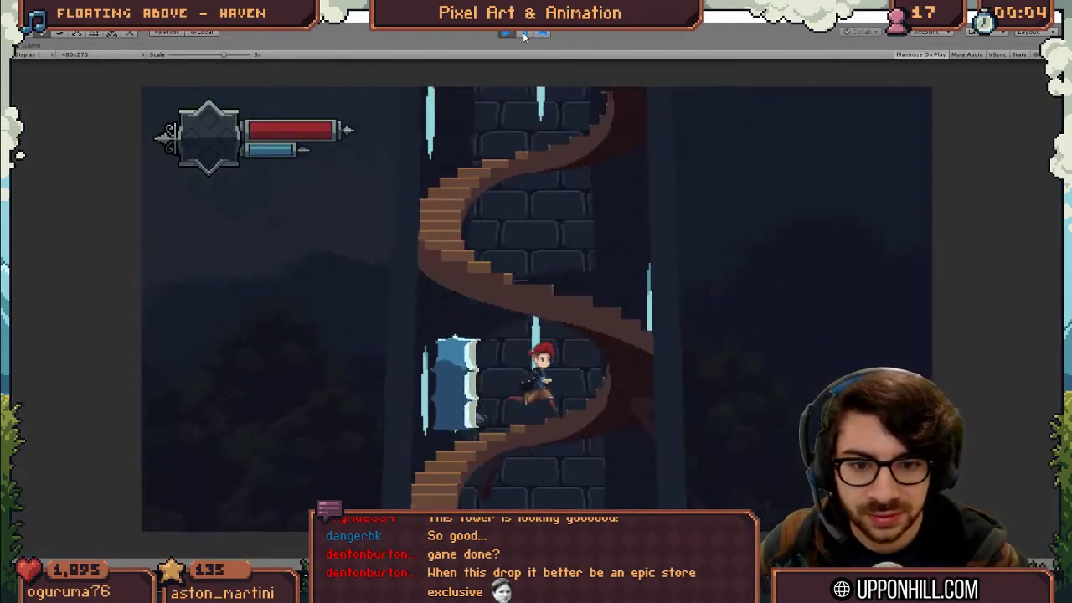
{"action": "key", "text": "Left"}
{"action": "key", "text": "Right"}
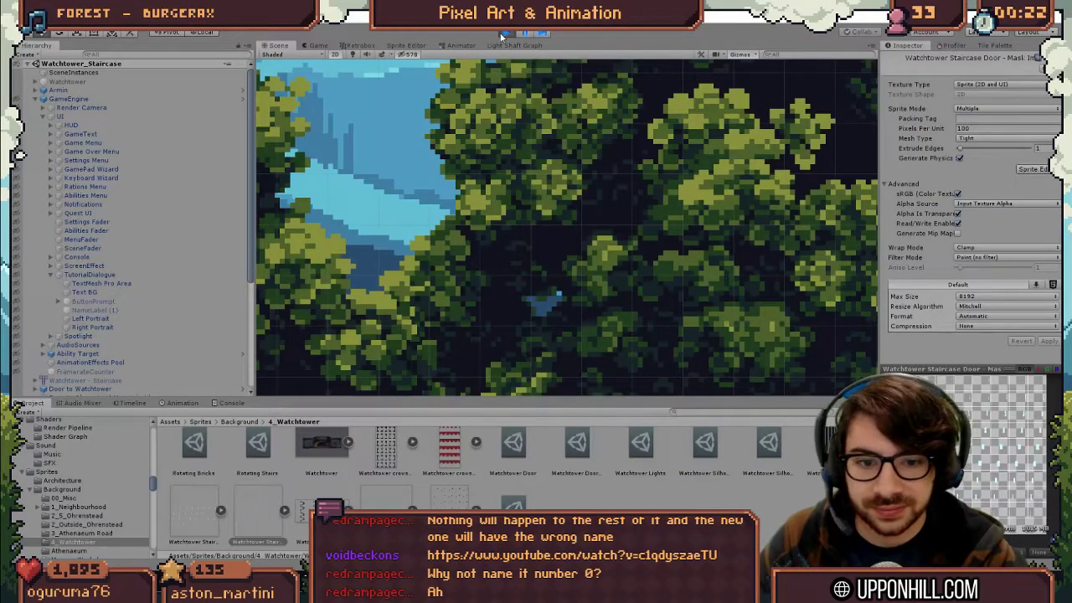
Play the game and advance Armin's dialogue in the watchtower's crow's nest to reach the Arrows From The Sky quest
{"action": "left_click", "coordinate": [501, 35]}
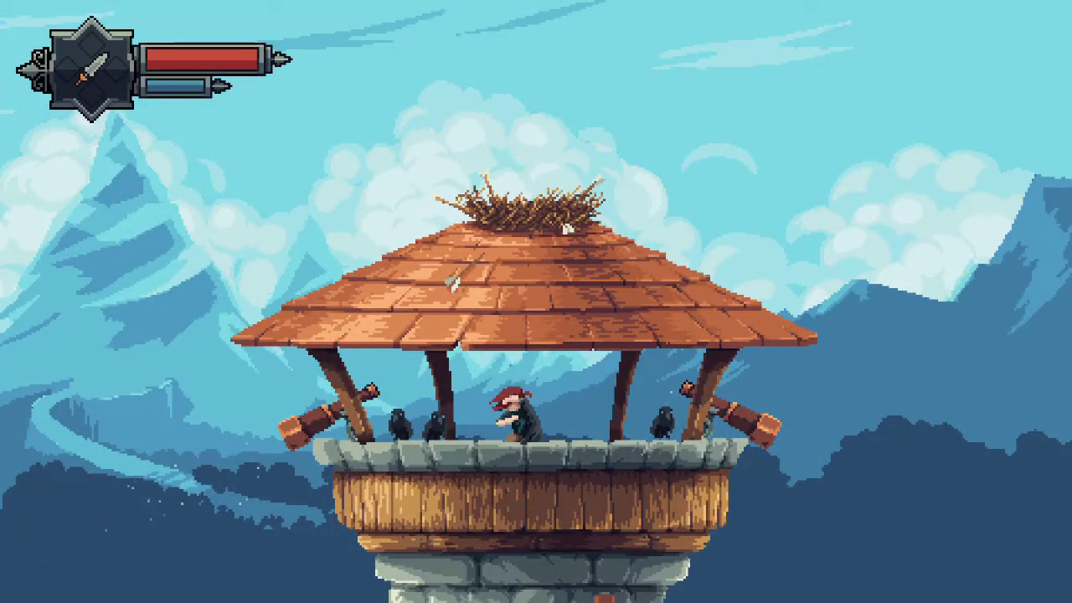
{"action": "key", "text": "space"}
{"action": "key", "text": "space"}
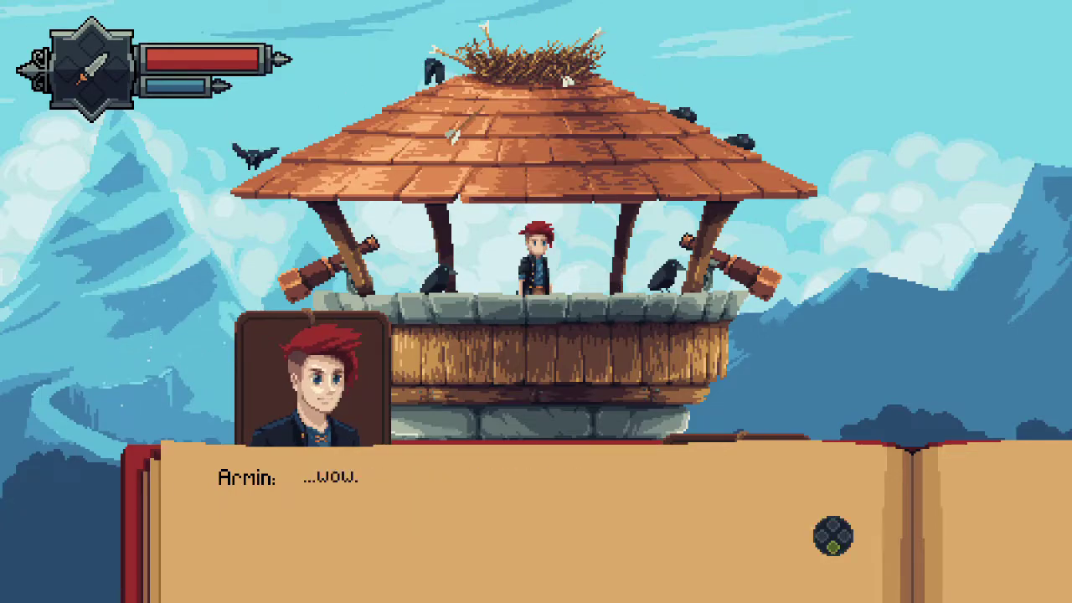
{"action": "key", "text": "space"}
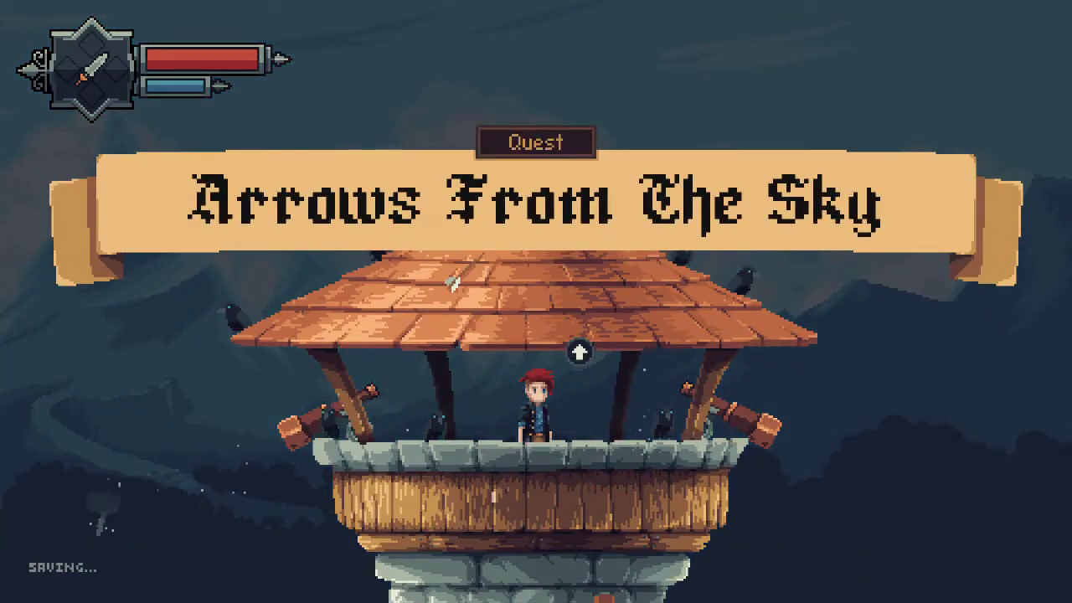